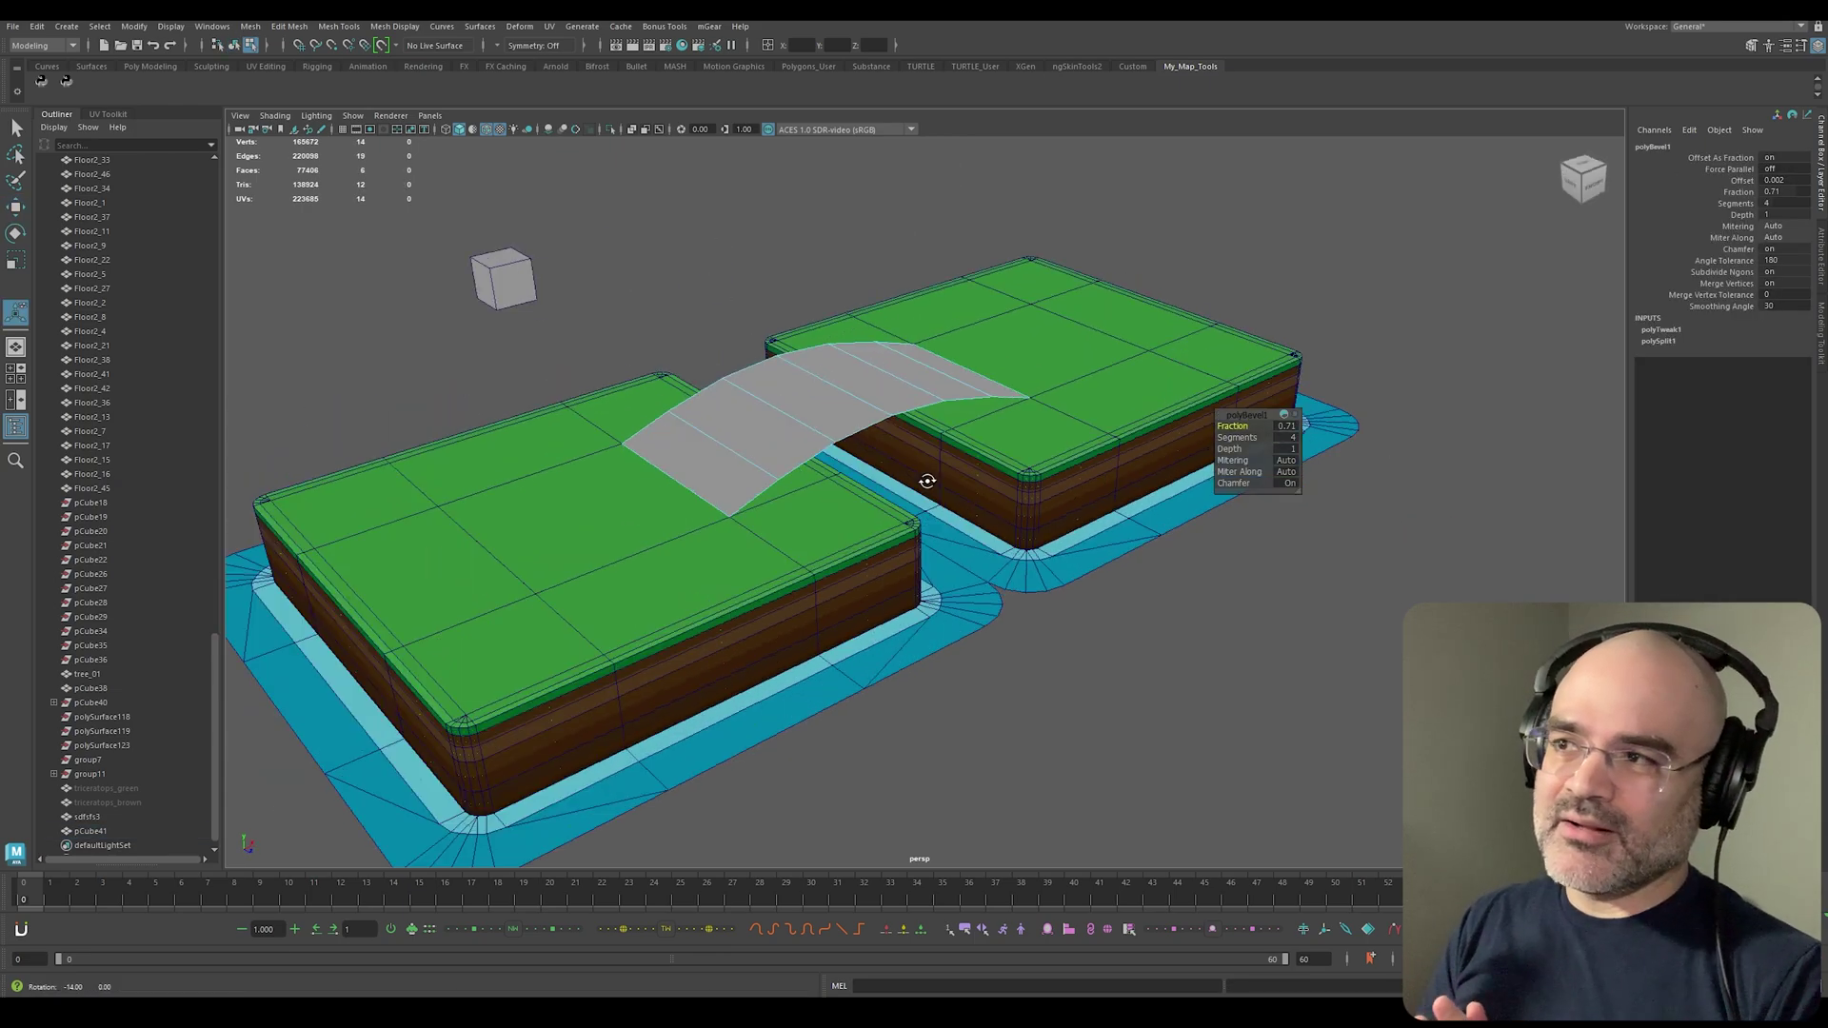
Step: Extrude the arched bridge surface into a solid deck and the strips along its side into beams and a railing
right_click(909, 425)
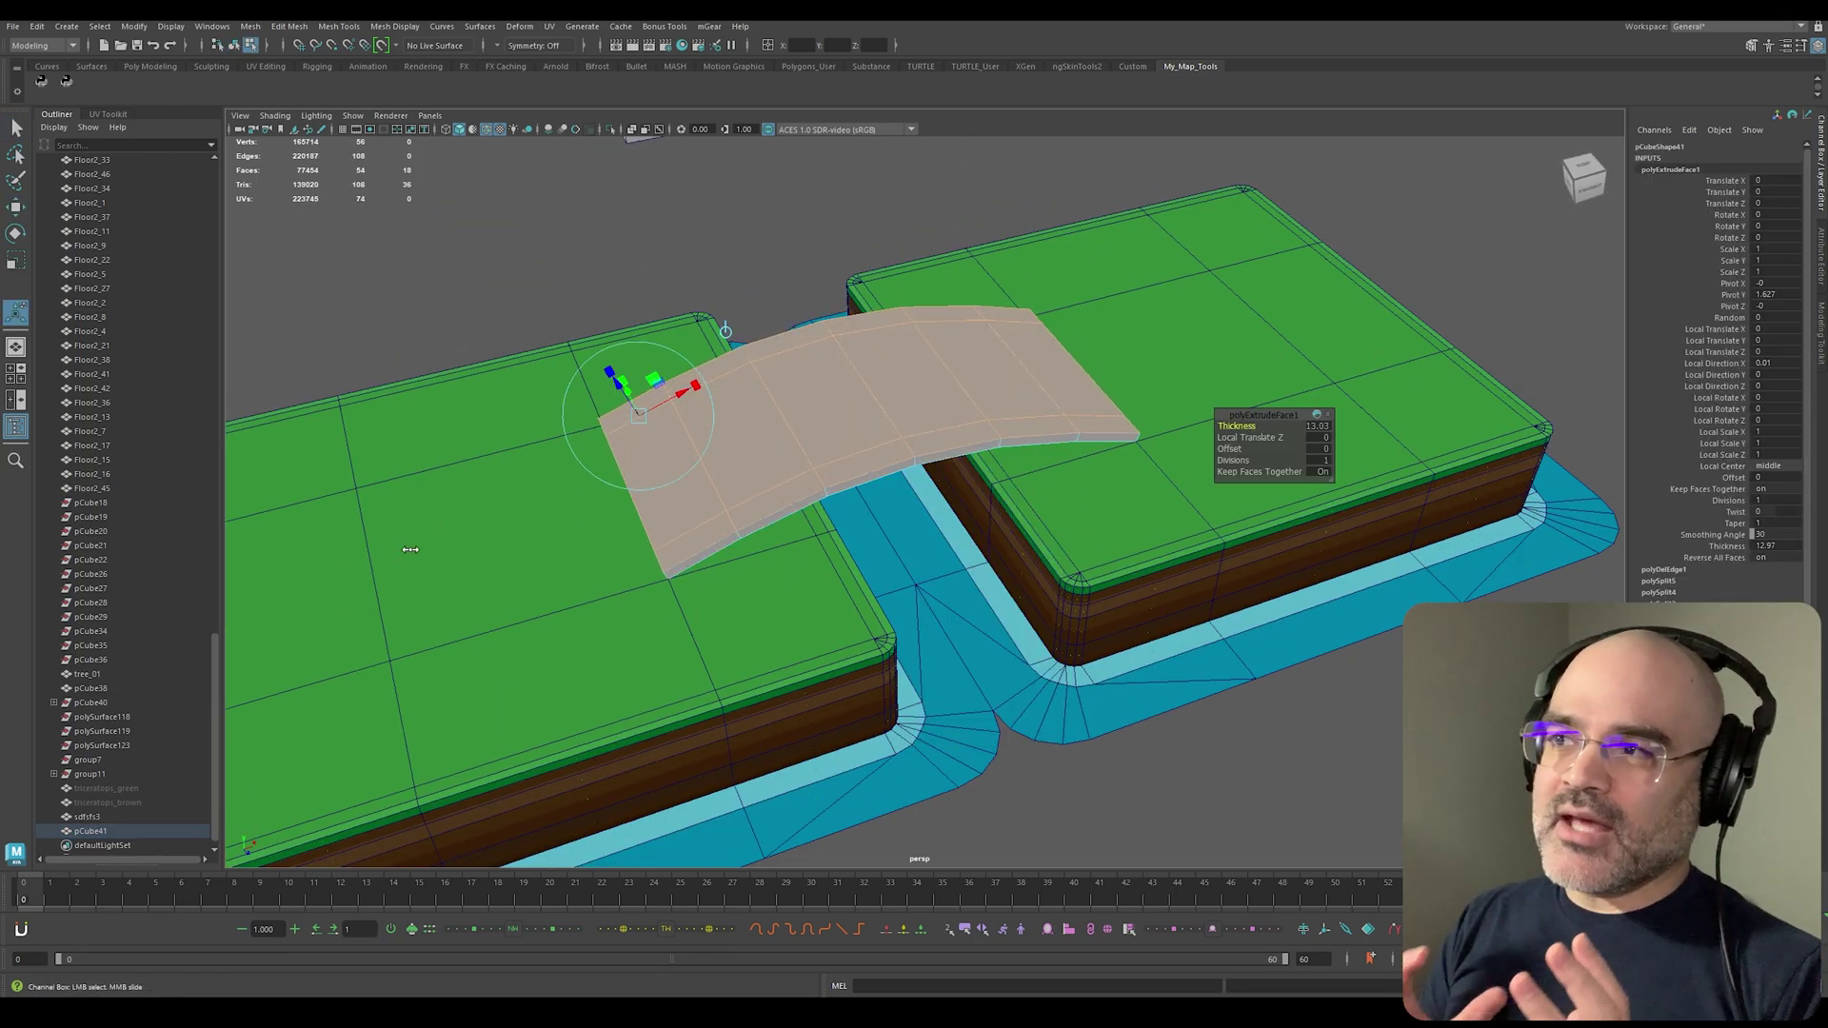
key(w)
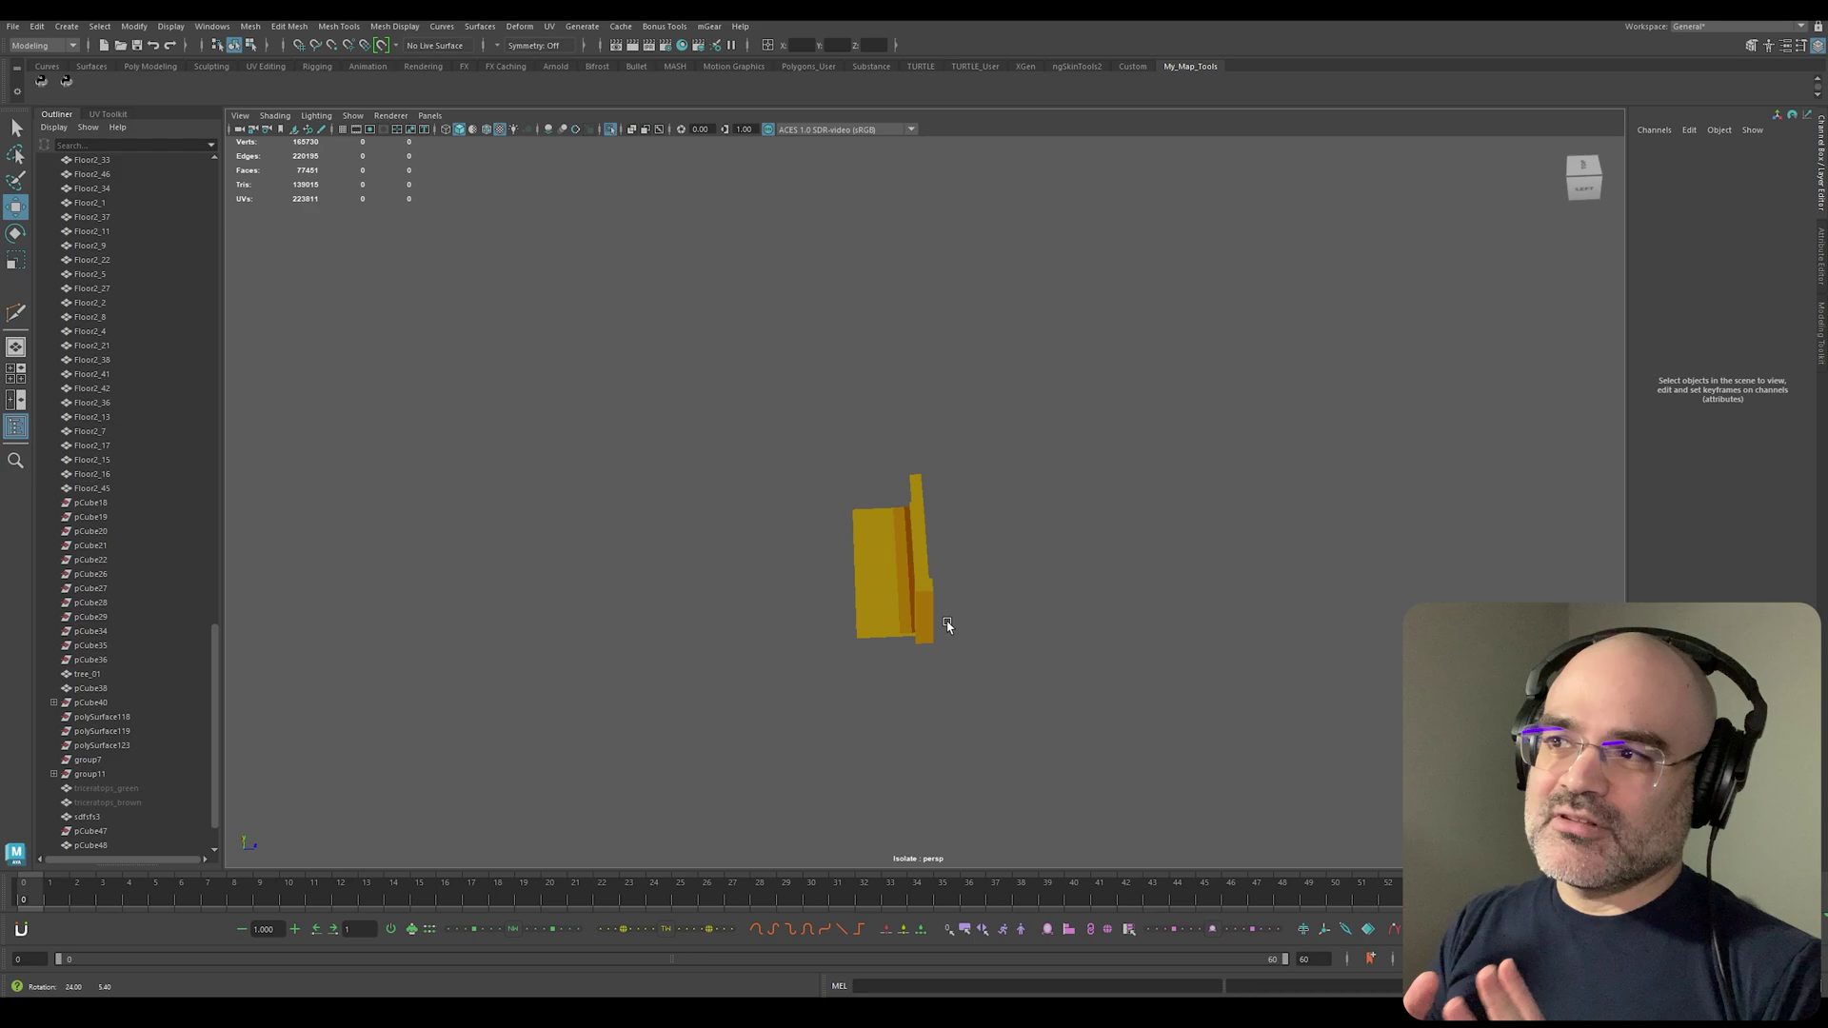
alt+drag(943, 625, 1002, 648)
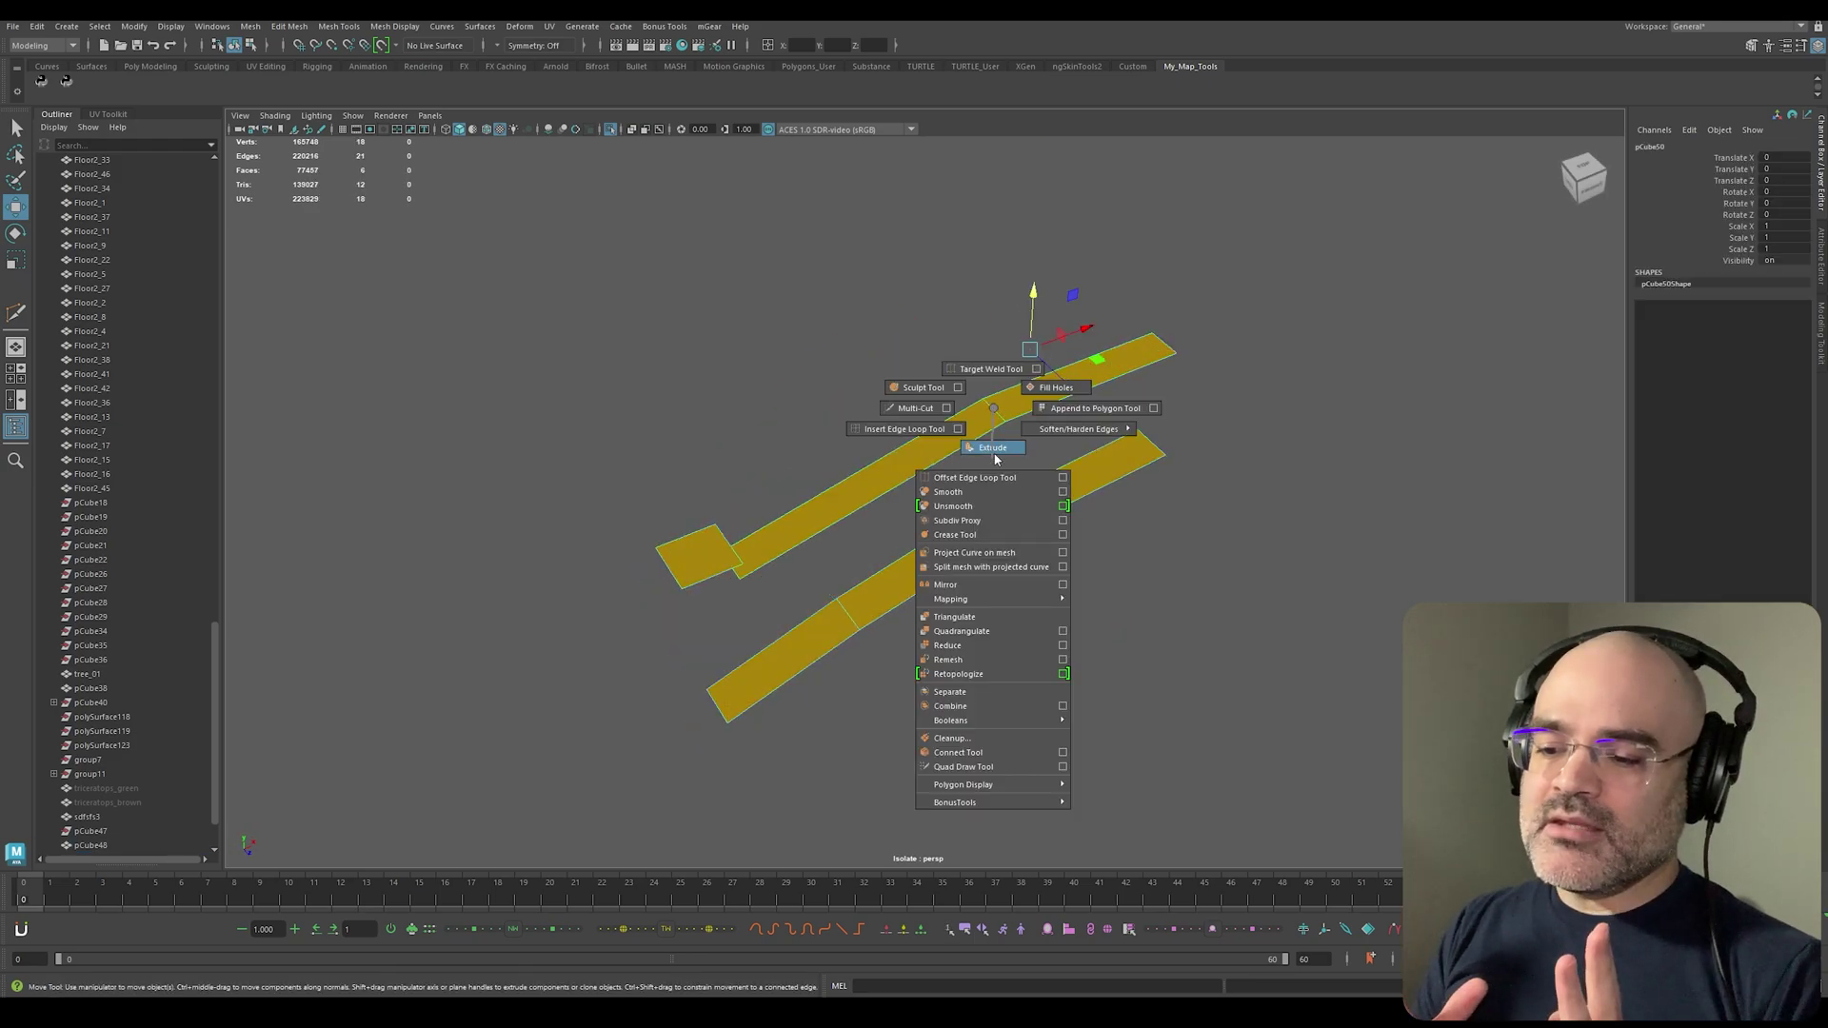
right_drag(1002, 457, 1000, 453)
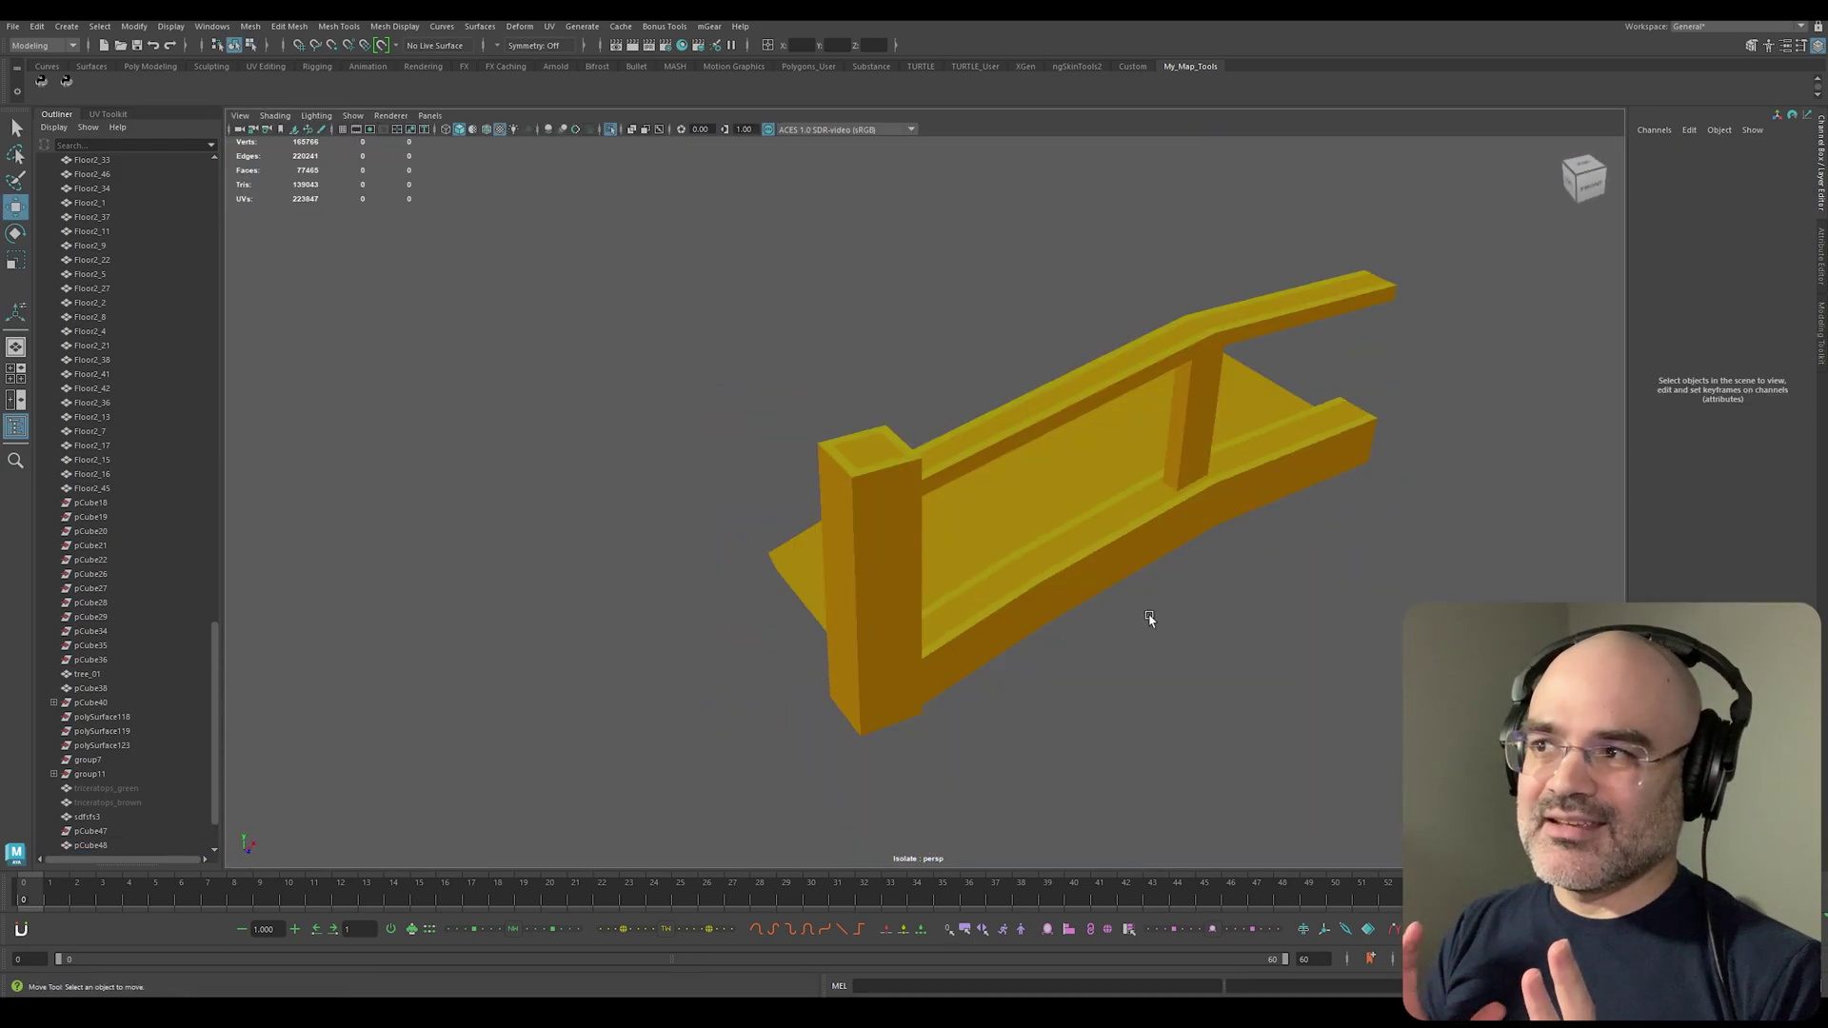
alt+drag(1149, 619, 1037, 580)
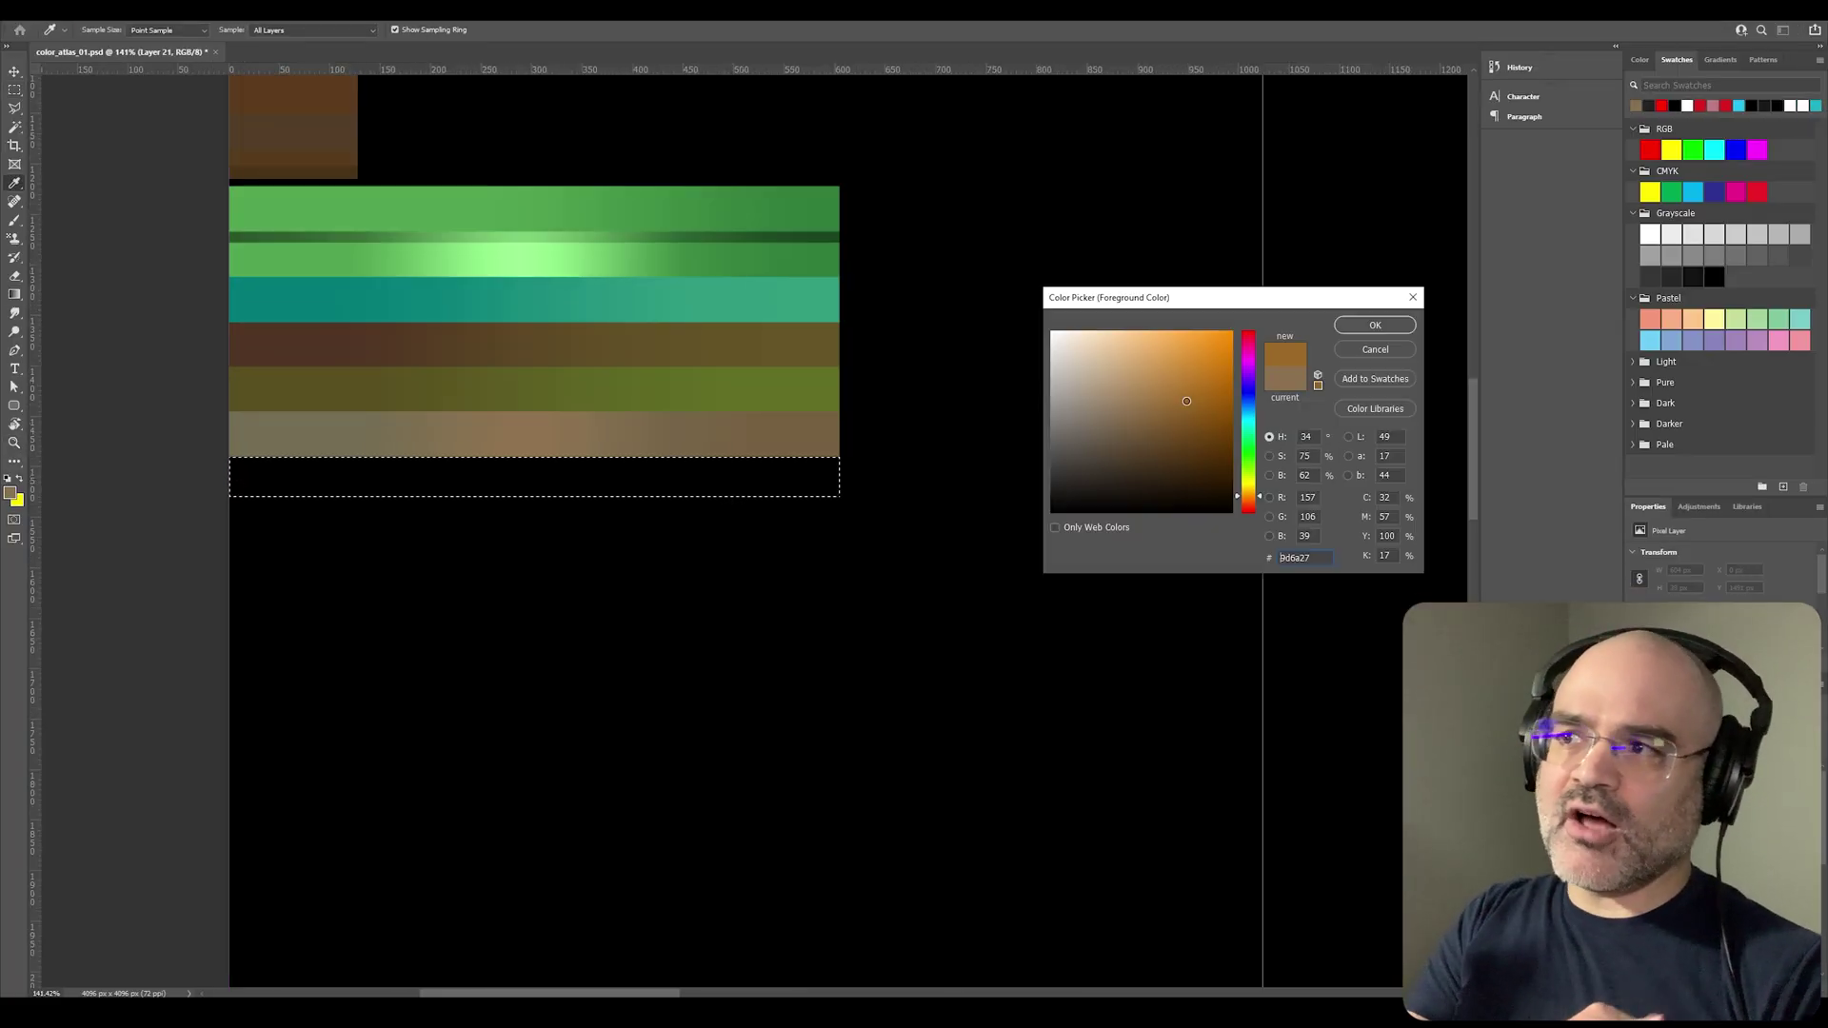
Step: In Photoshop, fill the selected empty strip of color_atlas_01.psd with brown 9d6a27, and place the bridge's UVs on it in Maya
key(Return)
key(shift+F5)
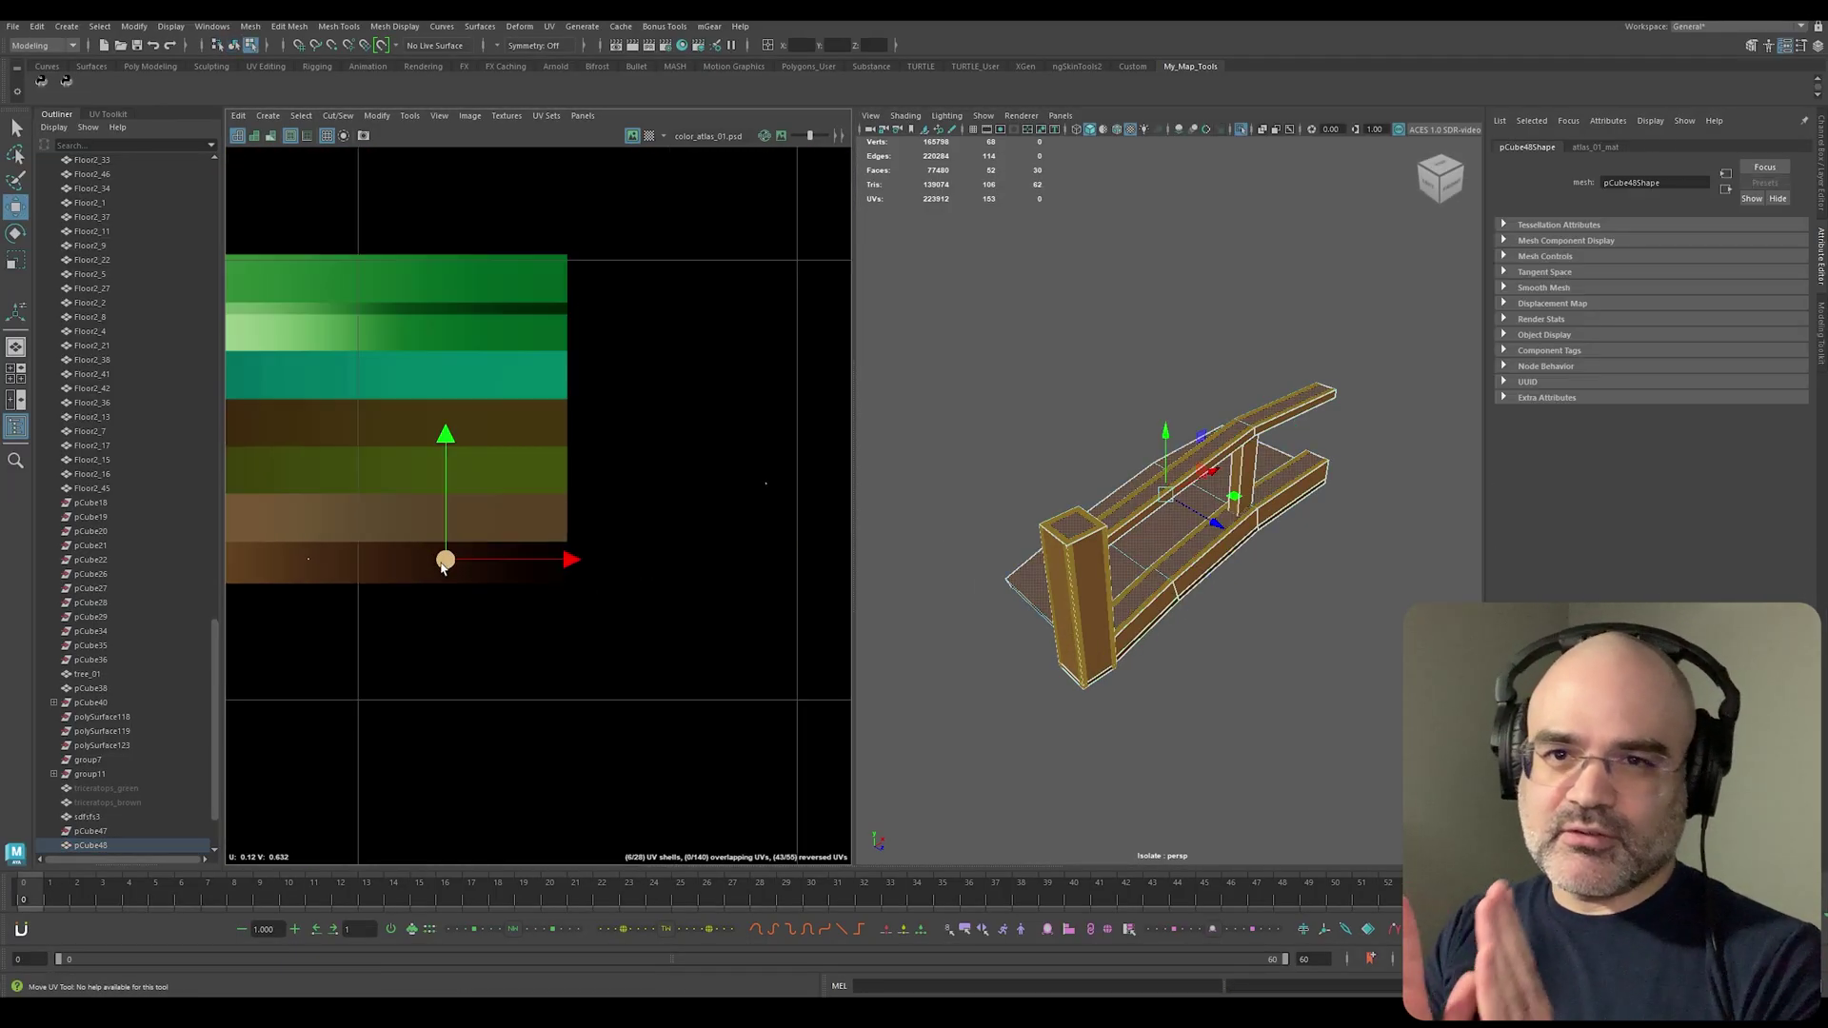
click(869, 617)
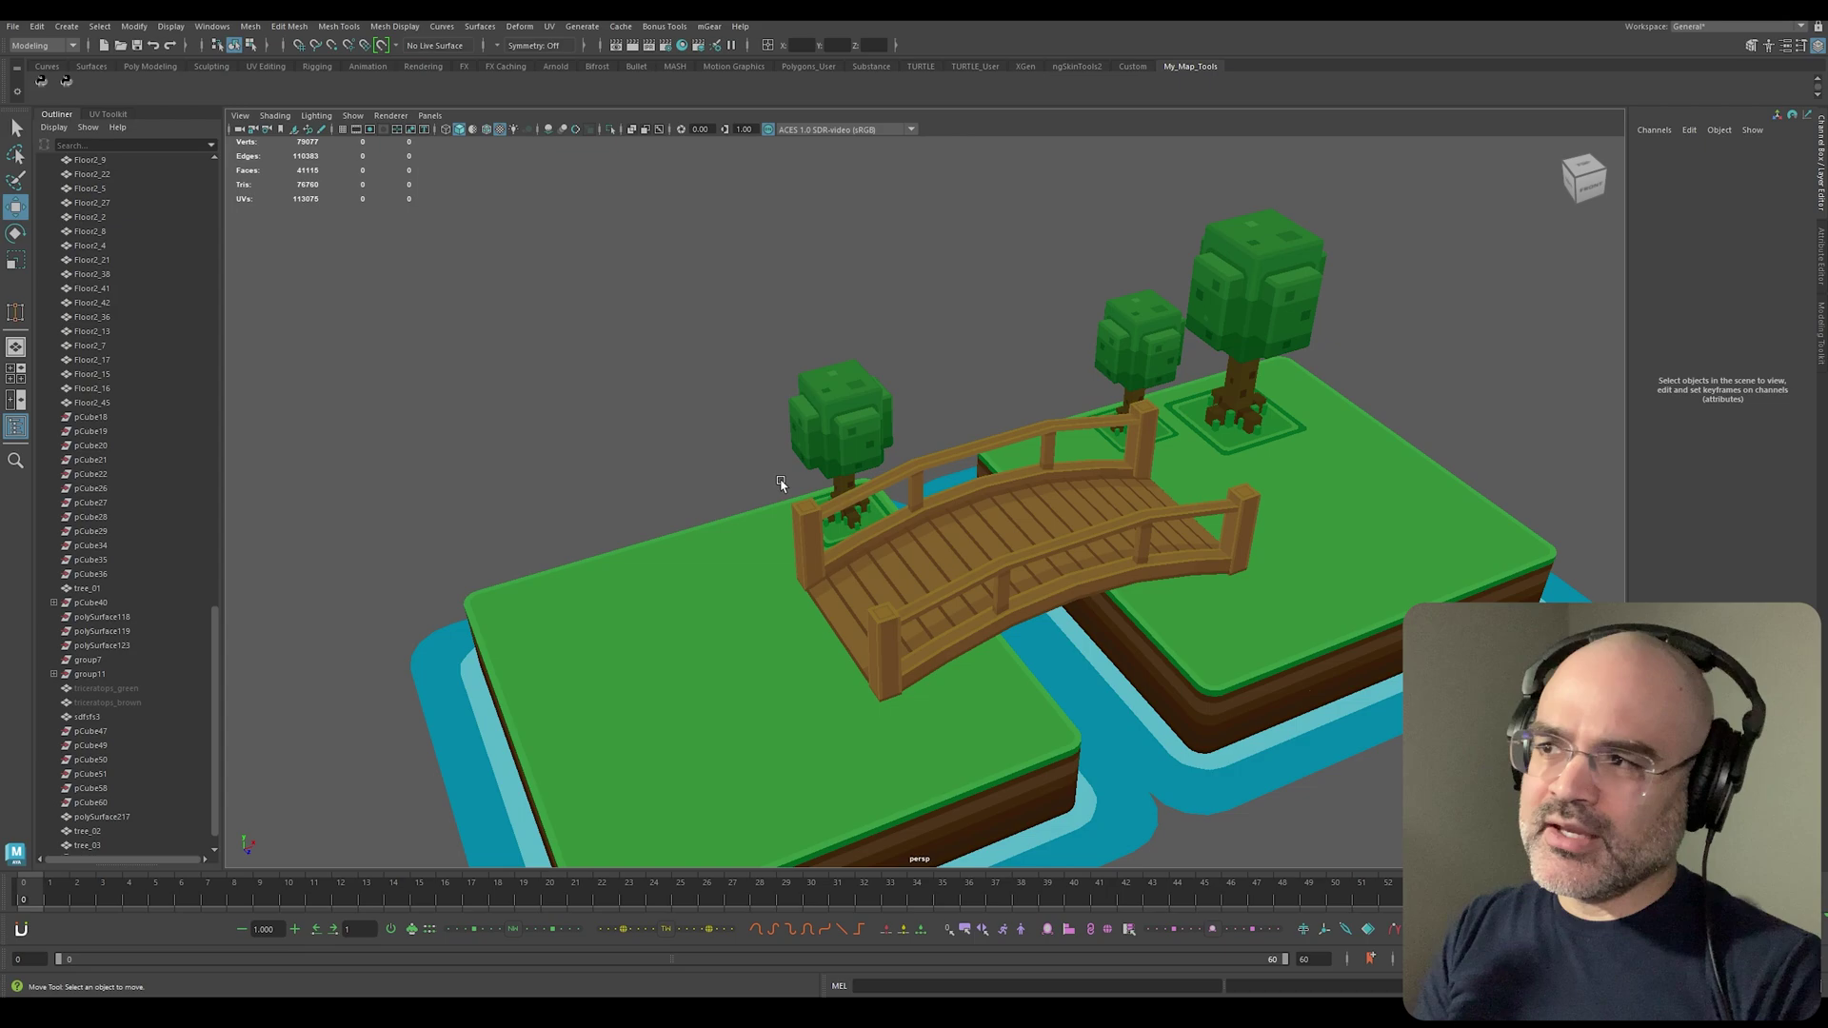
Step: In Unity, bake the NavMesh Surface over the placed bridge_01 model and select the MyPath object
alt+drag(774, 482, 1110, 655)
click(1582, 66)
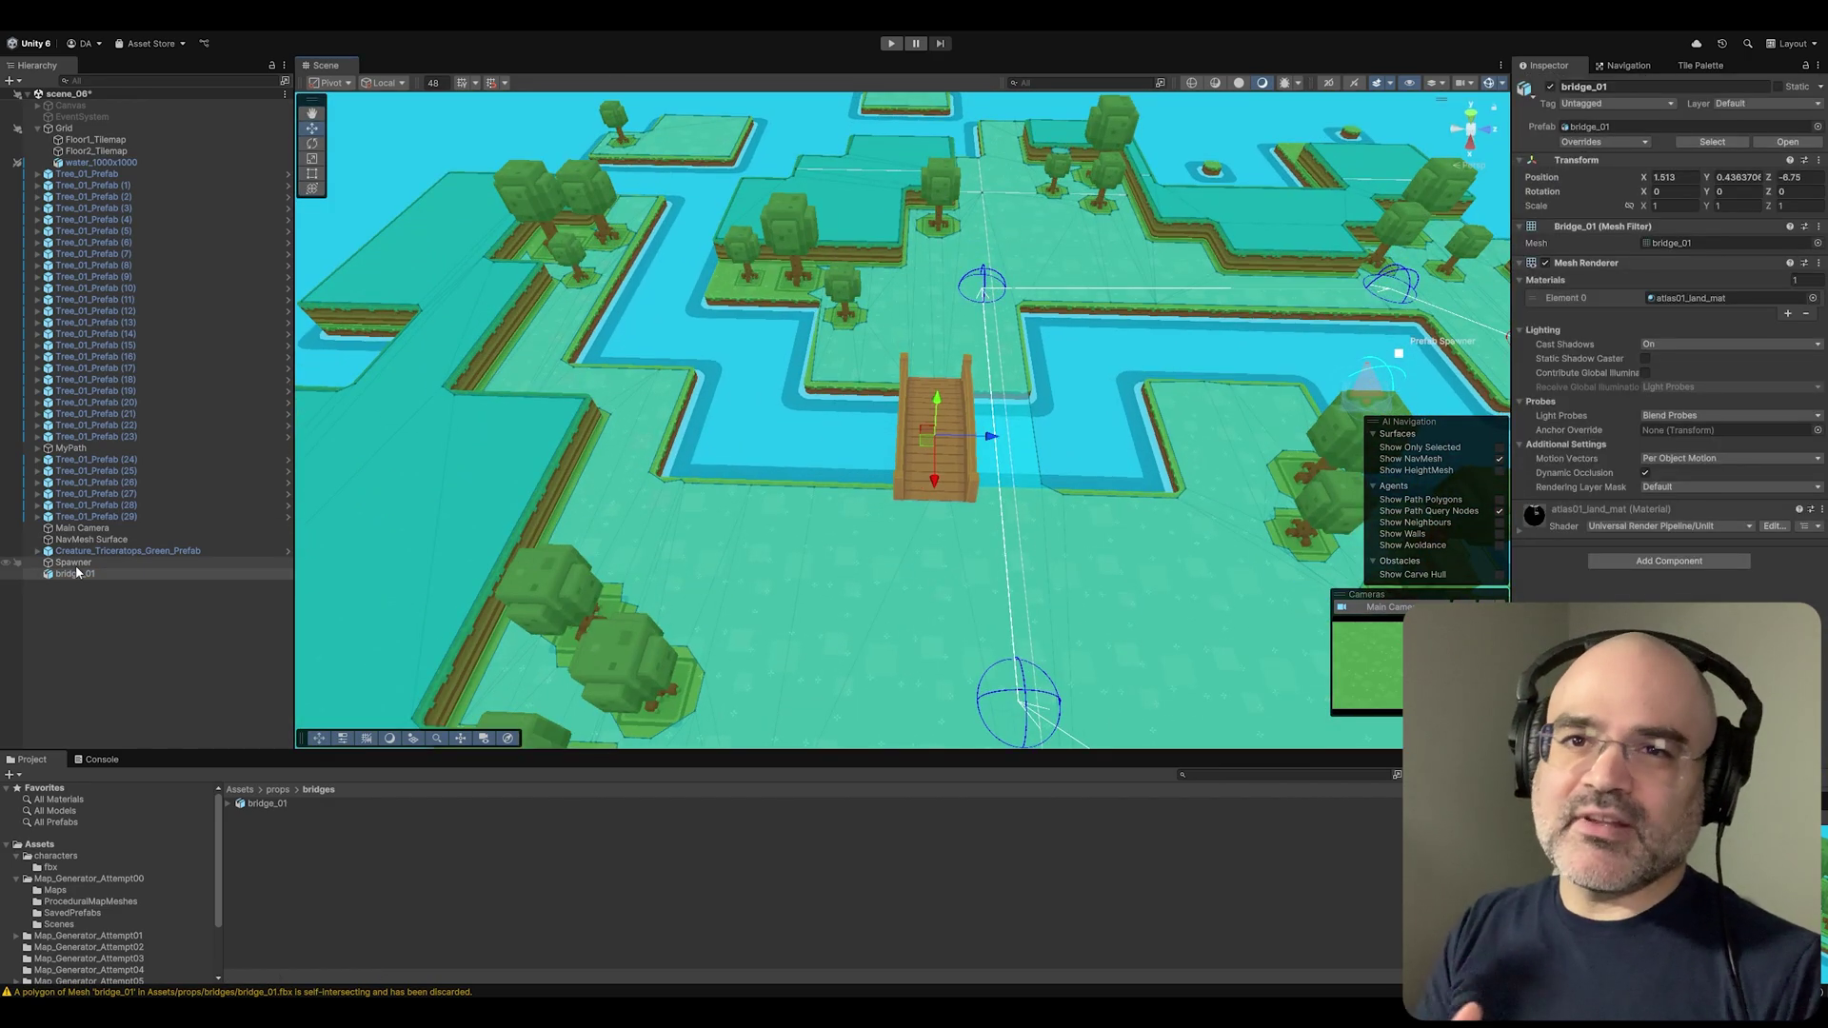
click(92, 539)
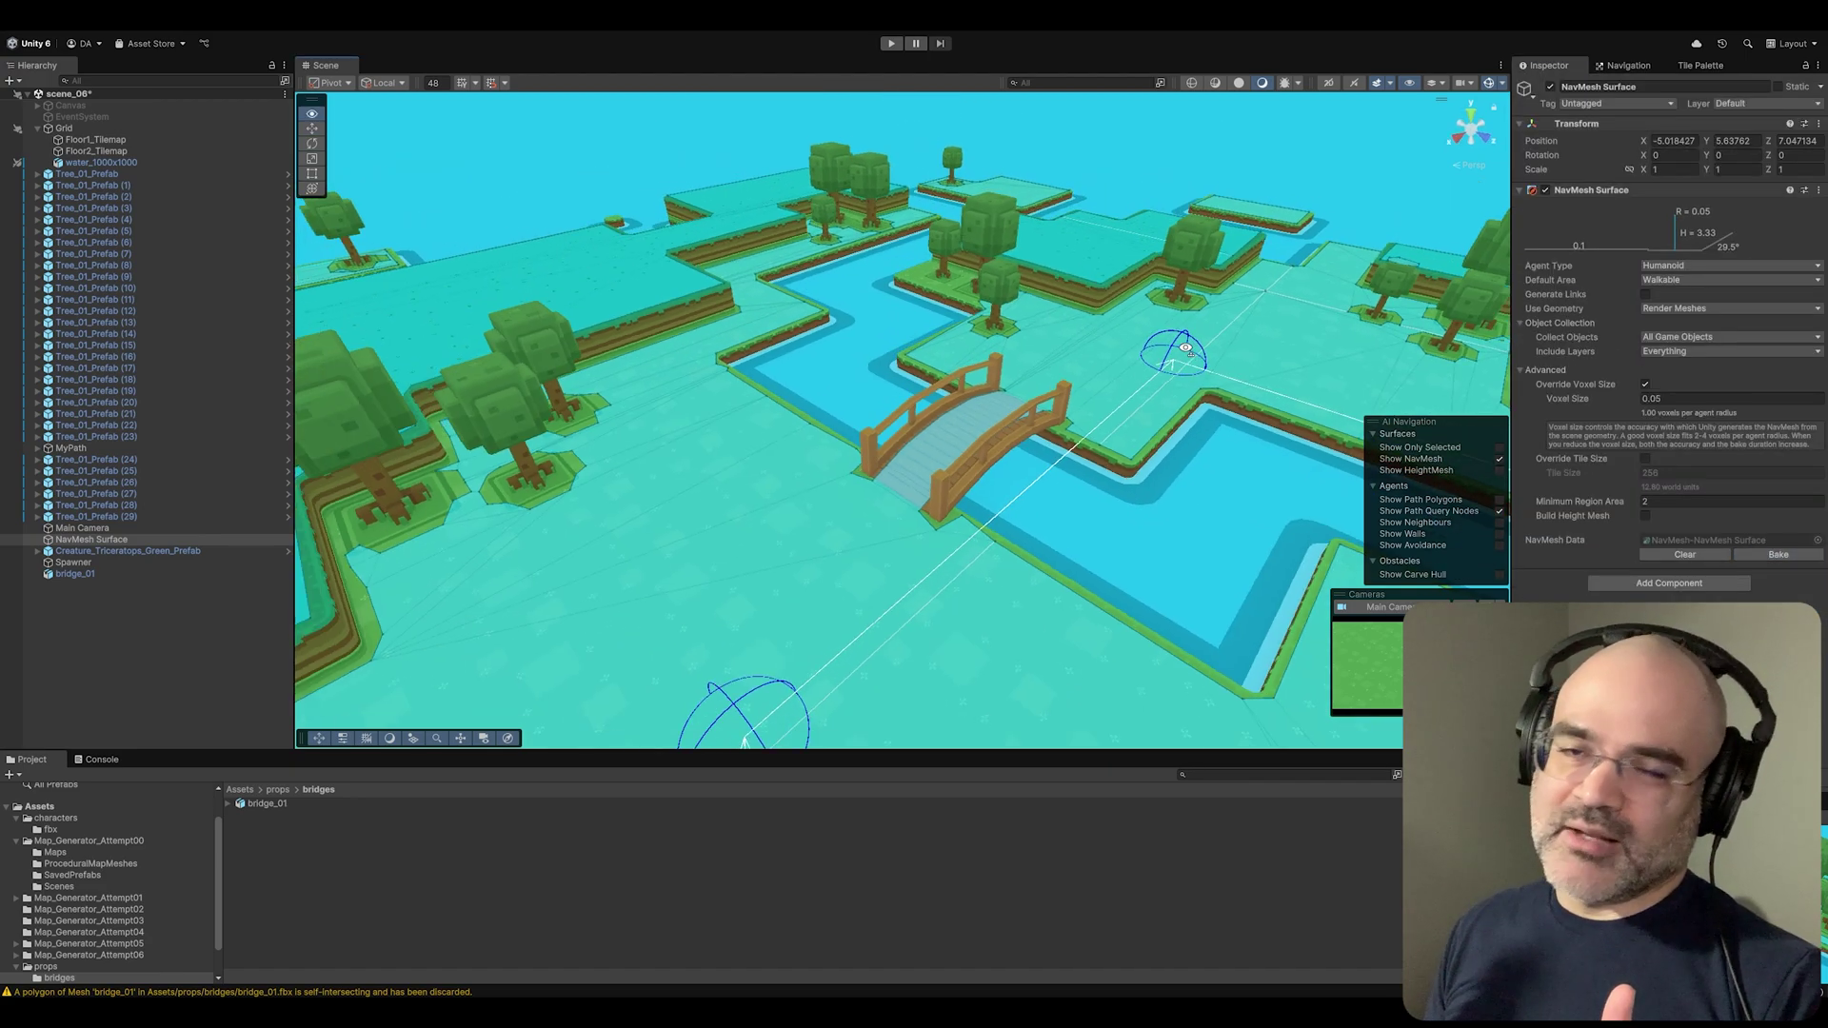
click(71, 448)
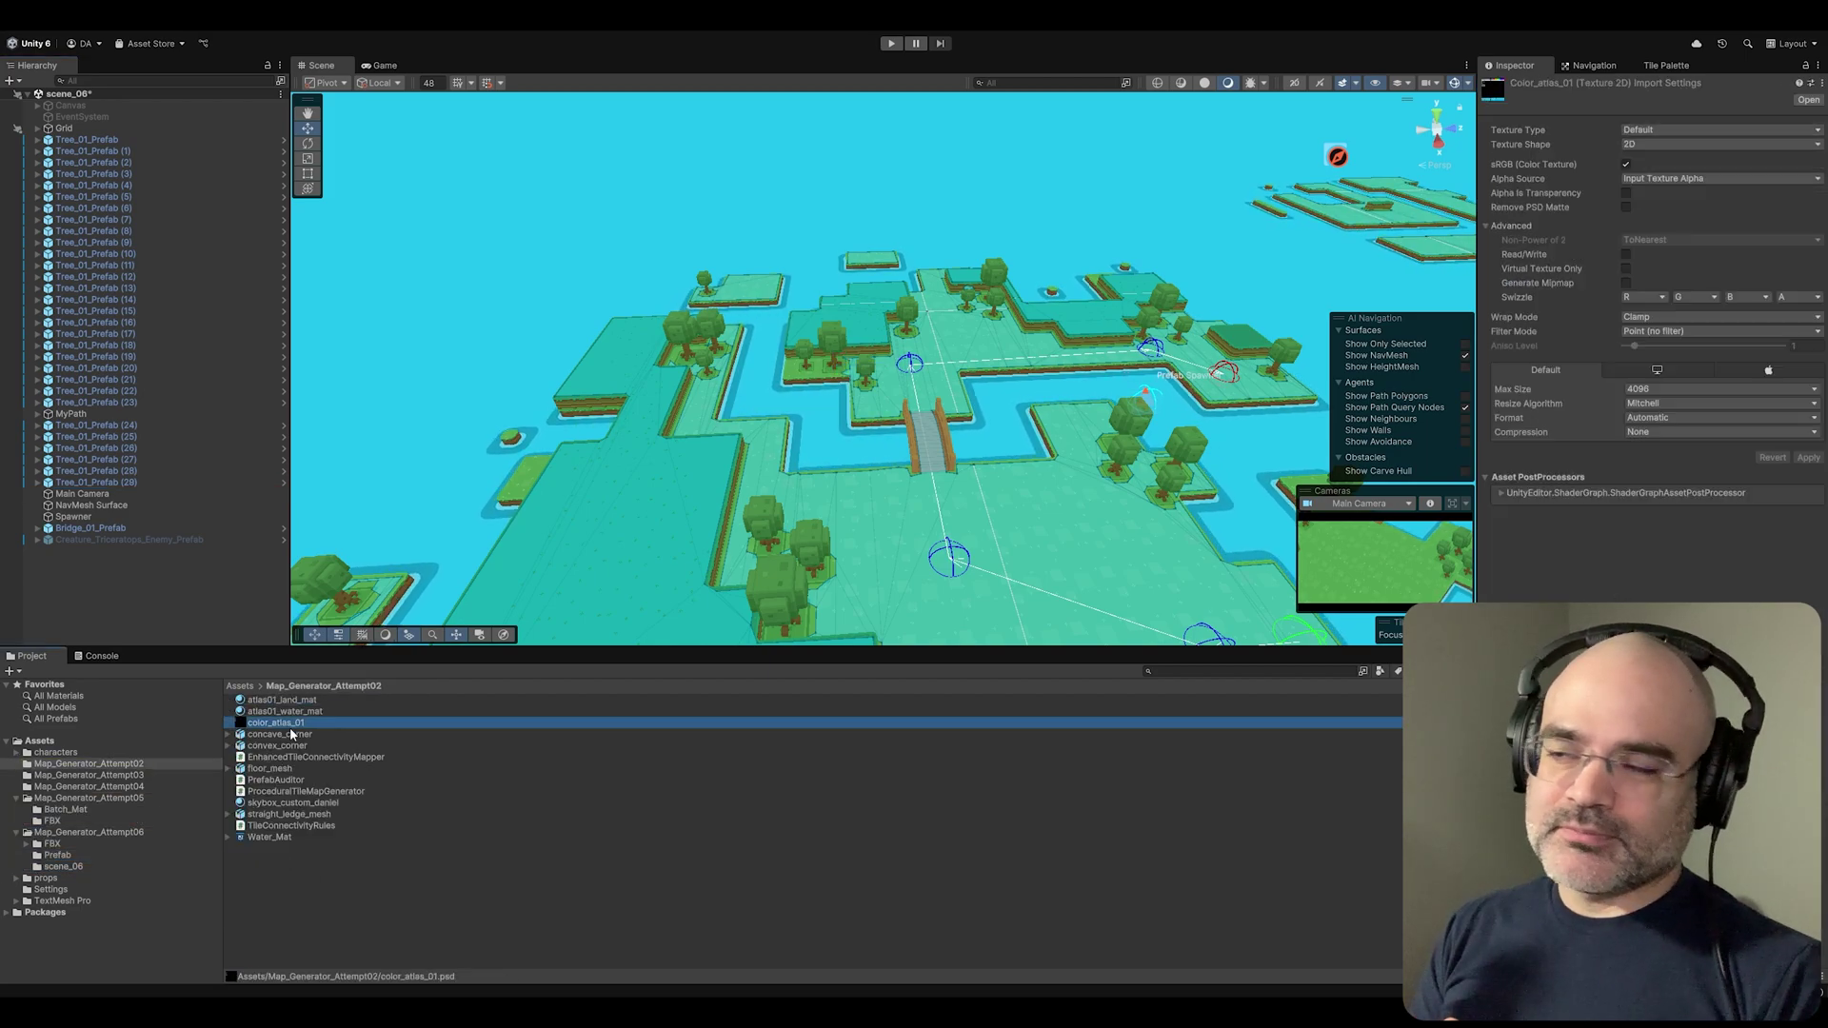
Step: Delete the corner meshes, straight_ledge_mesh and the four unused scripts from the Map_Generator_Attempt02 folder
click(291, 734)
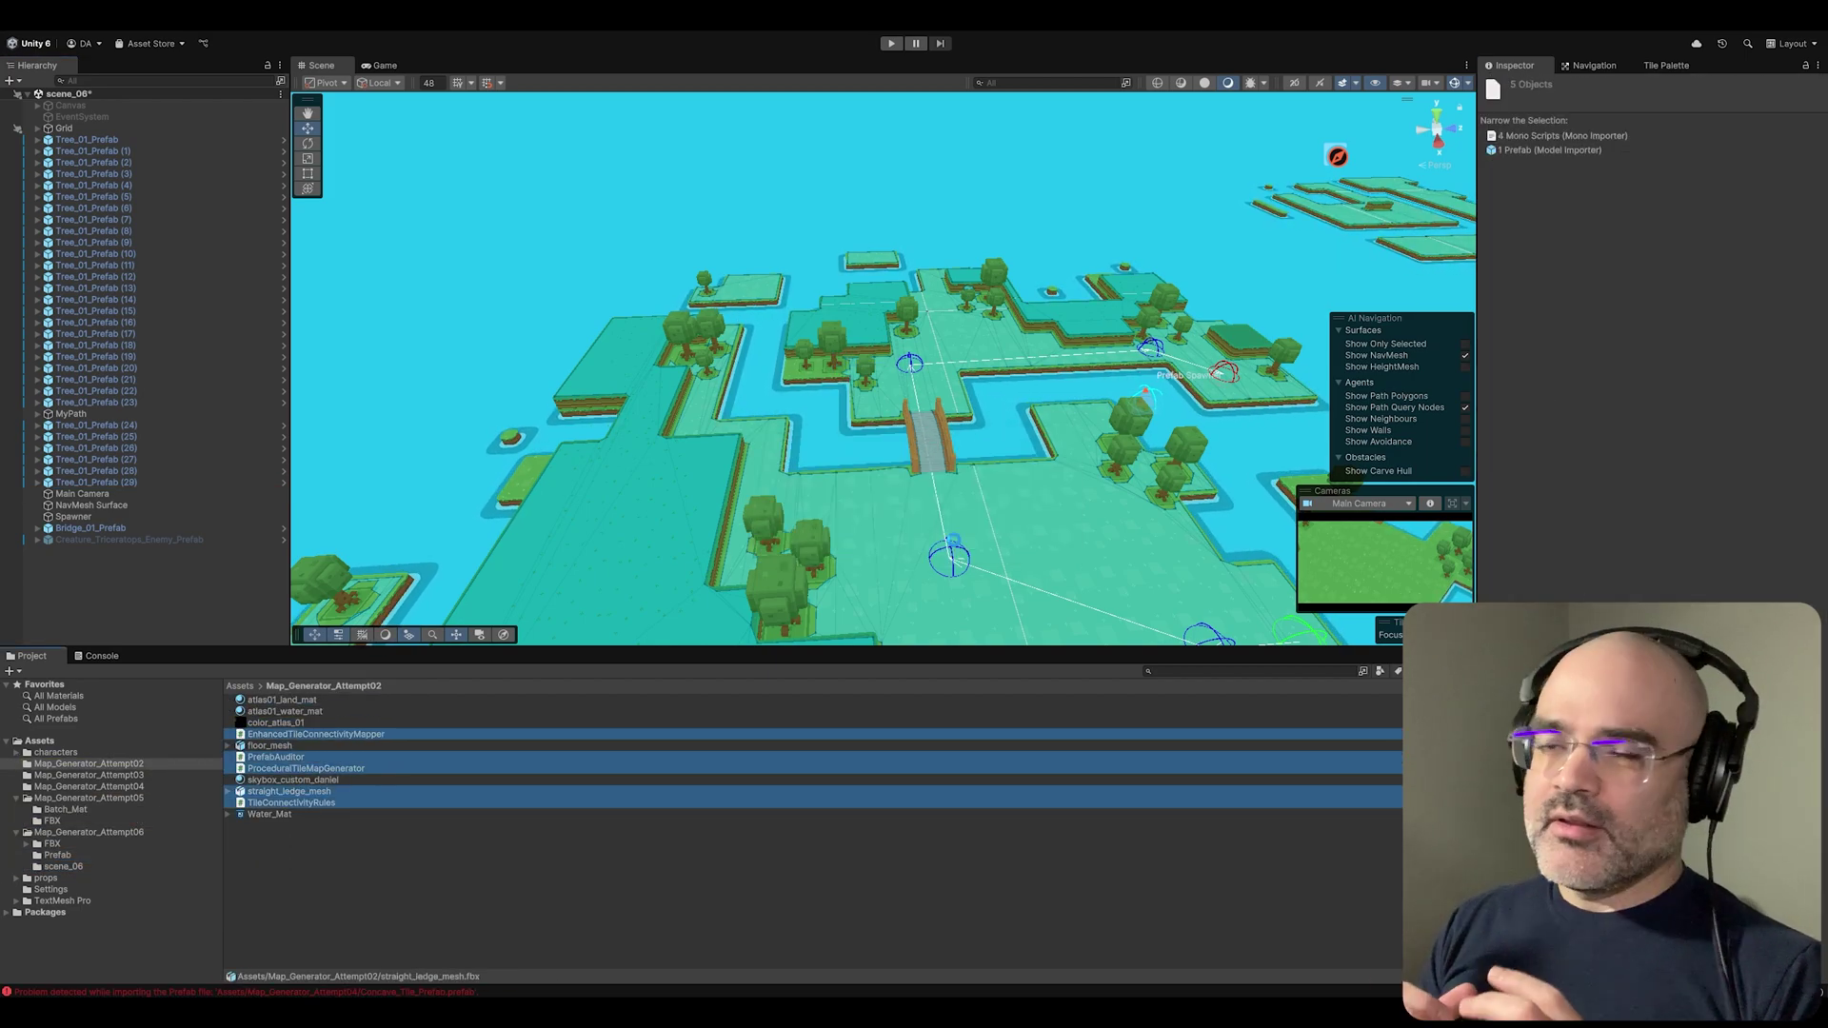
key(Delete)
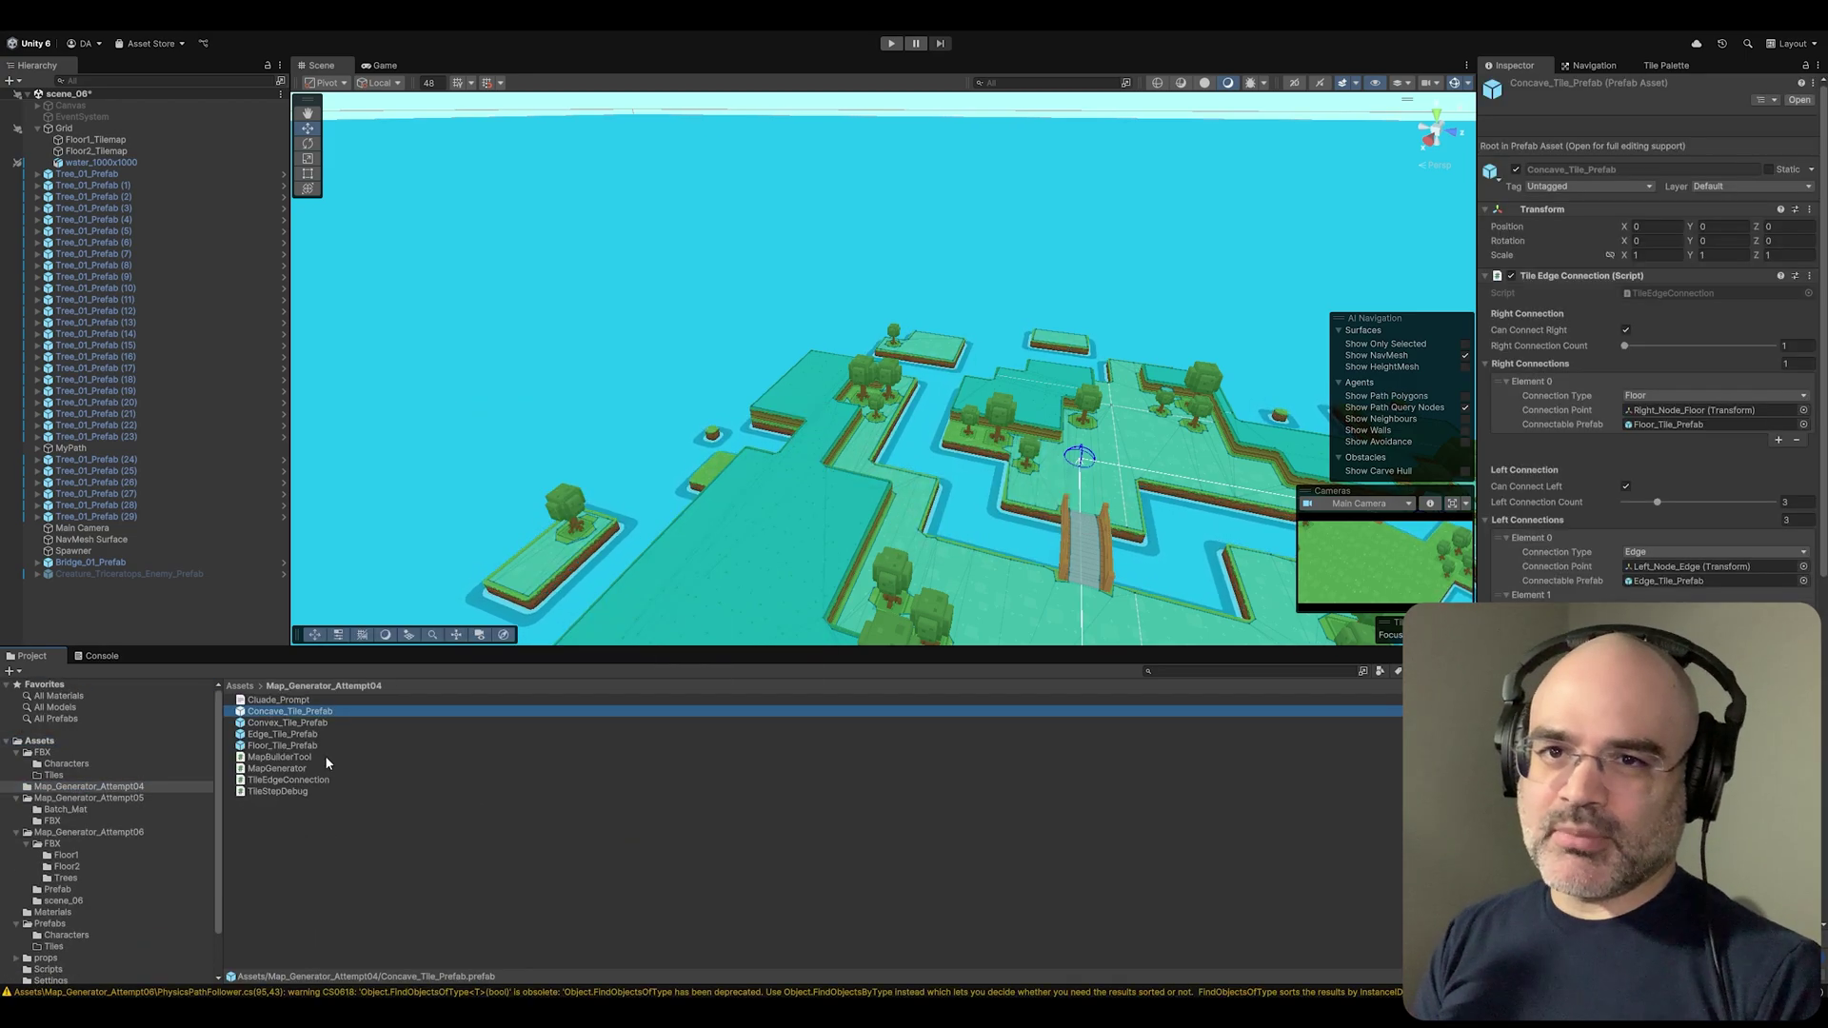
Step: Clear out the Map_Generator_Attempt05 folder, move the Floor1 and Floor2 folders into FBX/Tiles, and enlarge the asset browser
click(121, 799)
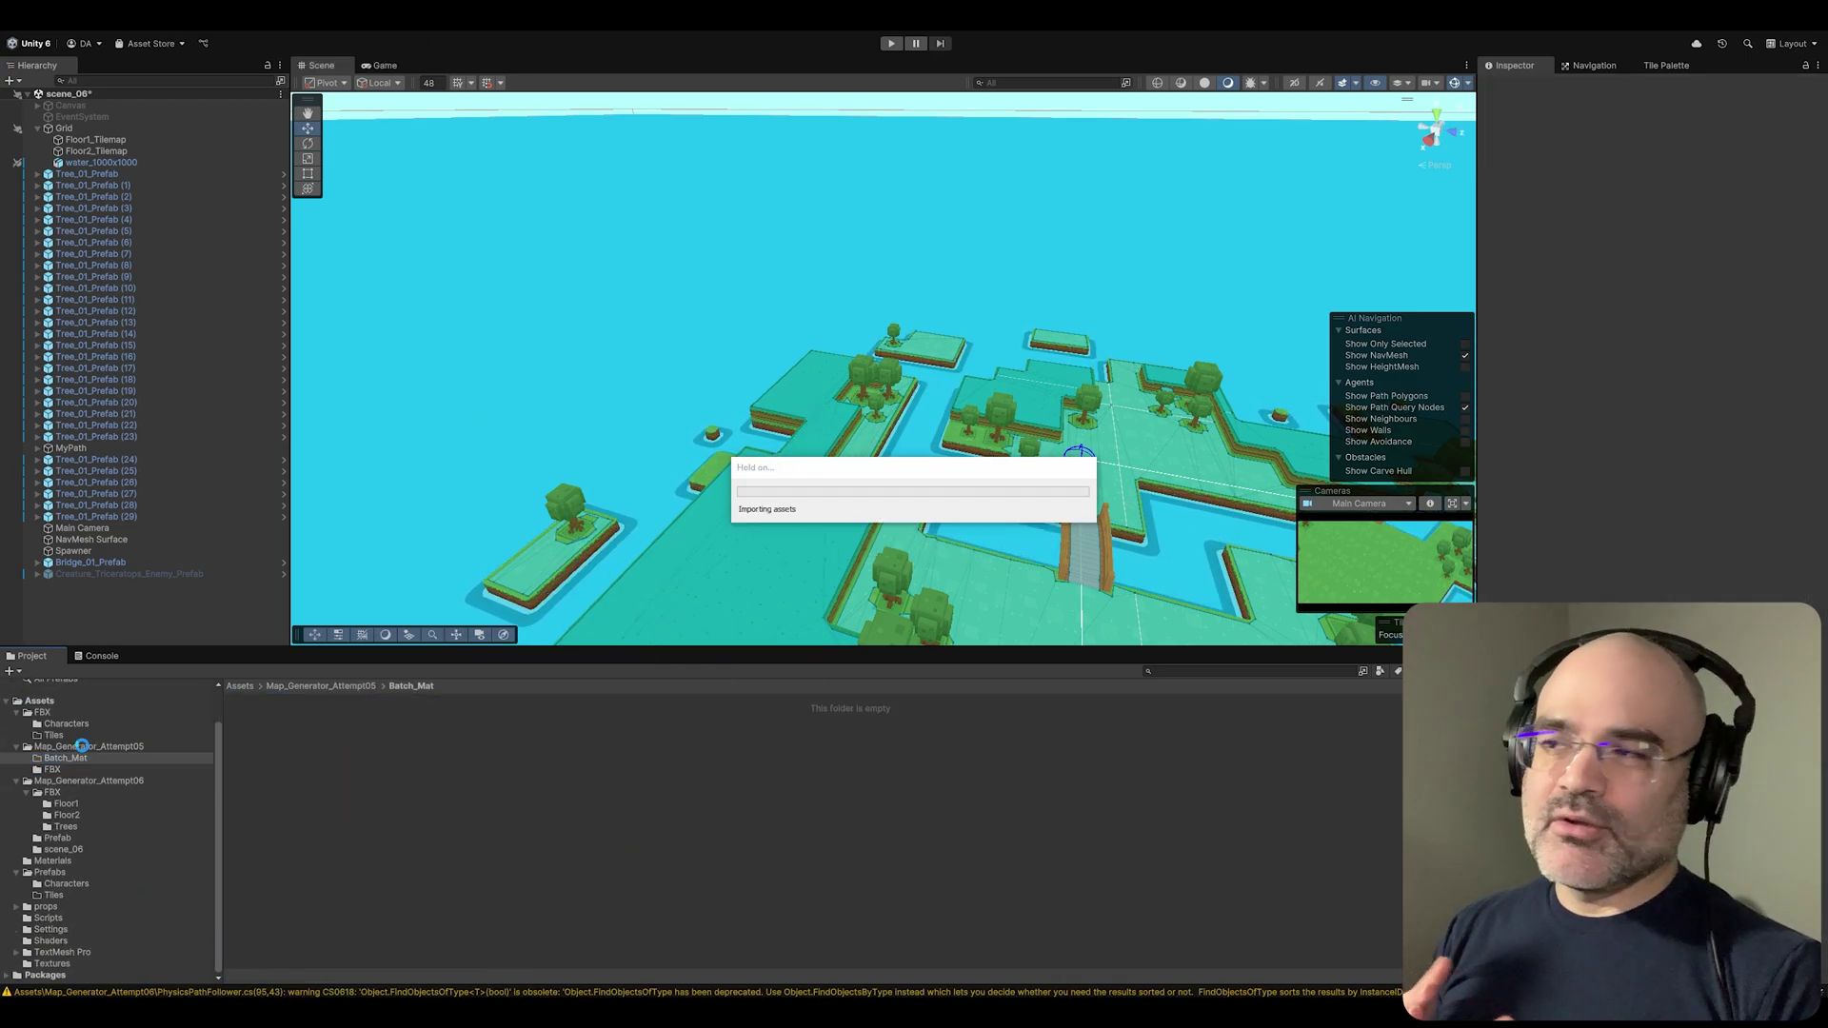
drag(260, 705, 53, 769)
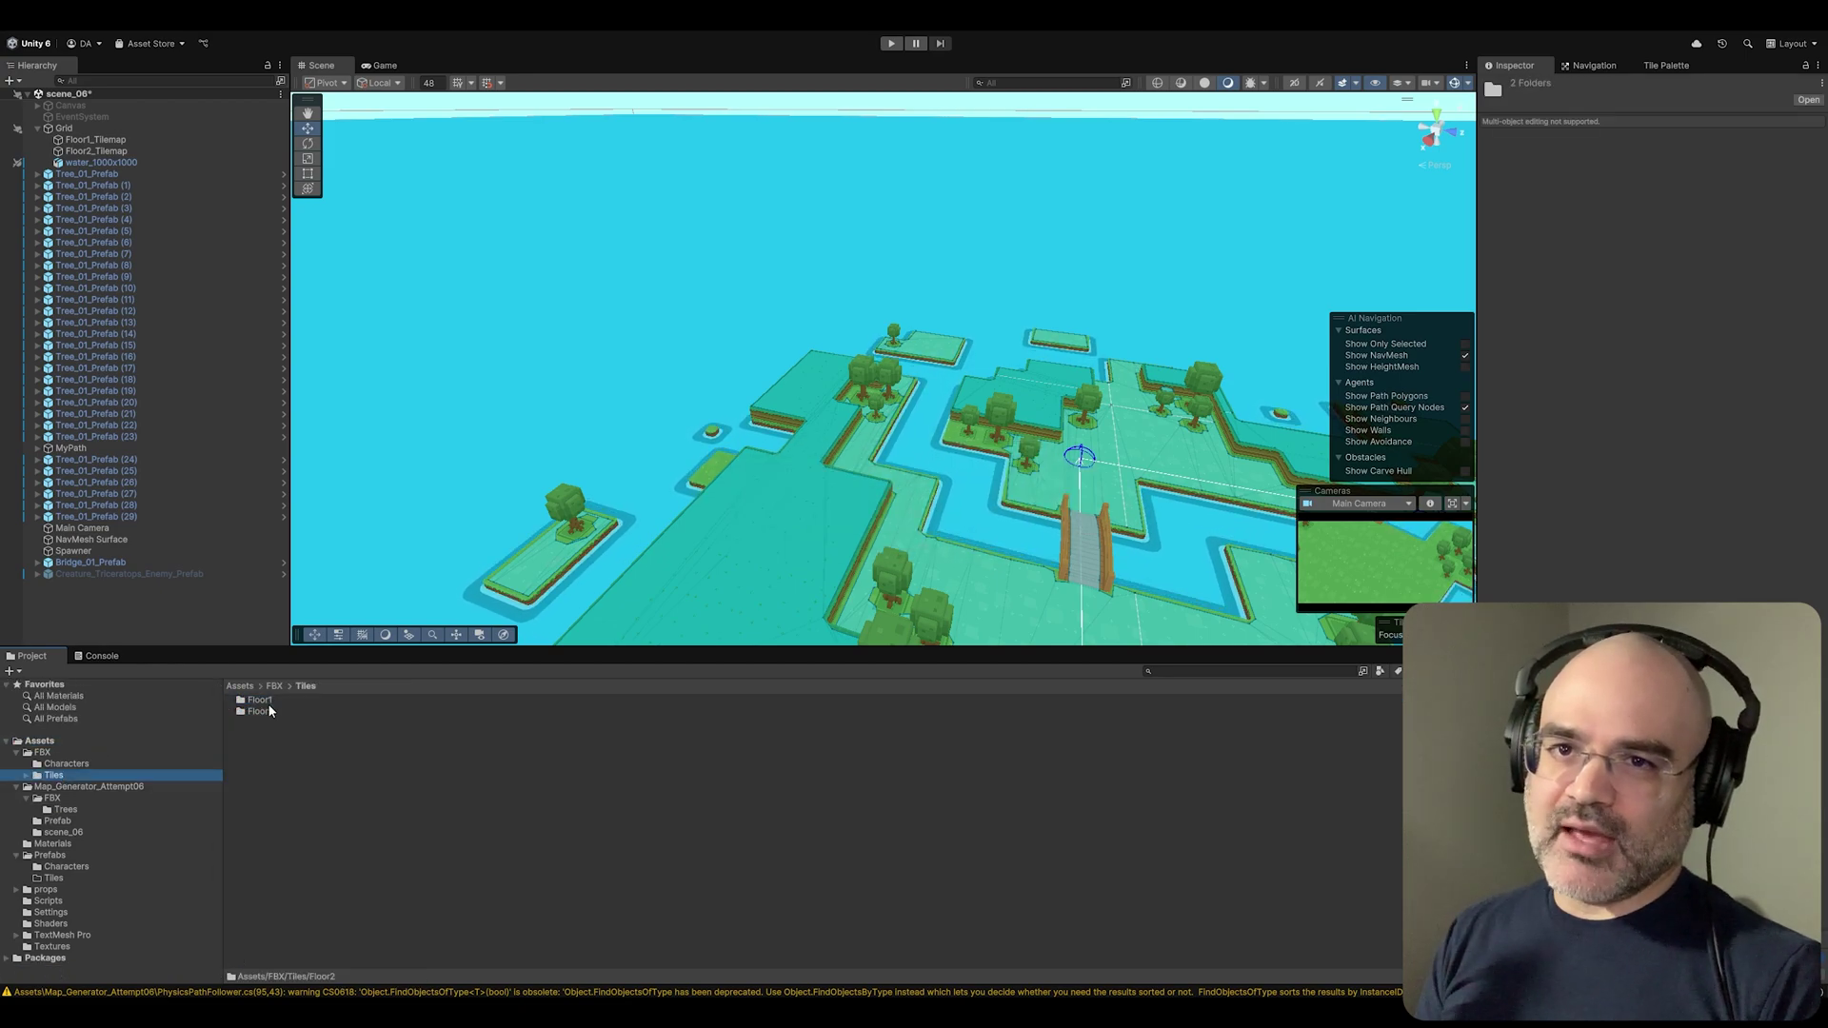
click(57, 788)
click(87, 809)
drag(238, 650, 238, 470)
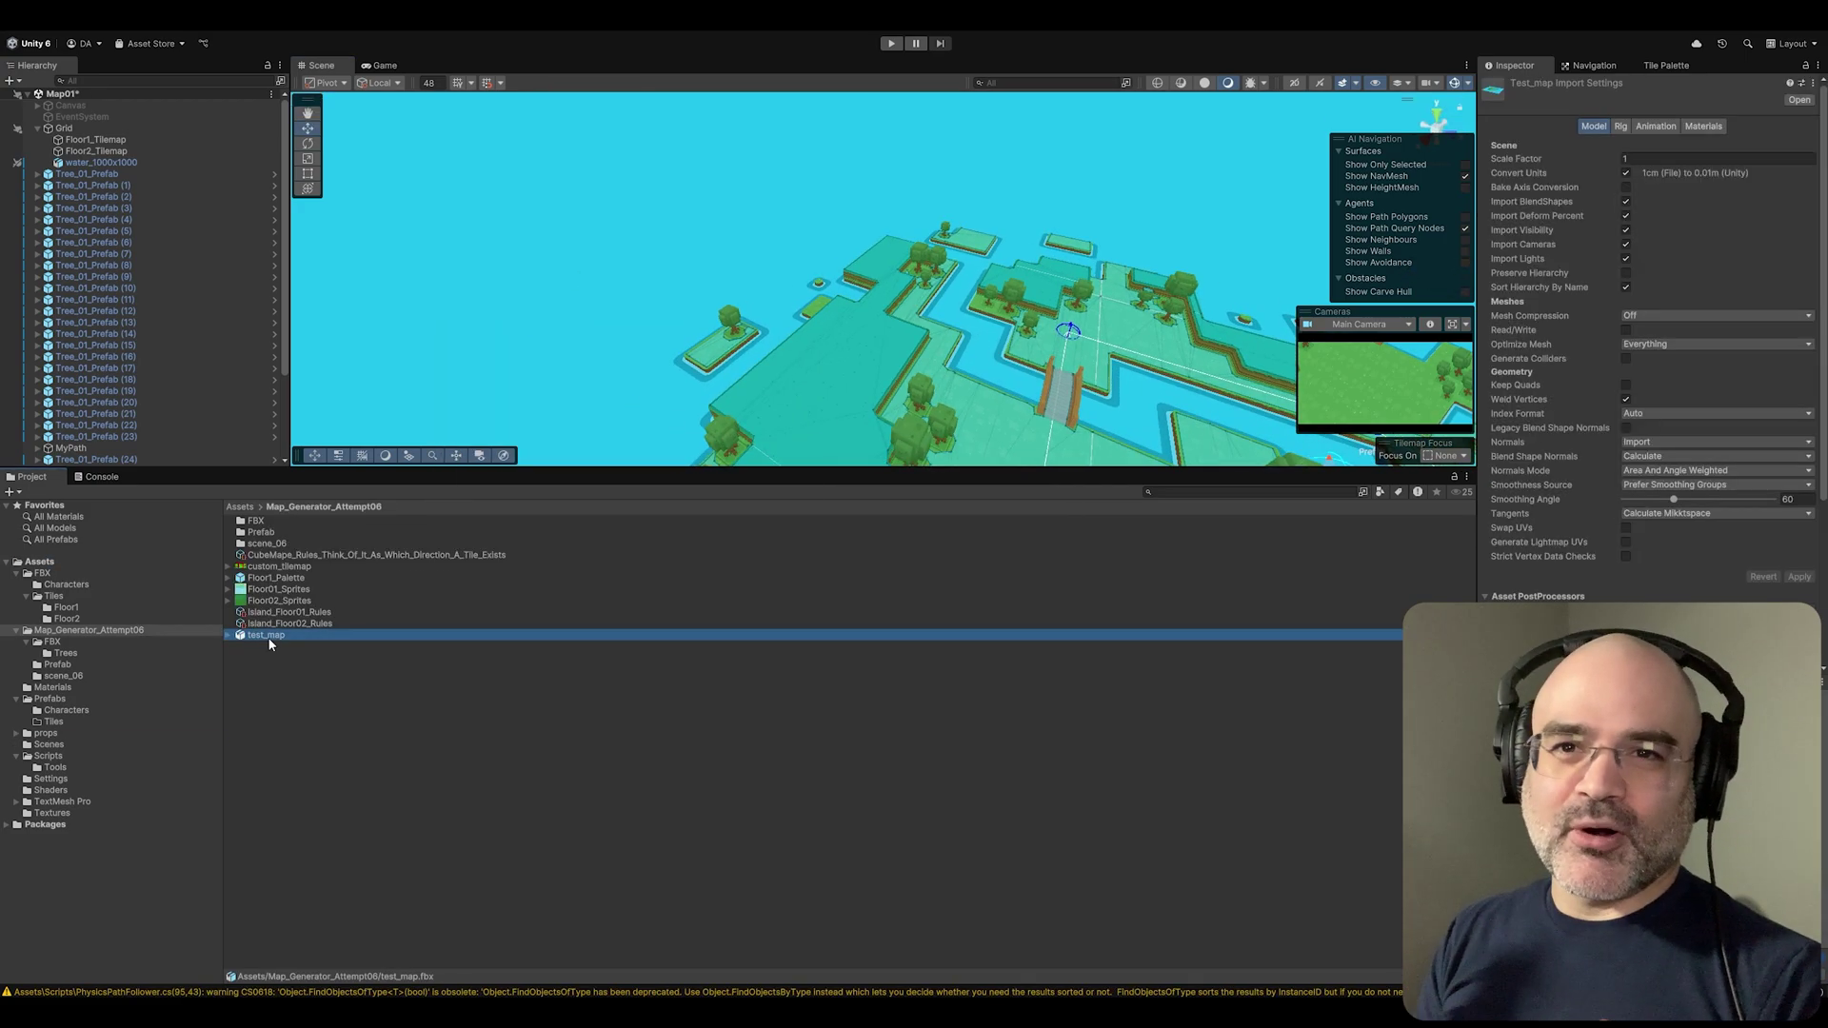
Step: Rename the scene_06 folder to Map01 and sort the remaining Map_Generator_Attempt06 assets into the type-based folders
double_click(266, 543)
click(281, 544)
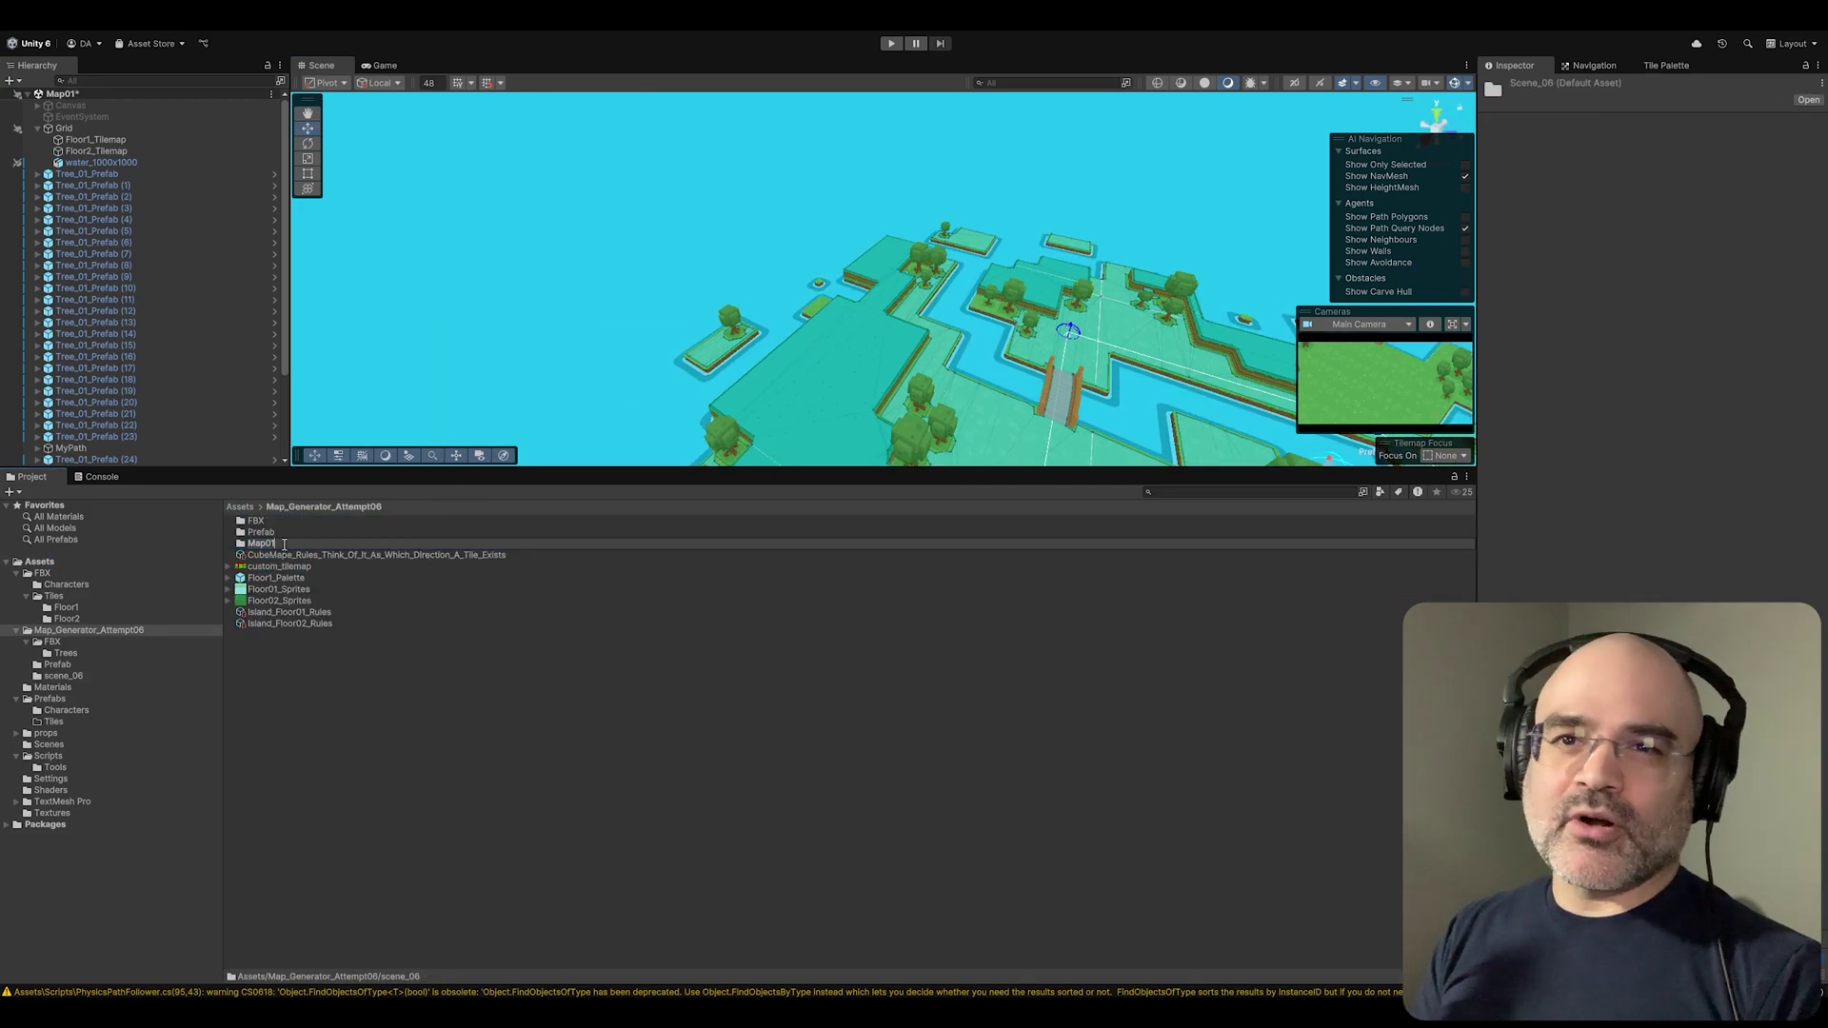
key(ctrl+a)
drag(266, 538, 114, 722)
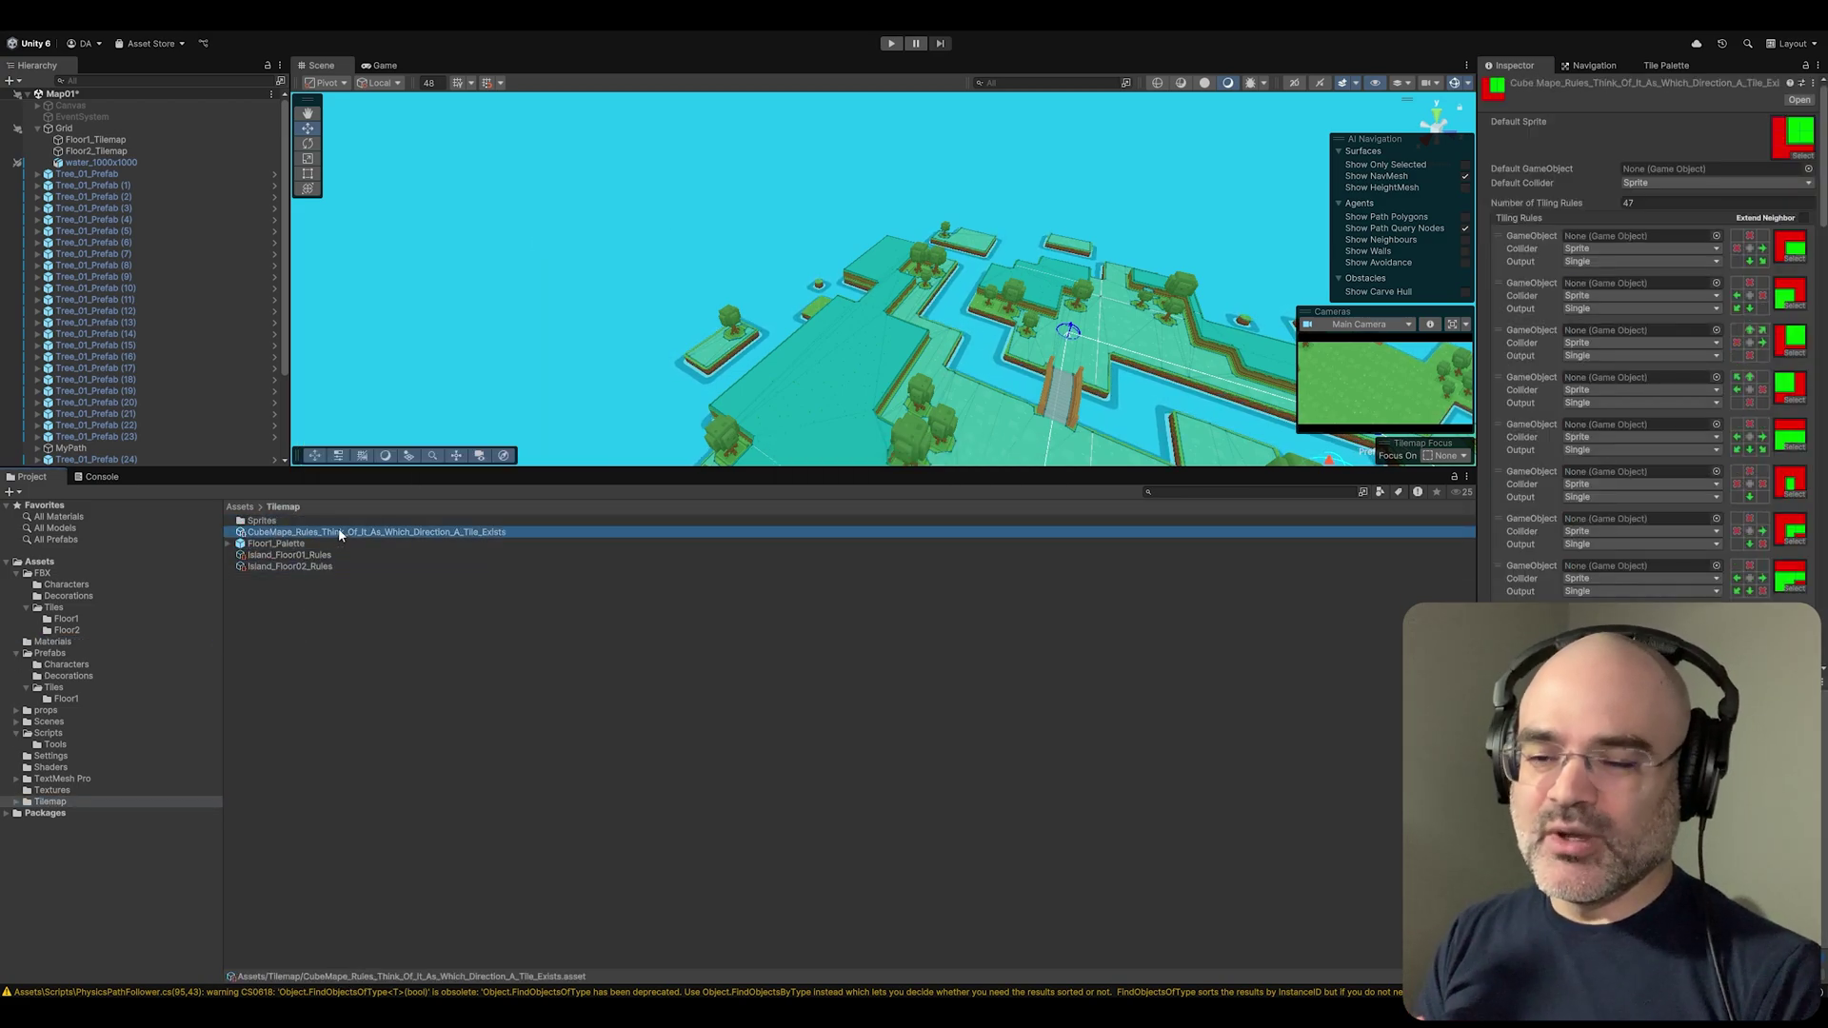
double_click(273, 520)
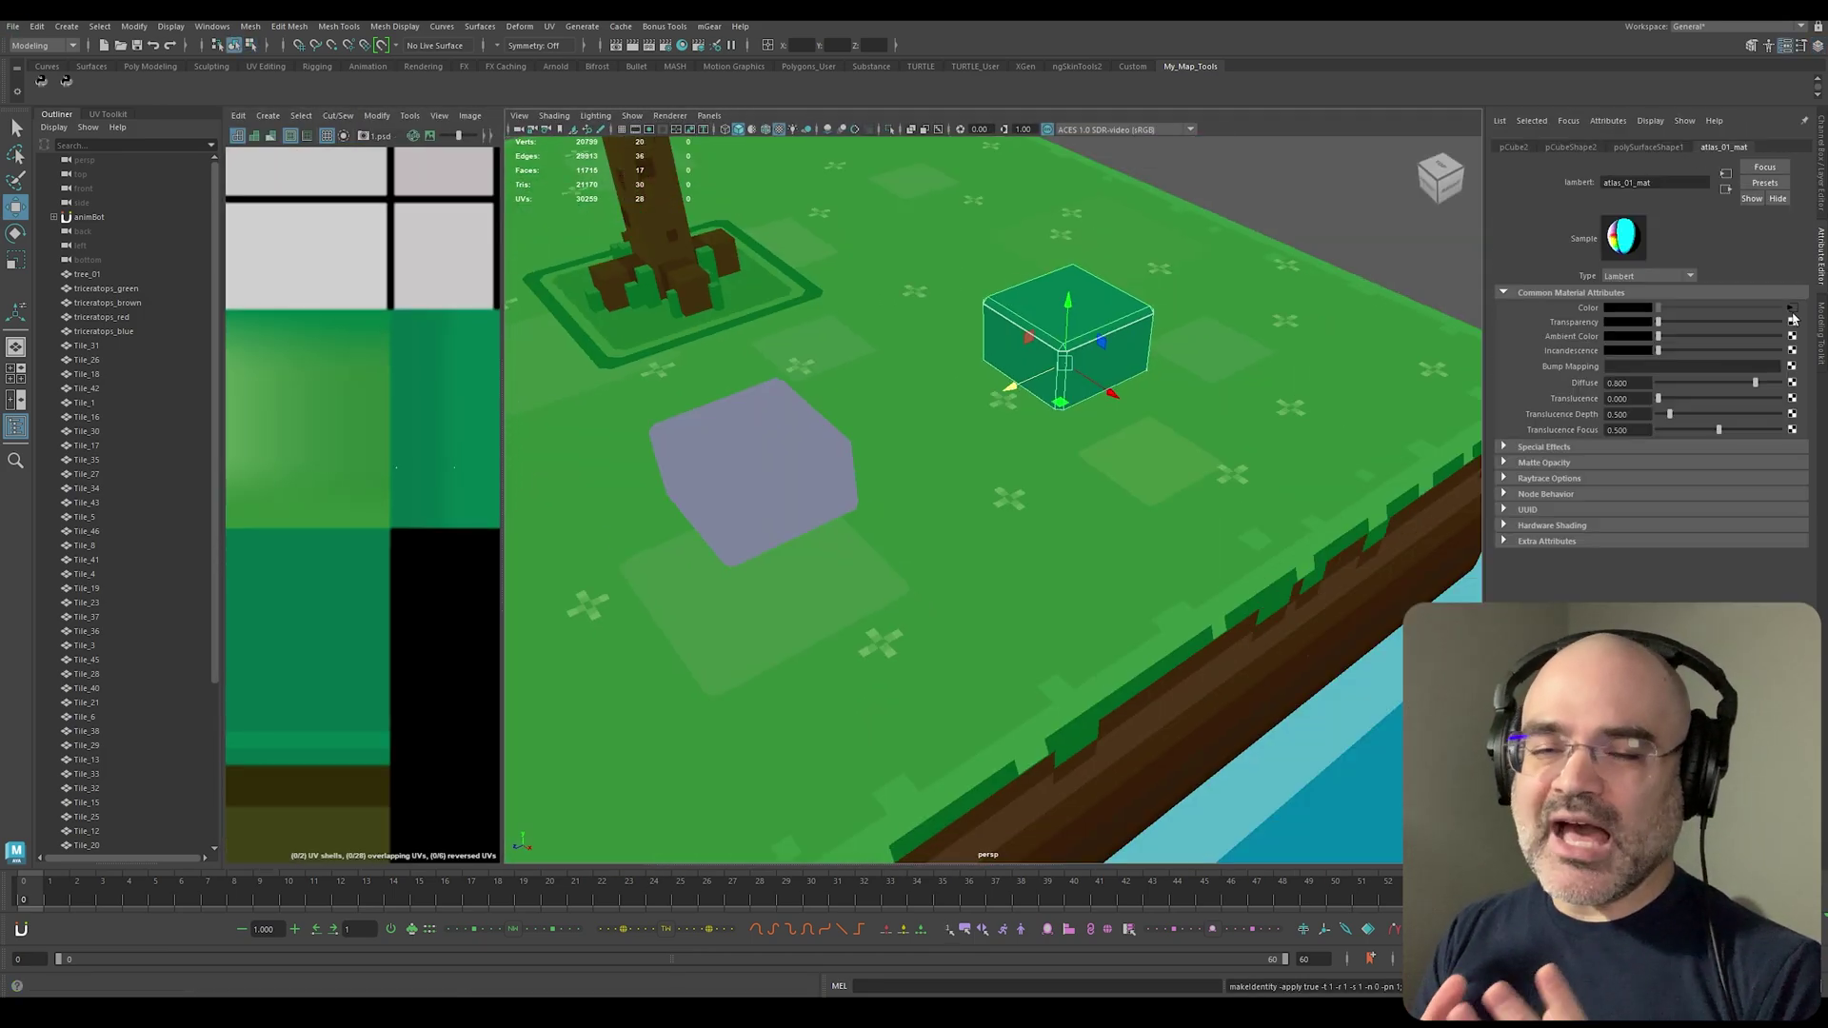
Step: In Maya, add dark square patches to the teal bush cube's top and sides and adjust the top patches' shade on the atlas
drag(235, 484, 673, 624)
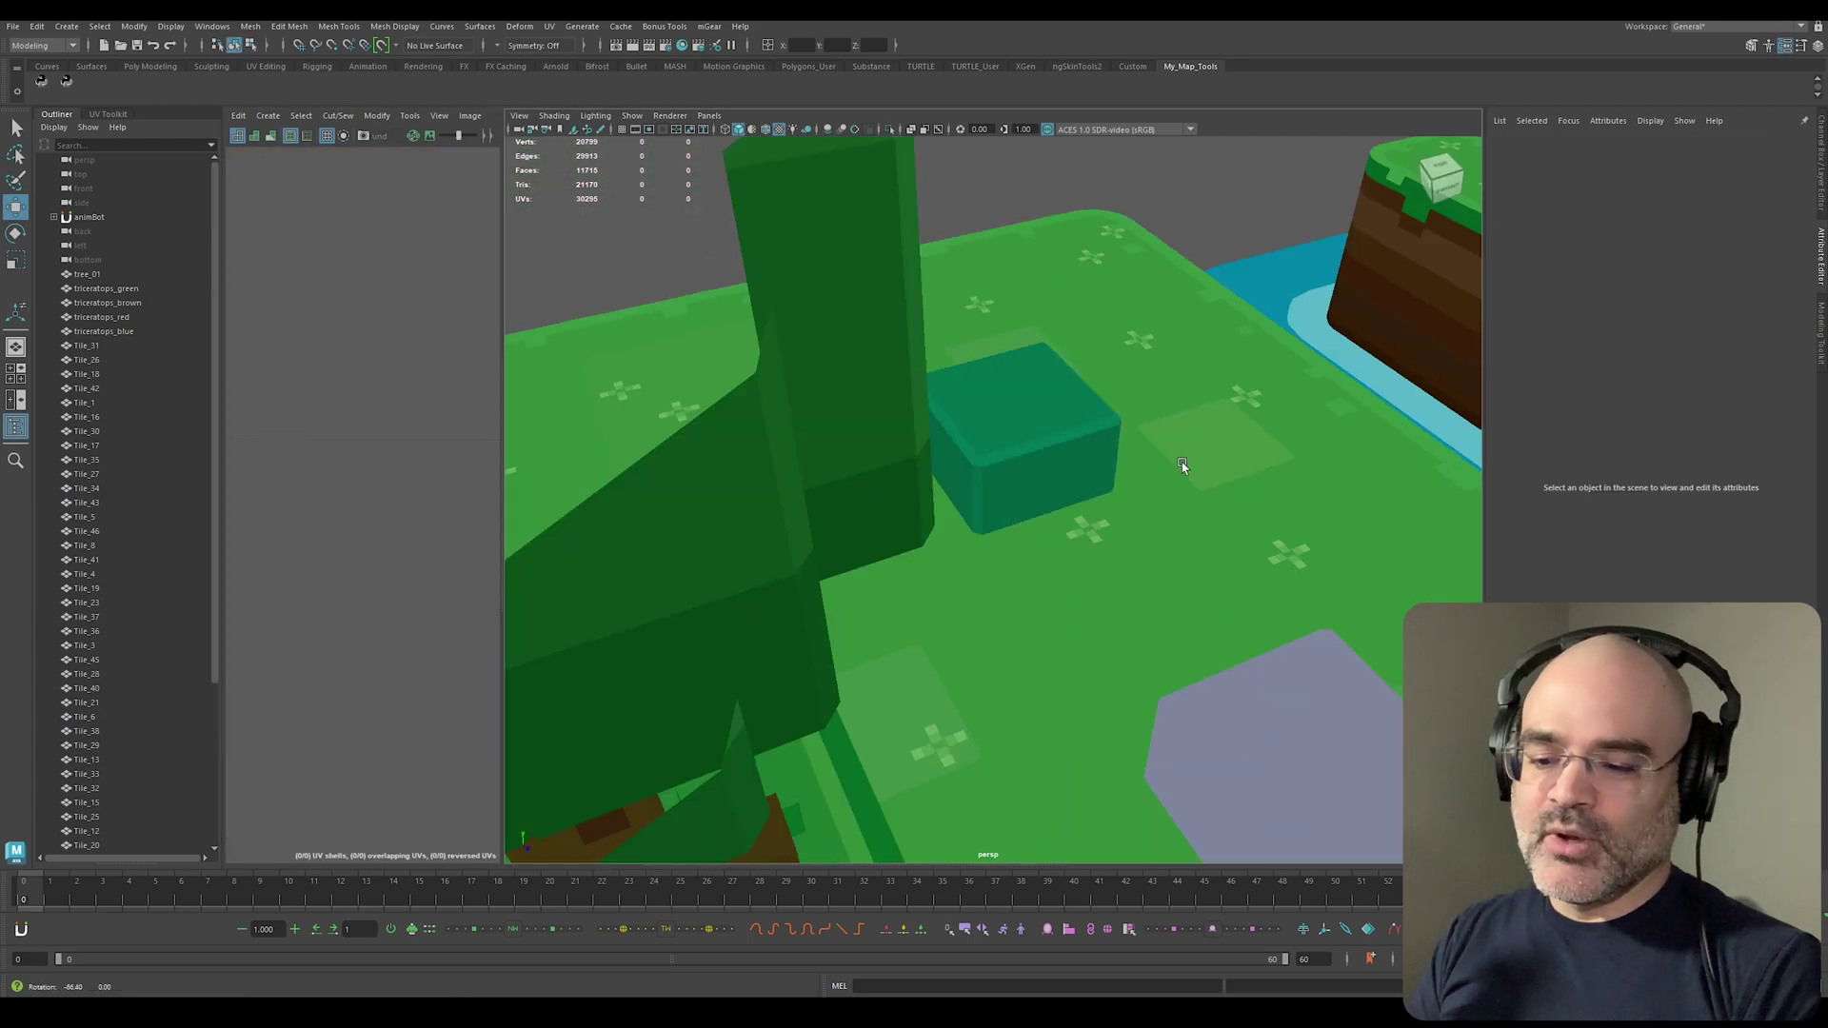
alt+drag(1184, 461, 1001, 525)
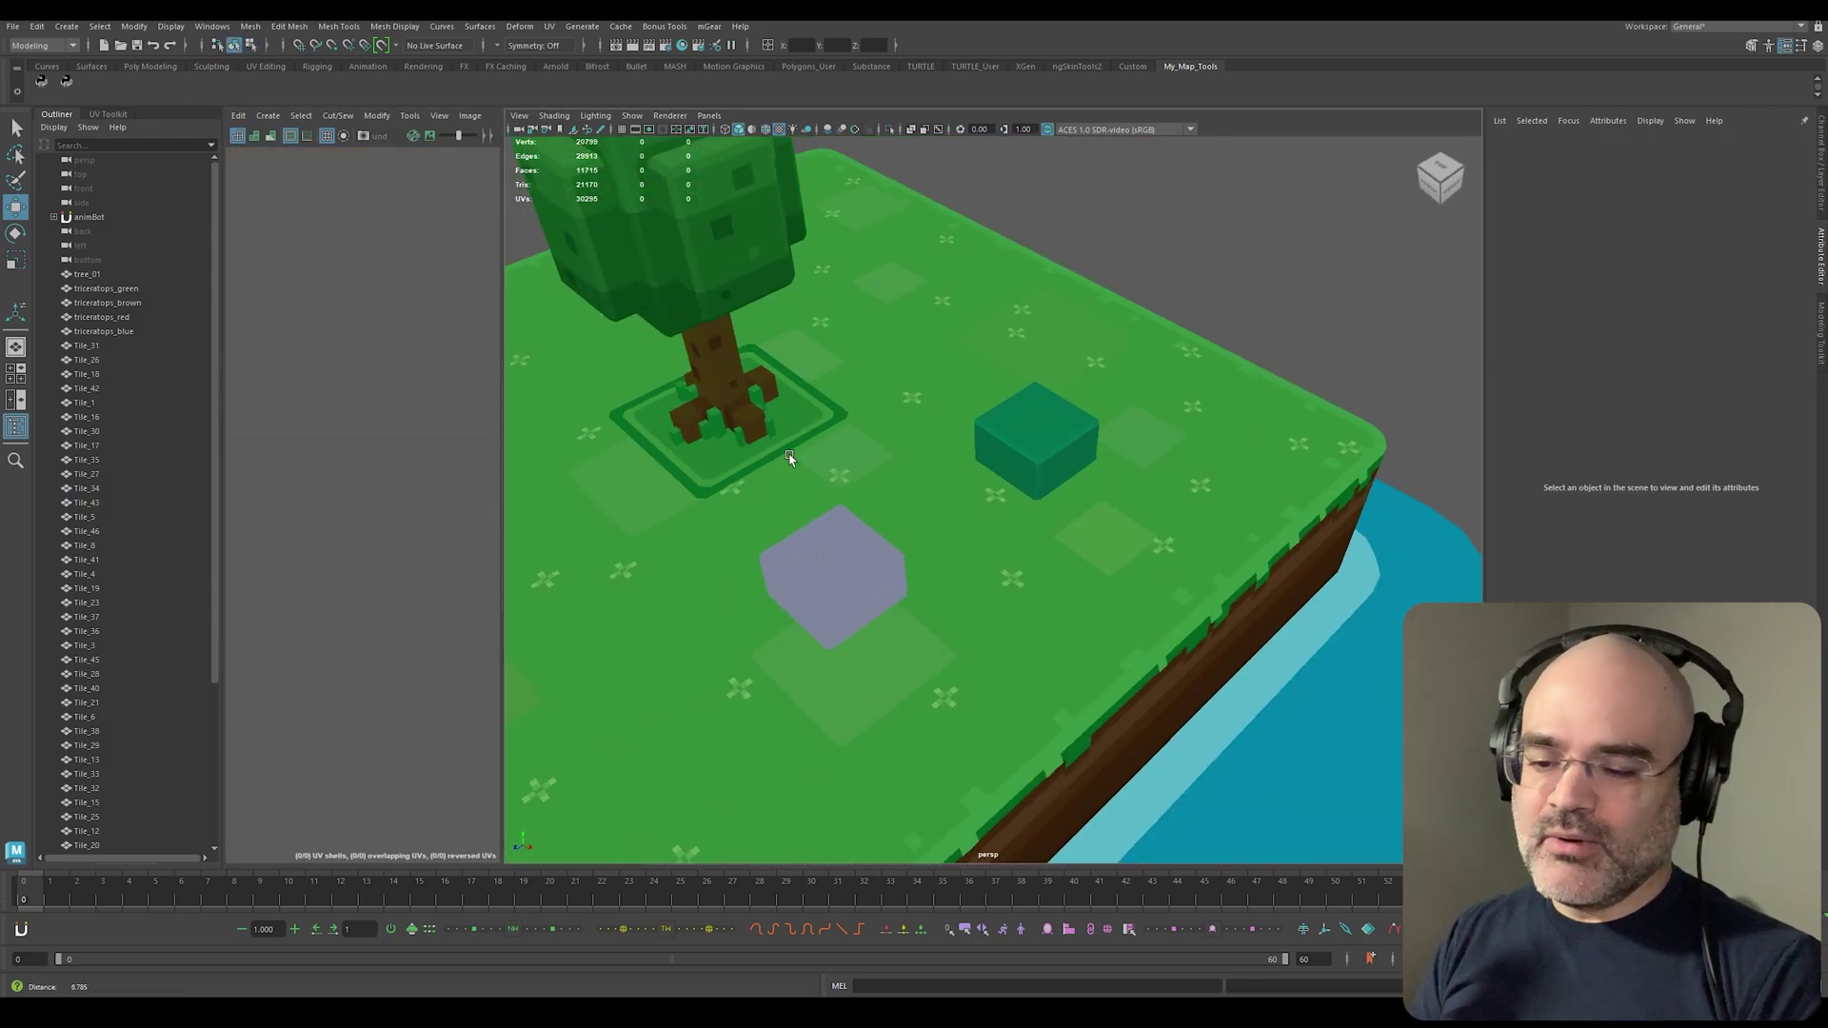
scroll(936, 522, up, 5)
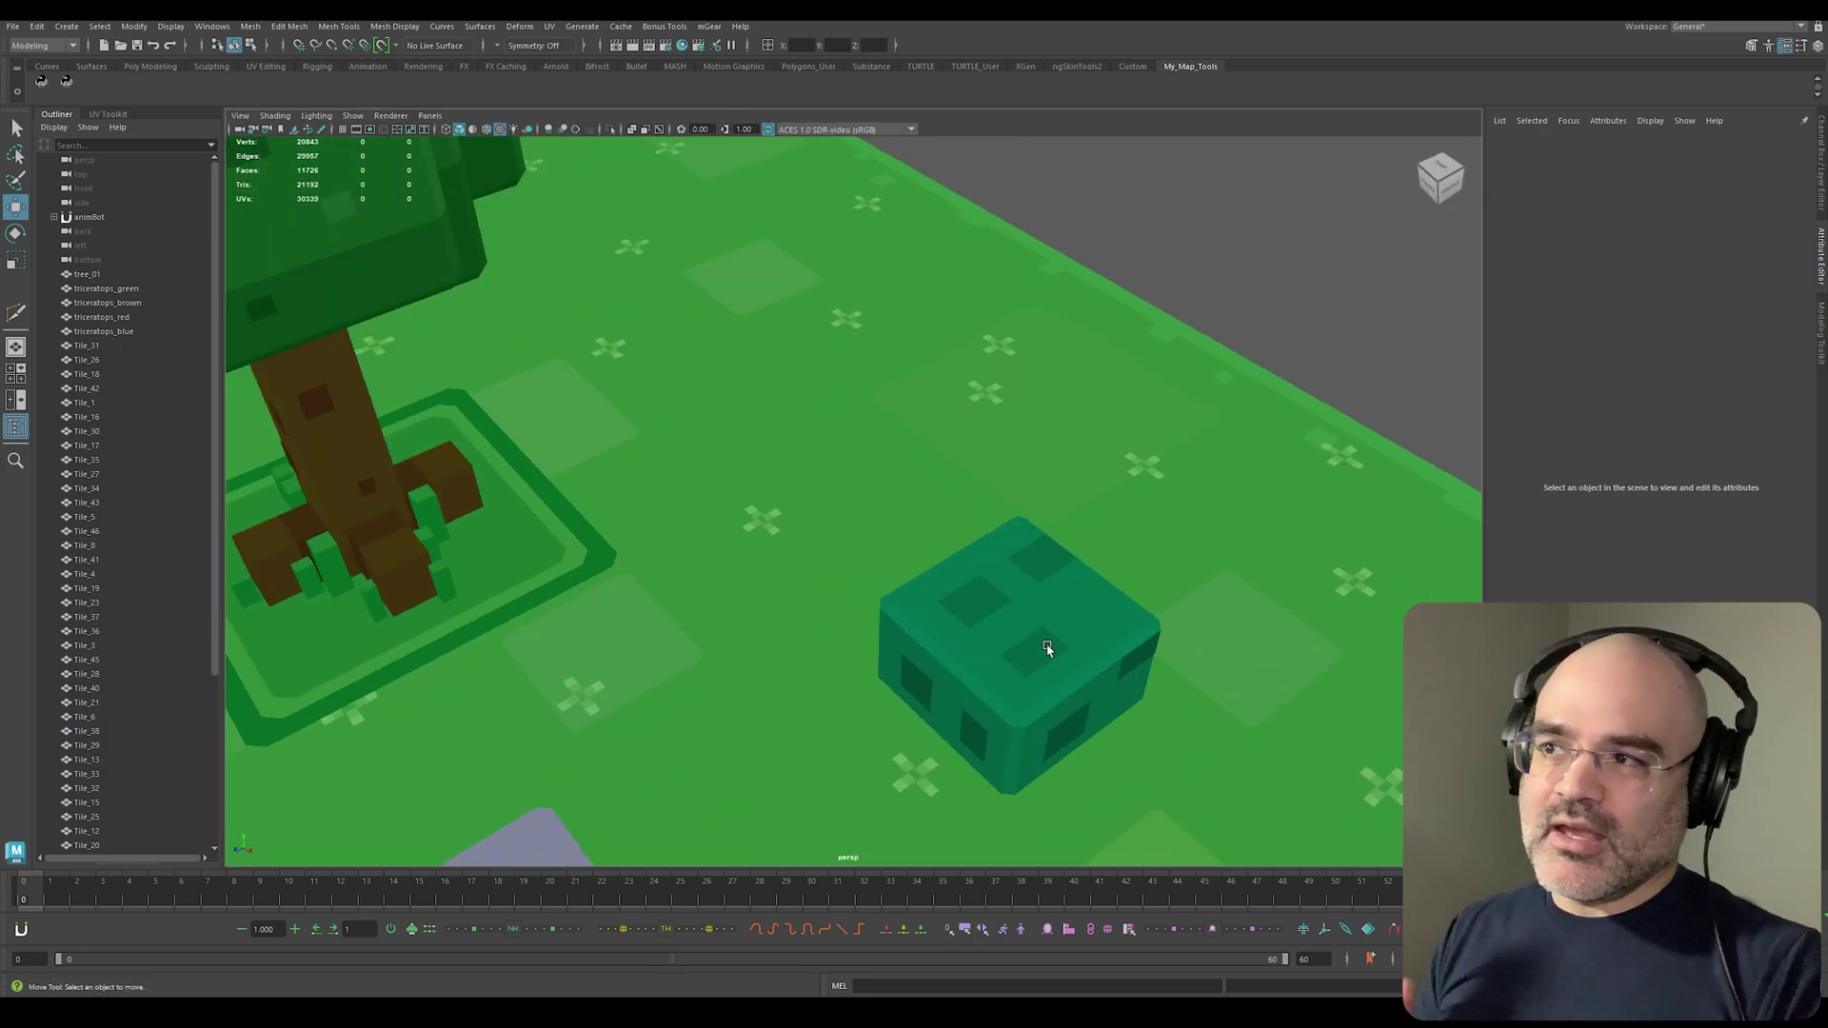
click(1037, 704)
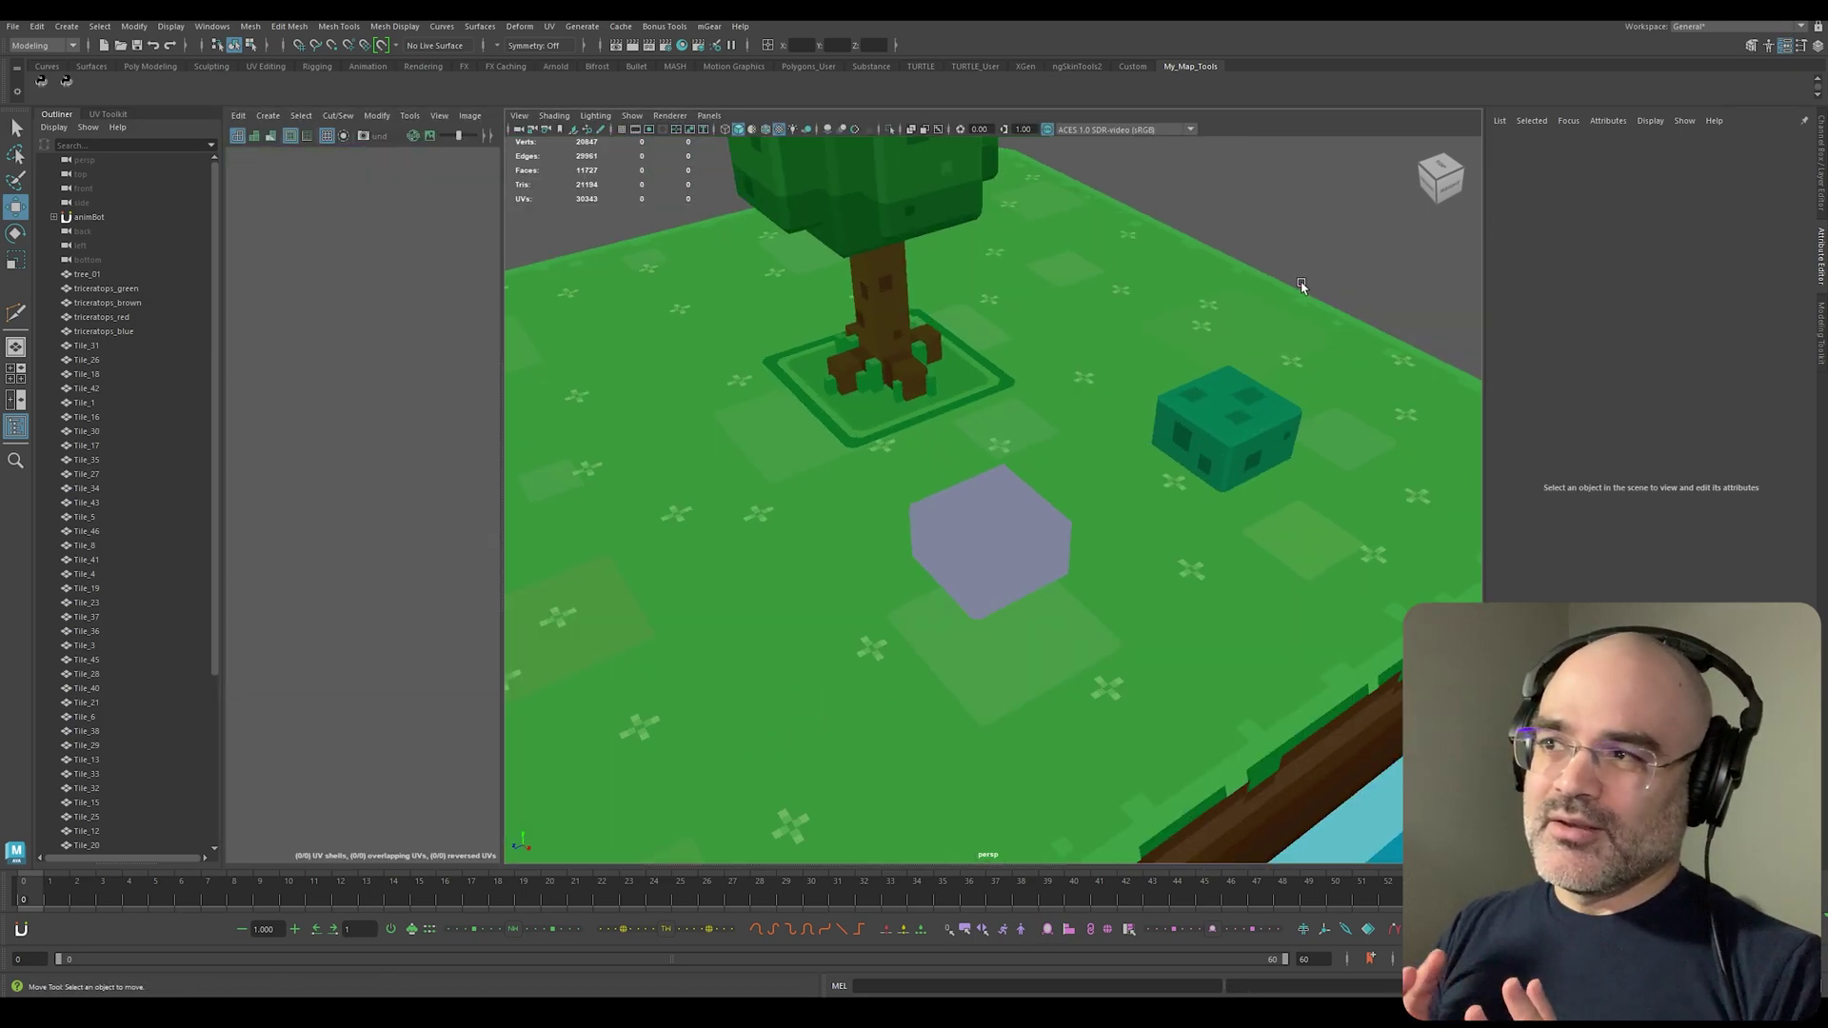
shift+right_drag(1076, 398, 1026, 682)
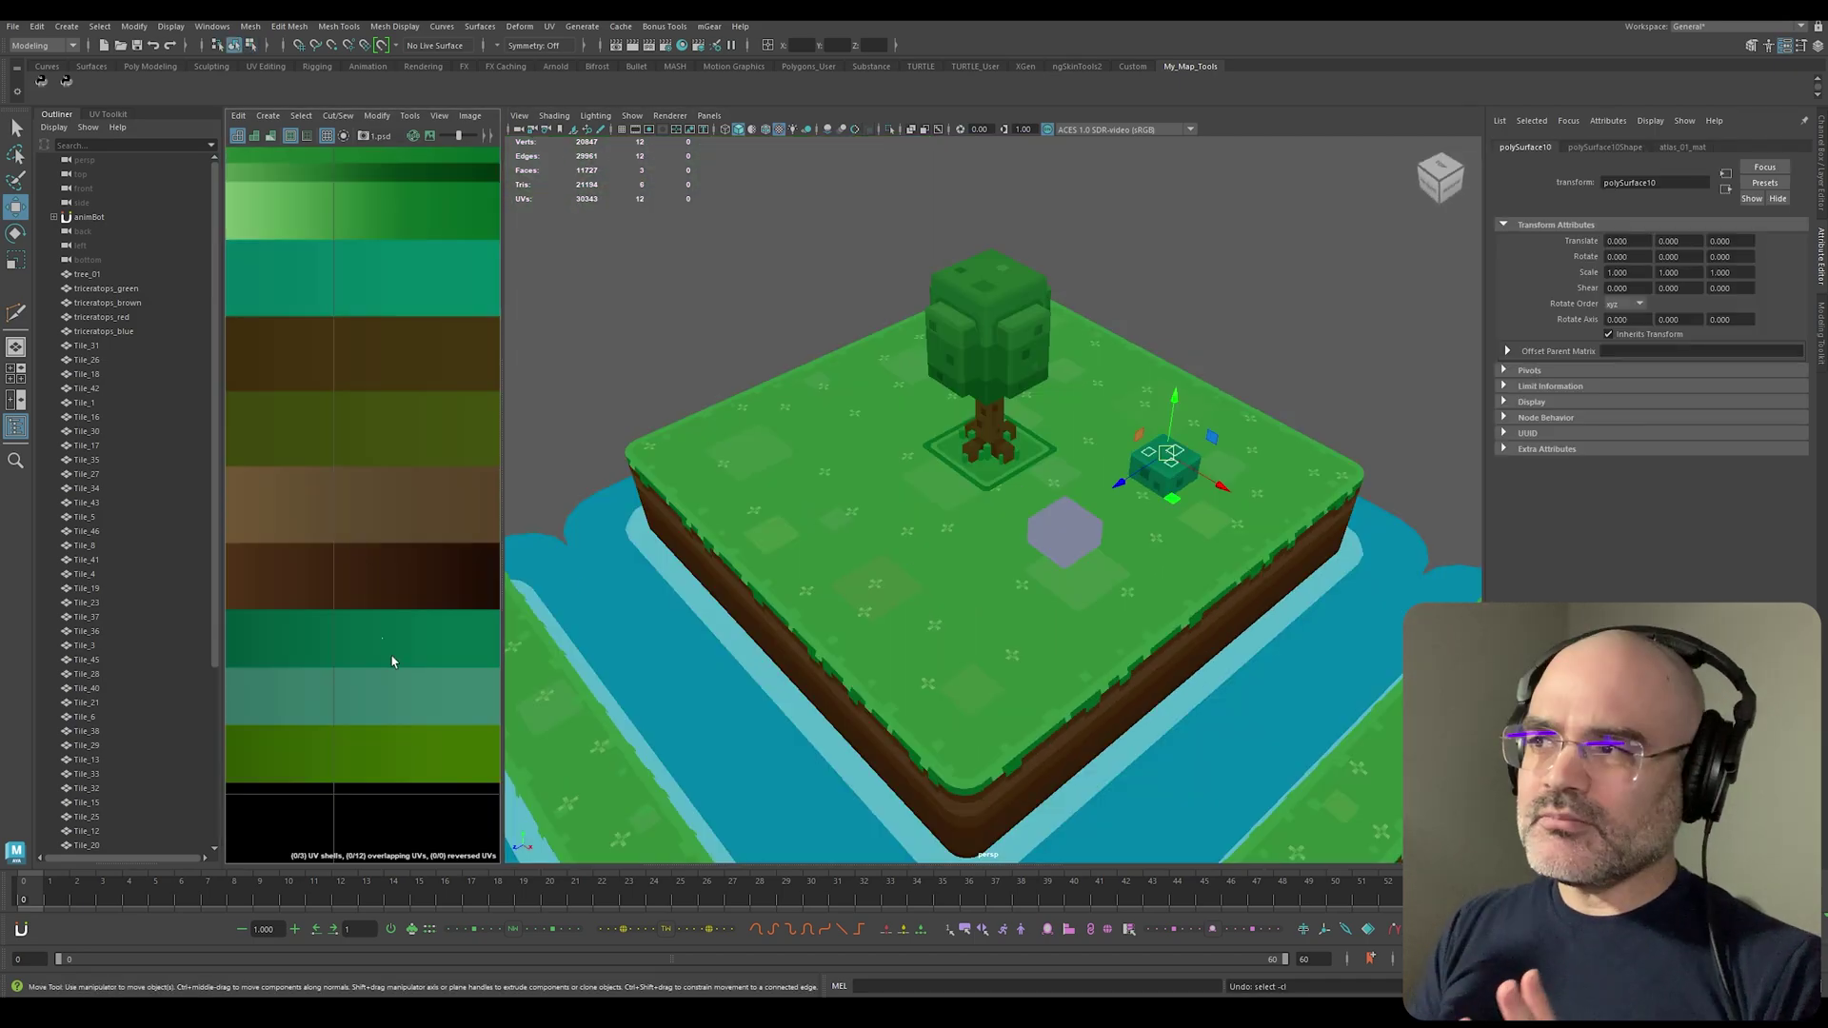
scroll(1158, 381, up, 5)
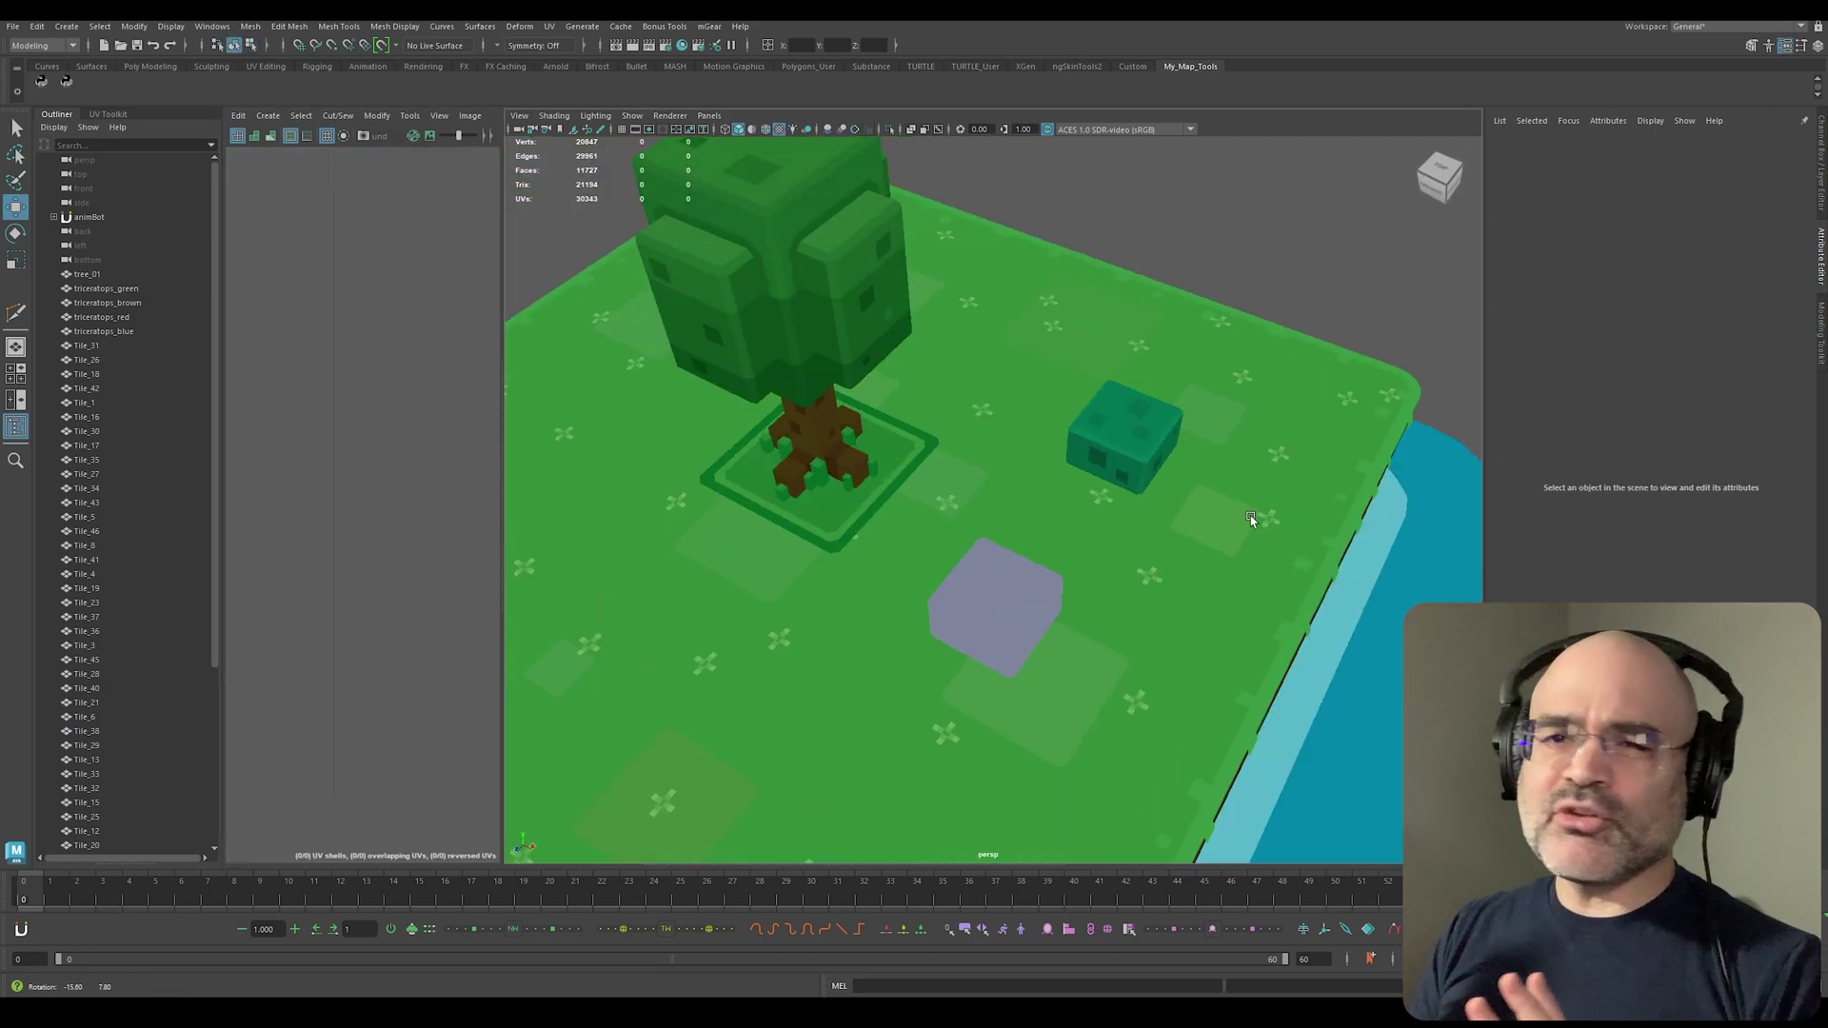
Step: Isolate the teal bush cube with its square patches and frame it for editing
key(ctrl+1)
alt+drag(1108, 439, 1180, 578)
click(1143, 568)
click(1096, 472)
key(f)
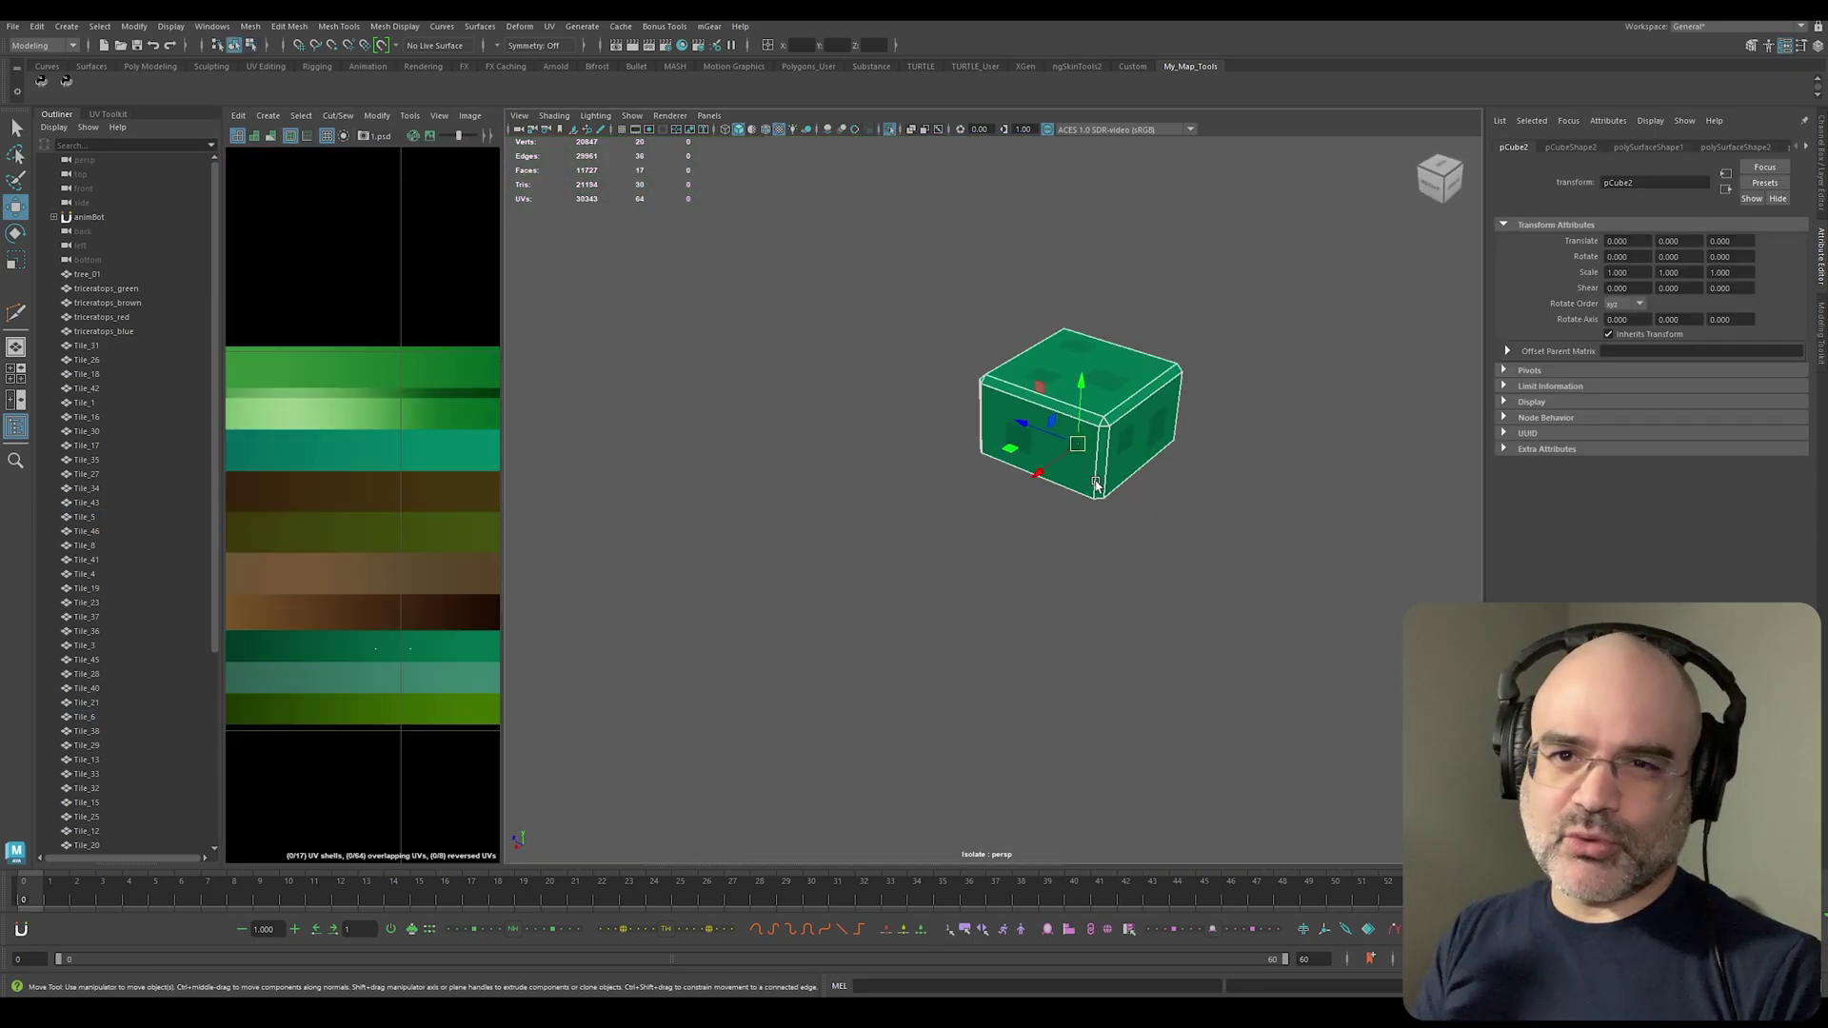
Step: Combine the bush cube with its patches and set it on the tree's green base with grass tufts
key(ctrl+shift+x)
key(w)
right_drag(1064, 439, 1124, 430)
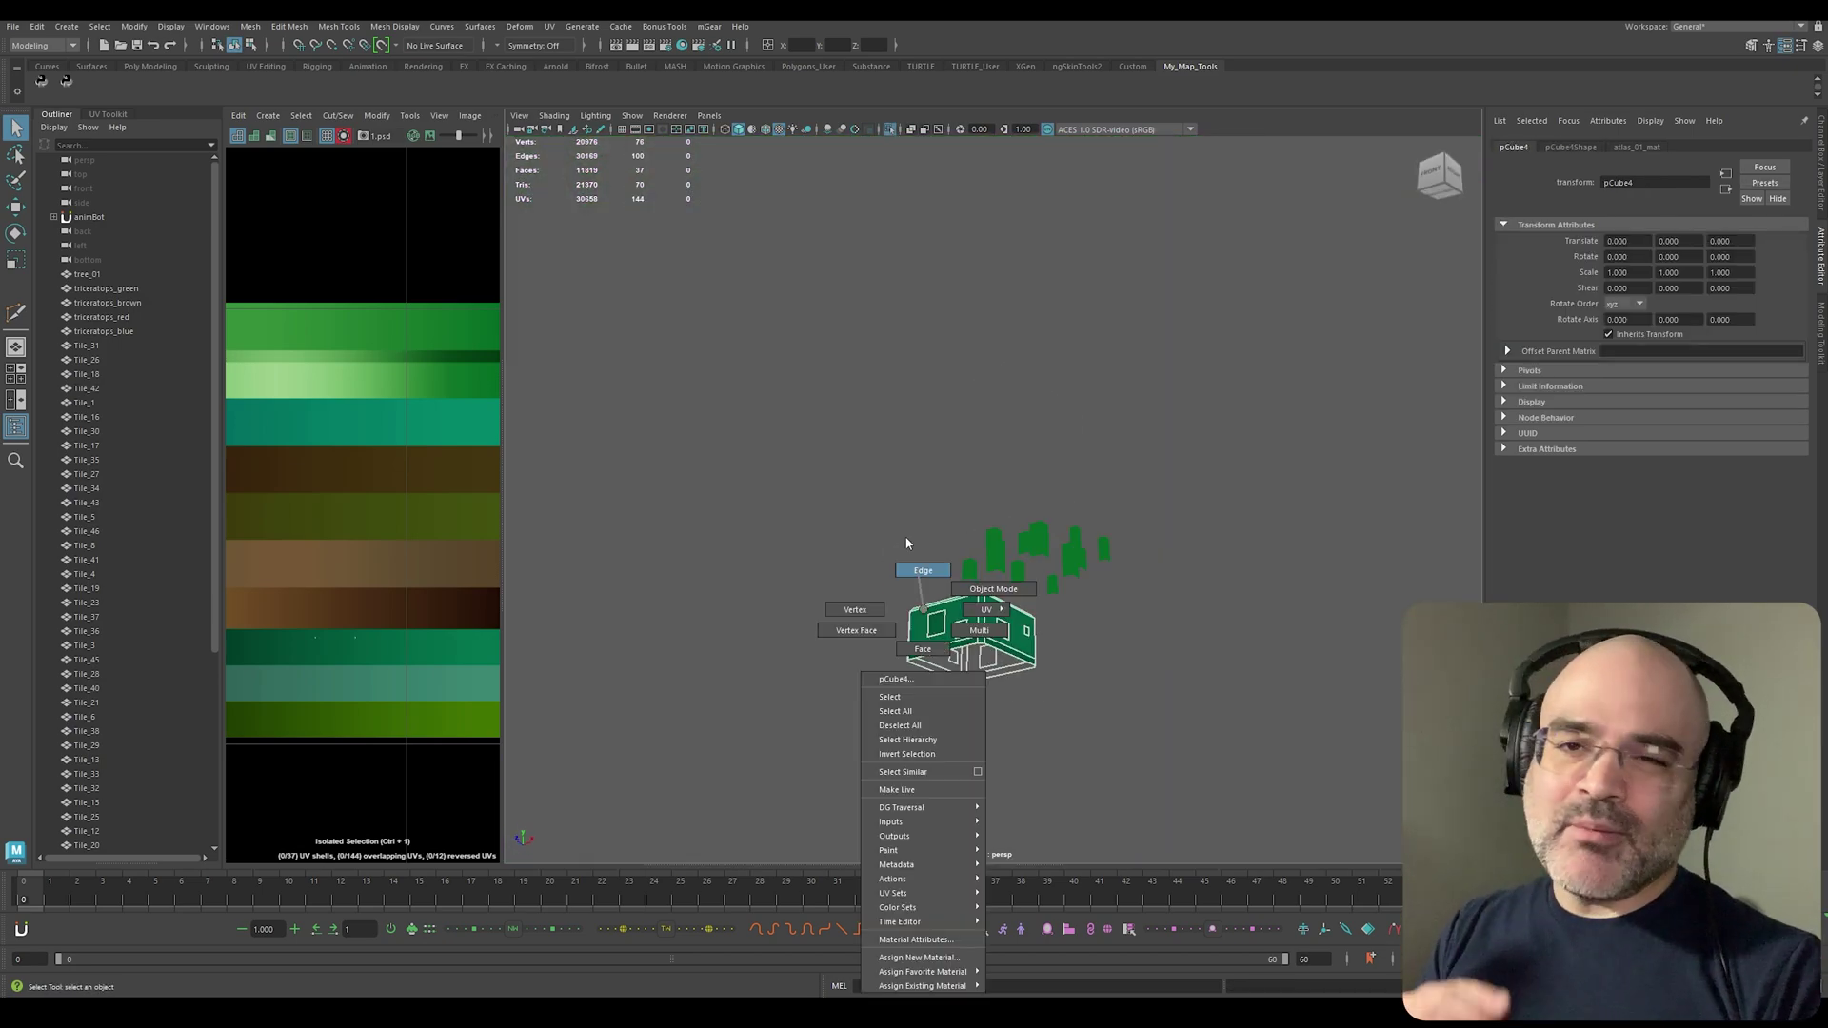
right_drag(978, 488, 1064, 468)
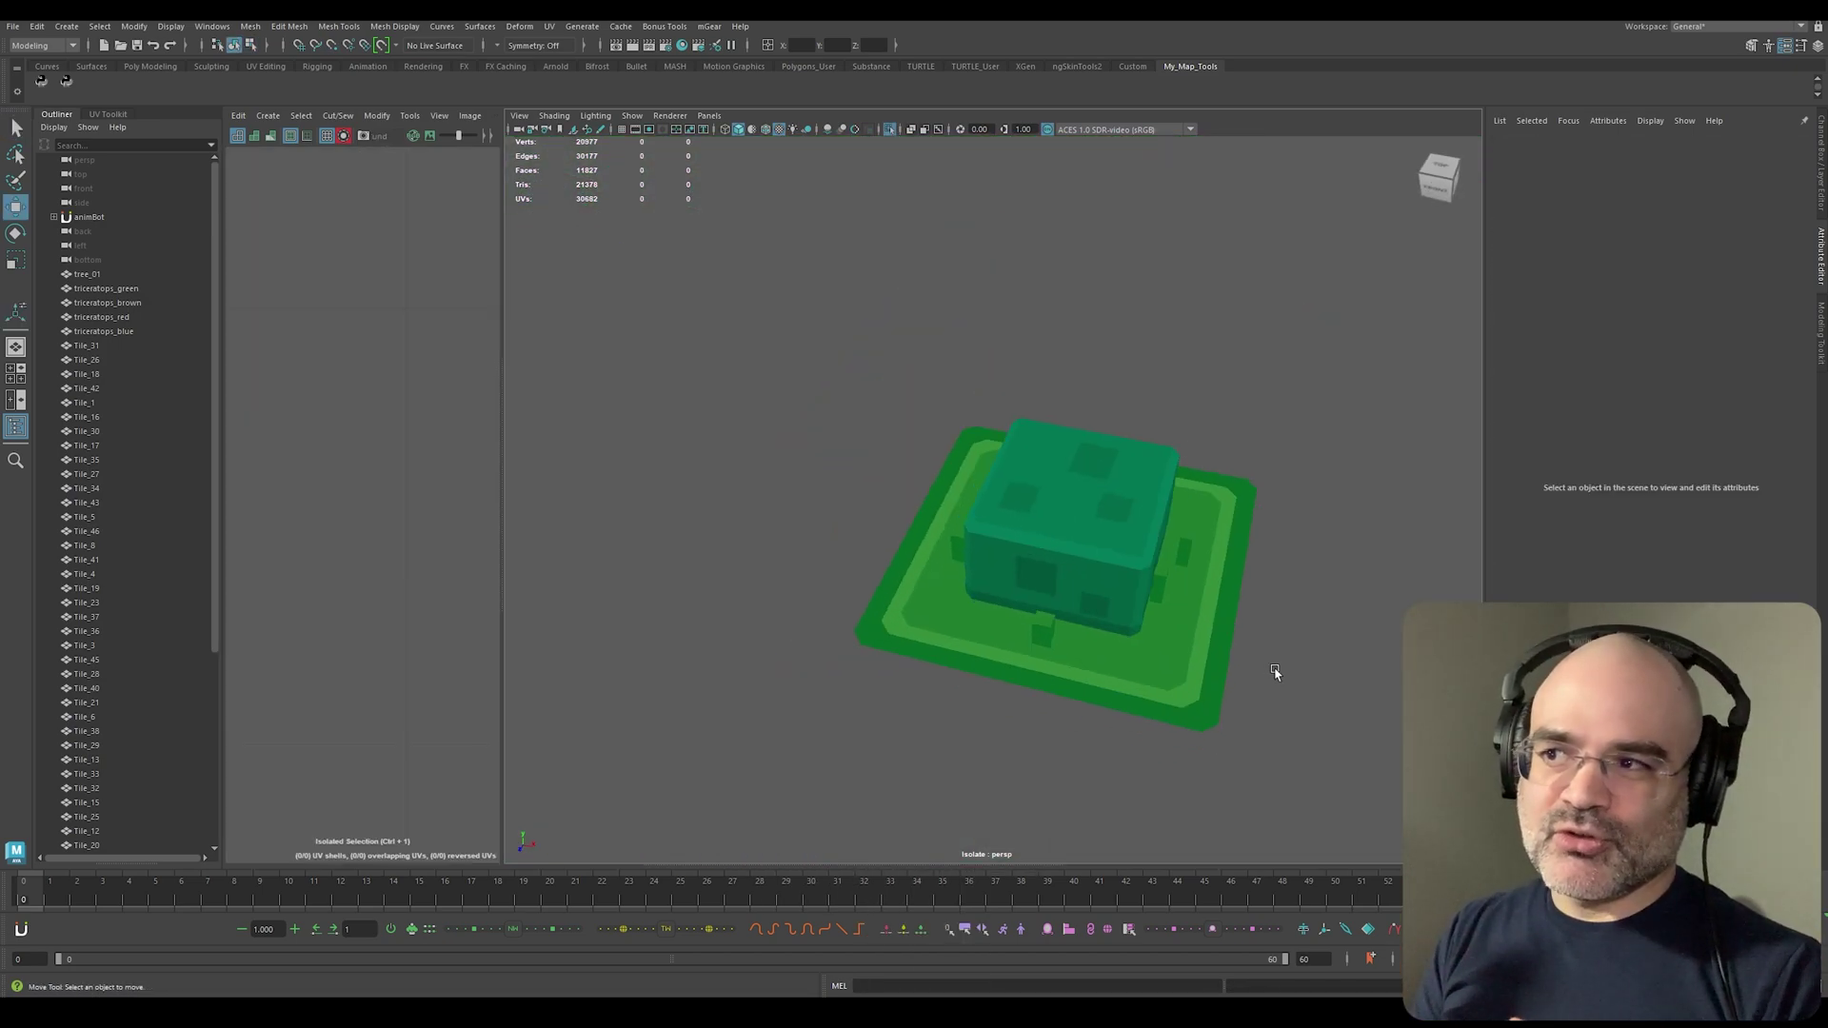
Step: Set a duplicate of the tufted green base aside and scale the plain base down to fit around the bush
click(1228, 666)
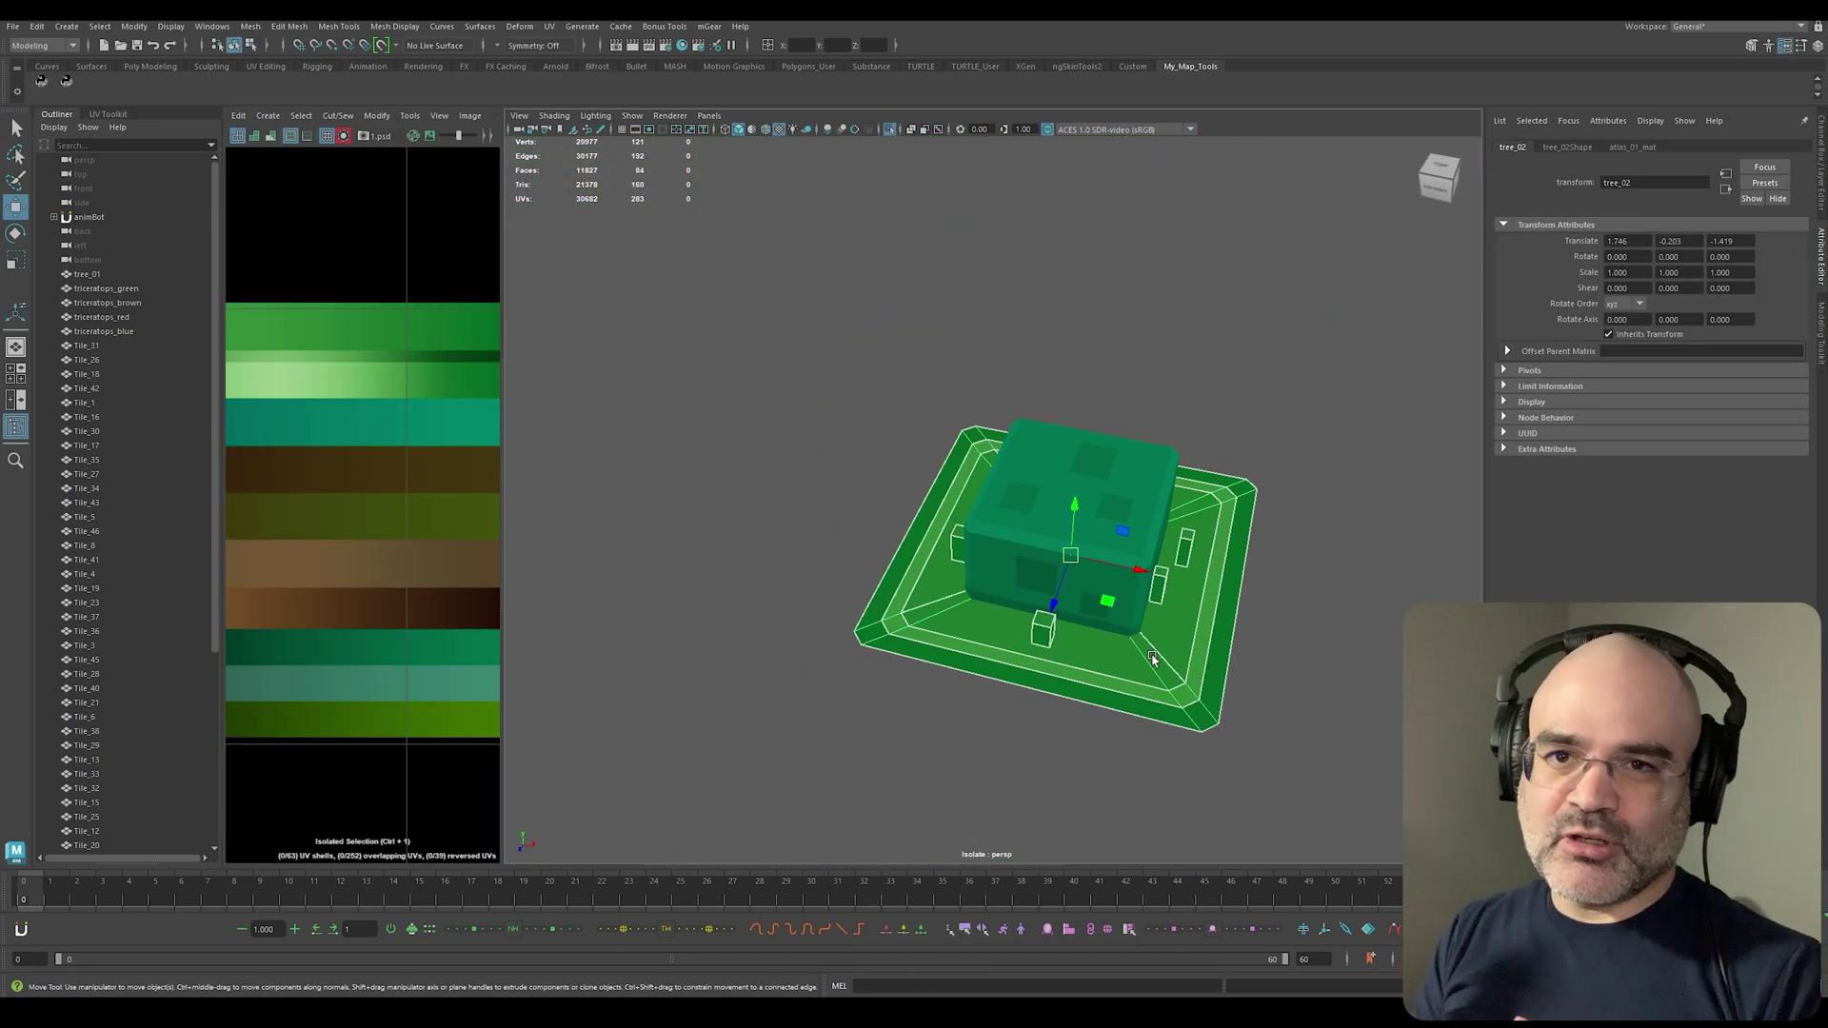
alt+drag(1228, 667, 1426, 571)
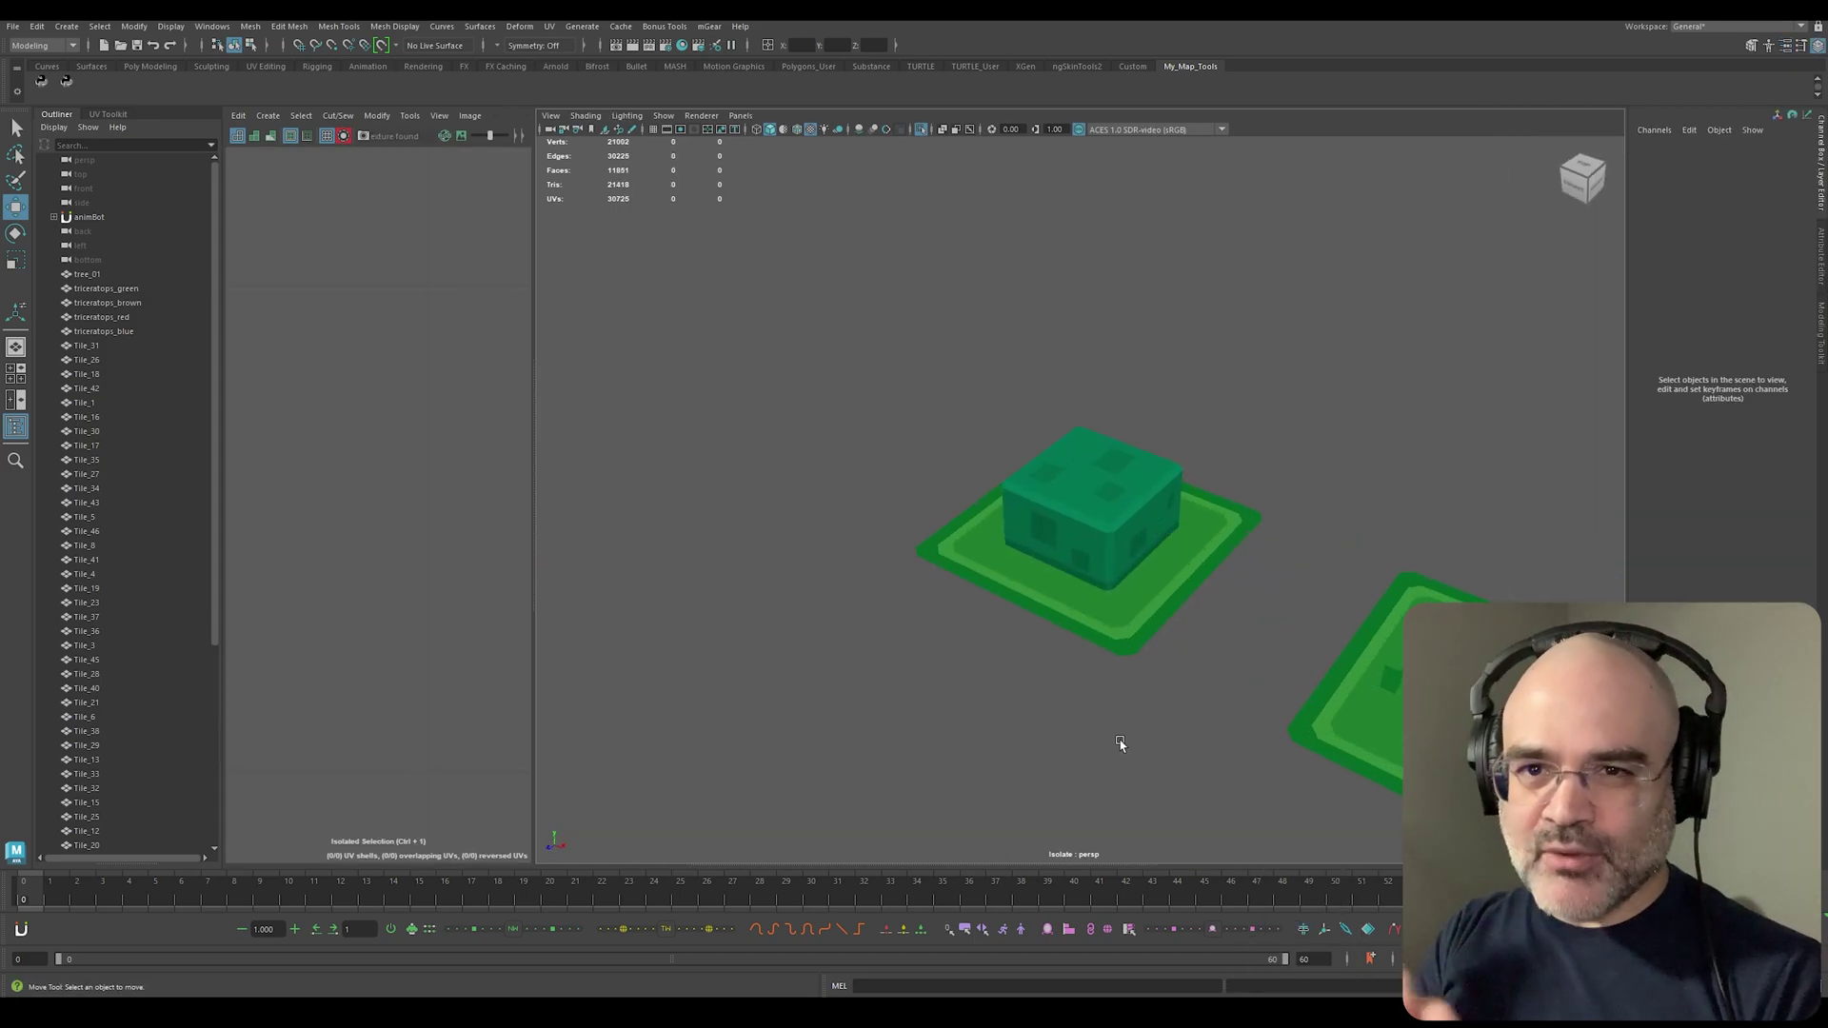
key(r)
scroll(1052, 451, down, 3)
click(1245, 669)
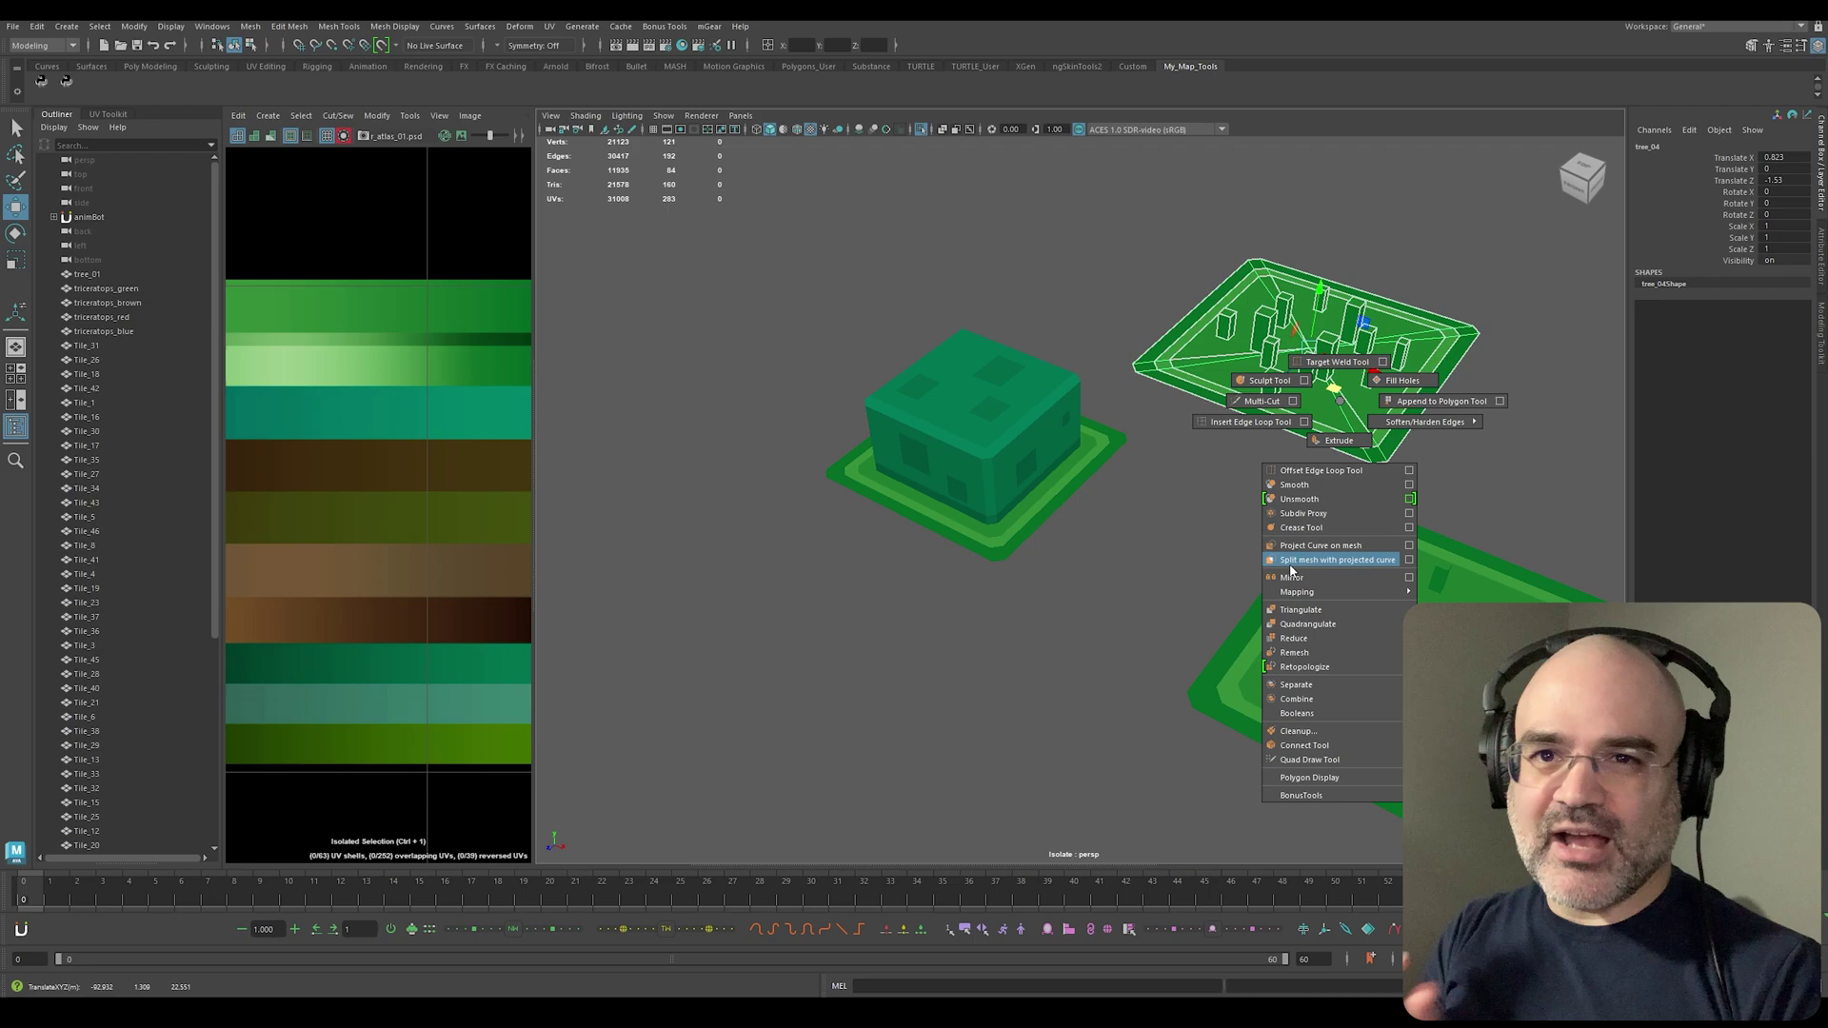
Step: Separate the grass tufts from the duplicate base and place them along the edges of the base around the teal bush cube
right_drag(1326, 420, 1526, 440)
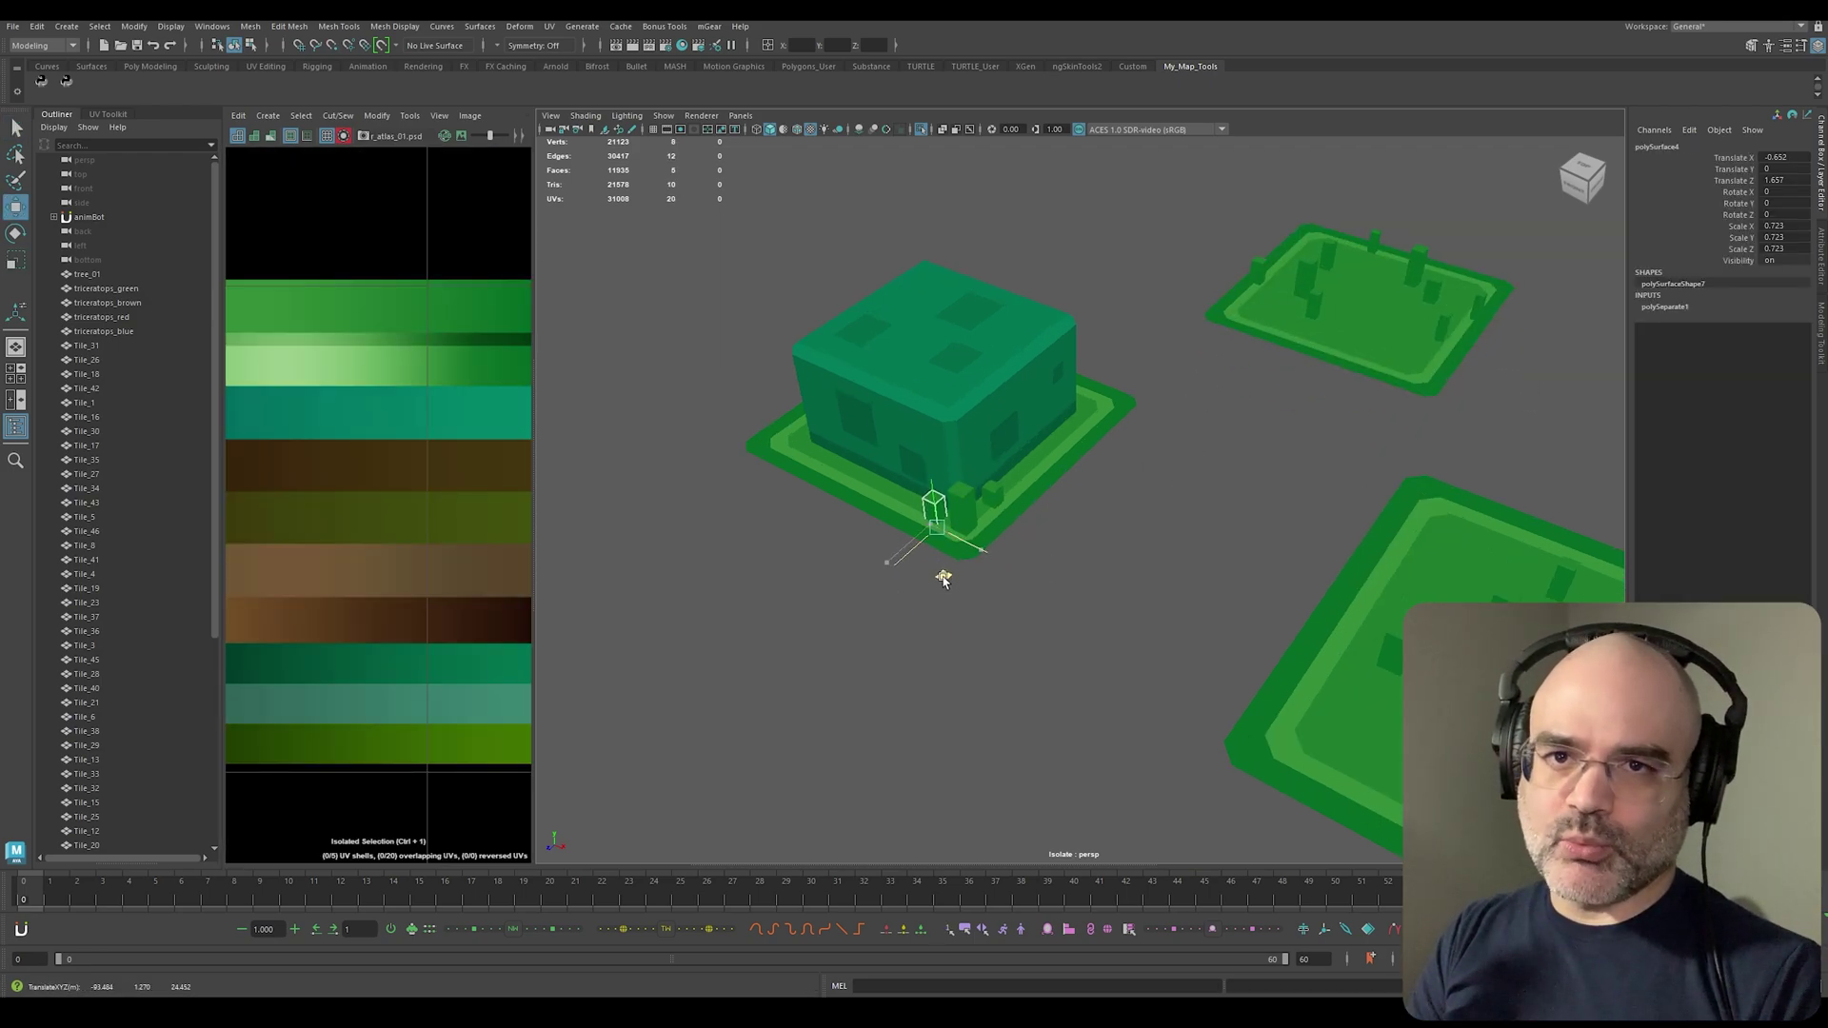
click(942, 567)
click(795, 419)
key(w)
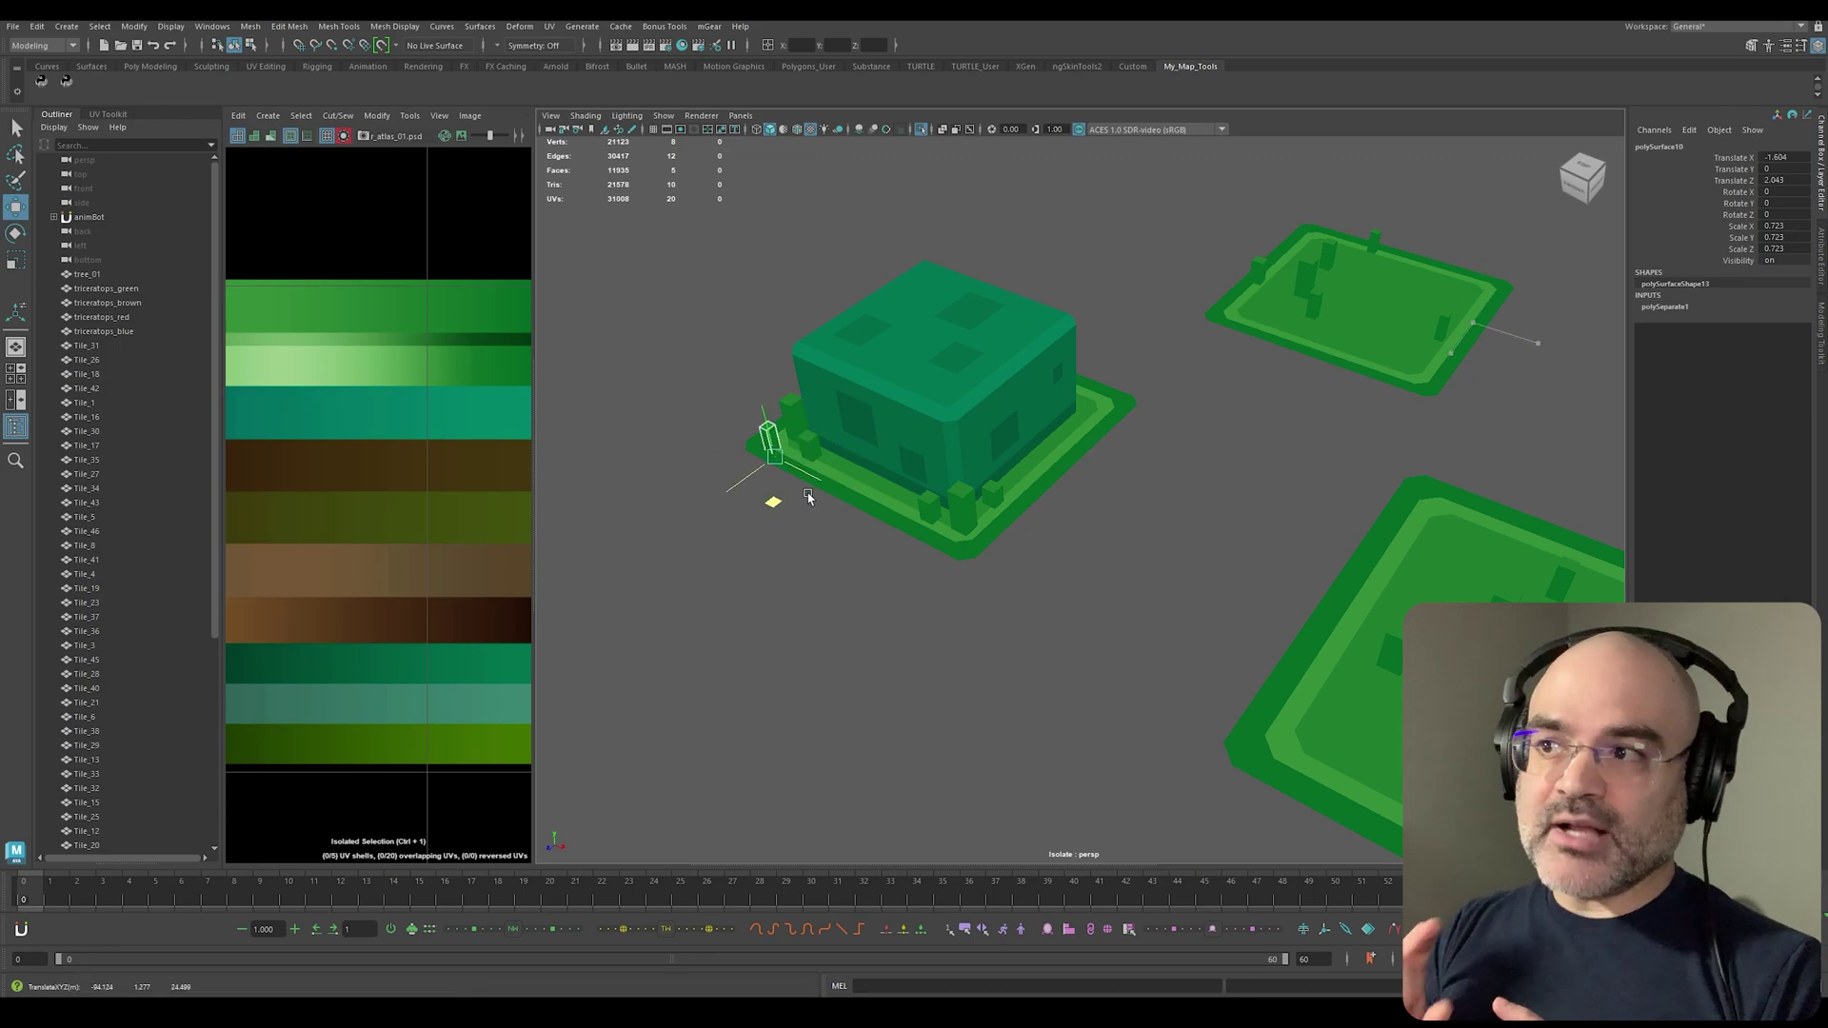
click(1274, 323)
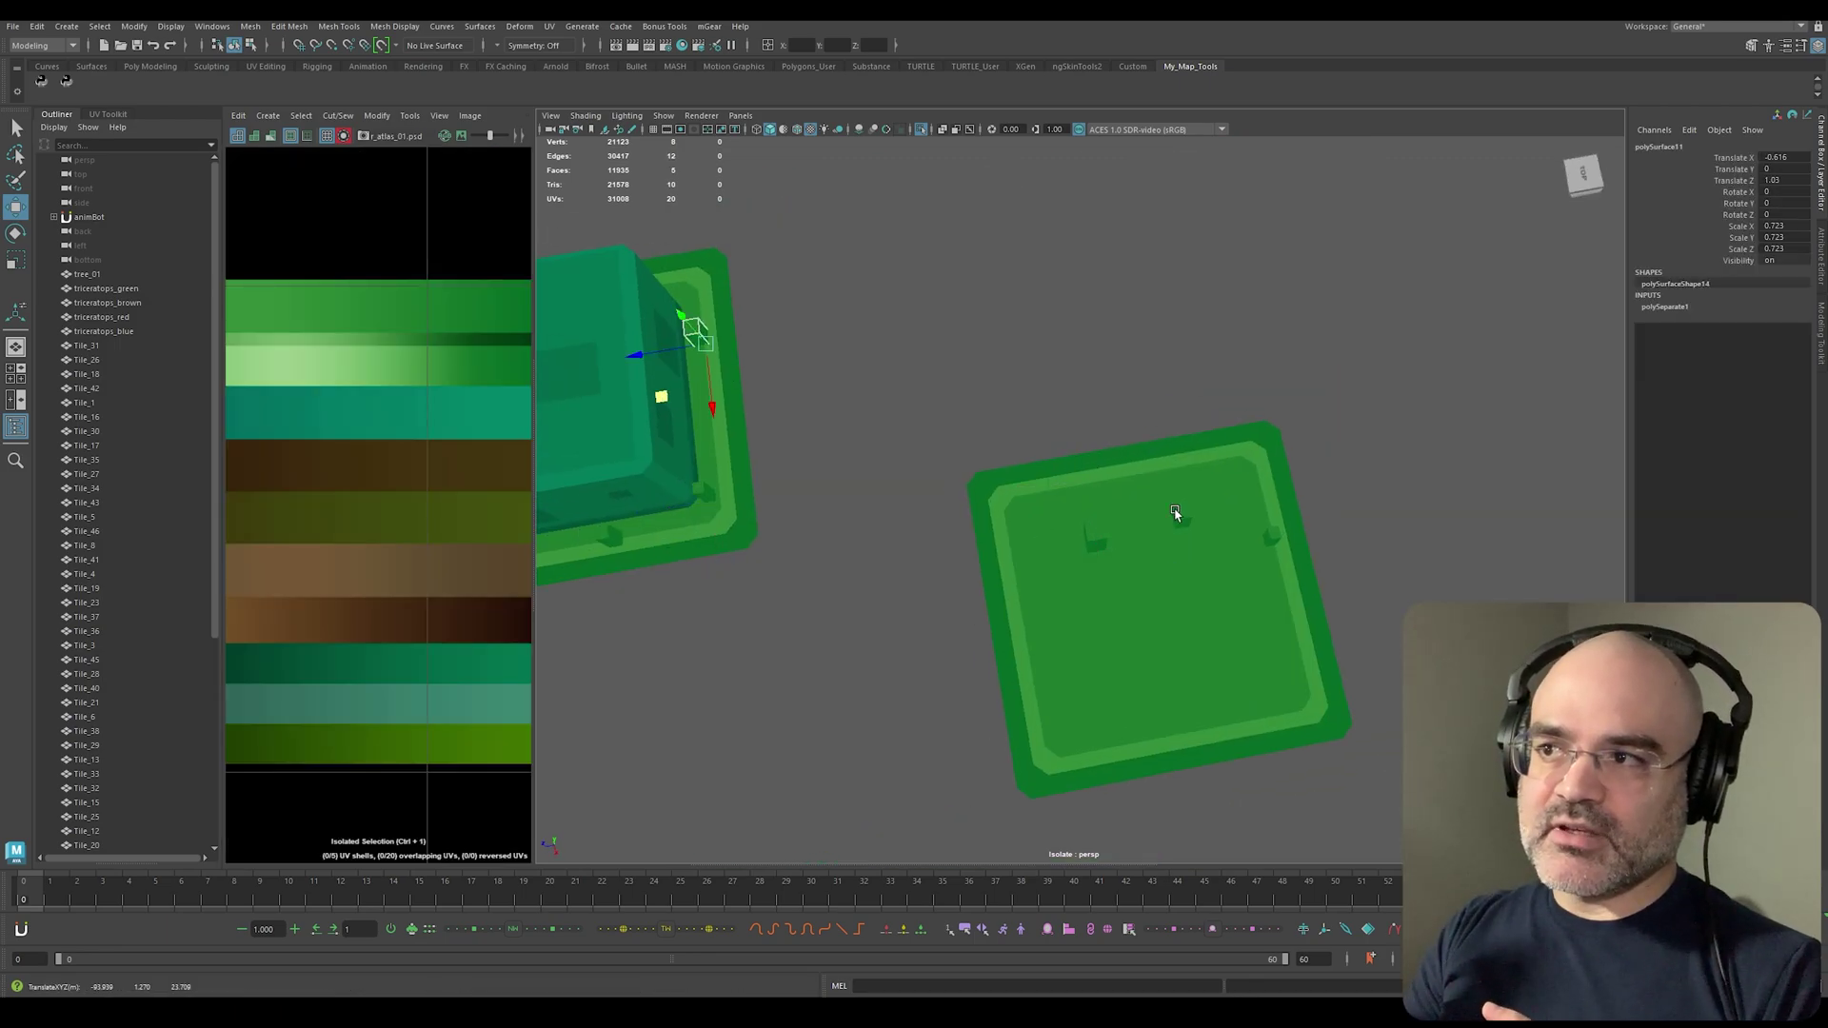
click(718, 416)
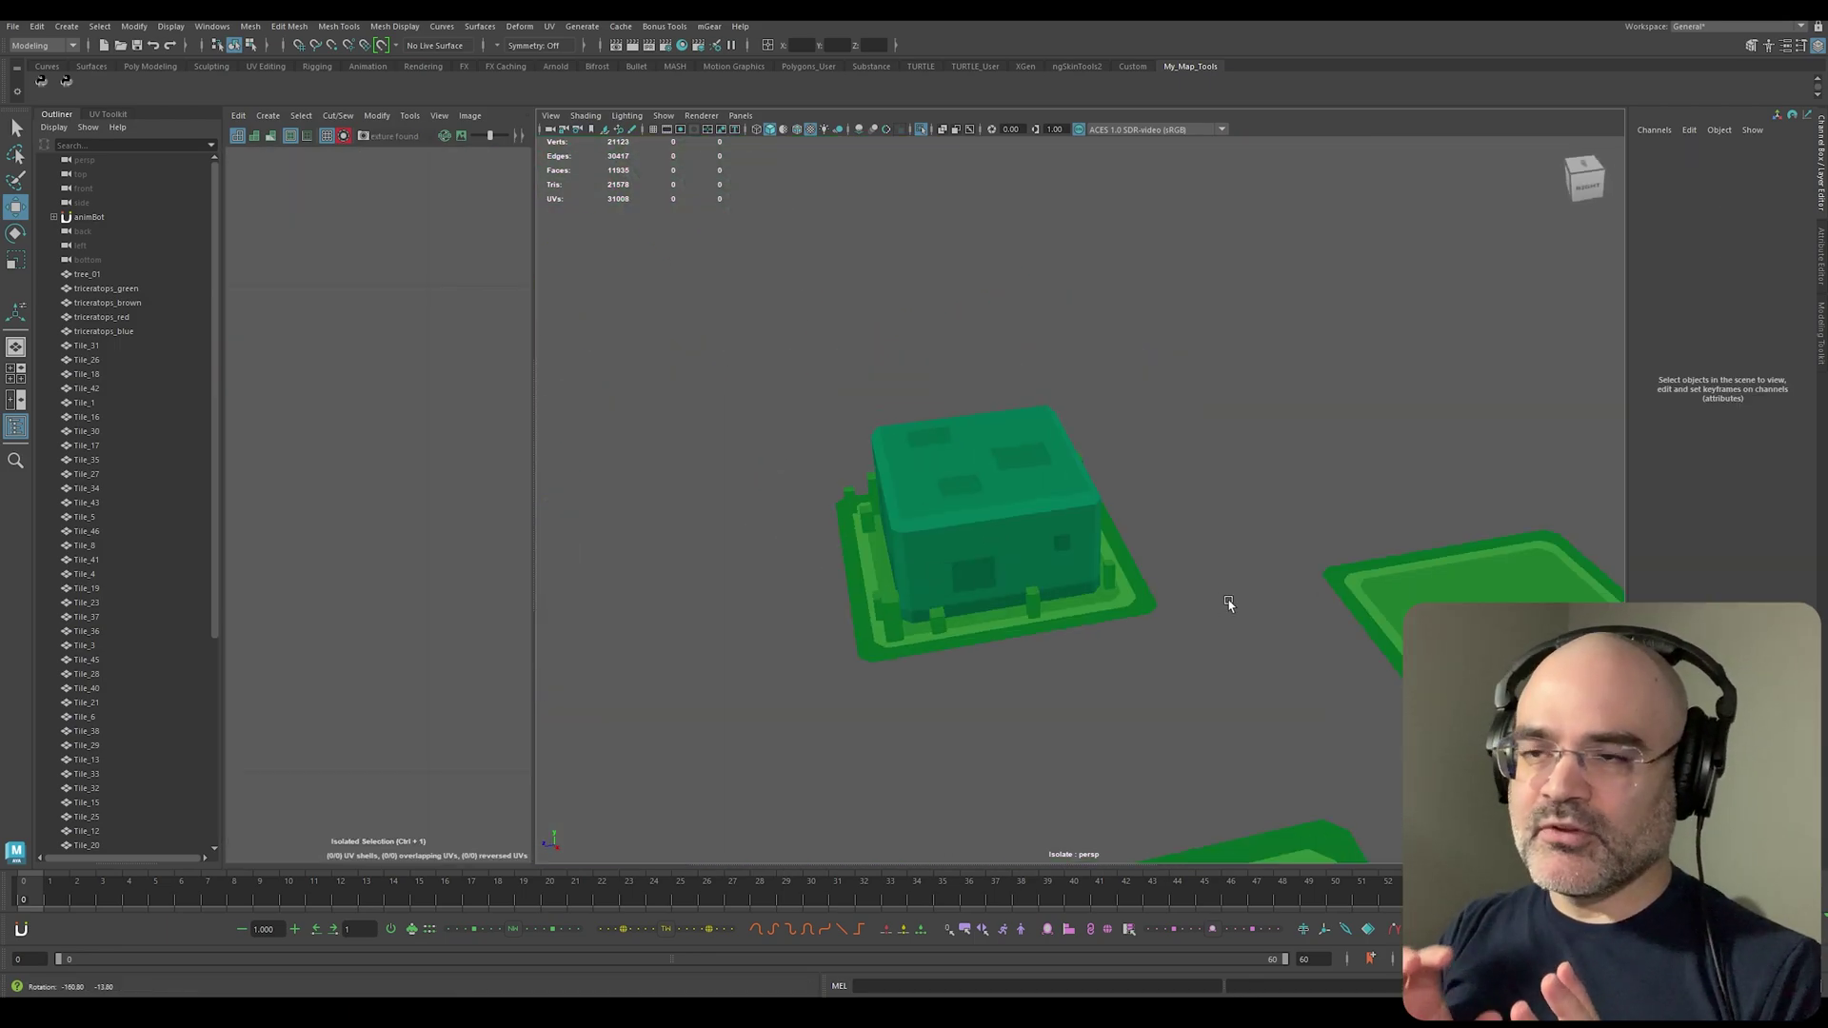
Step: Duplicate grass tufts, vary their scale, and place the copies along the sparse sides of the bush's green base
alt+drag(1224, 603, 1101, 640)
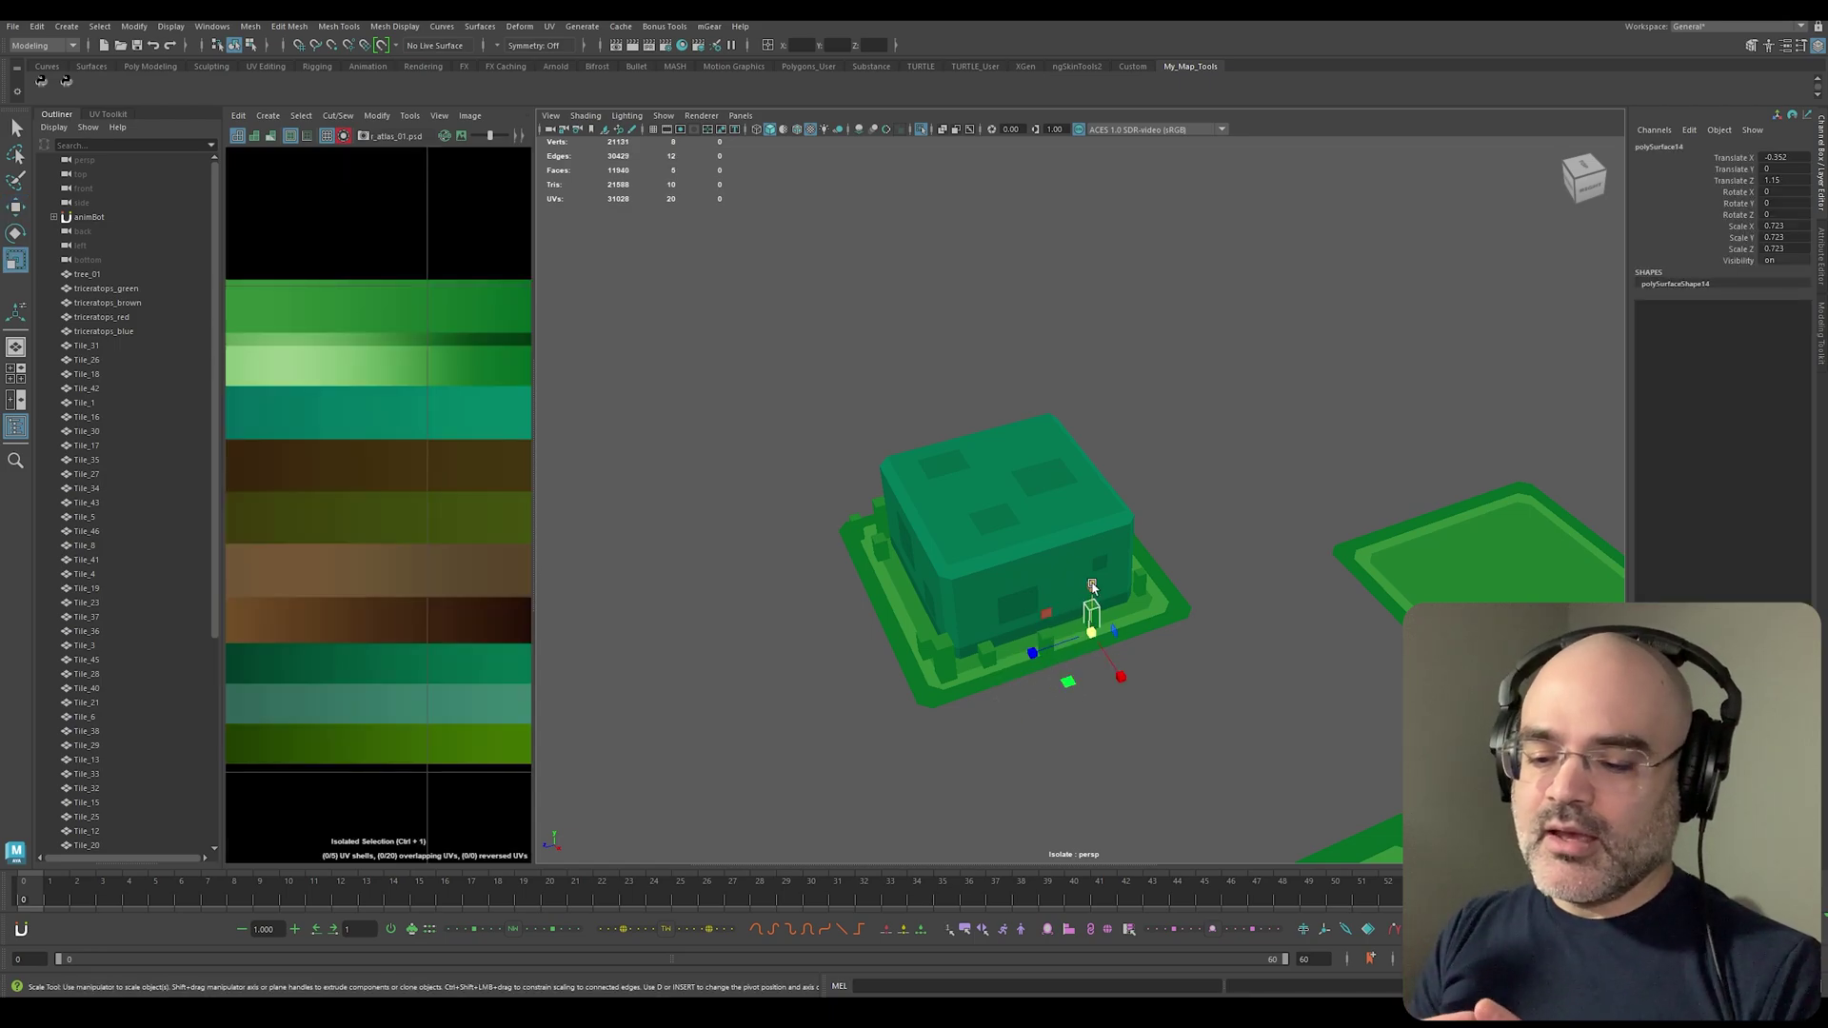
key(ctrl+z)
key(shift+d)
alt+drag(958, 728, 1130, 579)
key(r)
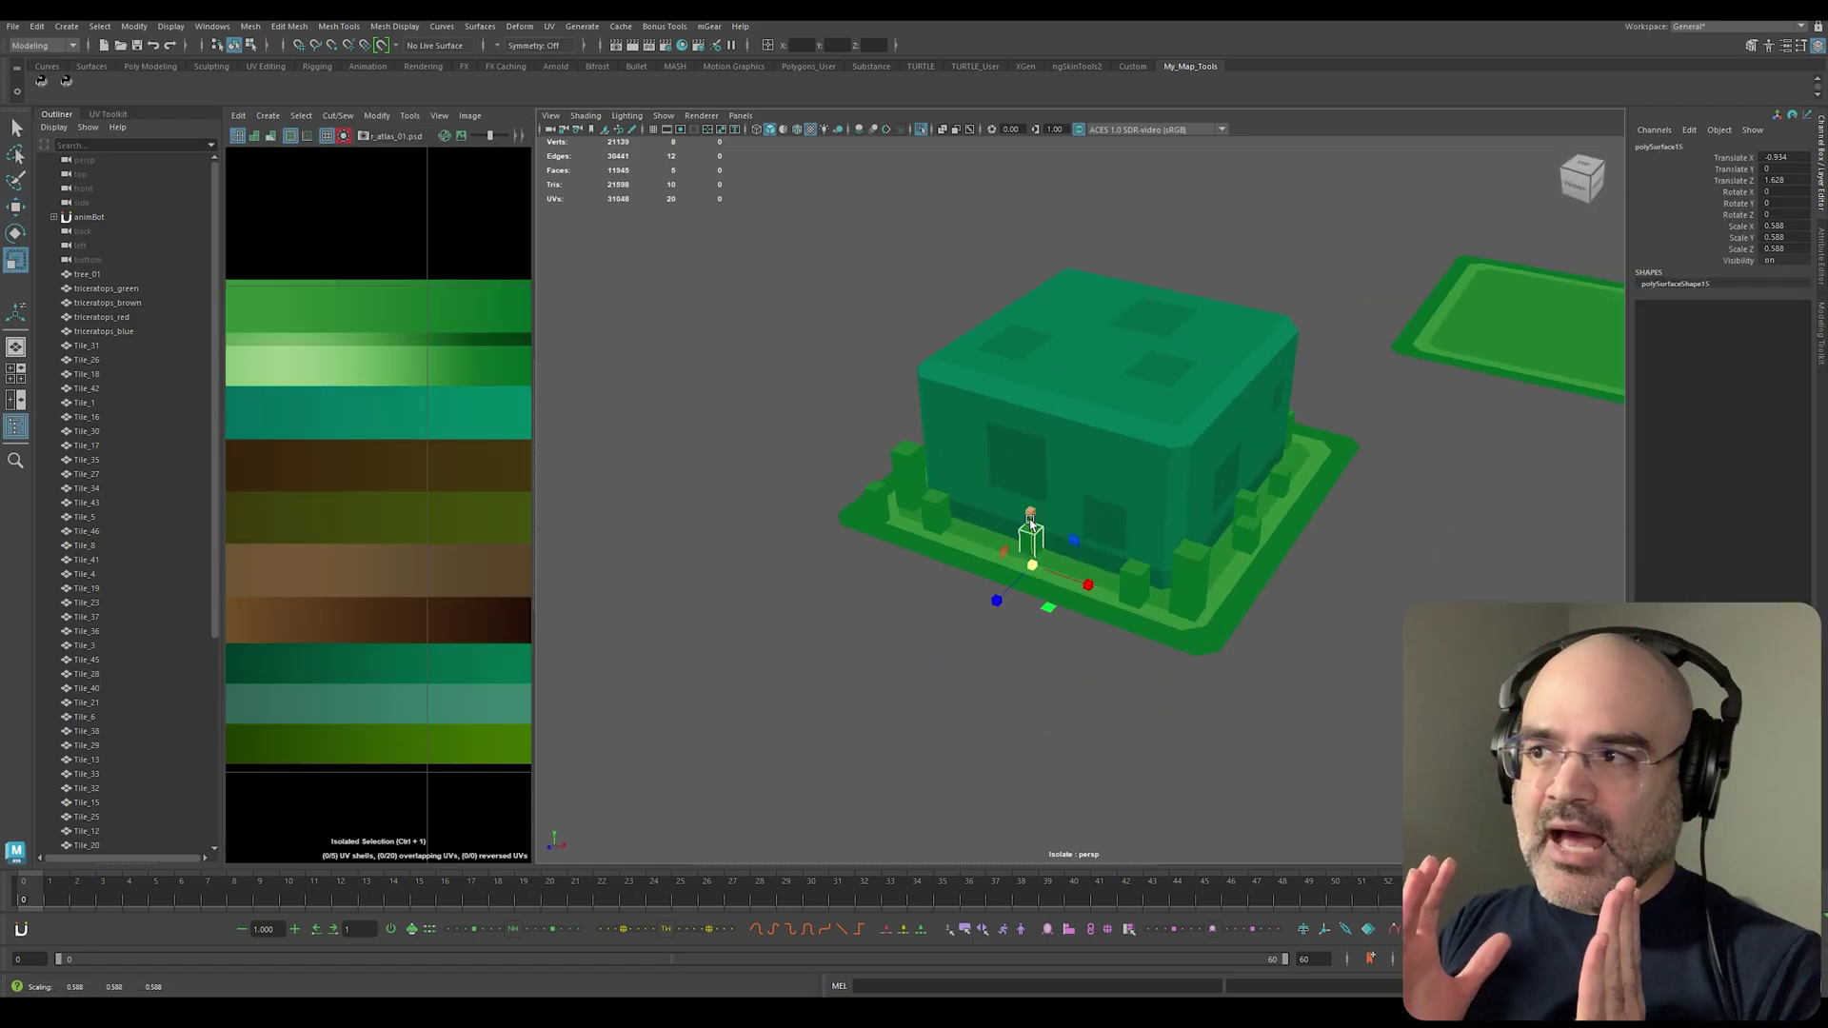
key(shift+d)
key(w)
alt+drag(1001, 508, 1112, 545)
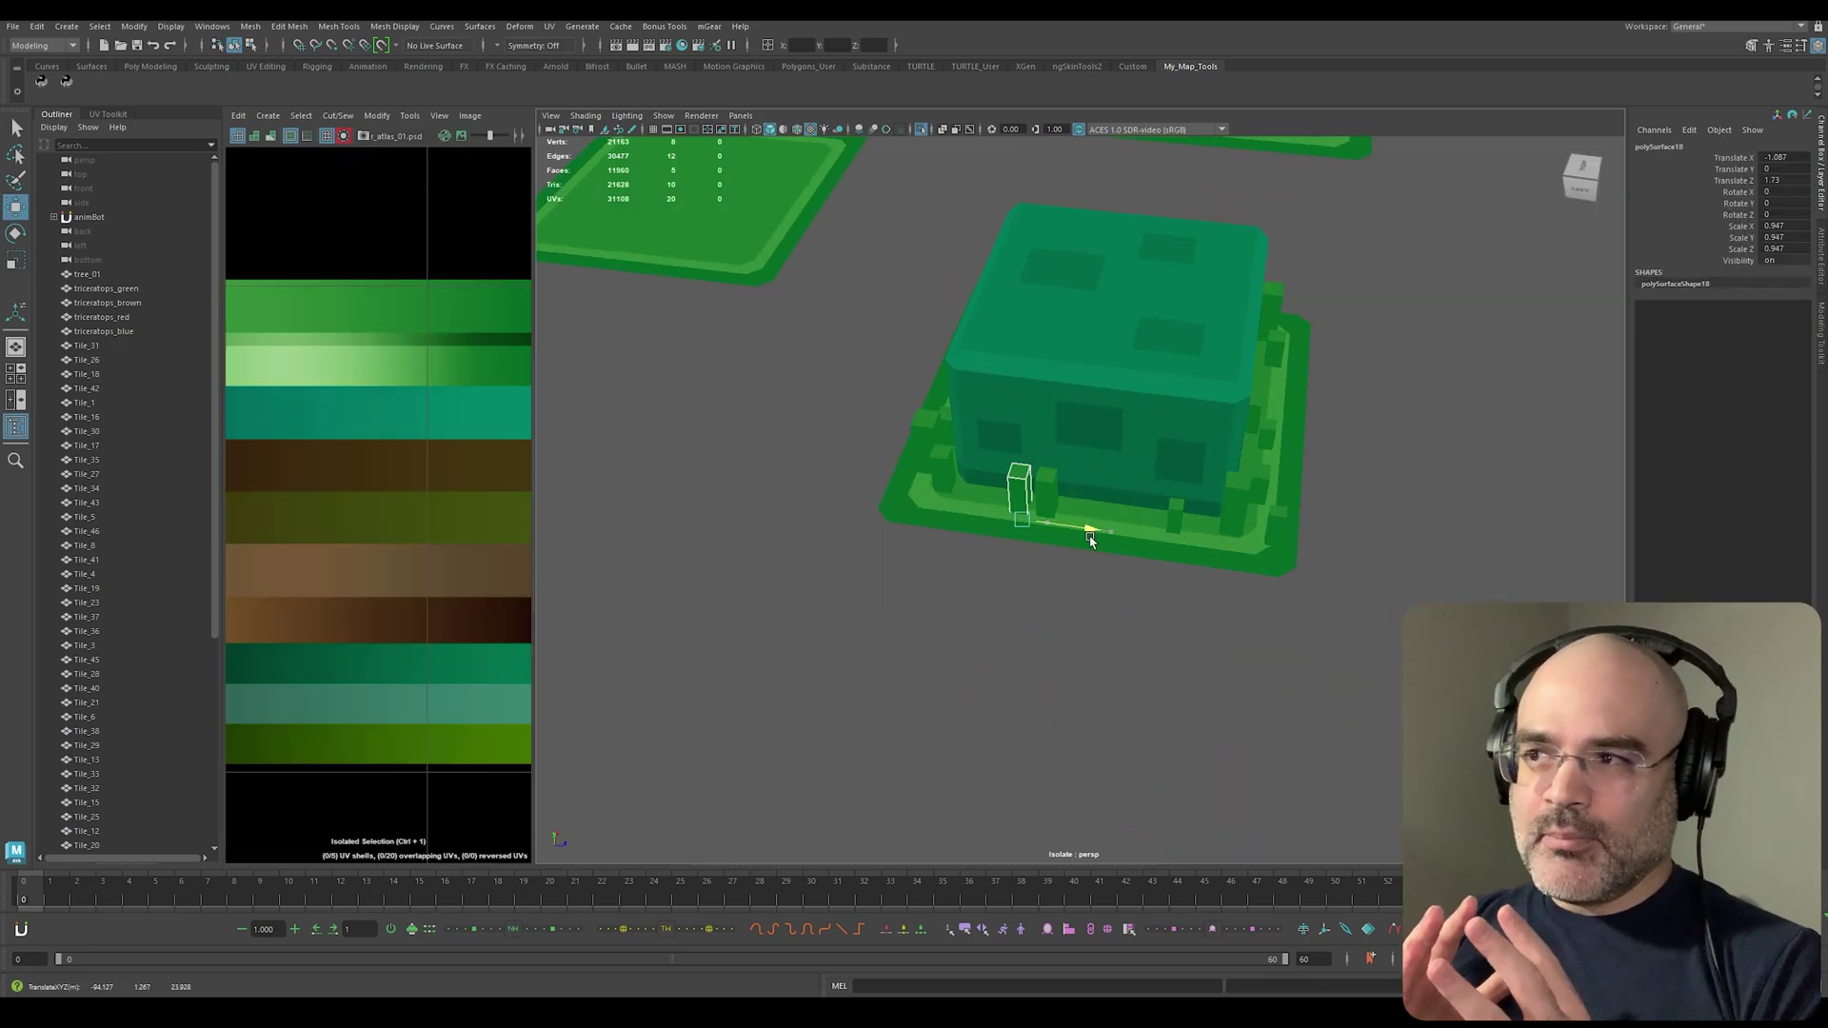
key(r)
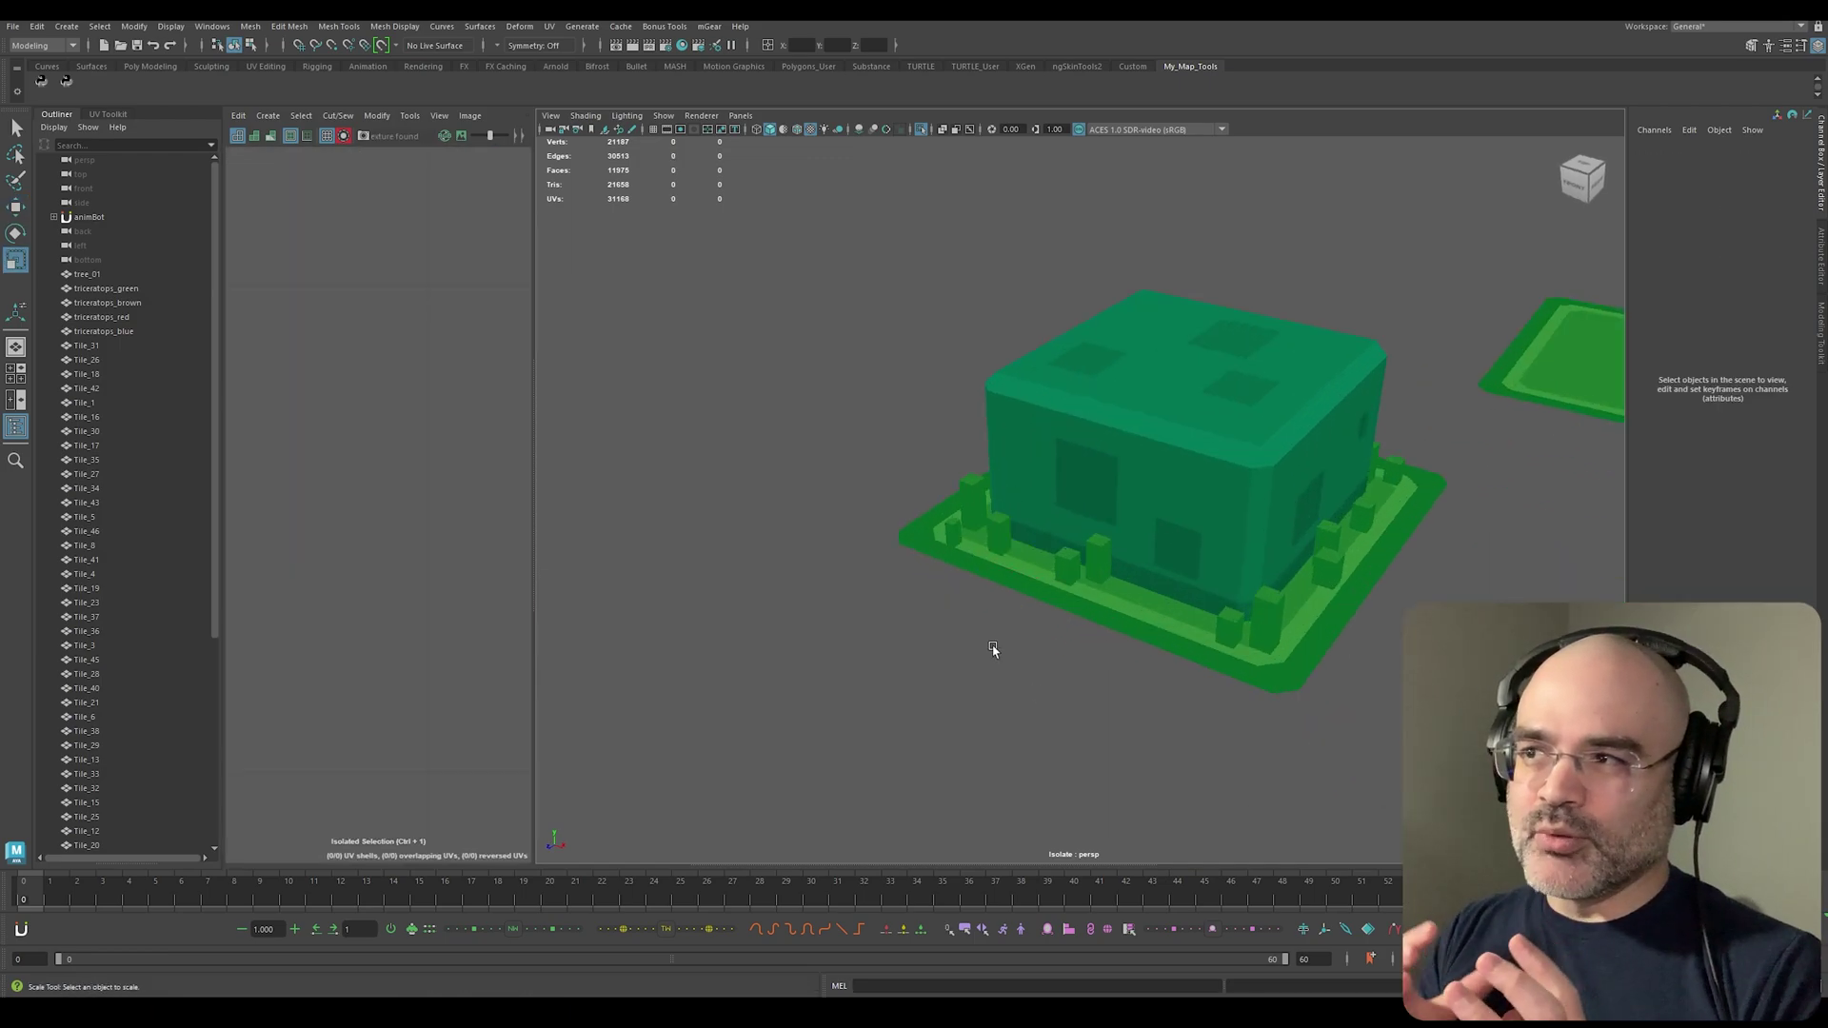
Step: Select the bush cube with its base and all grass tufts and combine them into one mesh
scroll(993, 647, down, 5)
scroll(1093, 612, up, 4)
key(w)
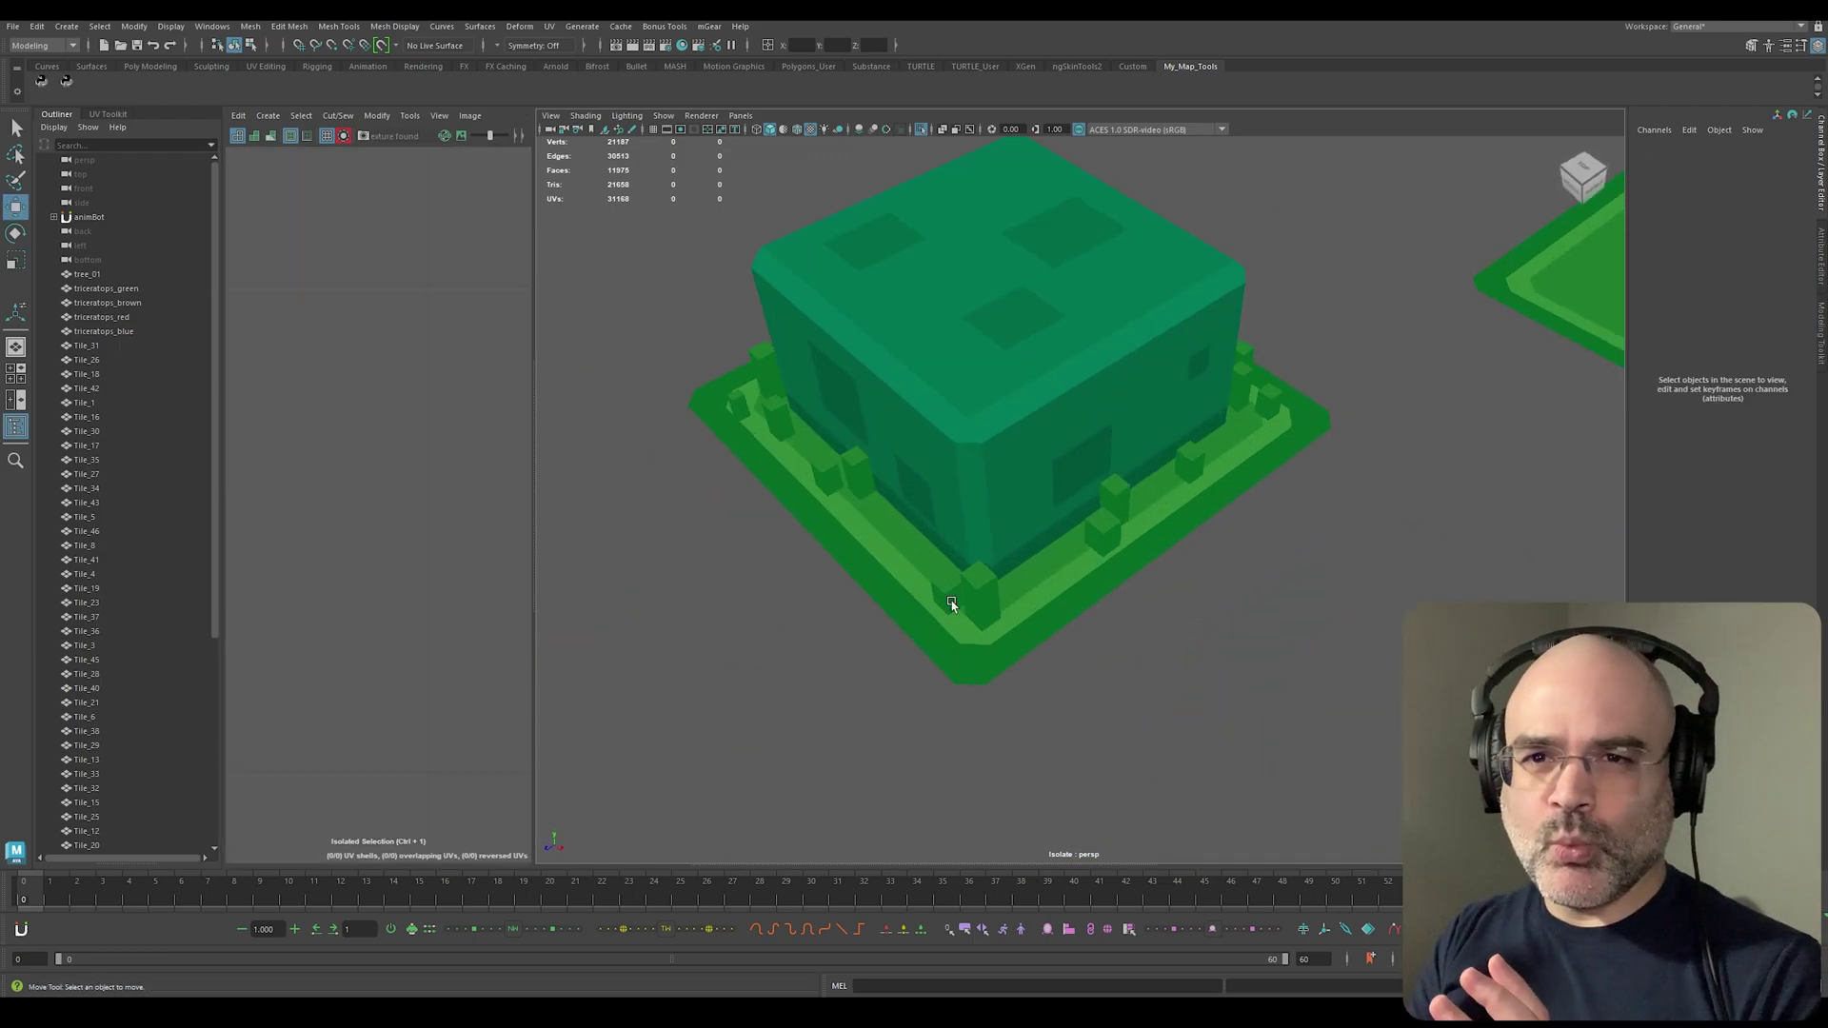
scroll(1094, 494, down, 4)
drag(958, 428, 1132, 566)
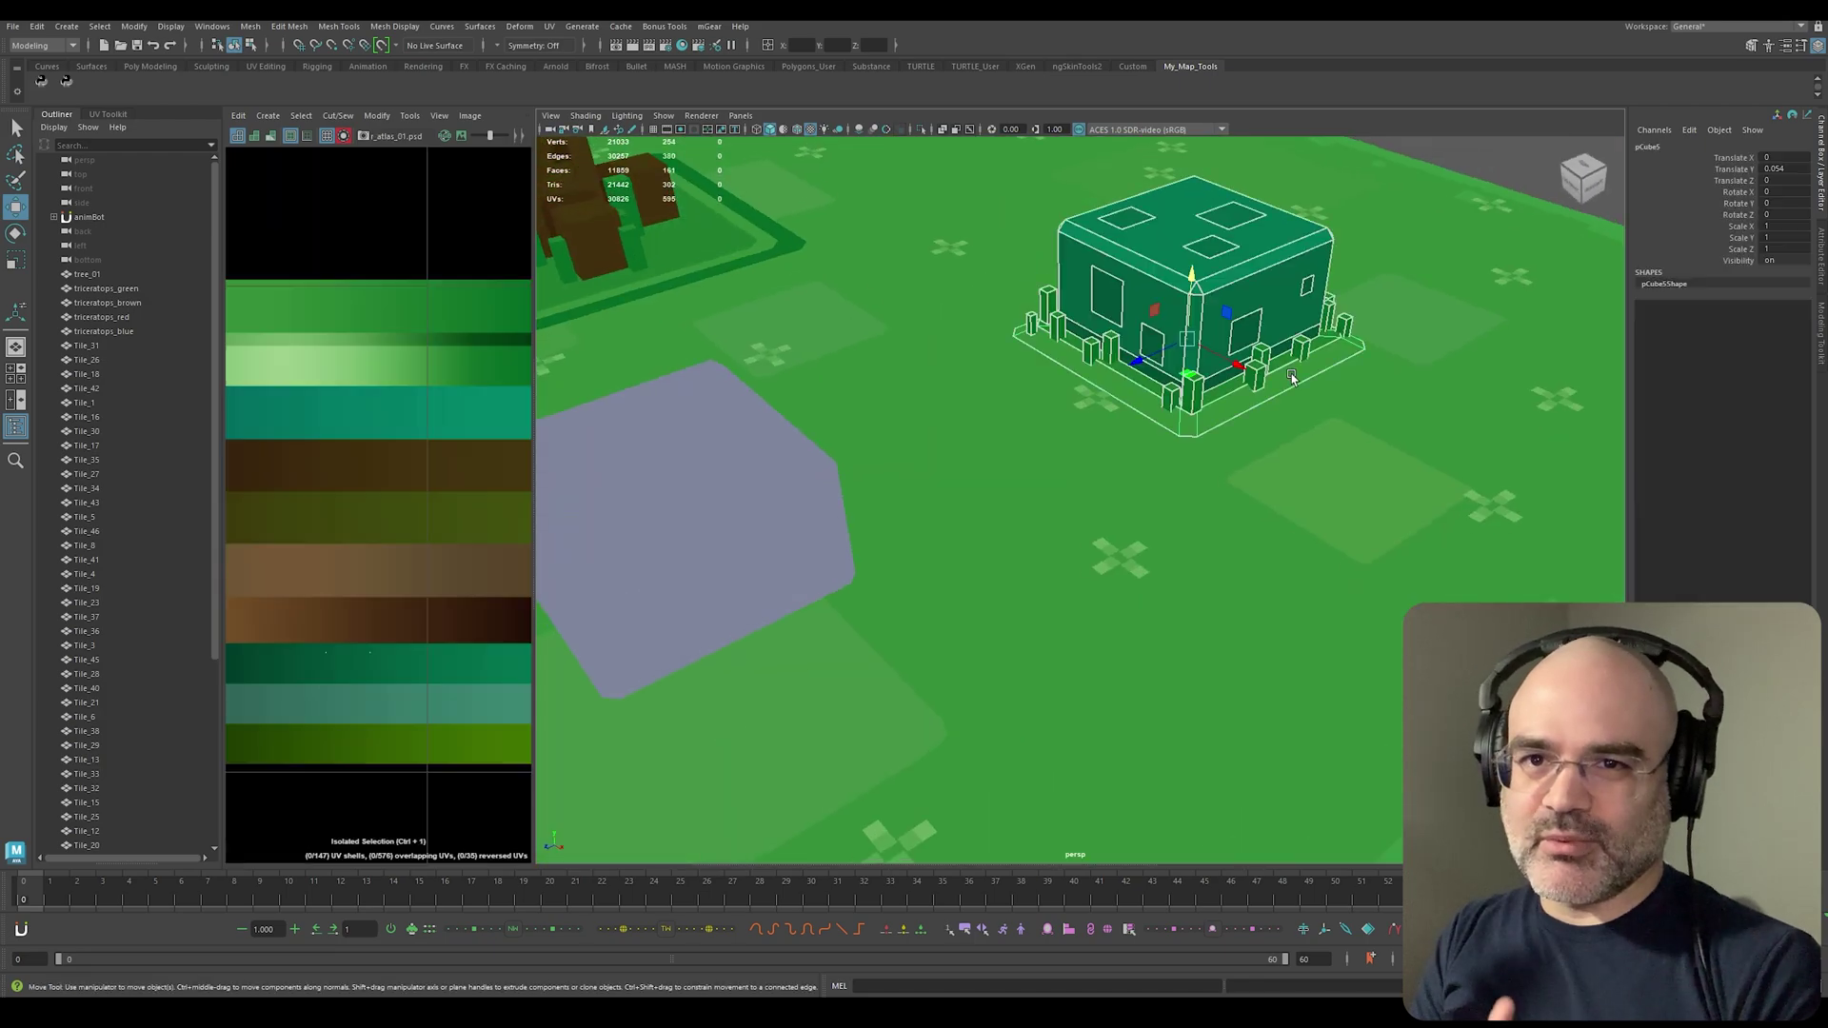
Step: Isolate the combined bush and adjust the faces of its green base
right_click(1291, 378)
key(ctrl+1)
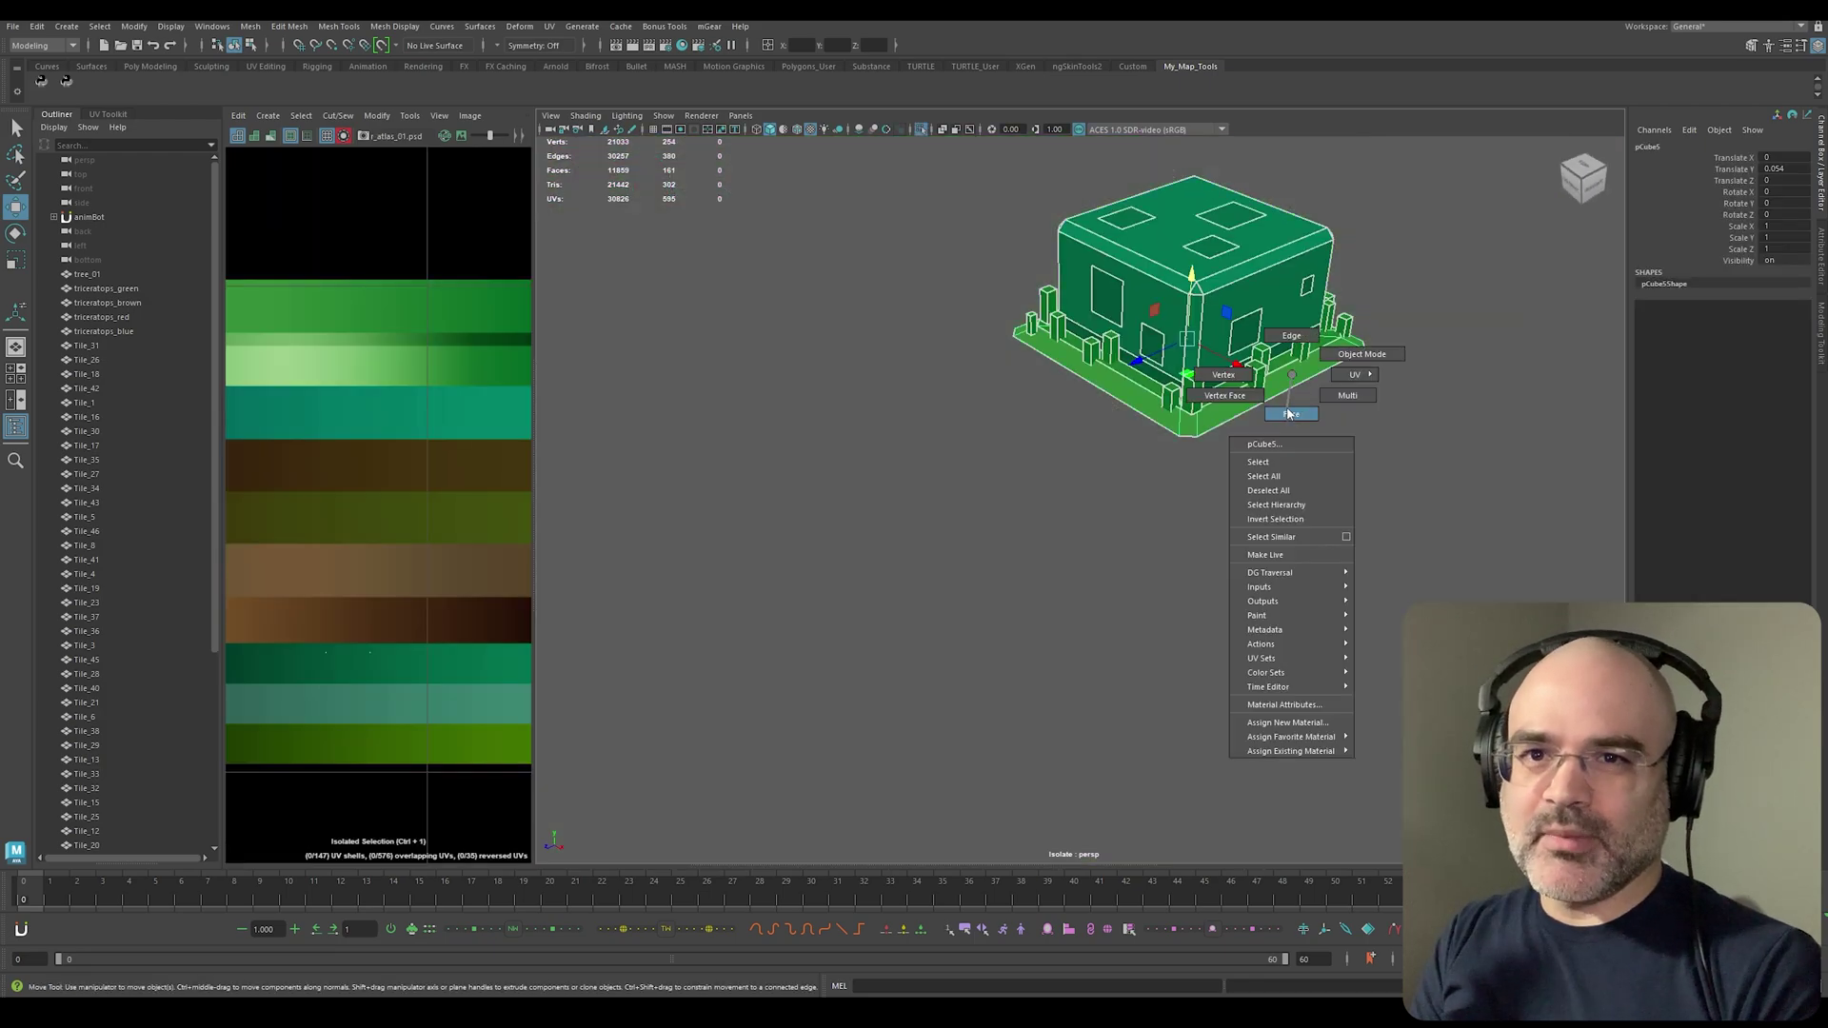
click(1302, 472)
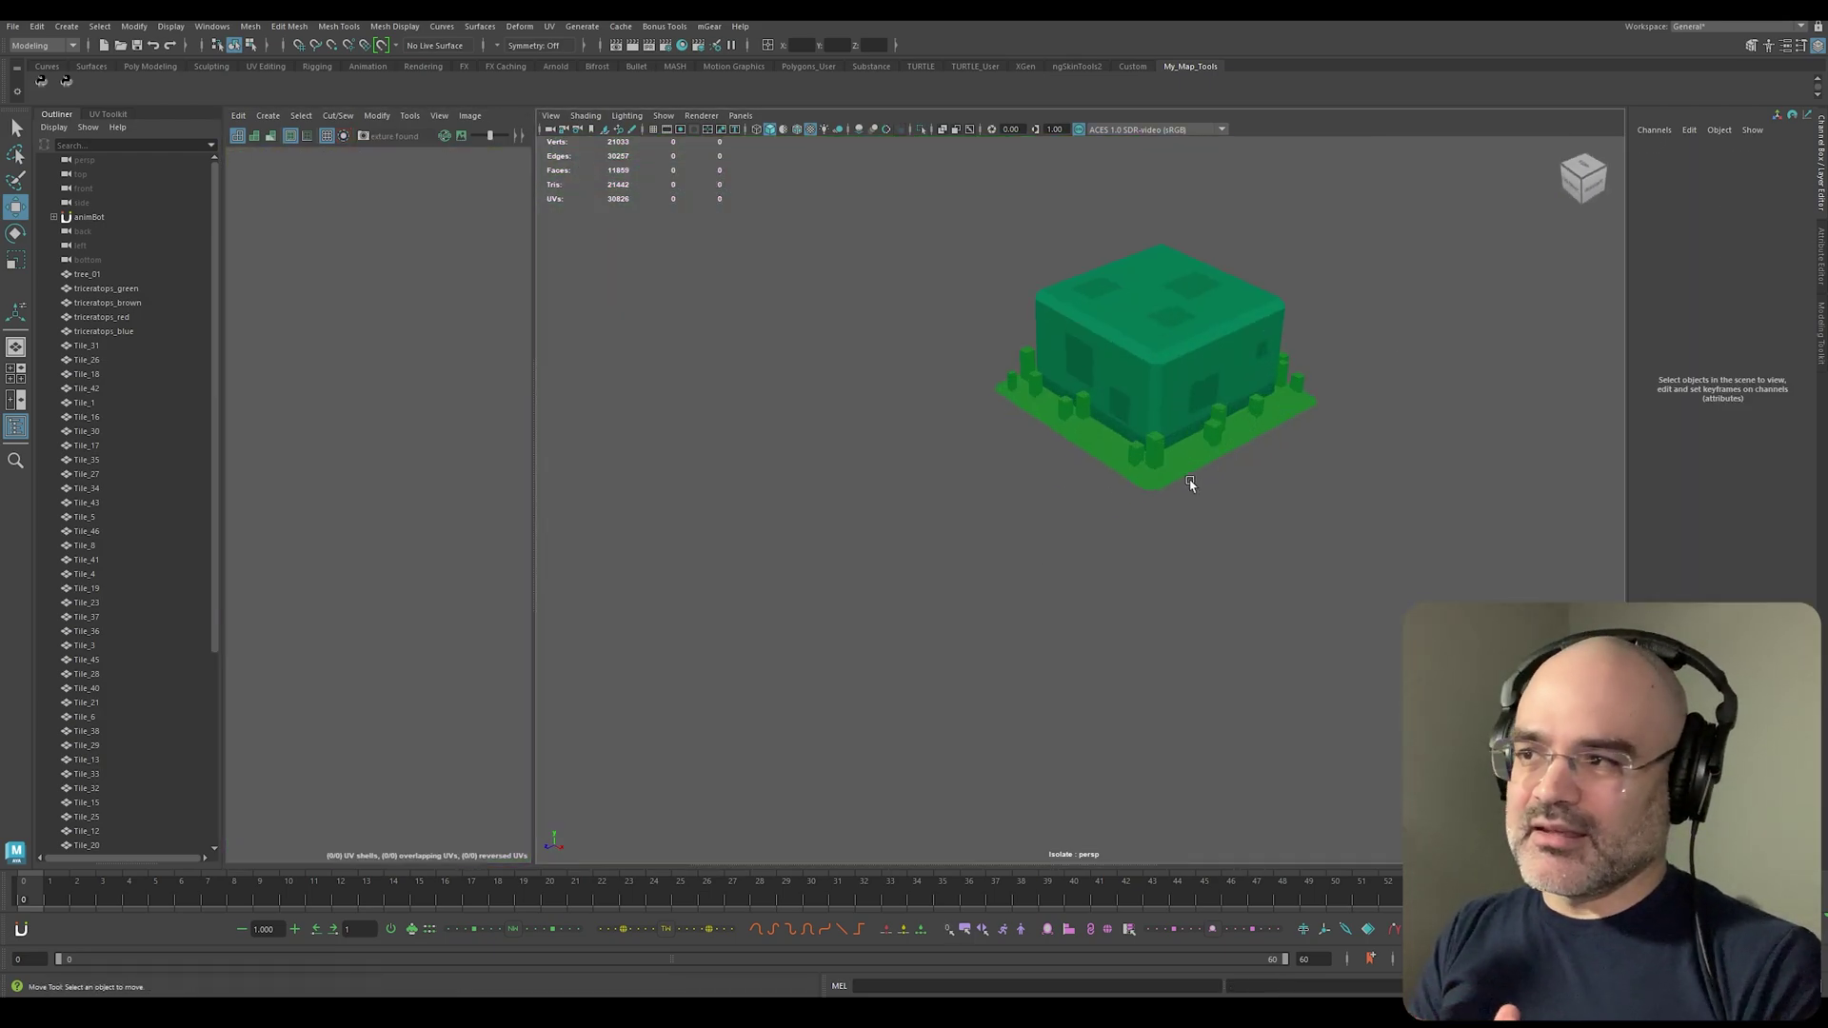
click(1192, 476)
right_drag(1135, 412, 1228, 363)
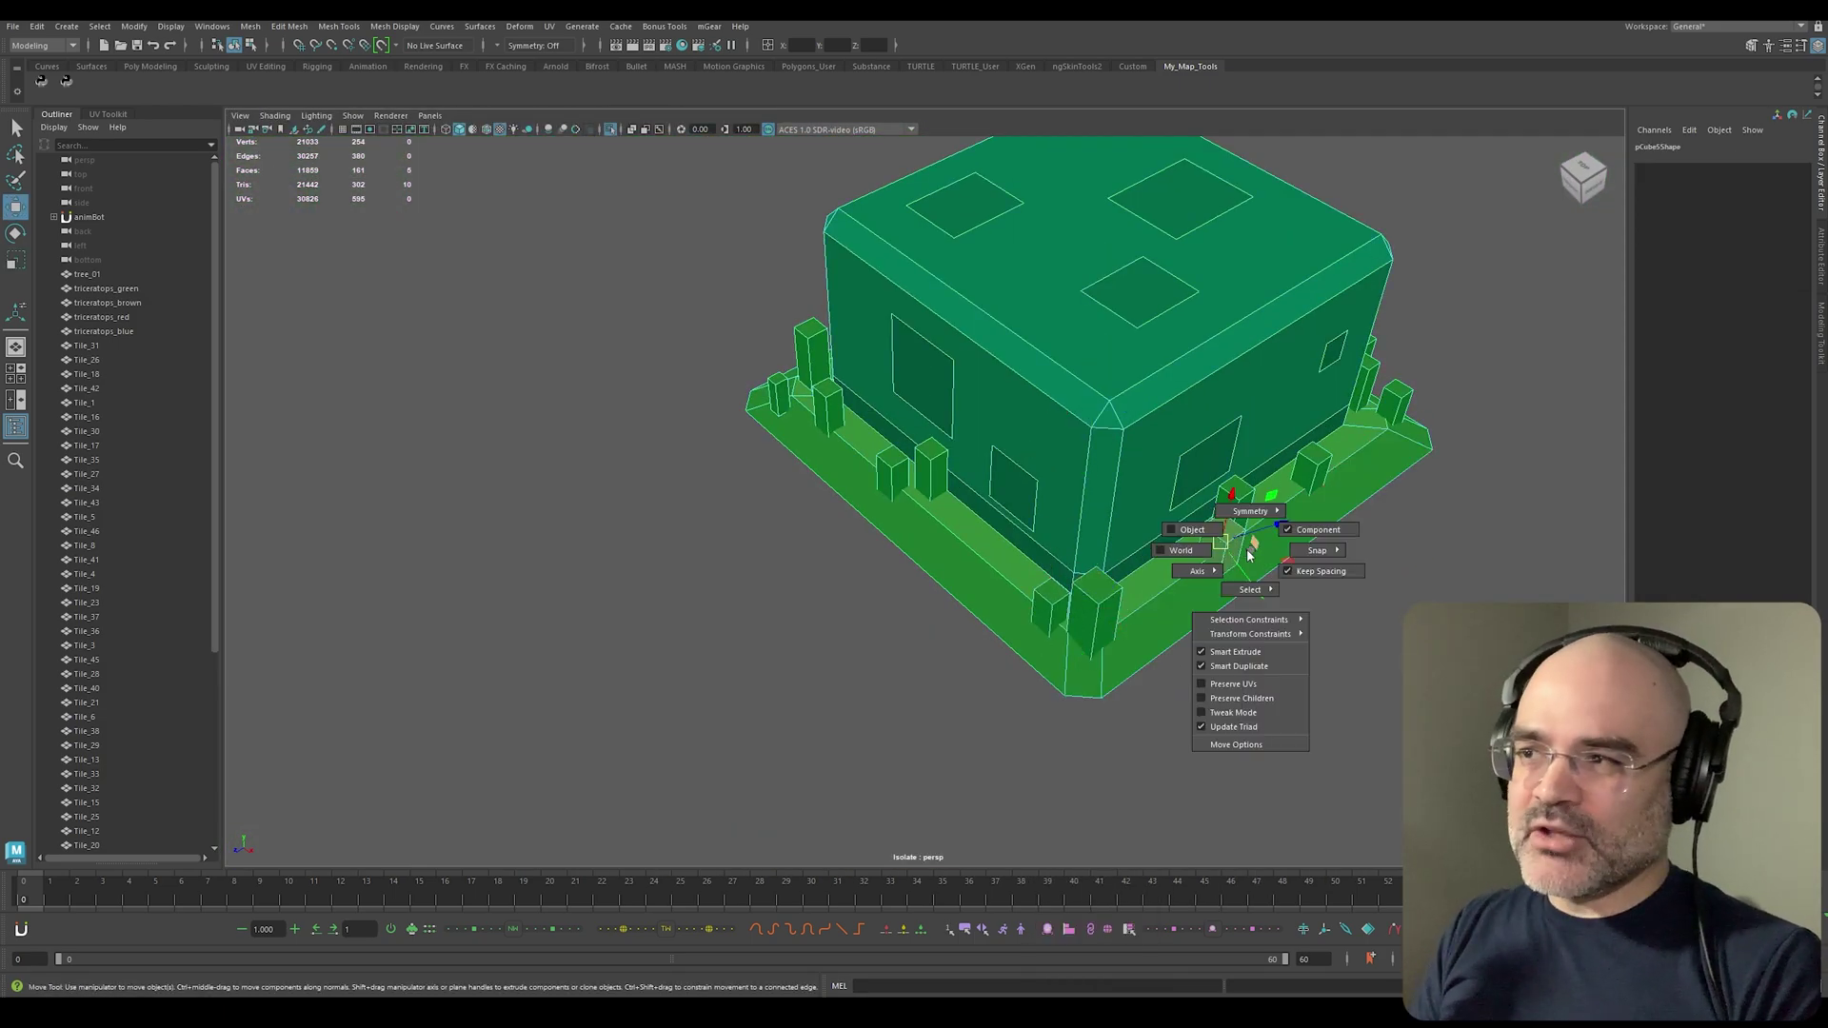
Step: Stack a smaller duplicate of the patched teal cube on the bush and adjust its vertices in the side view
click(811, 345)
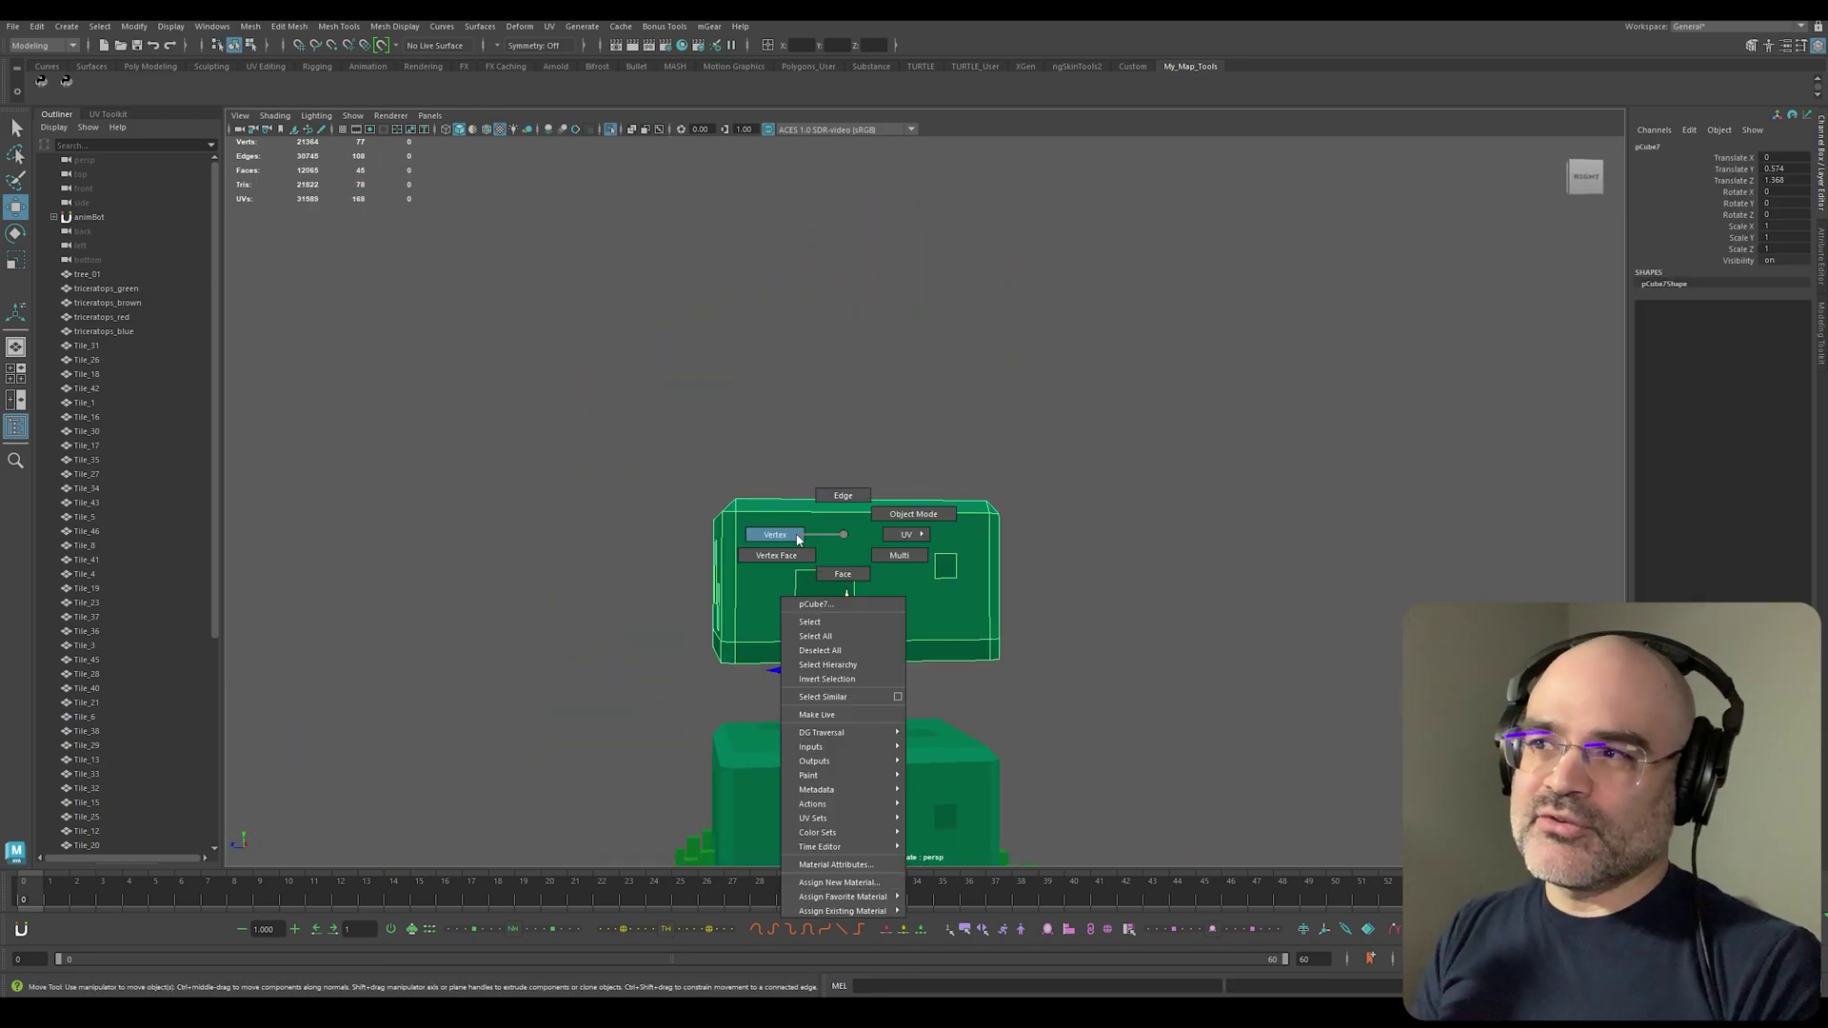
right_drag(940, 581, 945, 606)
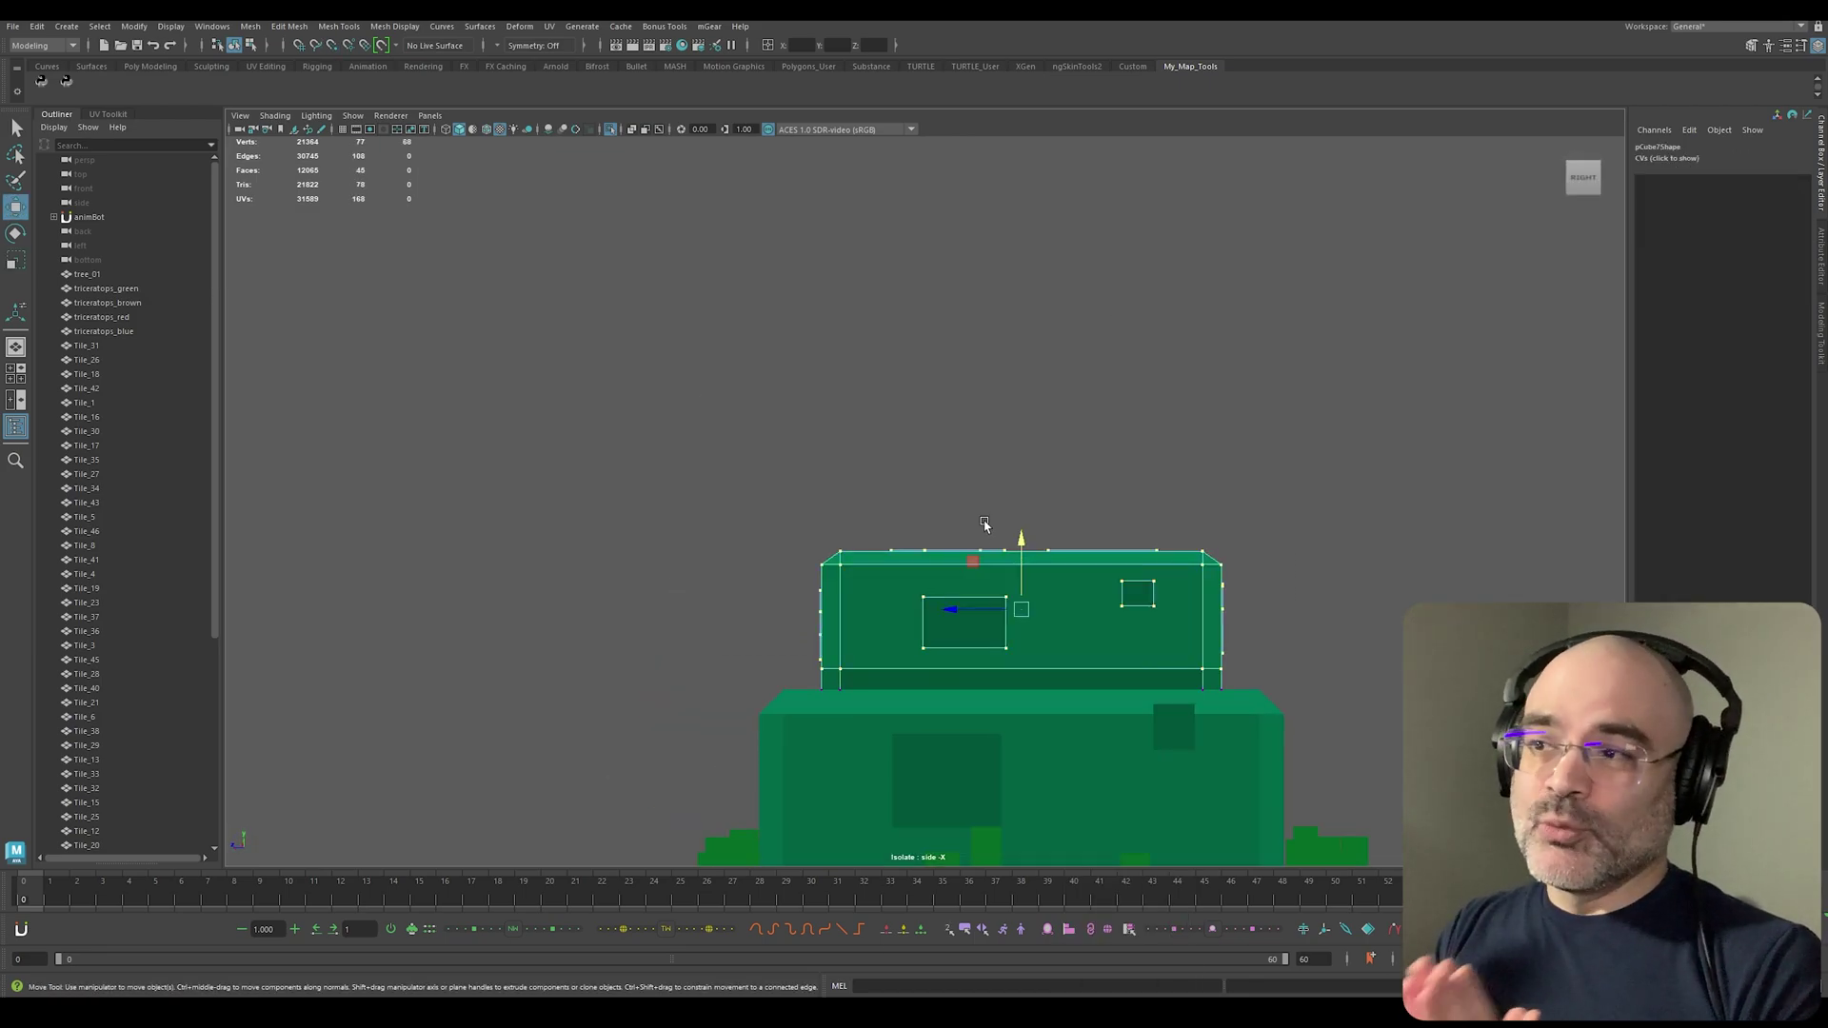
alt+middle_drag(984, 523, 935, 404)
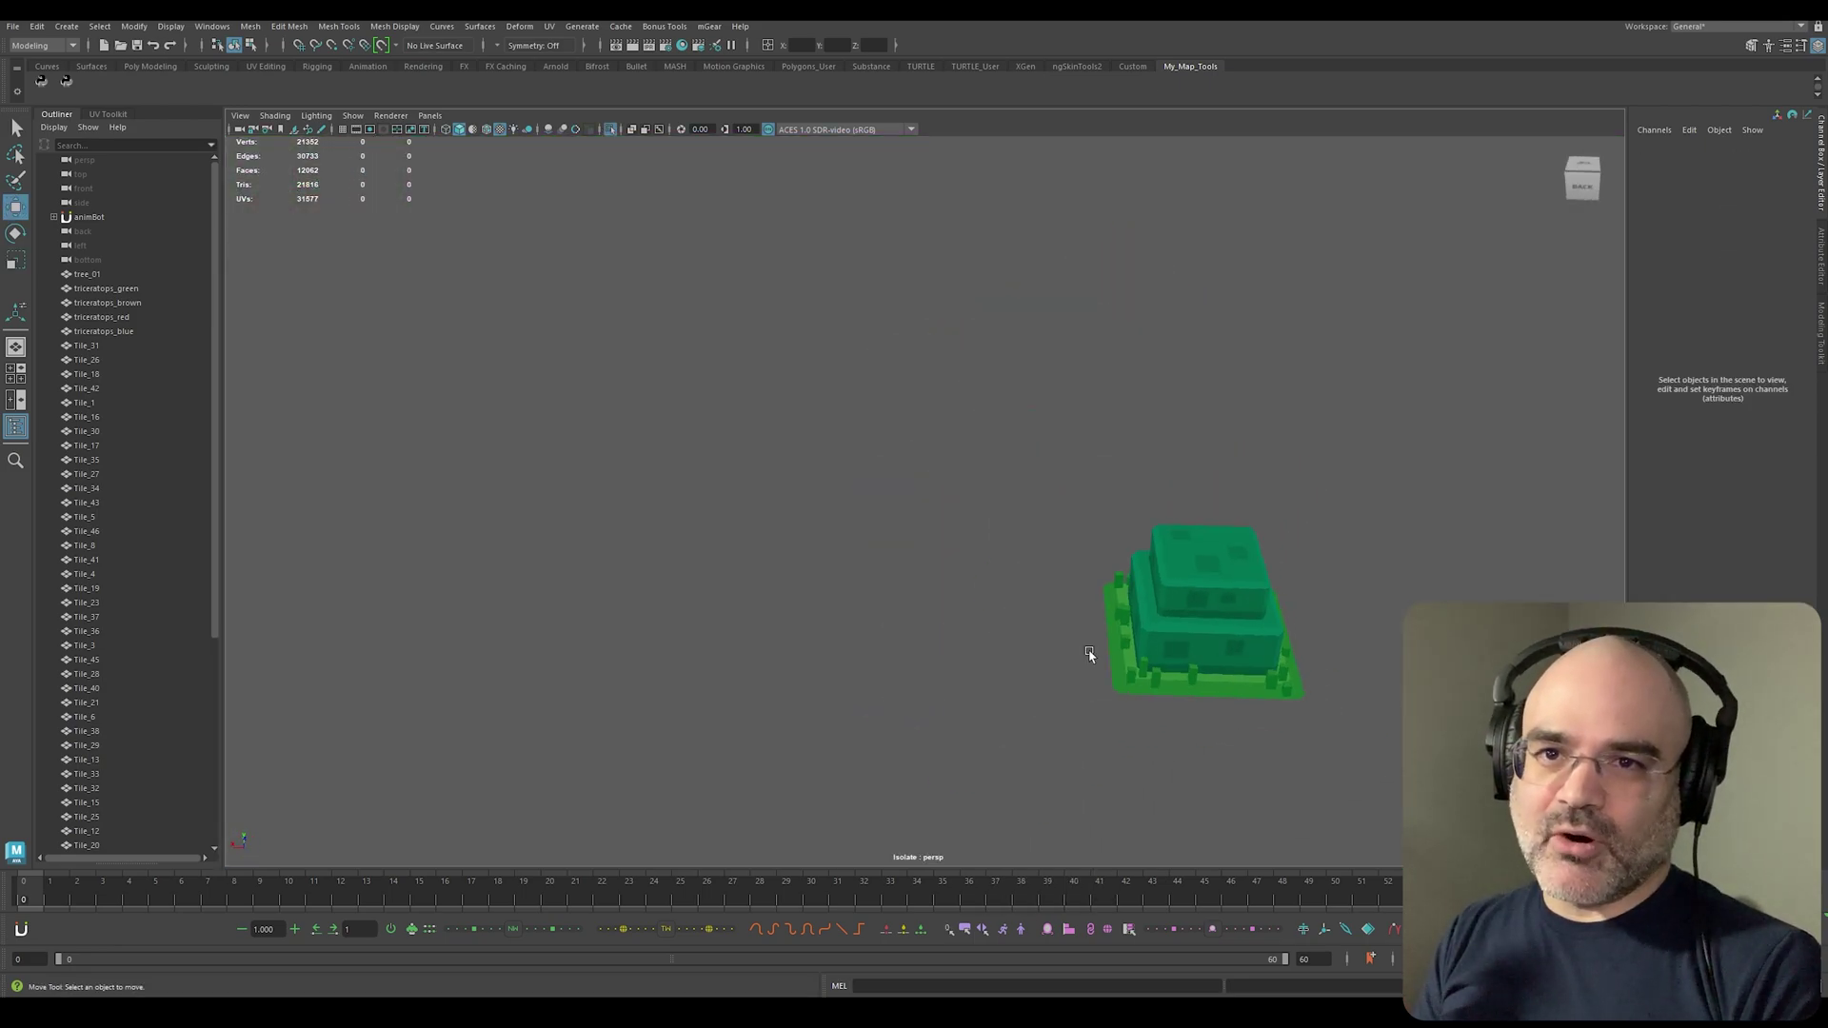
Step: Scale down the single-tier bush and place it beside the two-tier bush near the tree
alt+drag(1089, 654, 1279, 689)
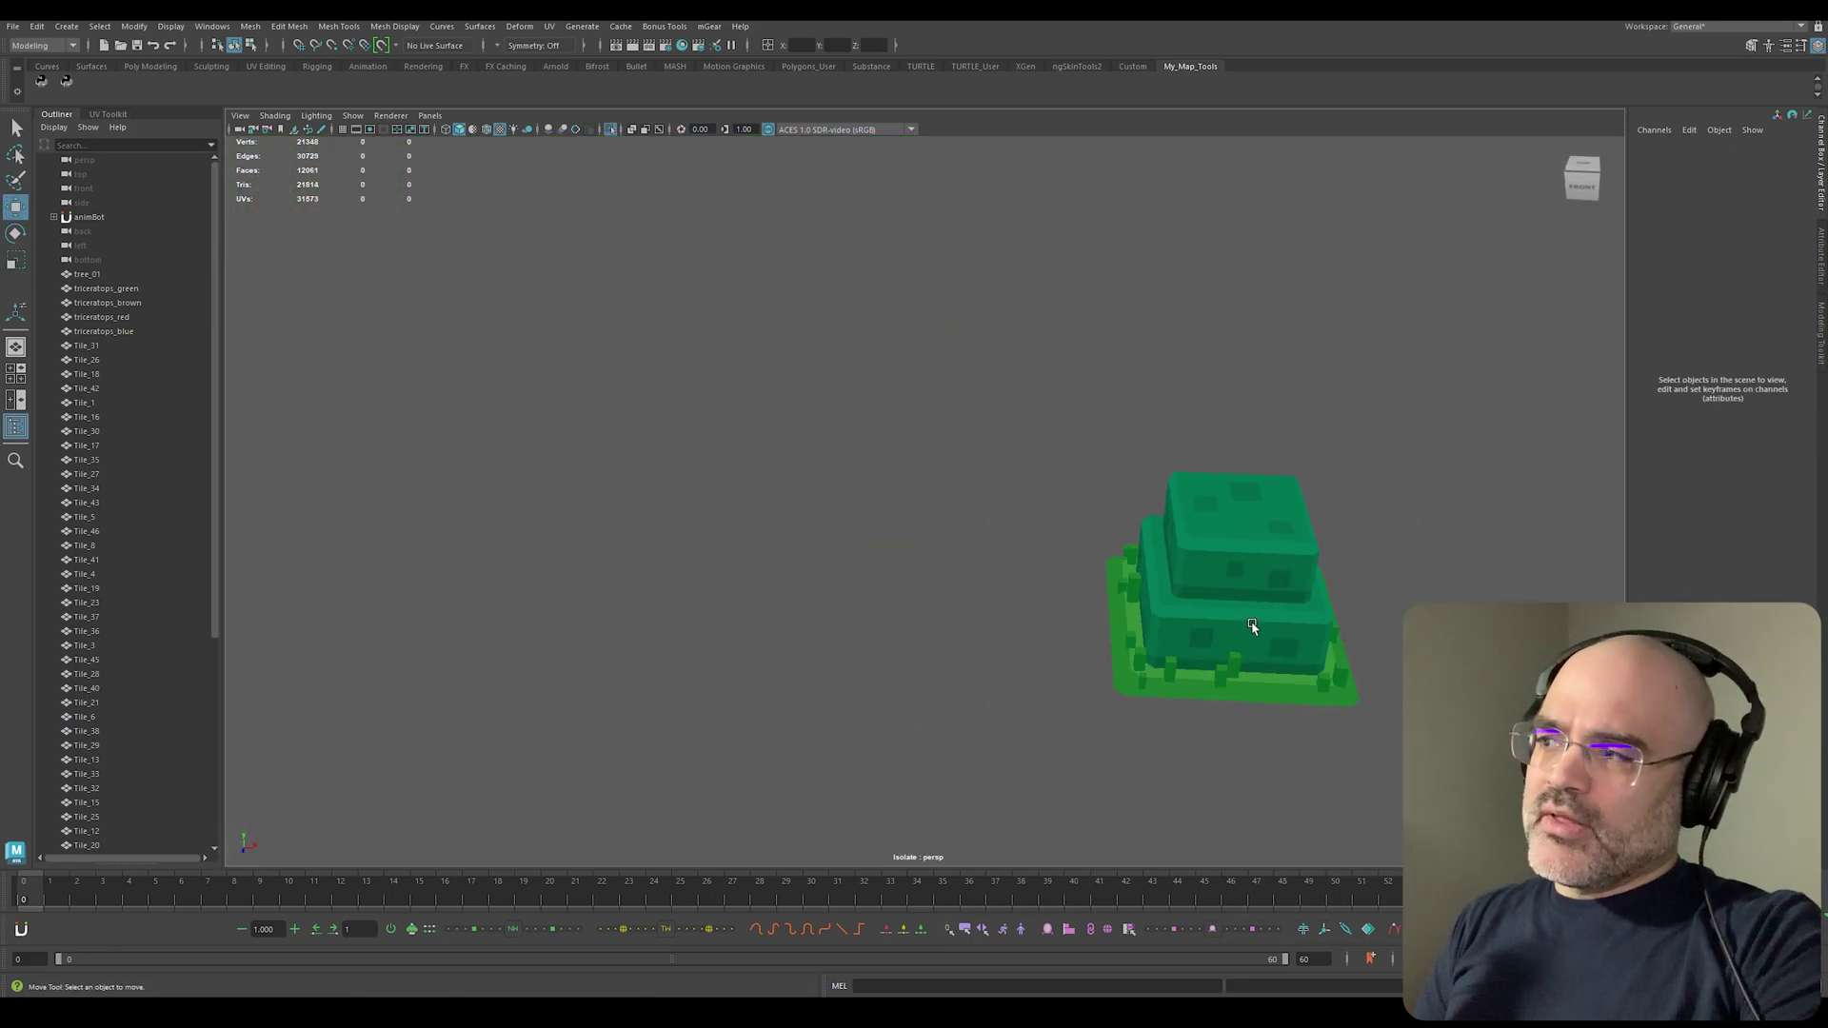
click(1252, 626)
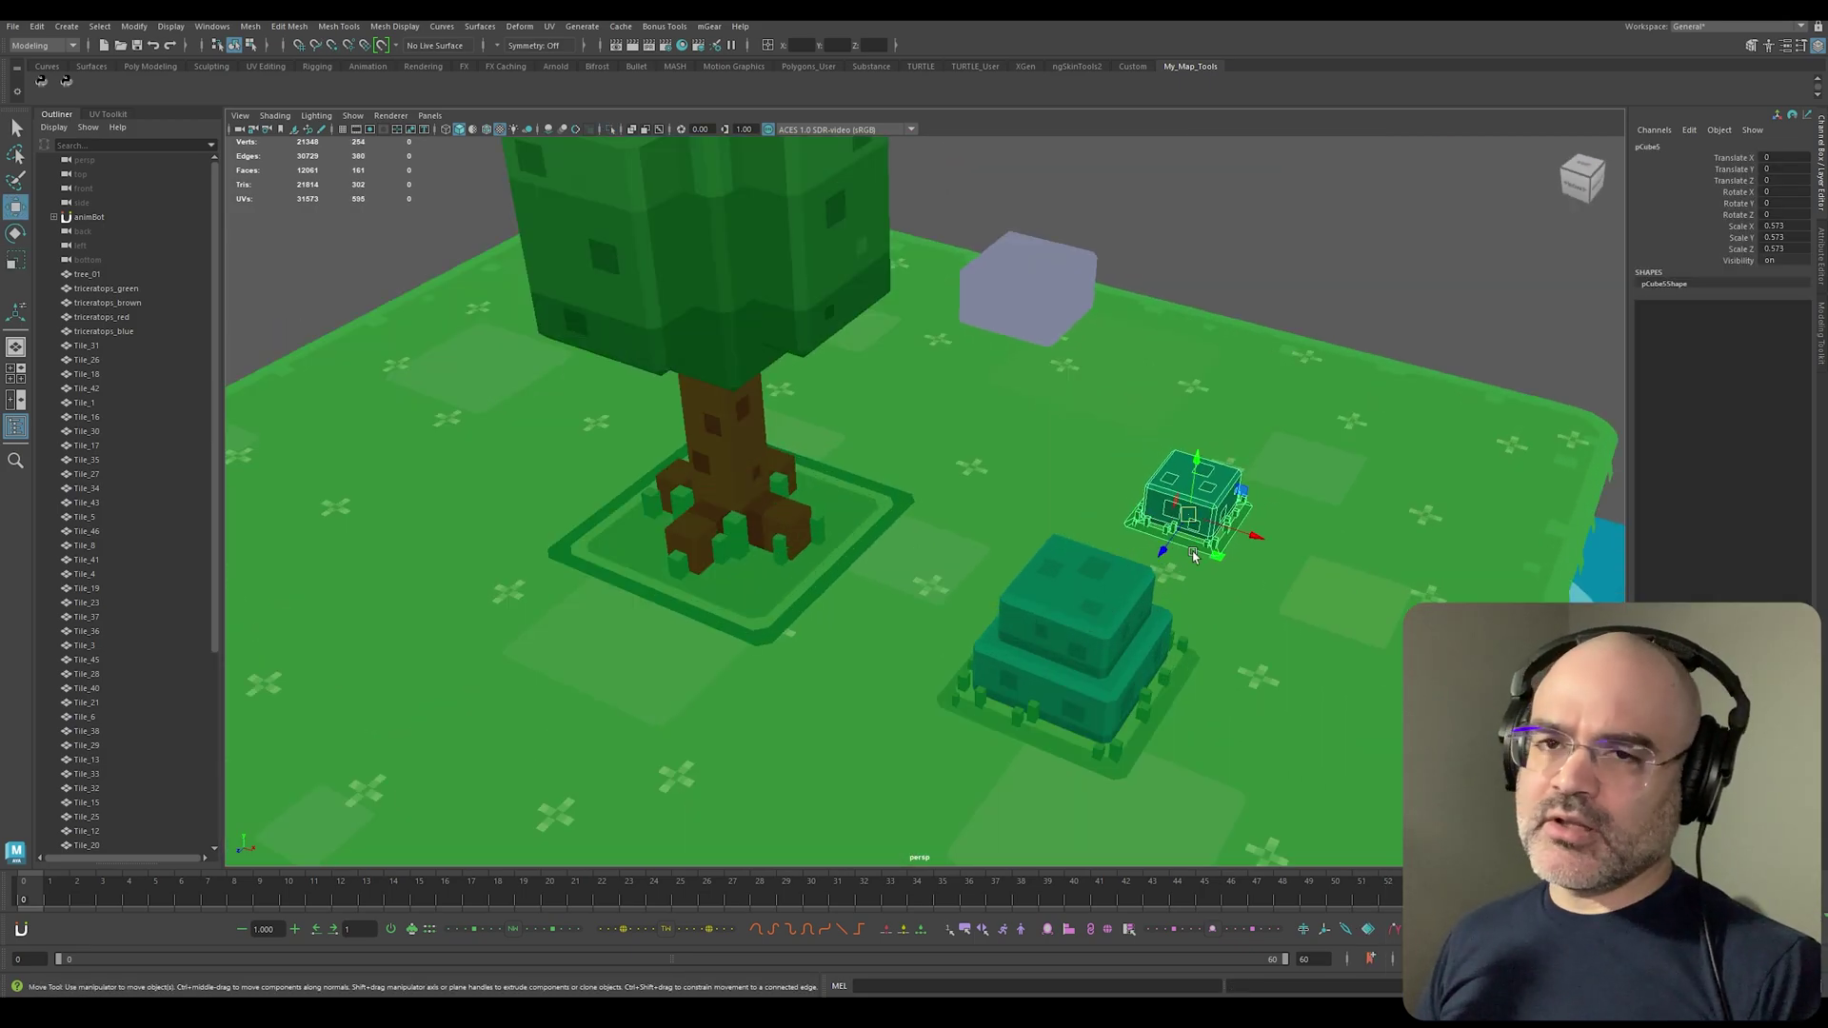
scroll(1195, 557, down, 5)
alt+drag(1194, 557, 1247, 549)
key(ctrl+z)
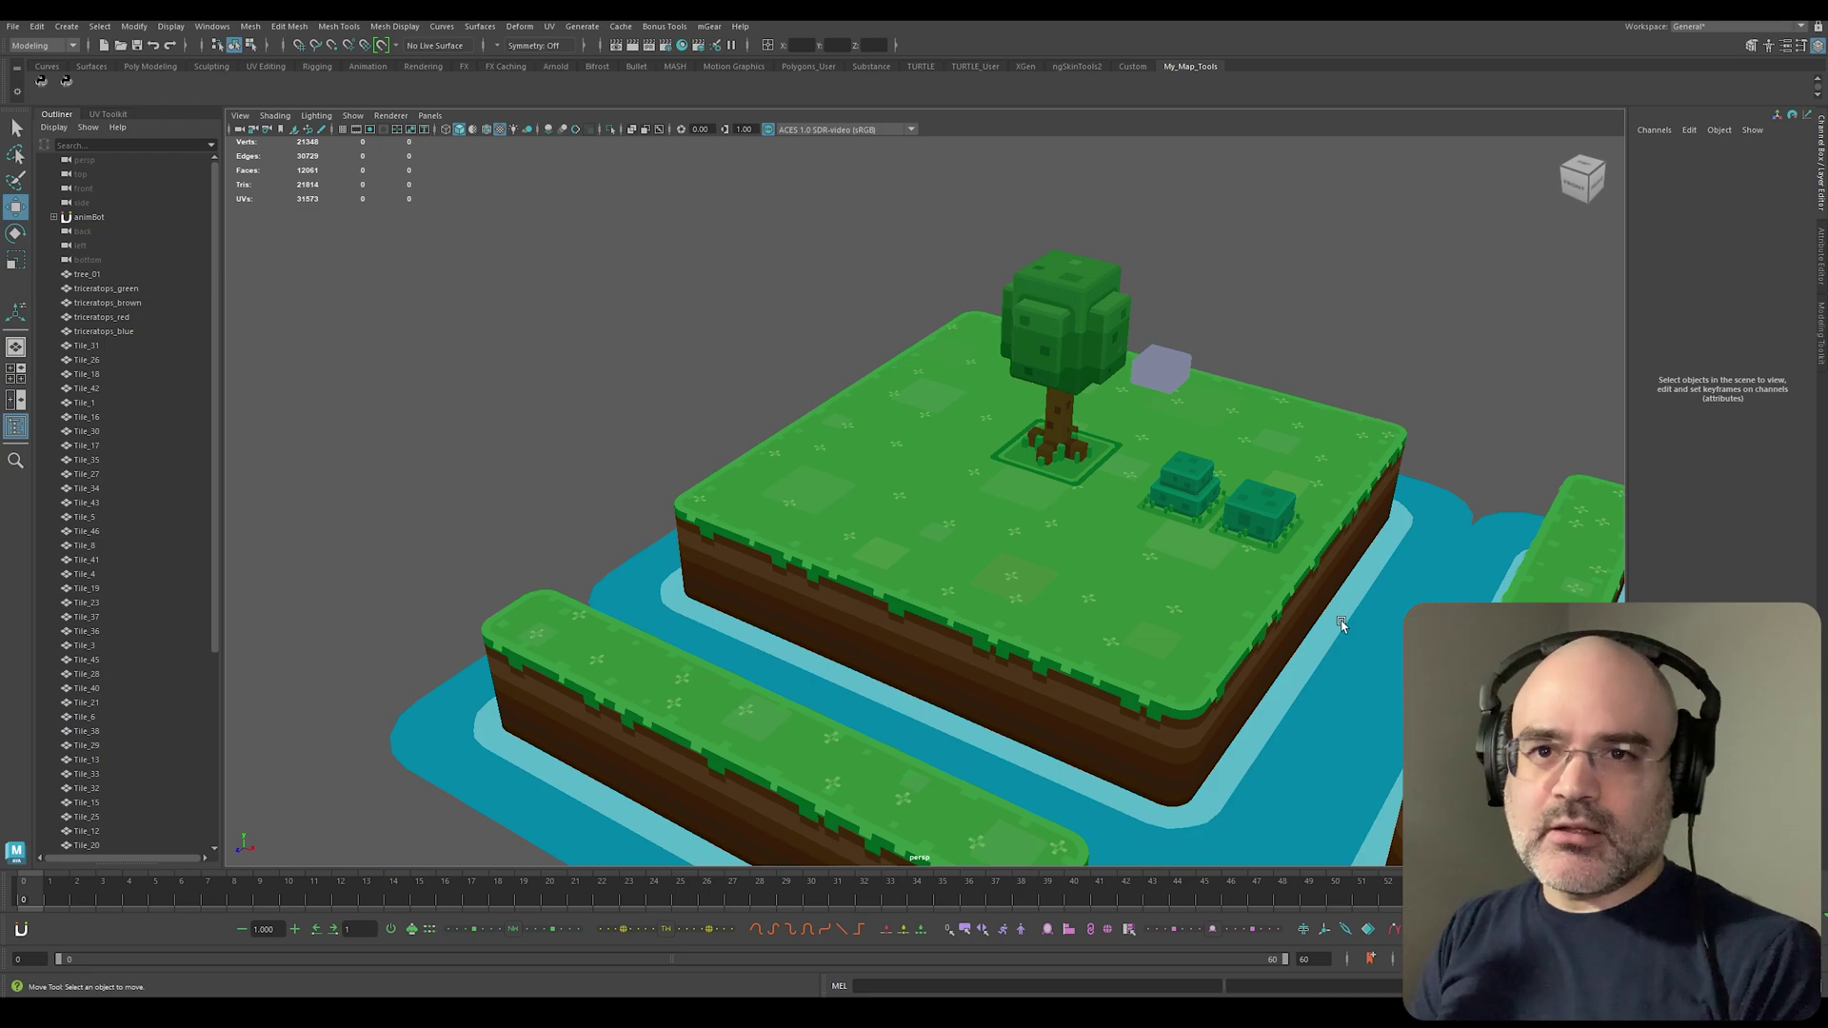
alt+drag(1400, 298, 1323, 572)
scroll(1305, 607, up, 3)
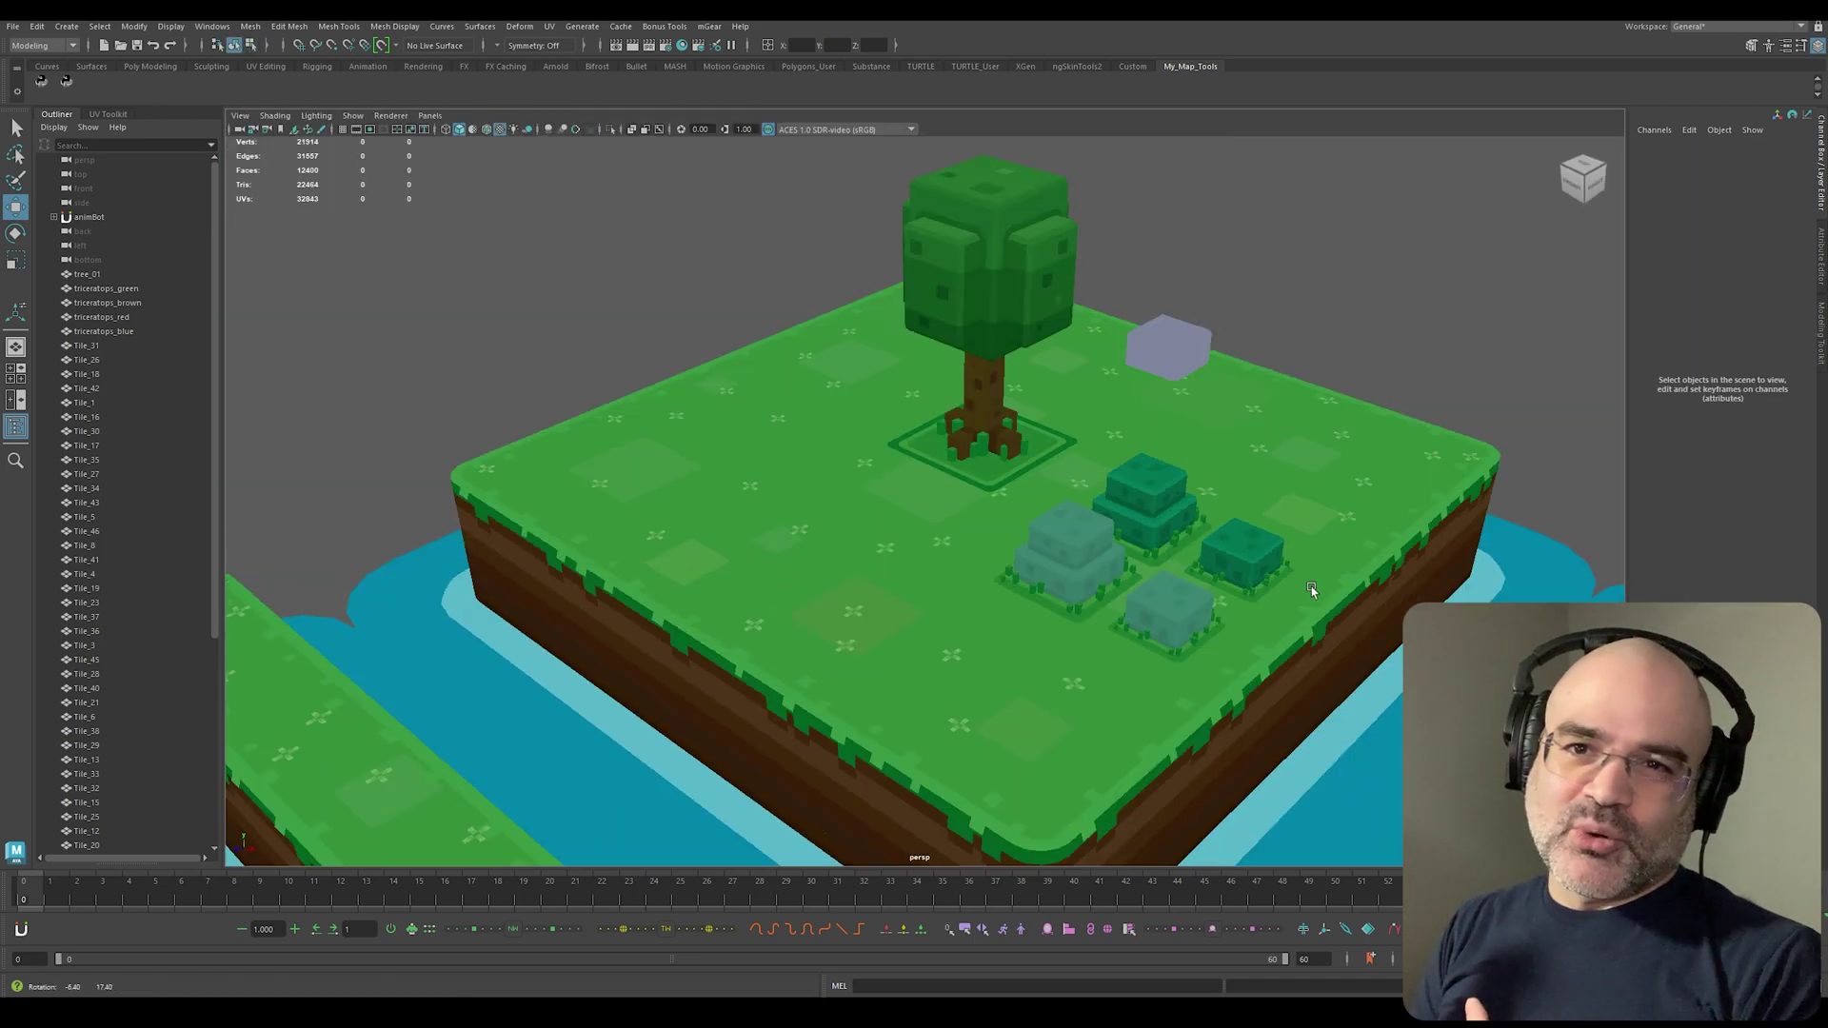
Step: Shift the face UVs of both pale teal bush copies to darker shades on the color atlas
scroll(1311, 590, up, 3)
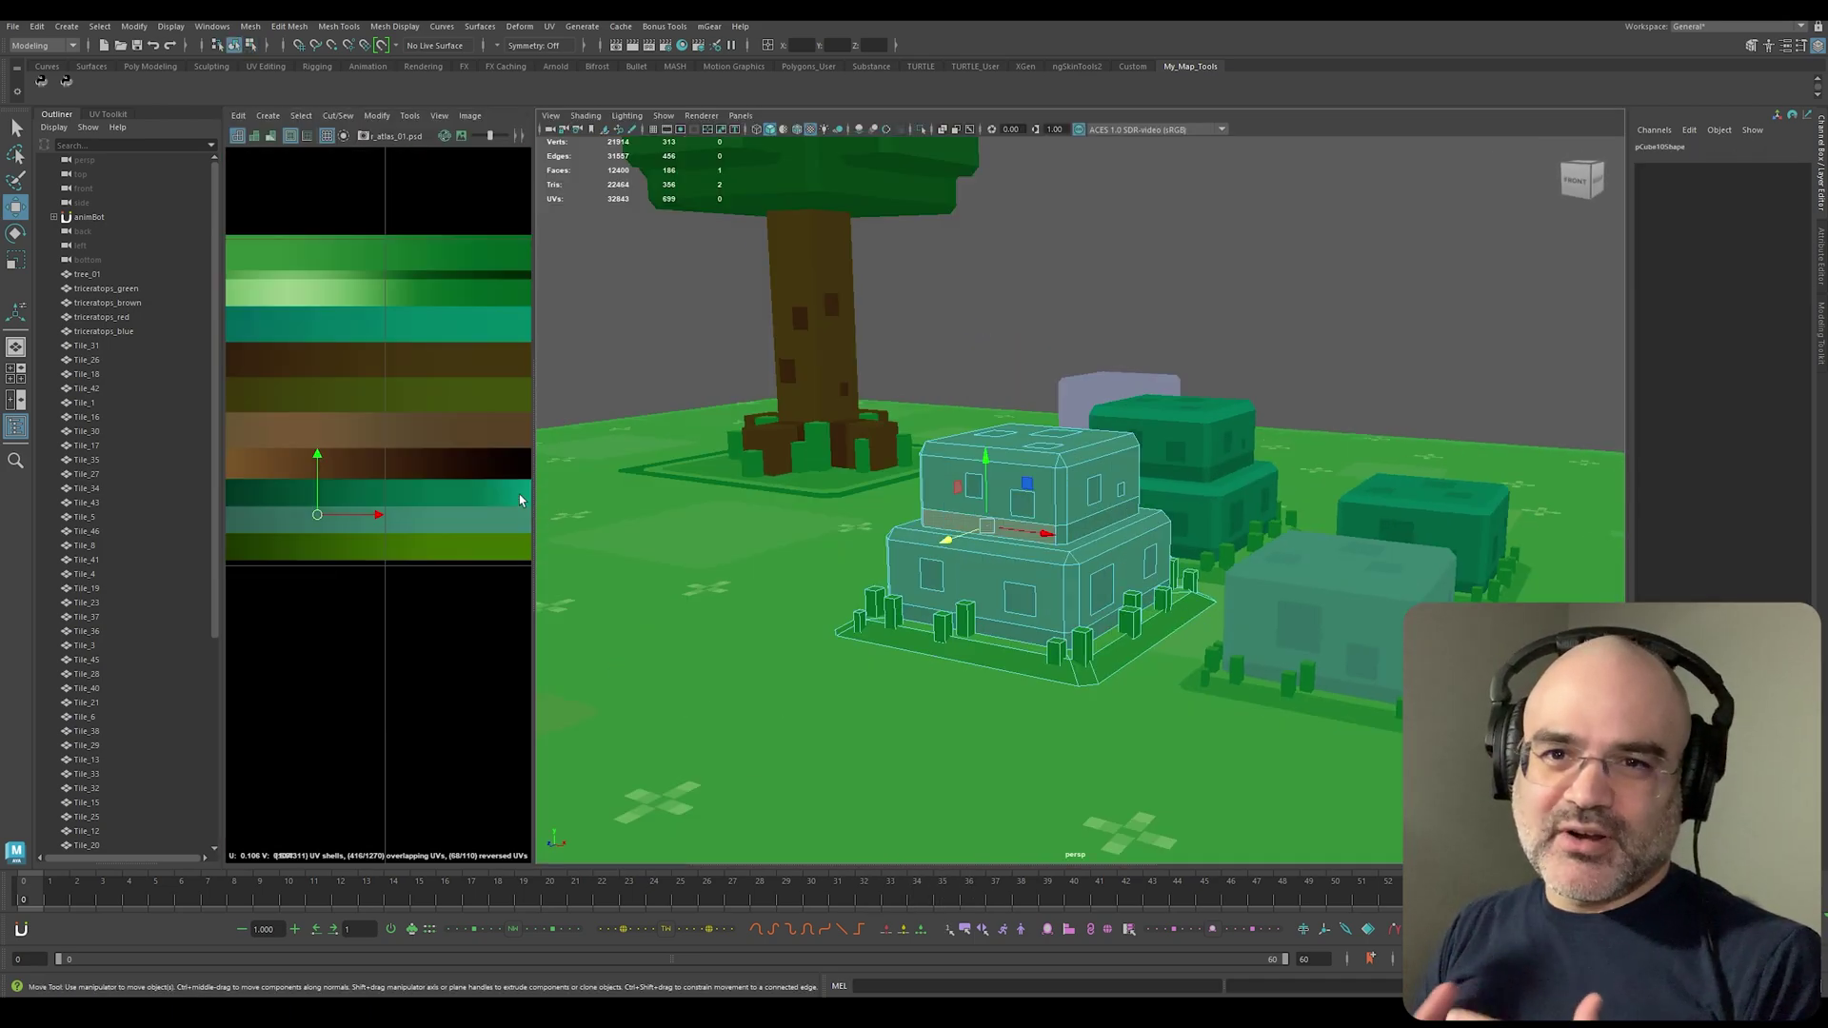
click(1004, 546)
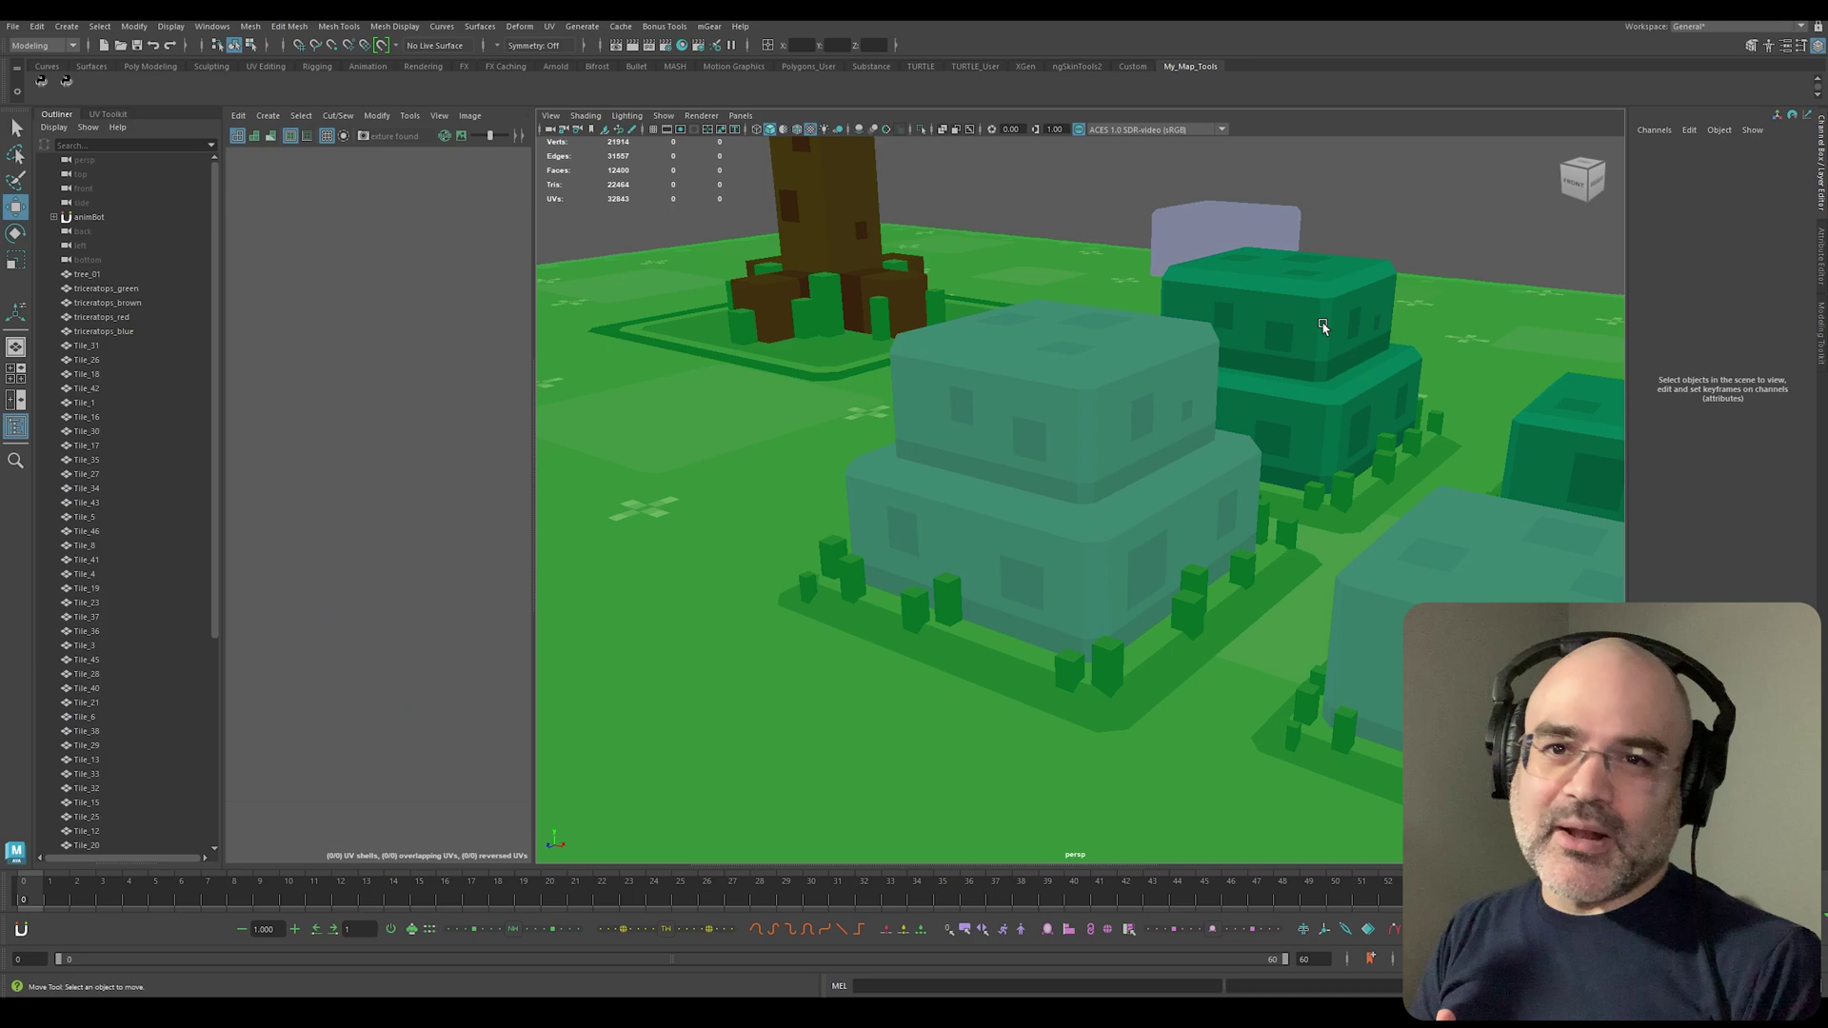
click(1324, 326)
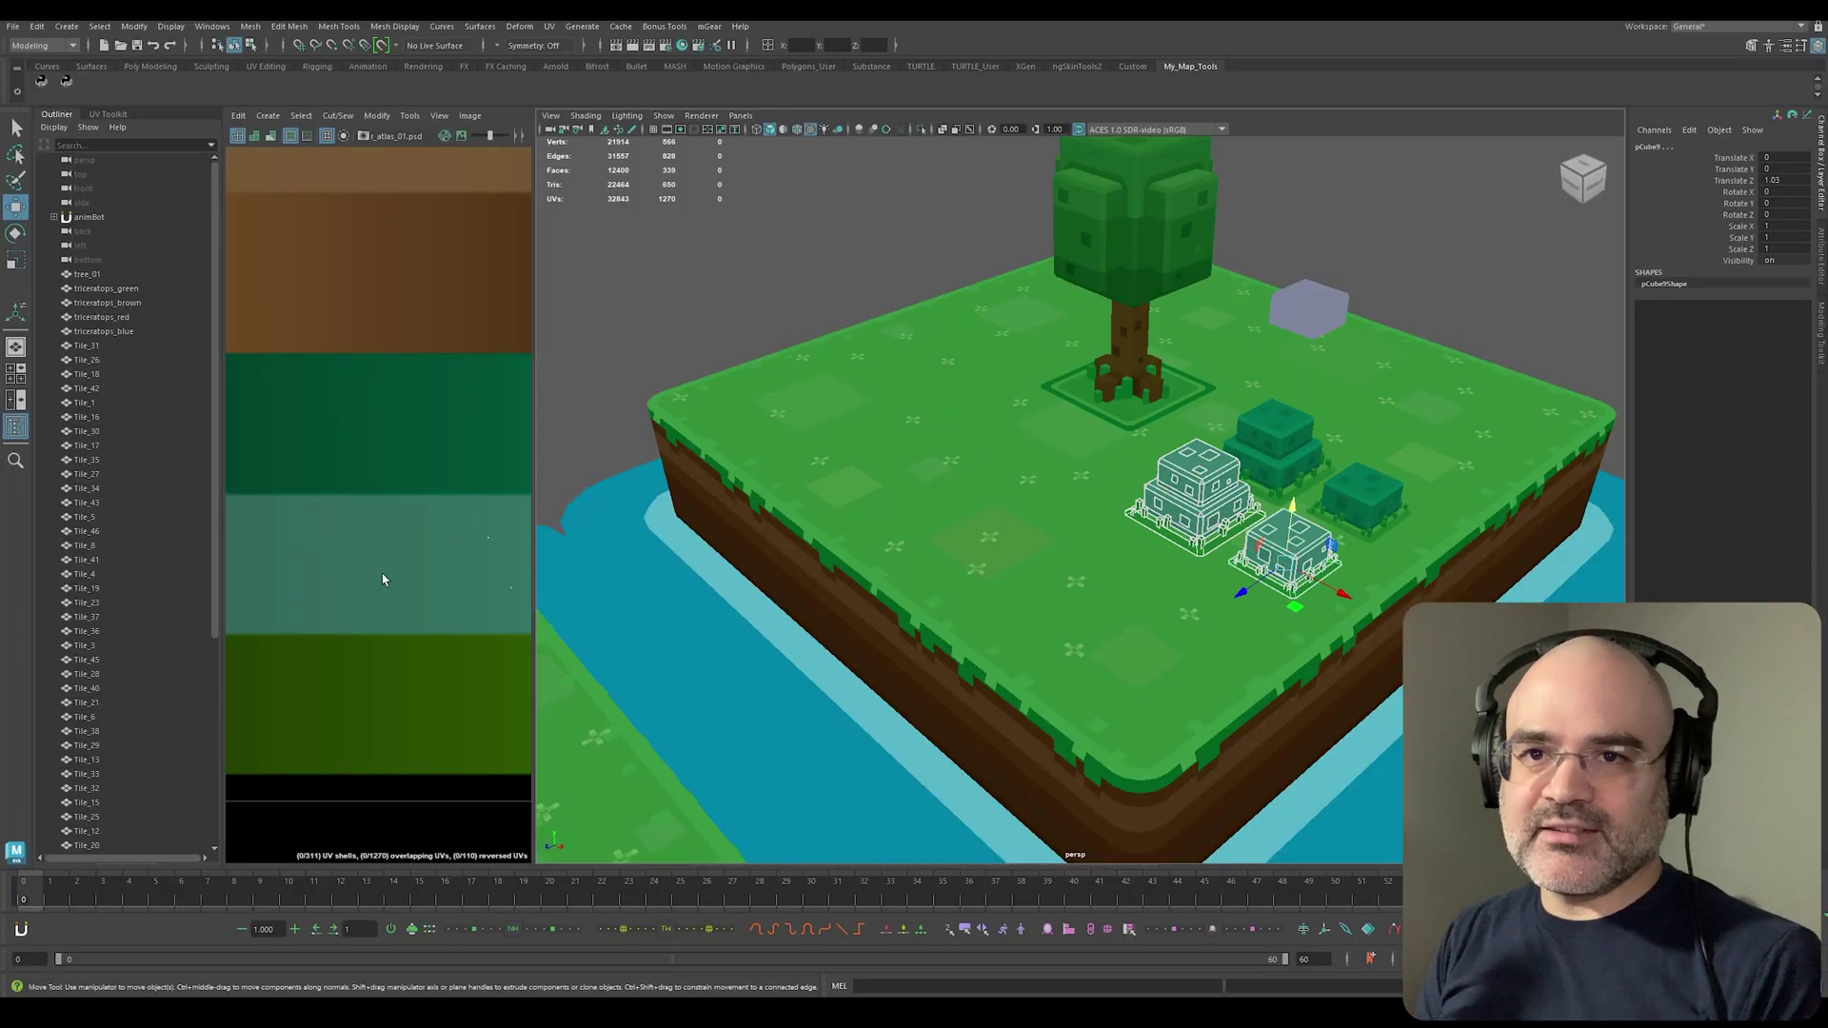
scroll(381, 573, down, 2)
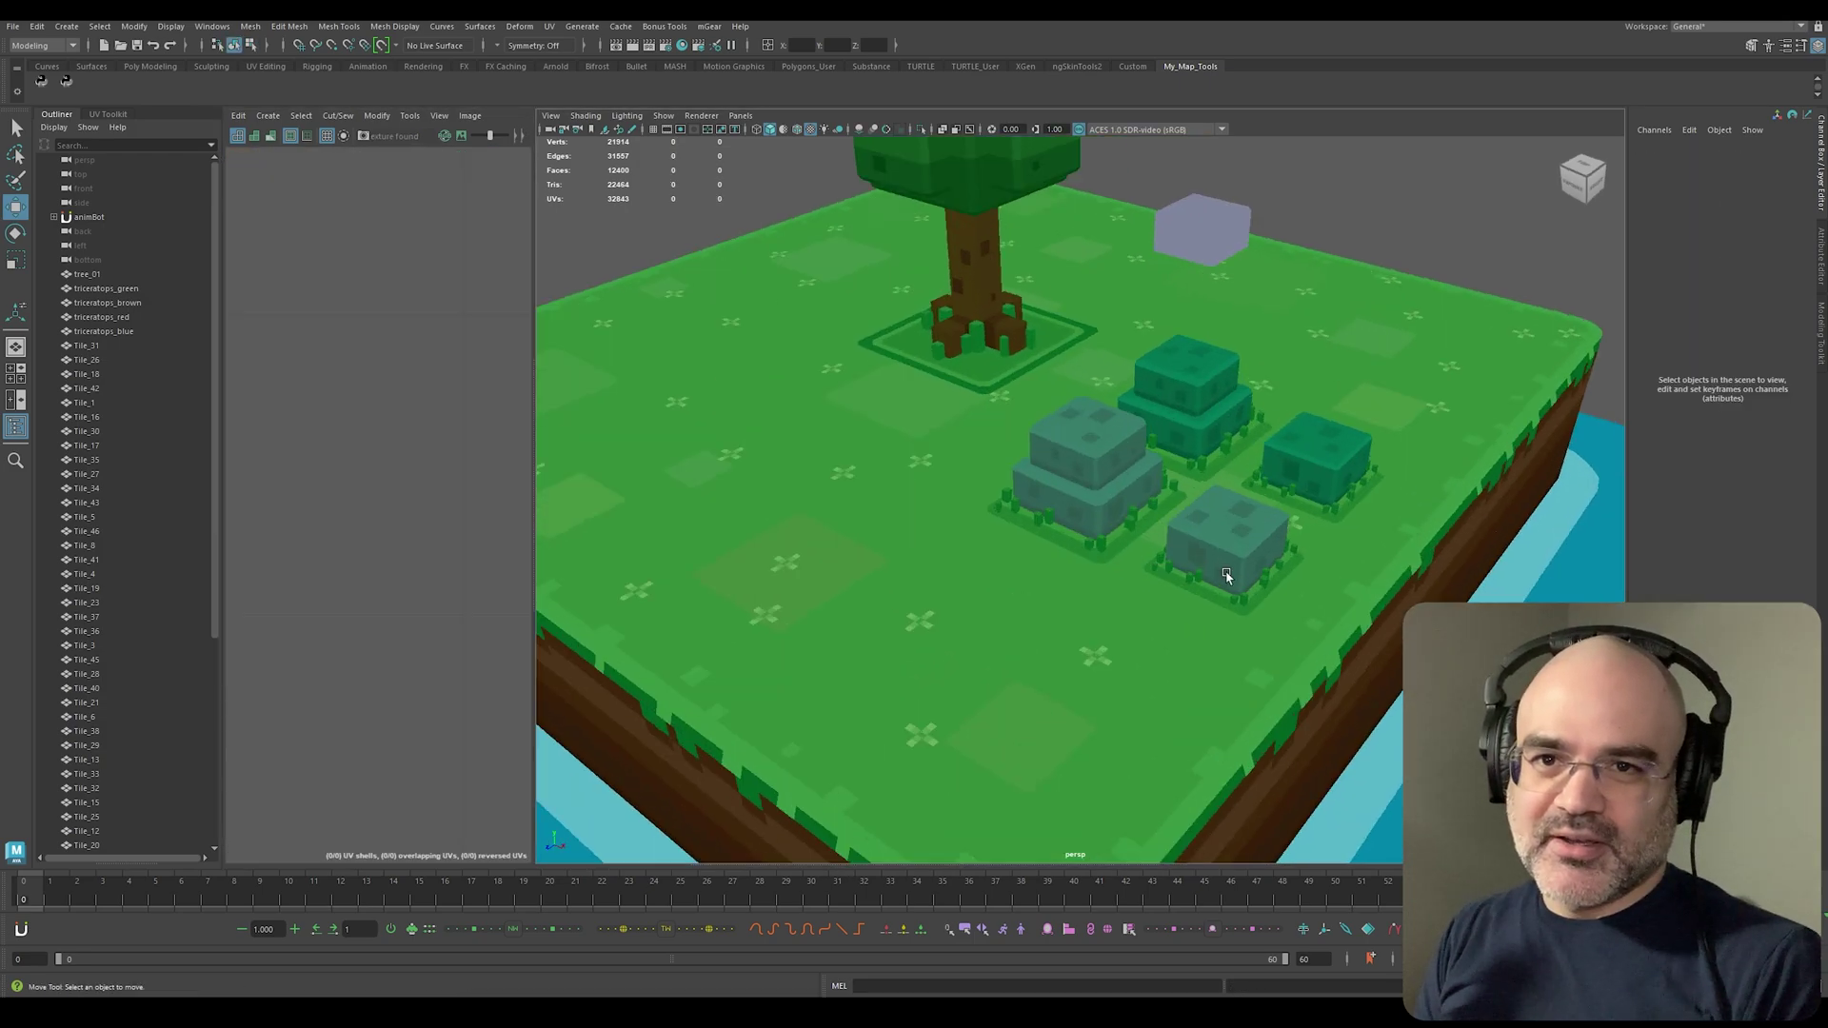
Step: Frame the pale bushes and enlarge the UV editor to examine their shades on the pale teal atlas strip
click(1241, 583)
key(ctrl+1)
key(f)
key(ctrl+1)
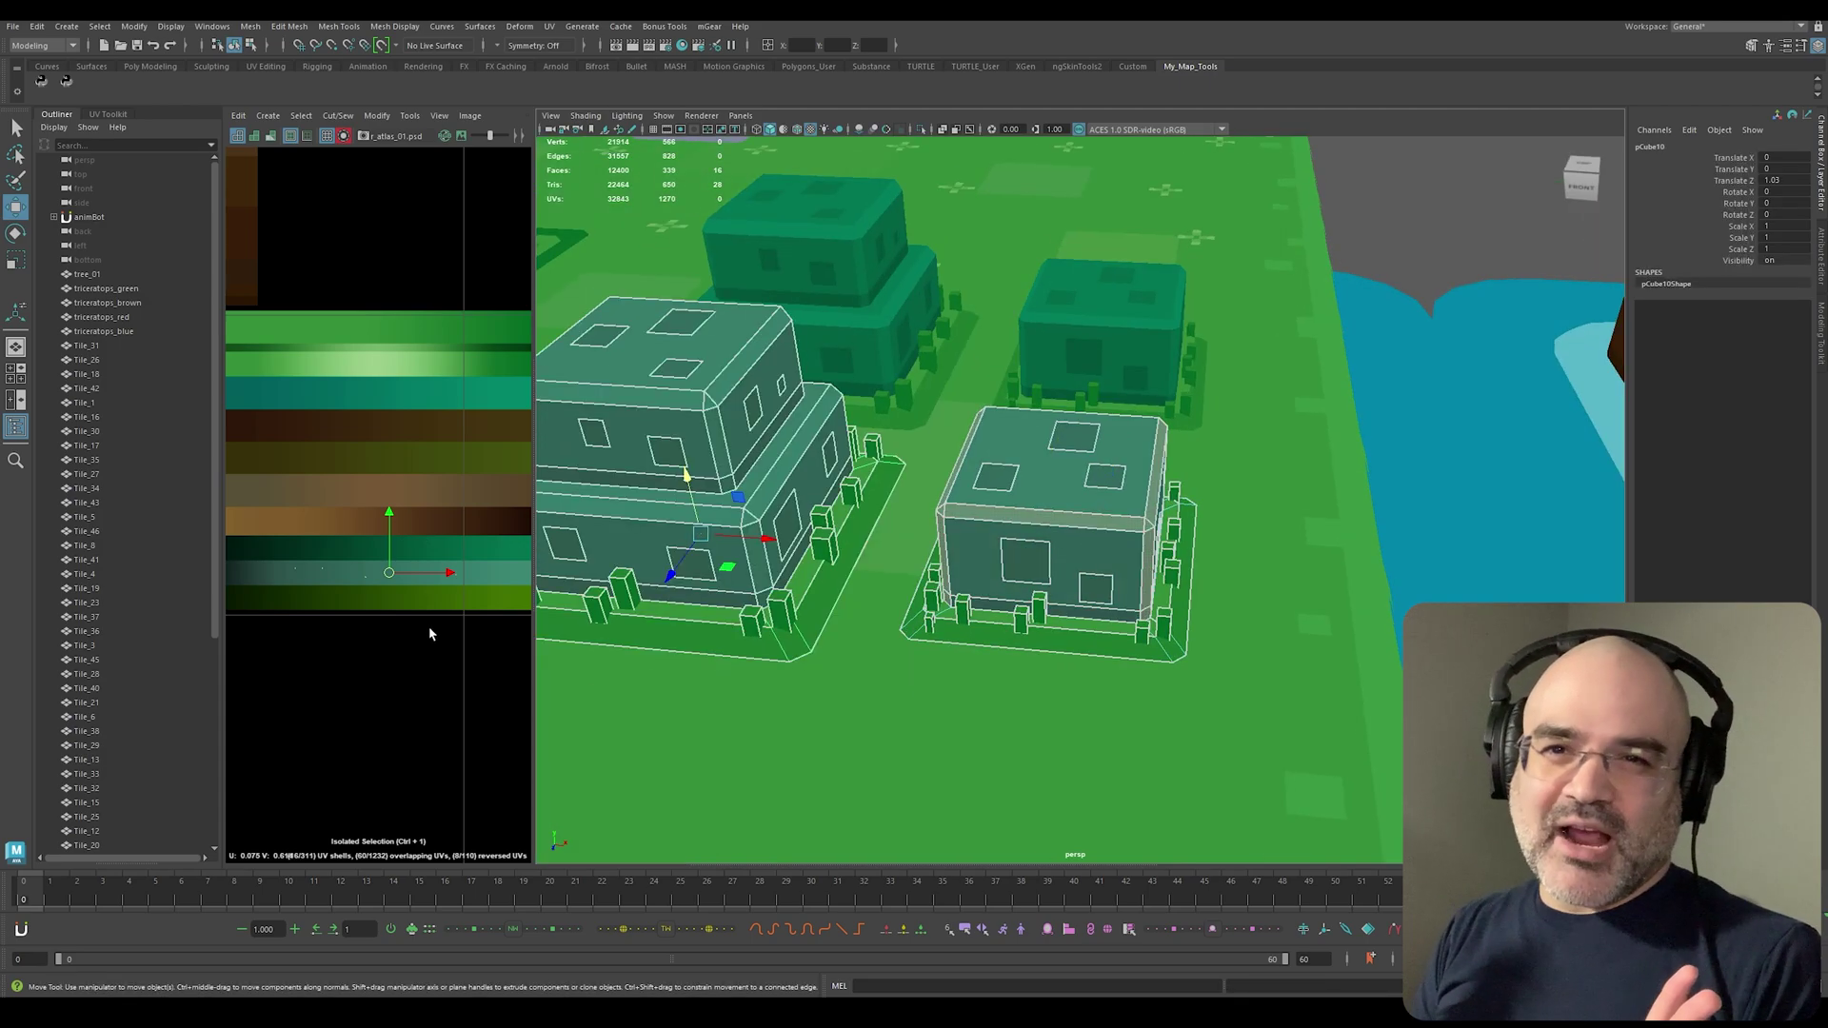
key(space)
click(828, 543)
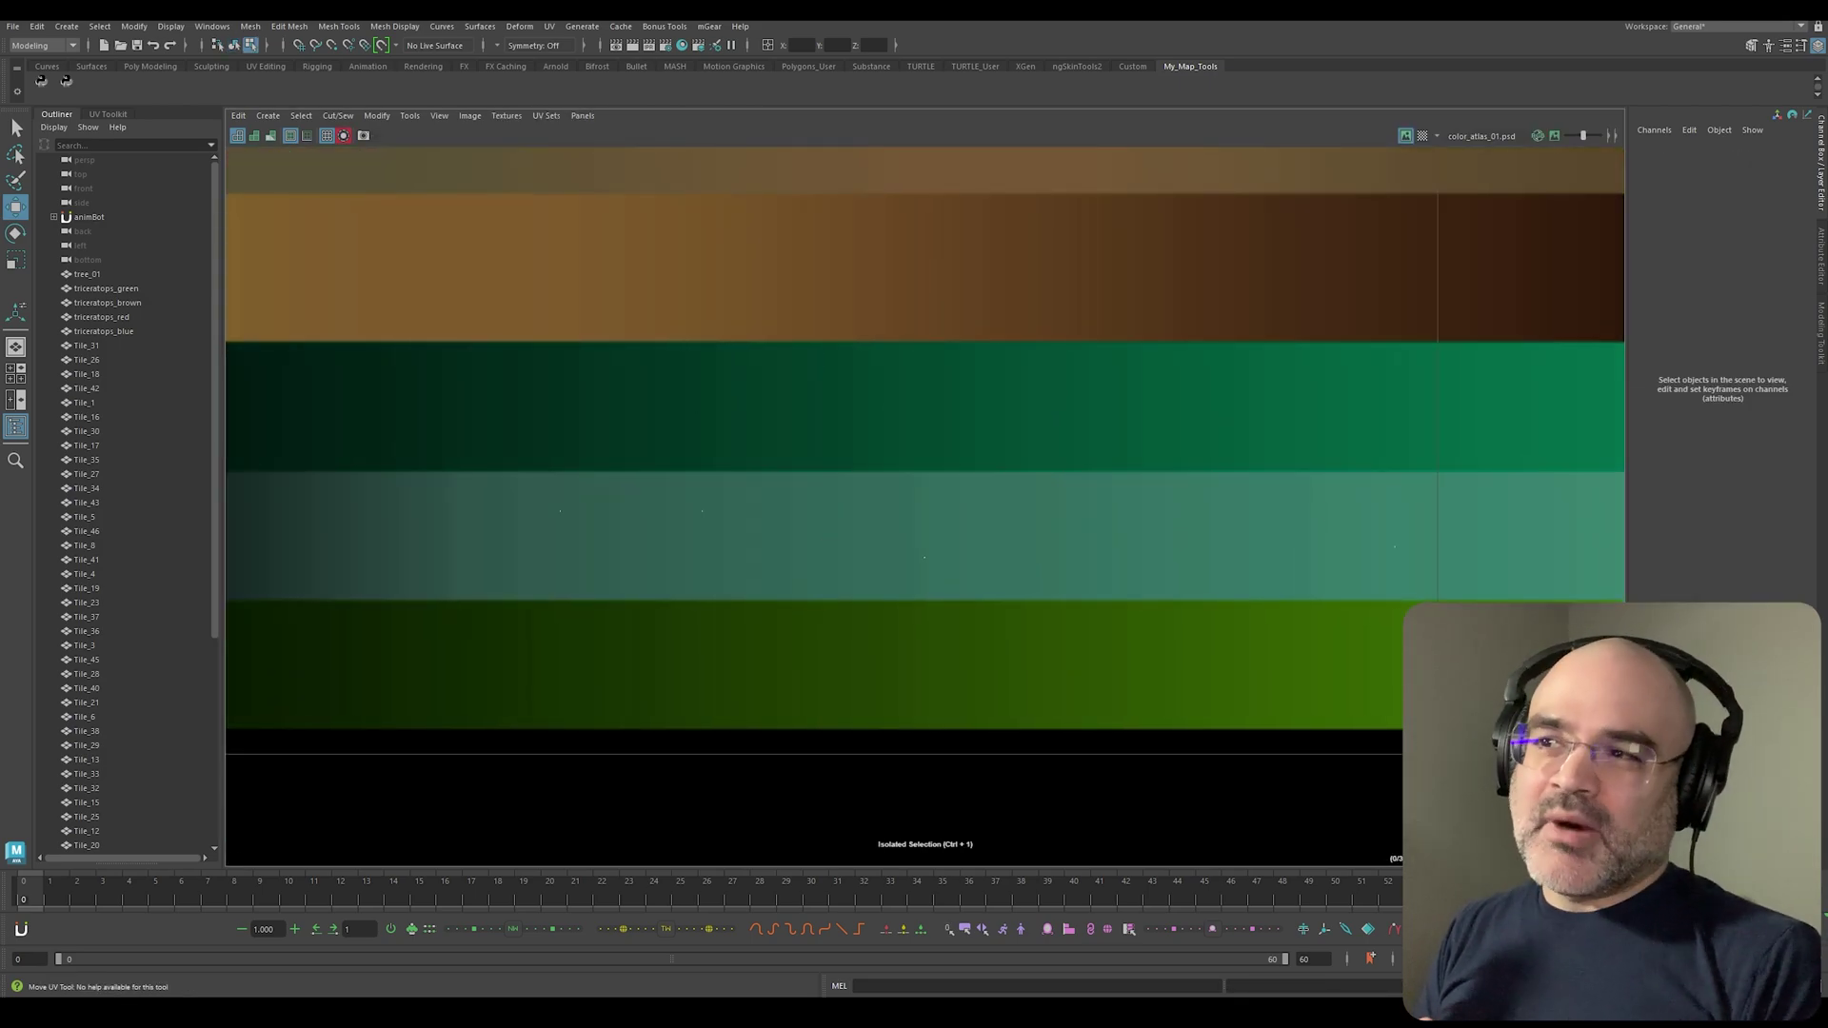
Step: Separate the pale bushes, combine their cube bodies without patches, bases or tufts, and isolate the bodies
key(space)
key(ctrl+z)
alt+drag(951, 428, 1068, 392)
key(ctrl+1)
shift+click(863, 335)
alt+drag(862, 335, 891, 528)
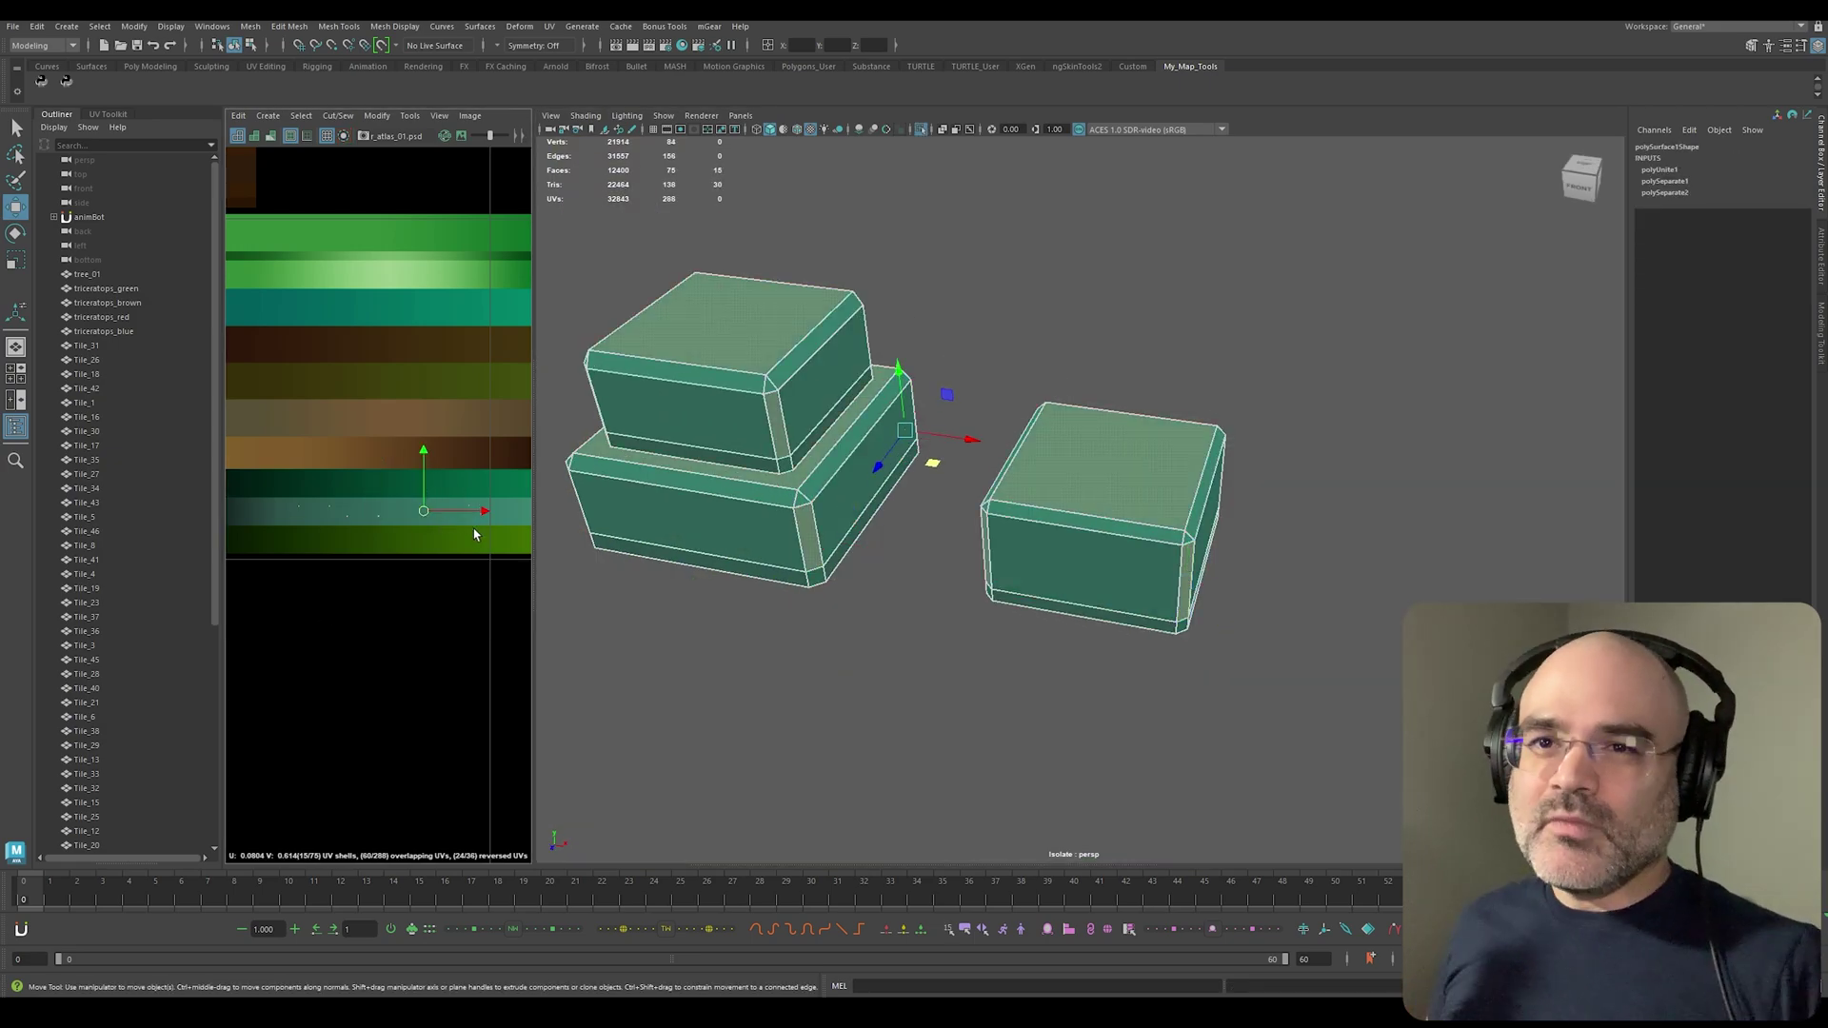
Step: Shift the pale bush bodies' UVs along the pale teal atlas strip and compare their shade with the green bushes on the map
scroll(430, 605, up, 2)
scroll(796, 599, down, 3)
click(1126, 380)
alt+drag(796, 600, 1018, 688)
key(ctrl+z)
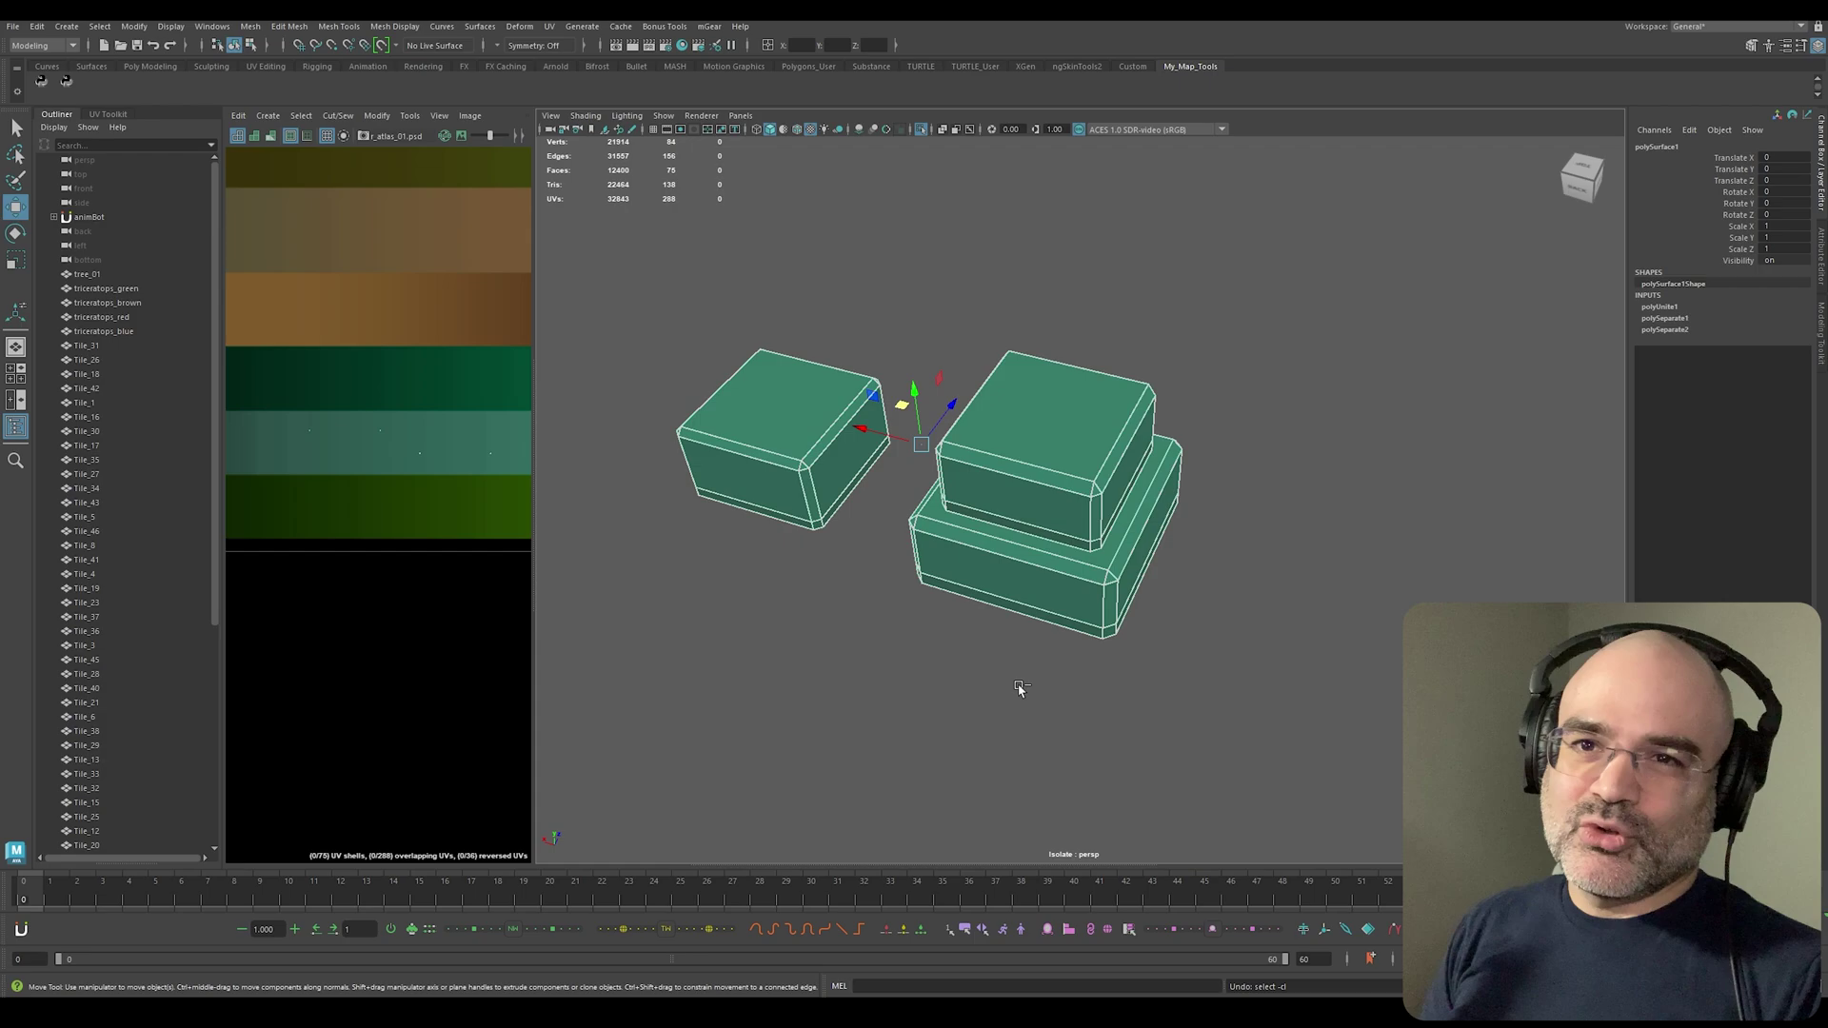
drag(266, 419, 413, 433)
click(1285, 460)
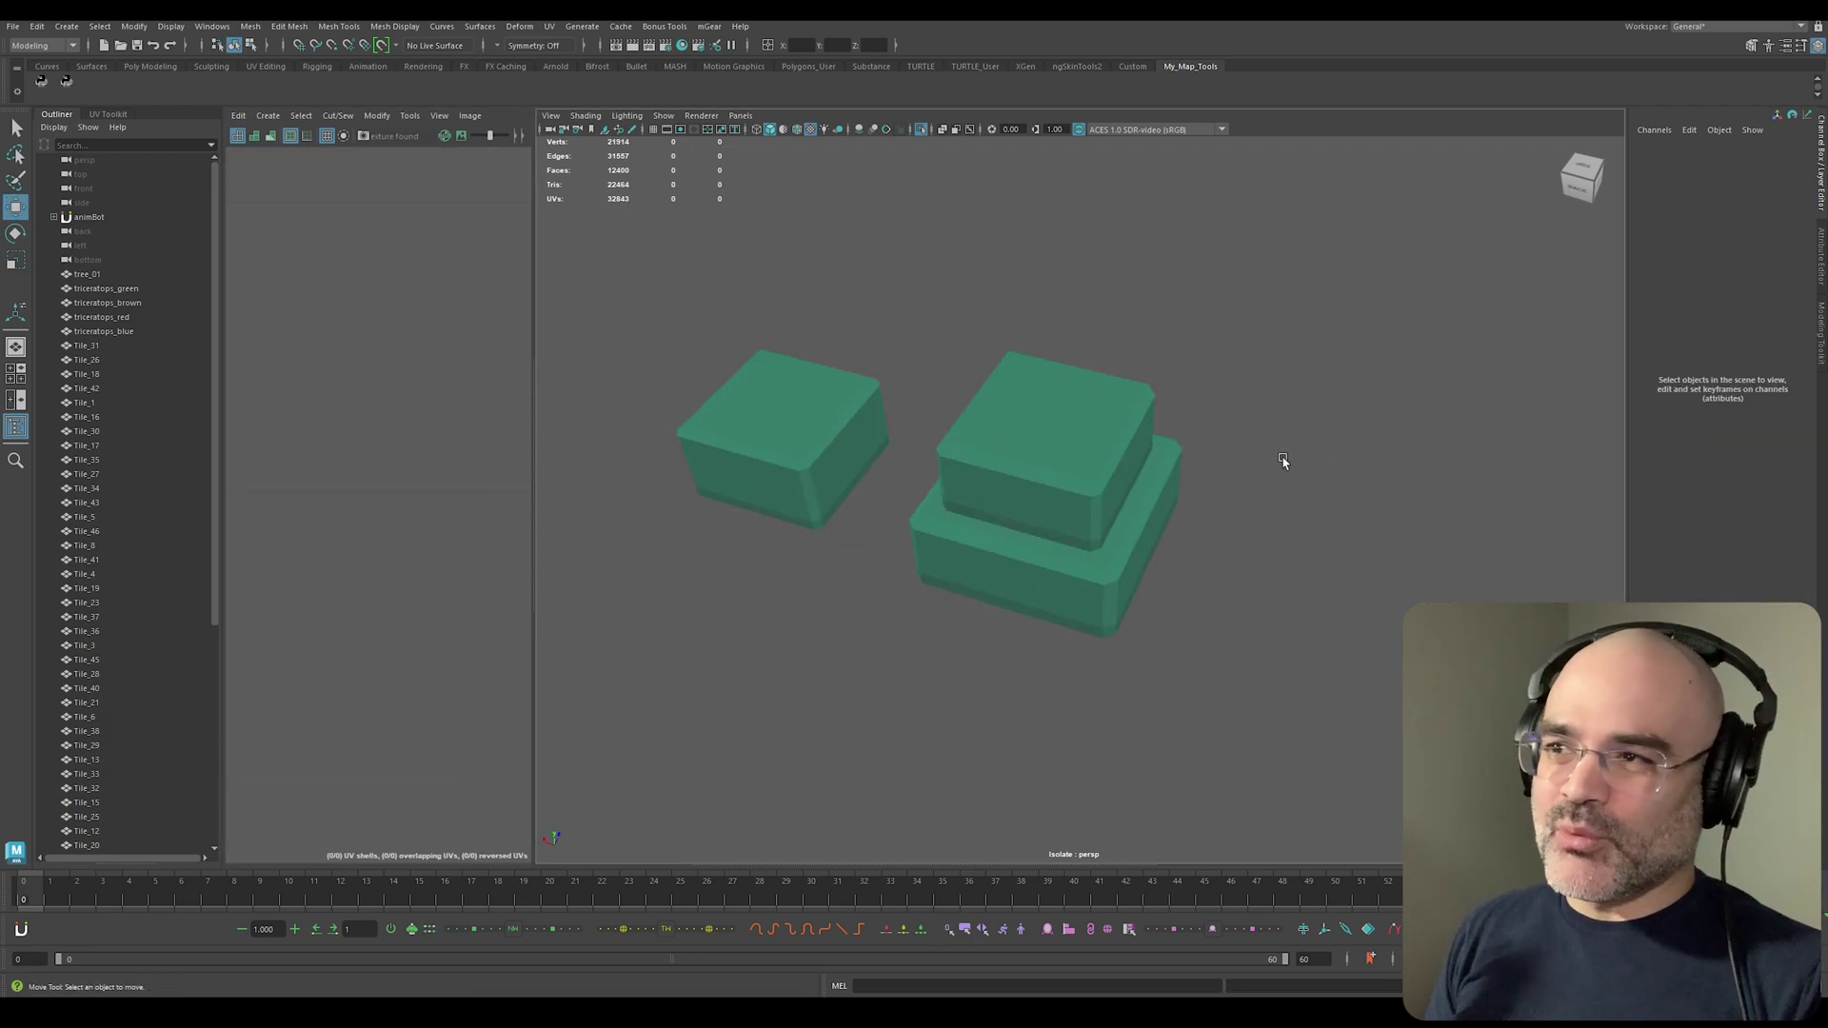
key(ctrl+z)
click(761, 667)
alt+drag(762, 666, 1006, 512)
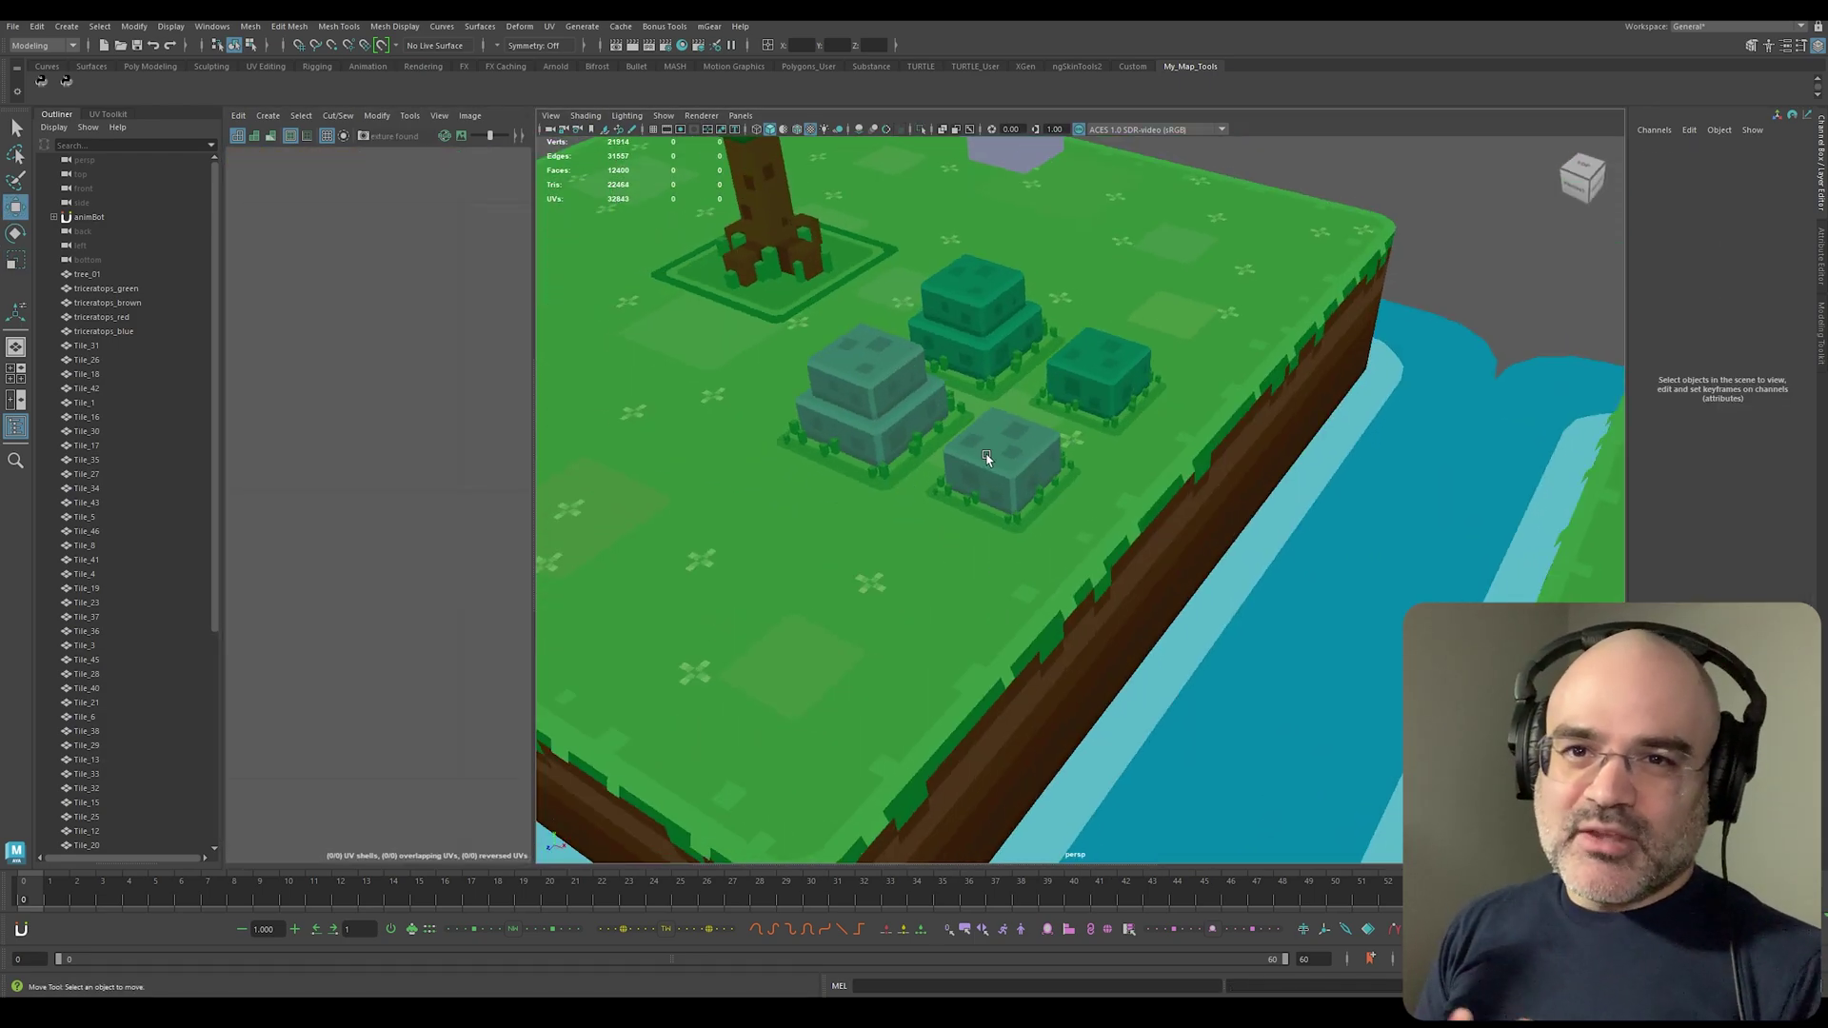
key(ctrl+z)
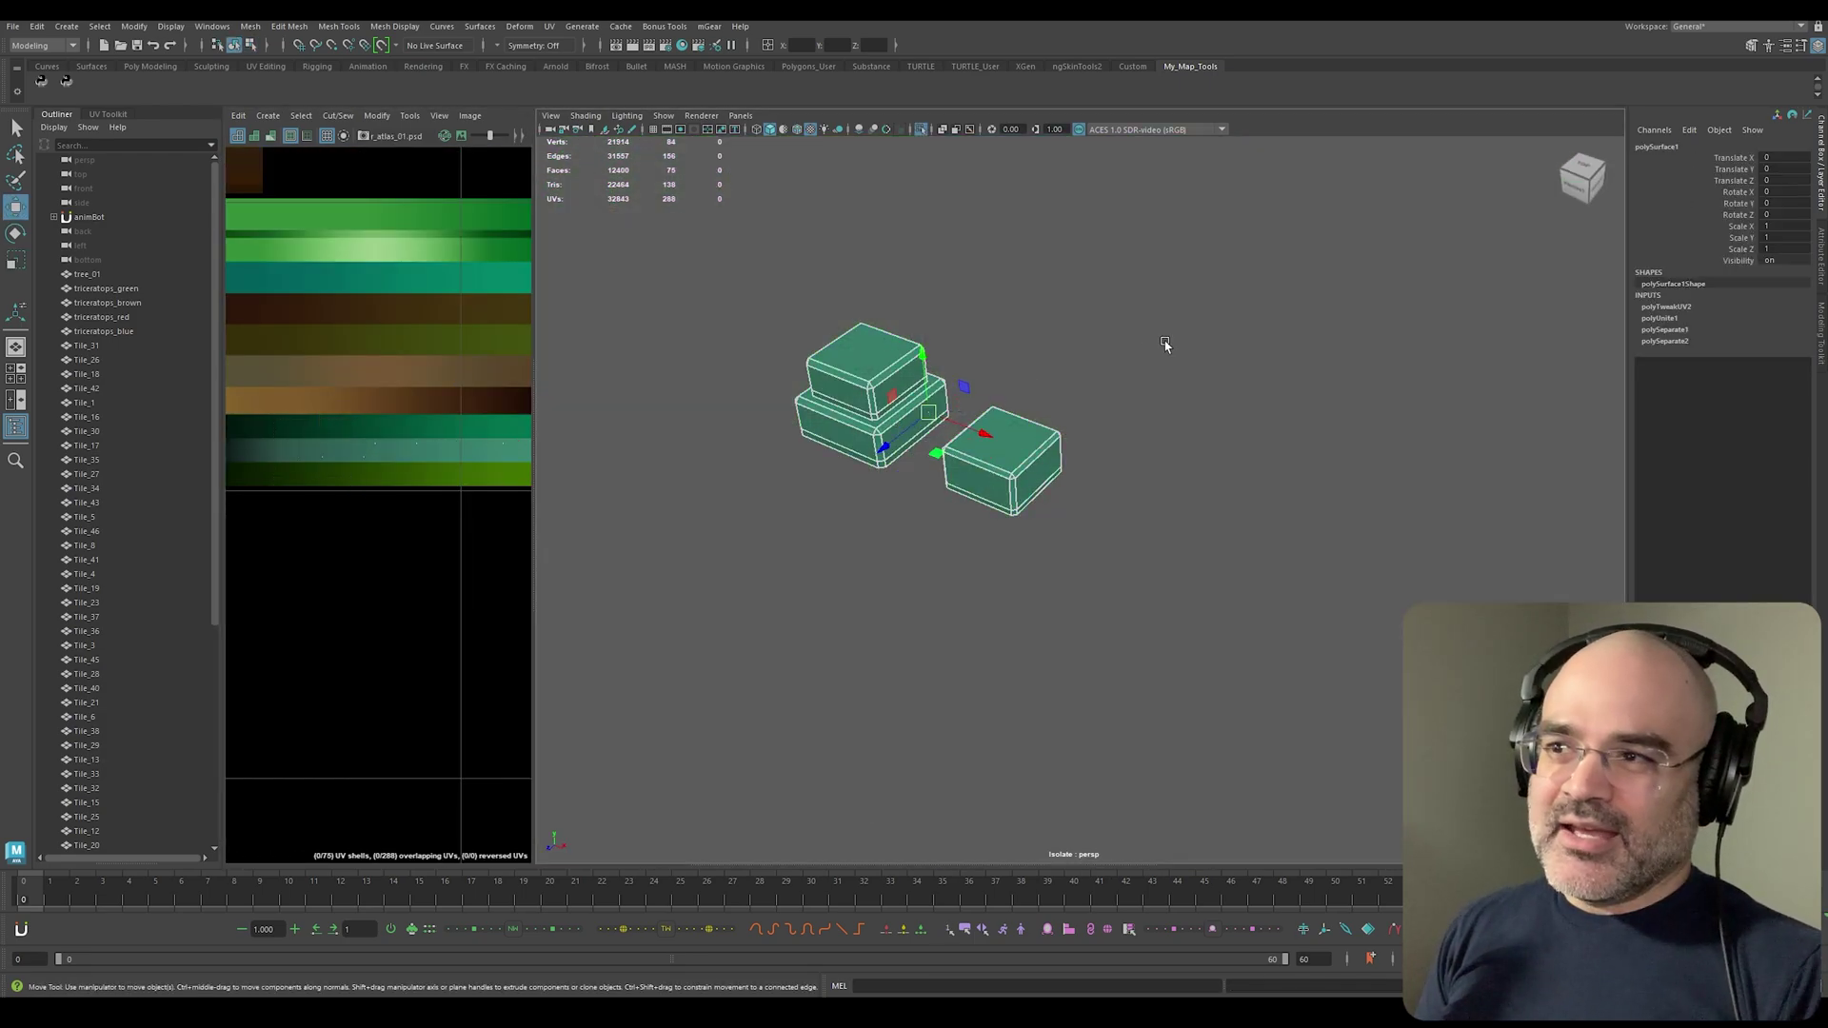
click(1166, 351)
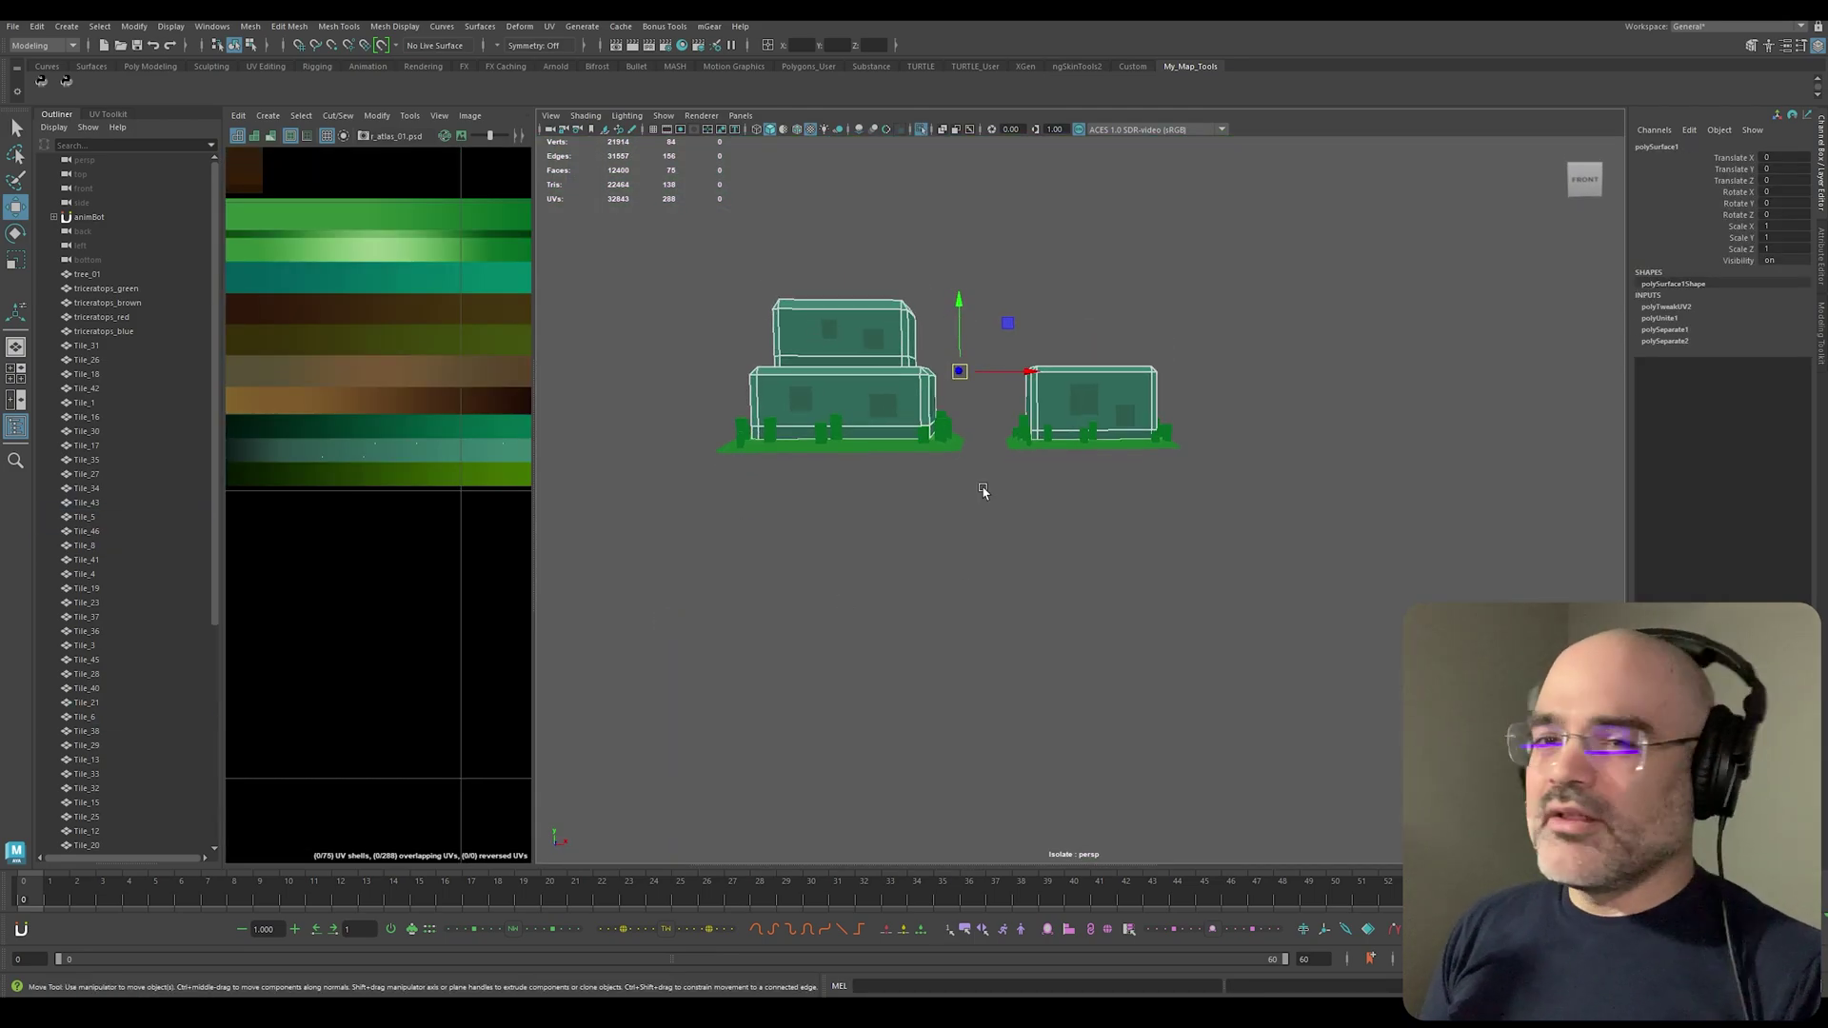
Step: Combine the square patches of both pale bushes and shift their UVs on the color atlas to adjust their shade
drag(716, 262, 952, 408)
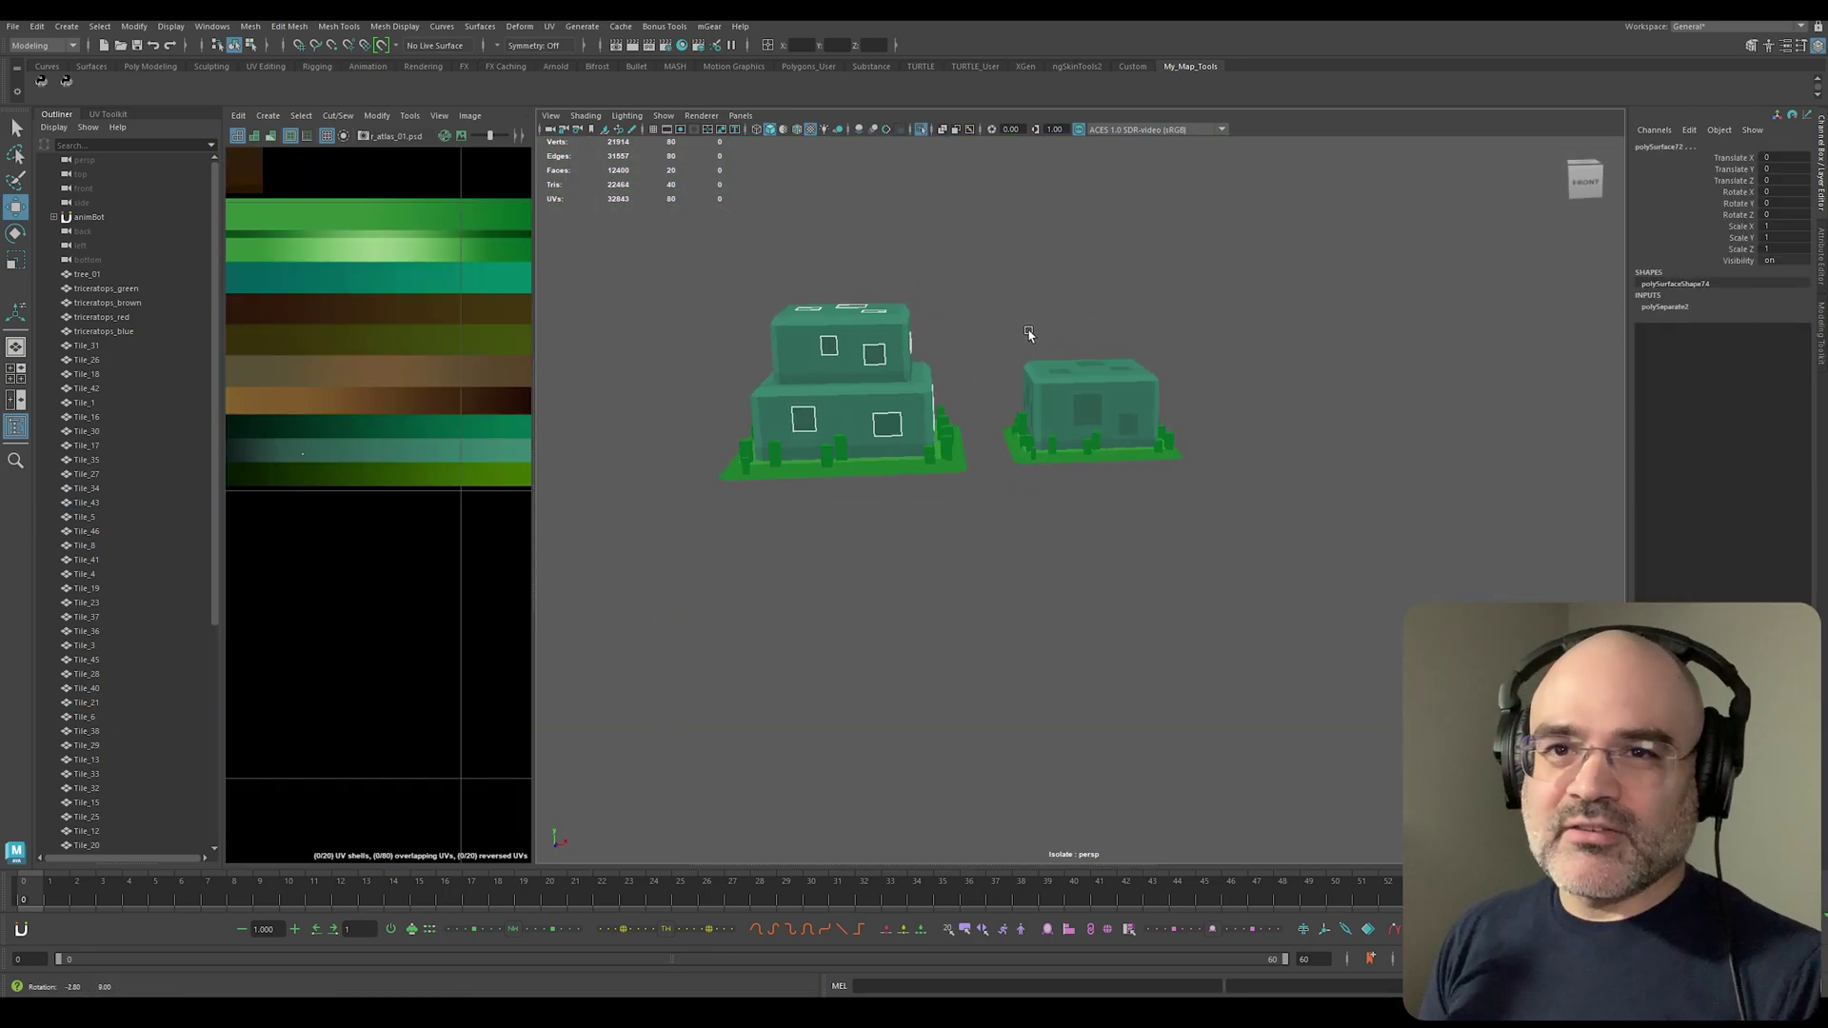
alt+drag(1025, 333, 841, 505)
right_click(1224, 327)
click(902, 440)
right_drag(852, 305, 1064, 224)
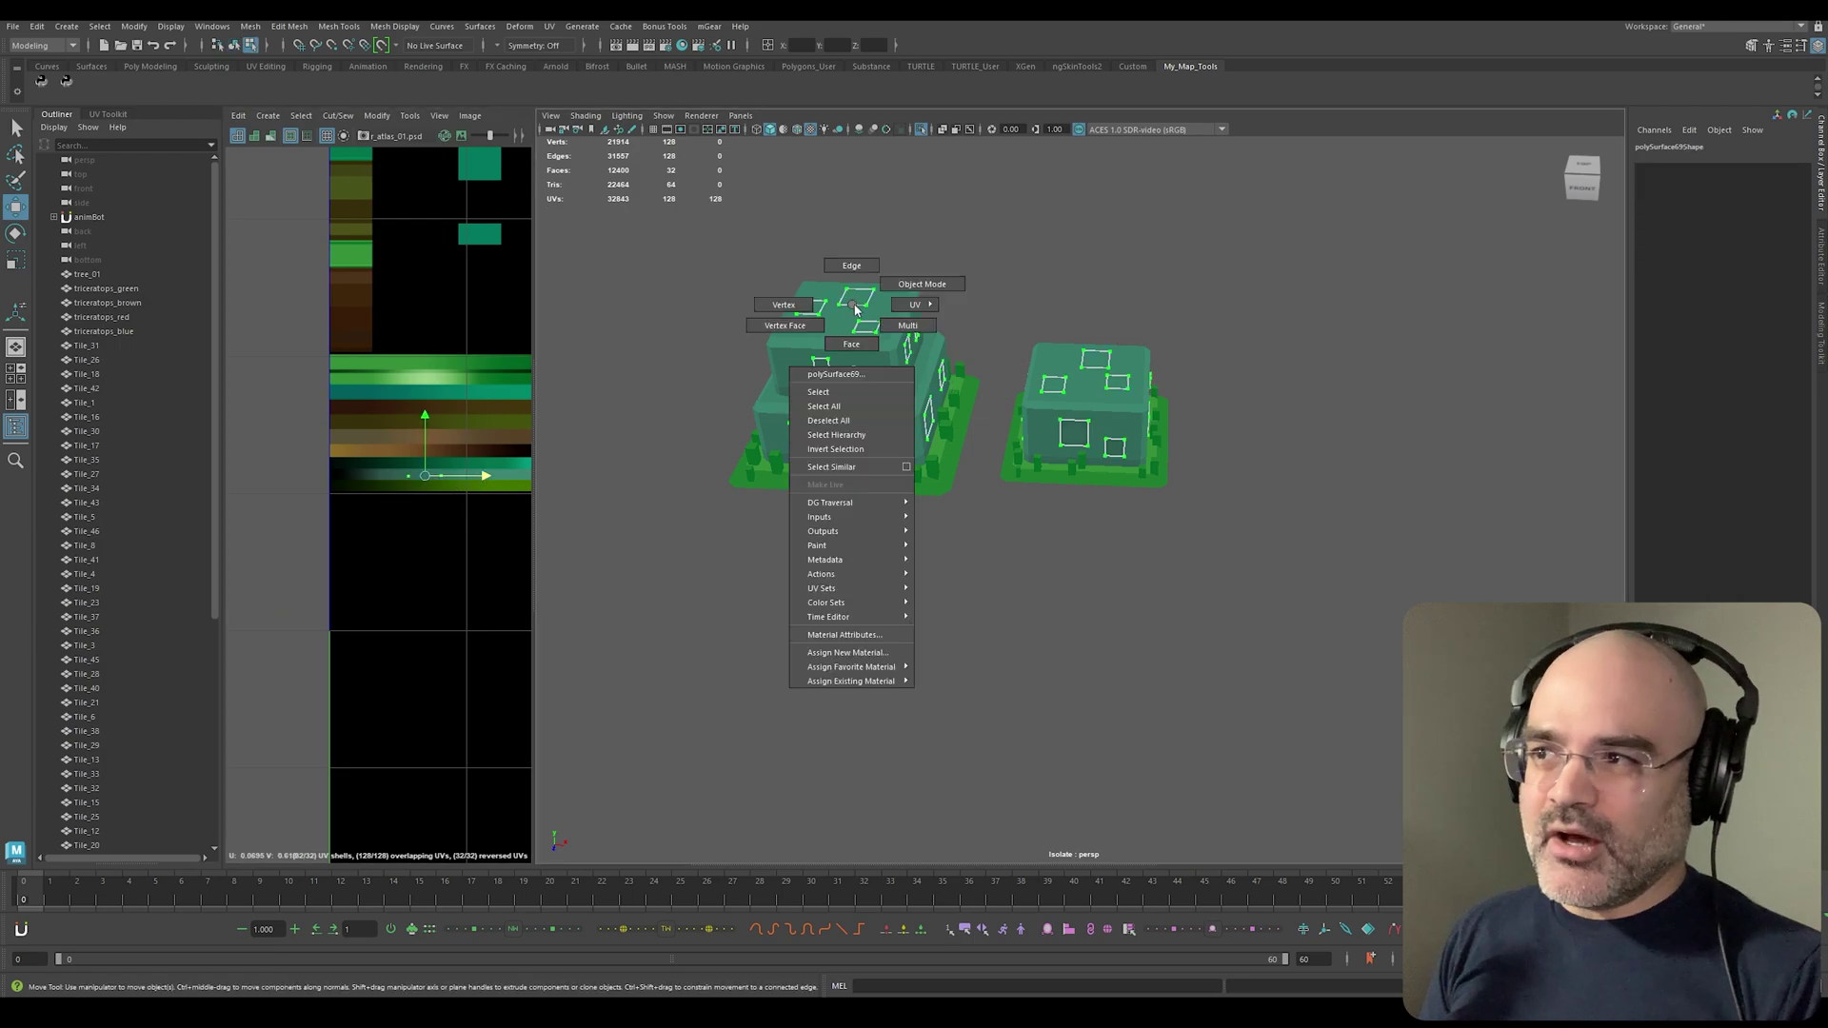
click(1190, 572)
click(1012, 360)
click(1026, 508)
scroll(1026, 507, down, 3)
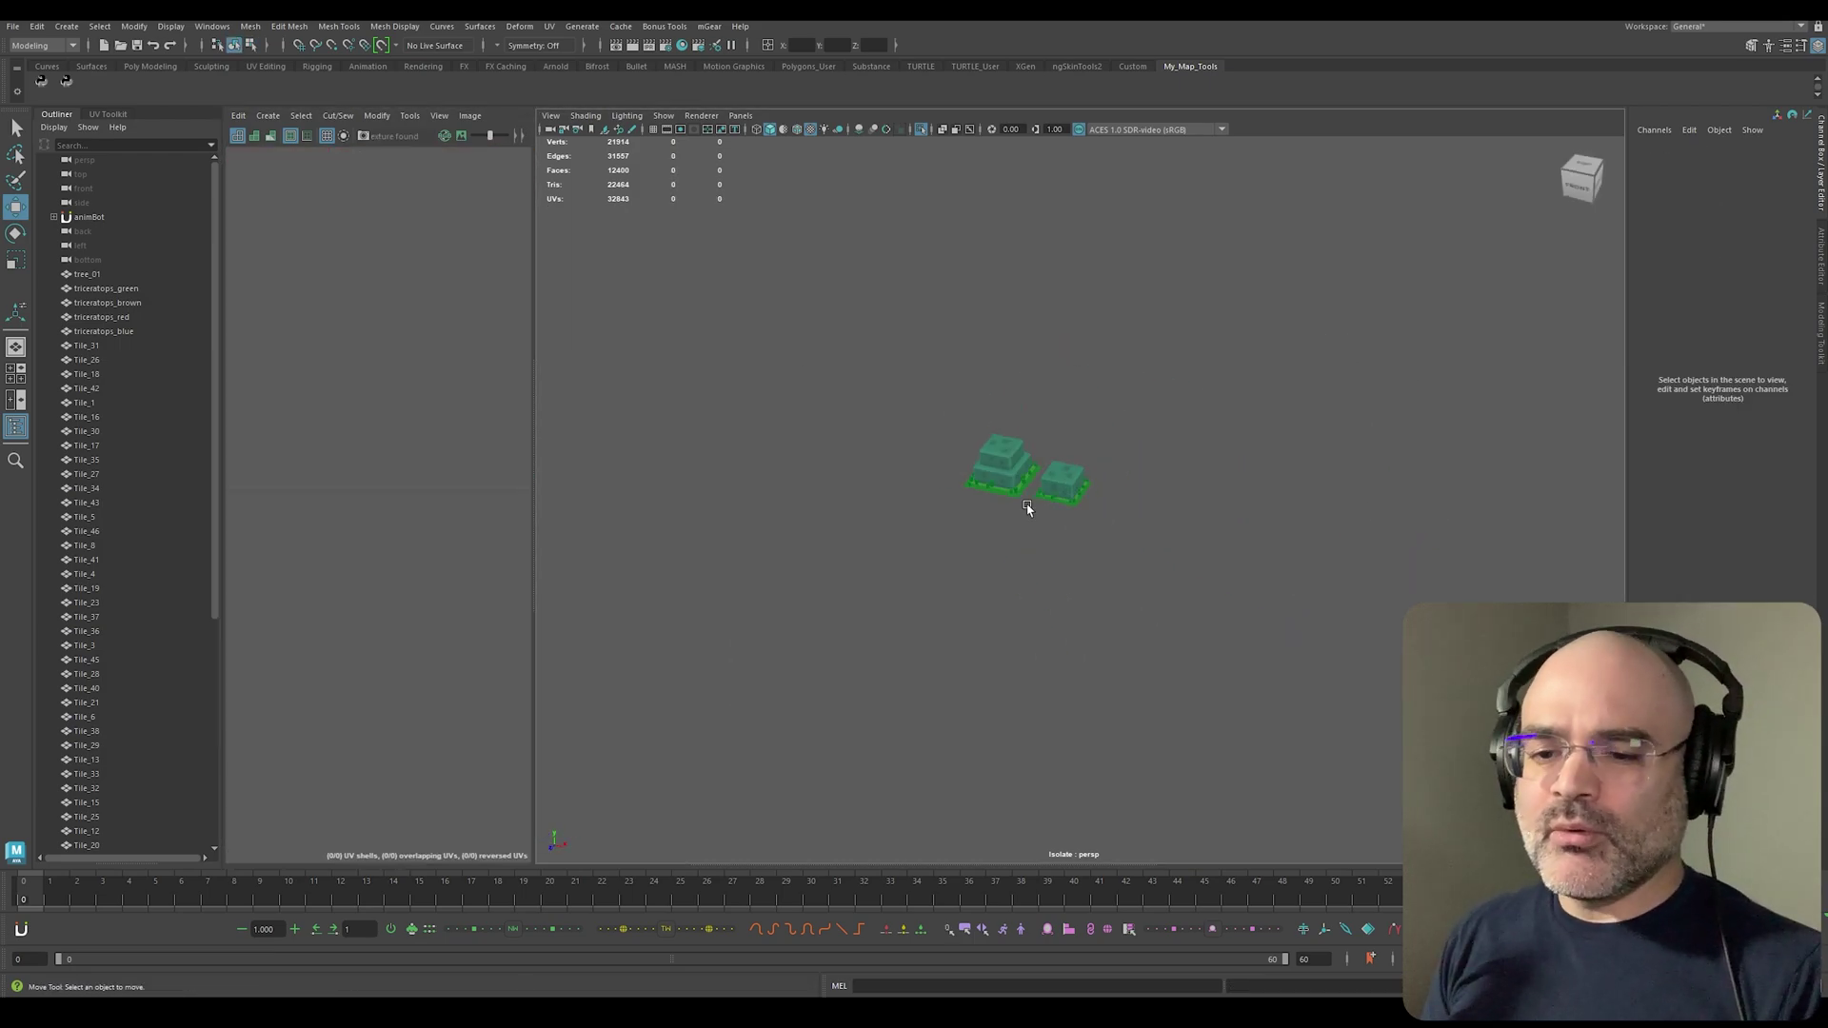
Step: Check the pale bushes' shades on the full map, isolate them, and recombine each bush's body, patches and base into one mesh
key(ctrl+1)
scroll(1023, 512, up, 3)
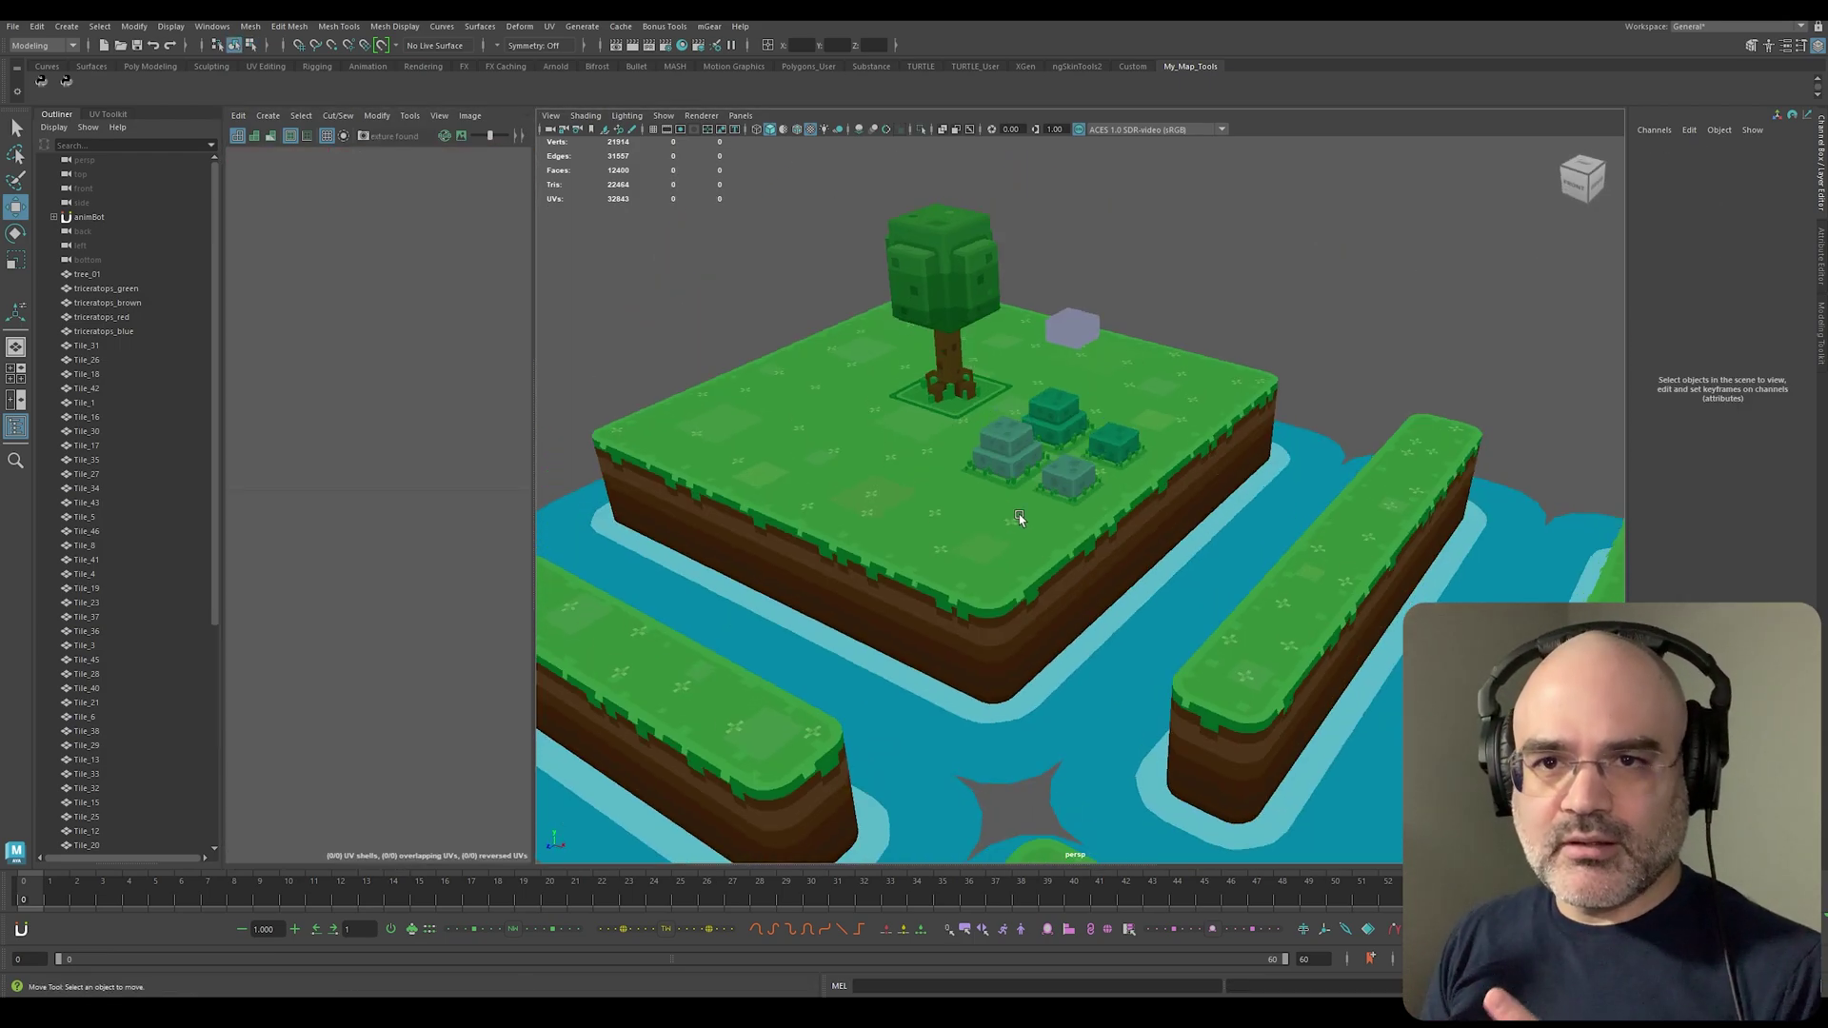
alt+drag(1019, 517, 1019, 381)
scroll(1018, 380, up, 3)
drag(1180, 571, 963, 377)
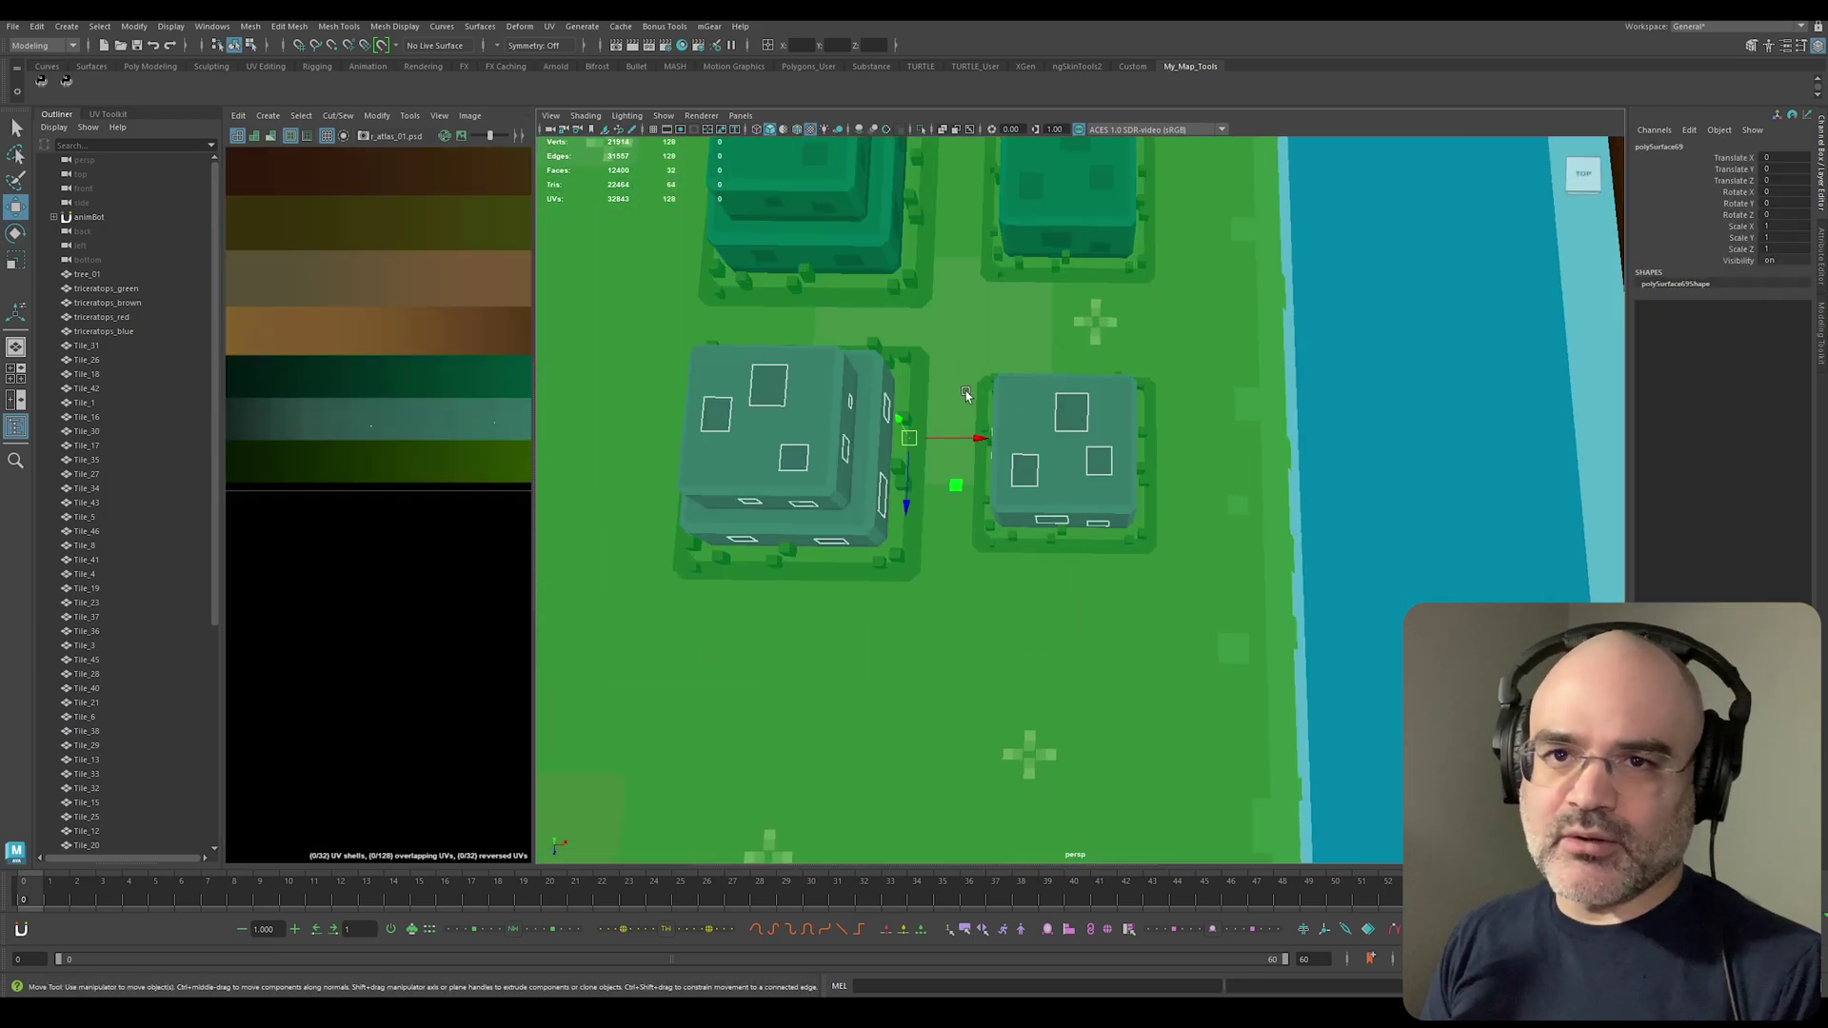
key(ctrl+1)
click(1057, 447)
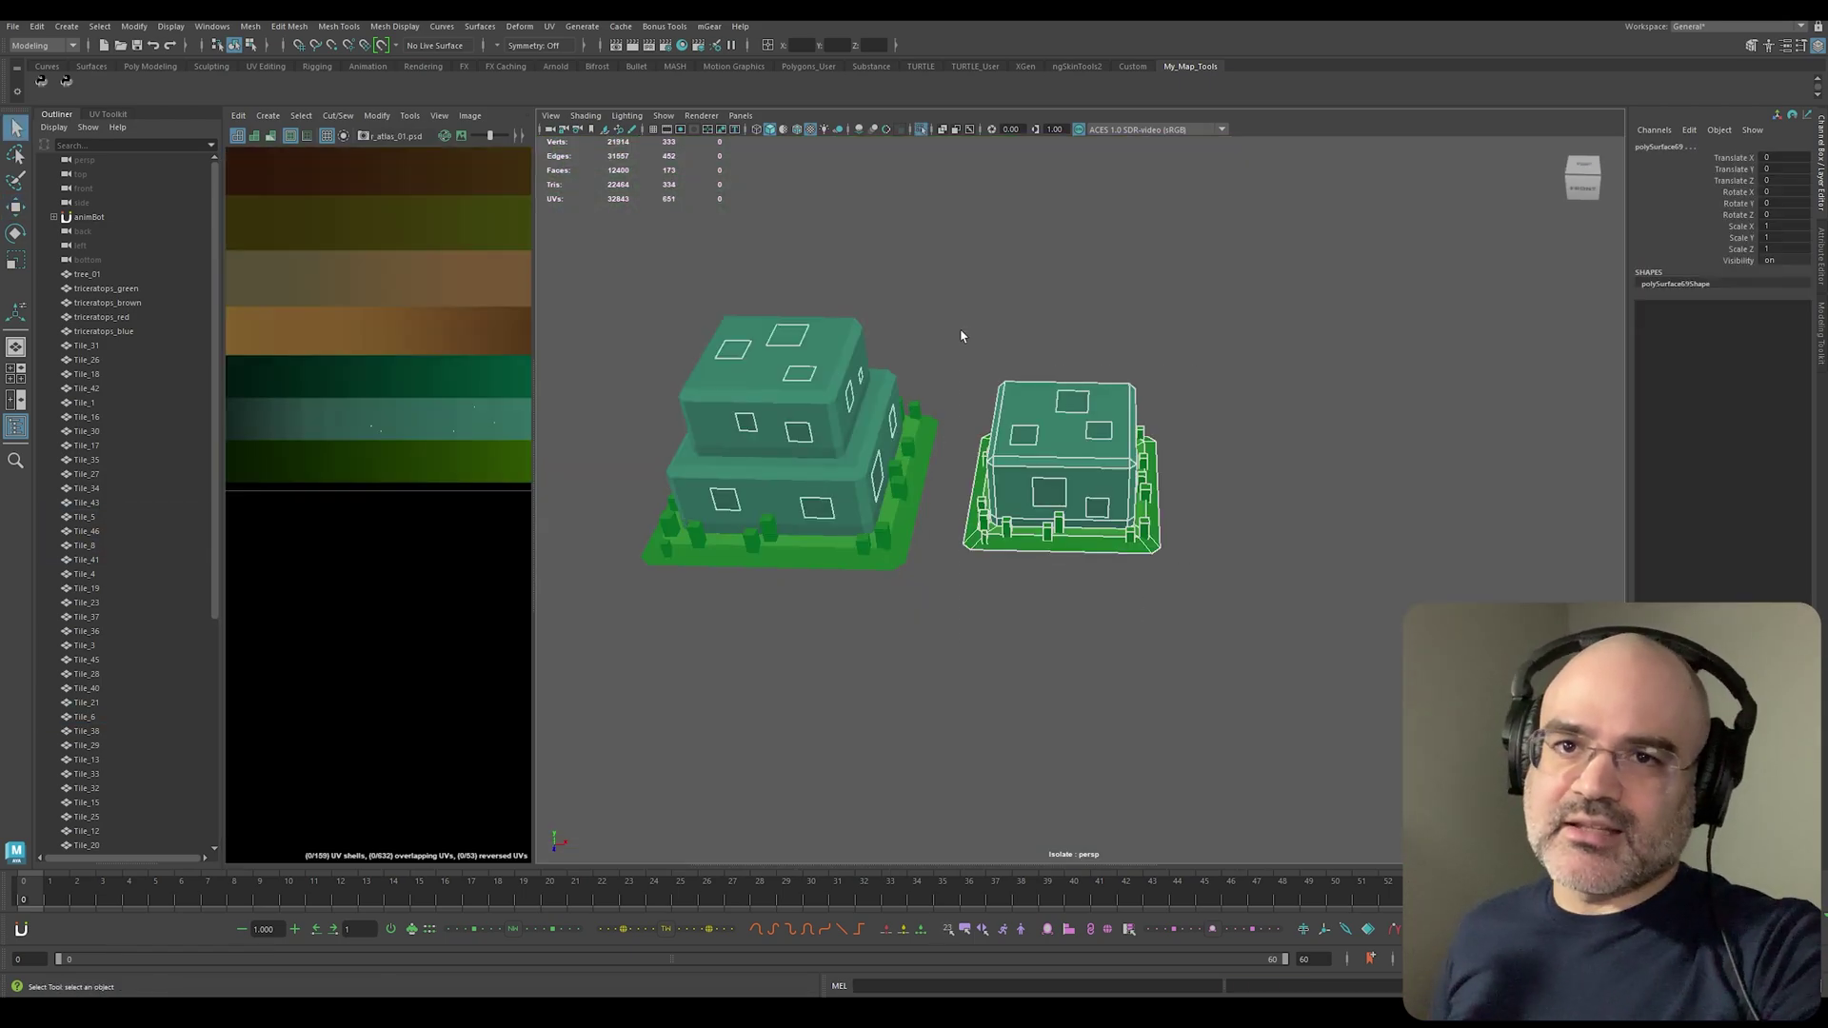
shift+right_click(1223, 490)
click(1178, 772)
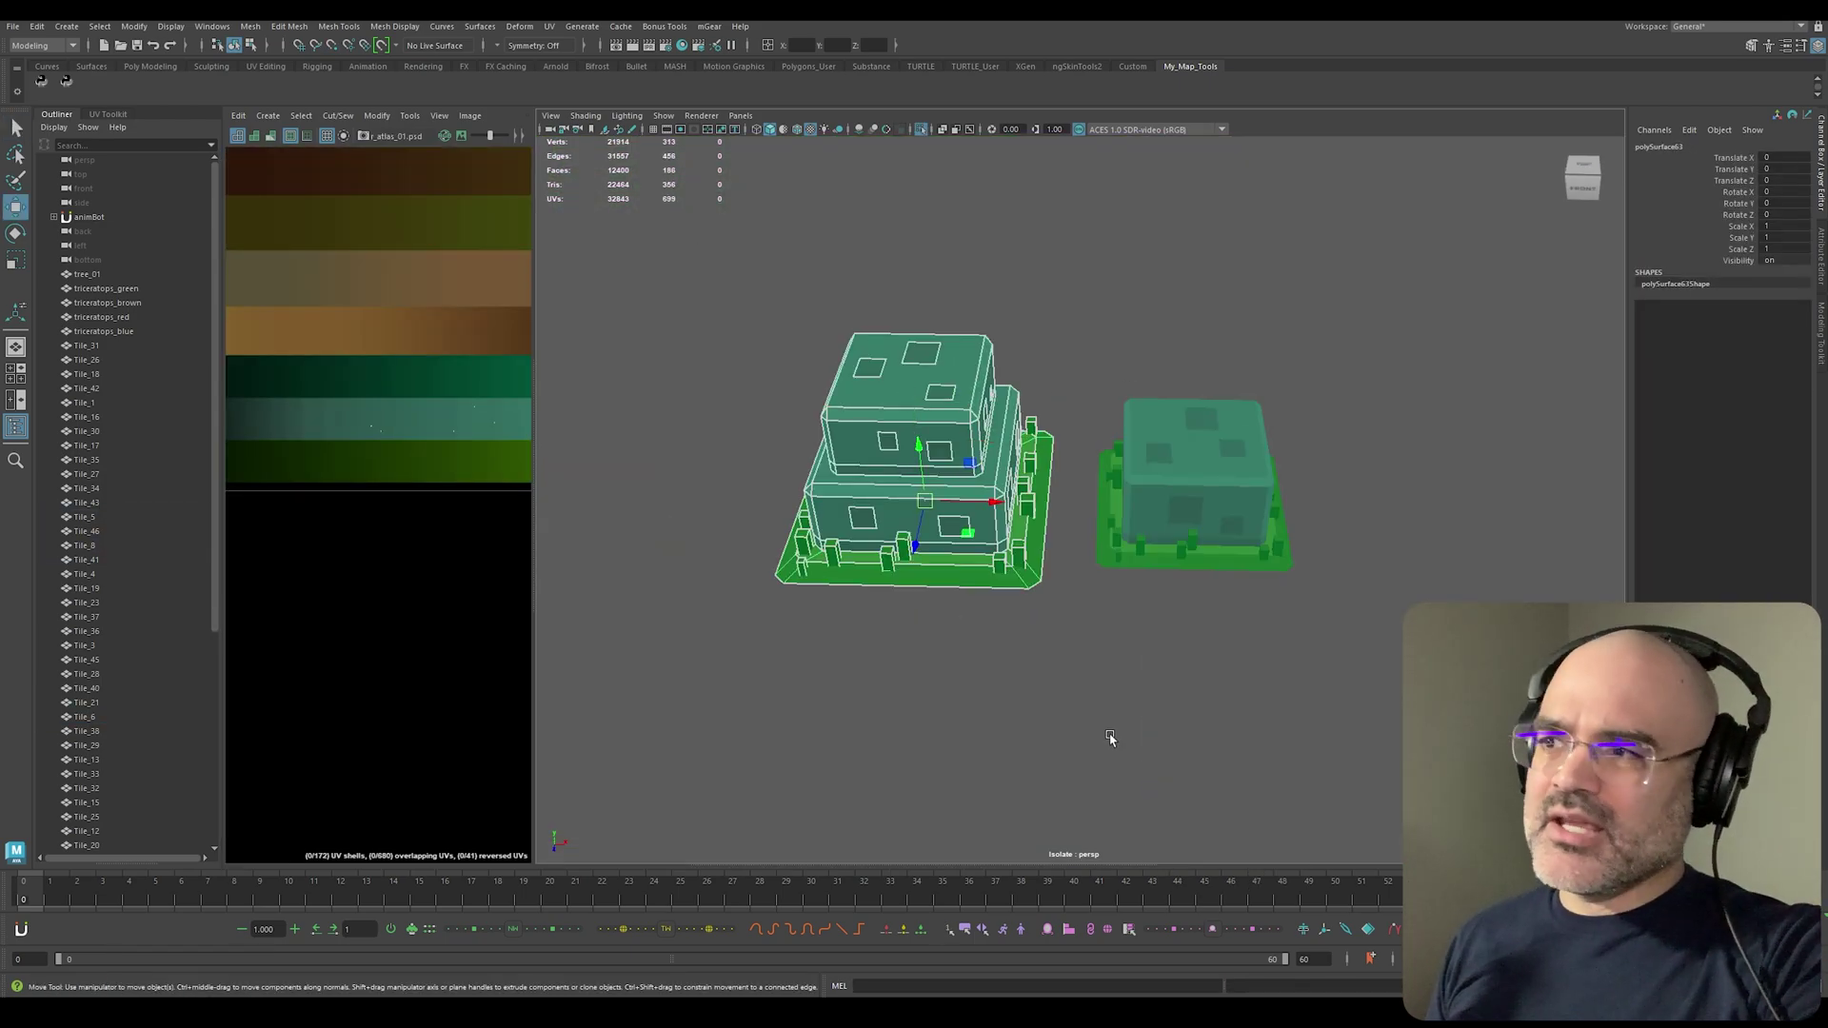
Step: Adjust the position and size of the square patches on the two-tier pale bush's top face
alt+drag(1099, 621, 1104, 533)
click(1163, 468)
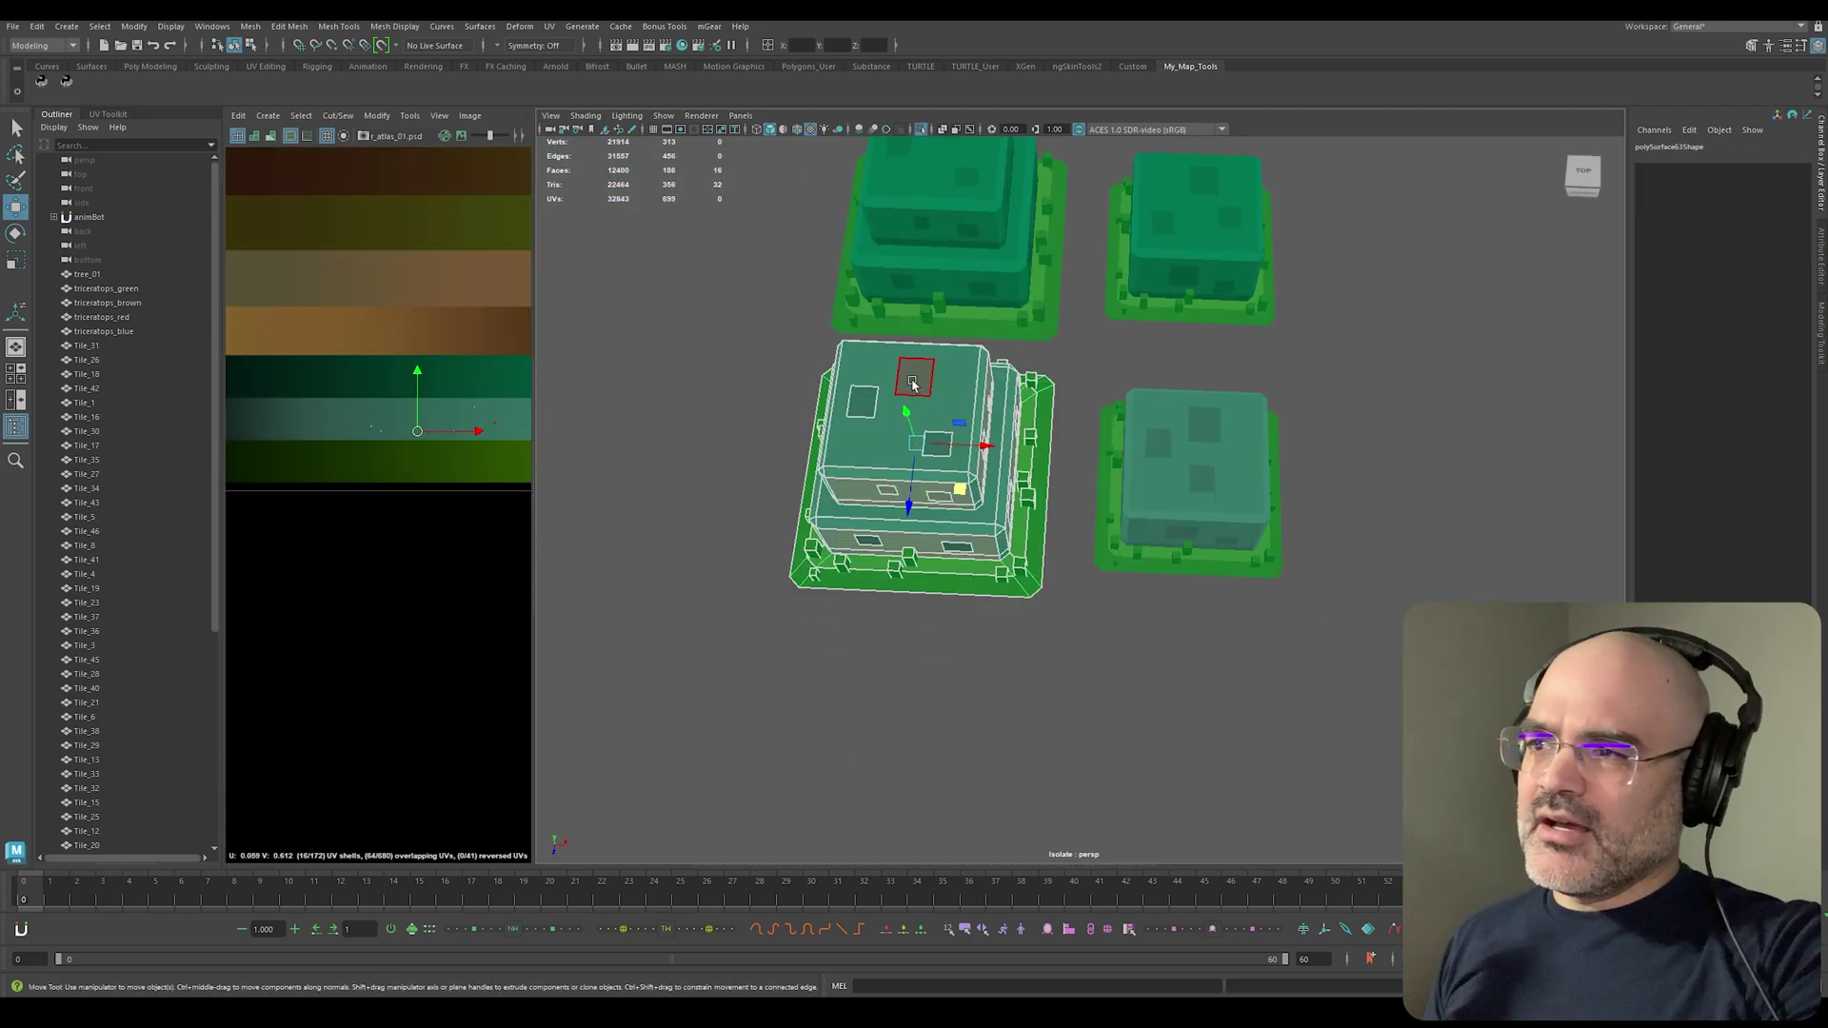
alt+drag(1057, 485, 1171, 693)
click(1142, 387)
click(1171, 692)
click(1171, 666)
key(f)
key(r)
right_click(1024, 528)
scroll(1140, 543, down, 5)
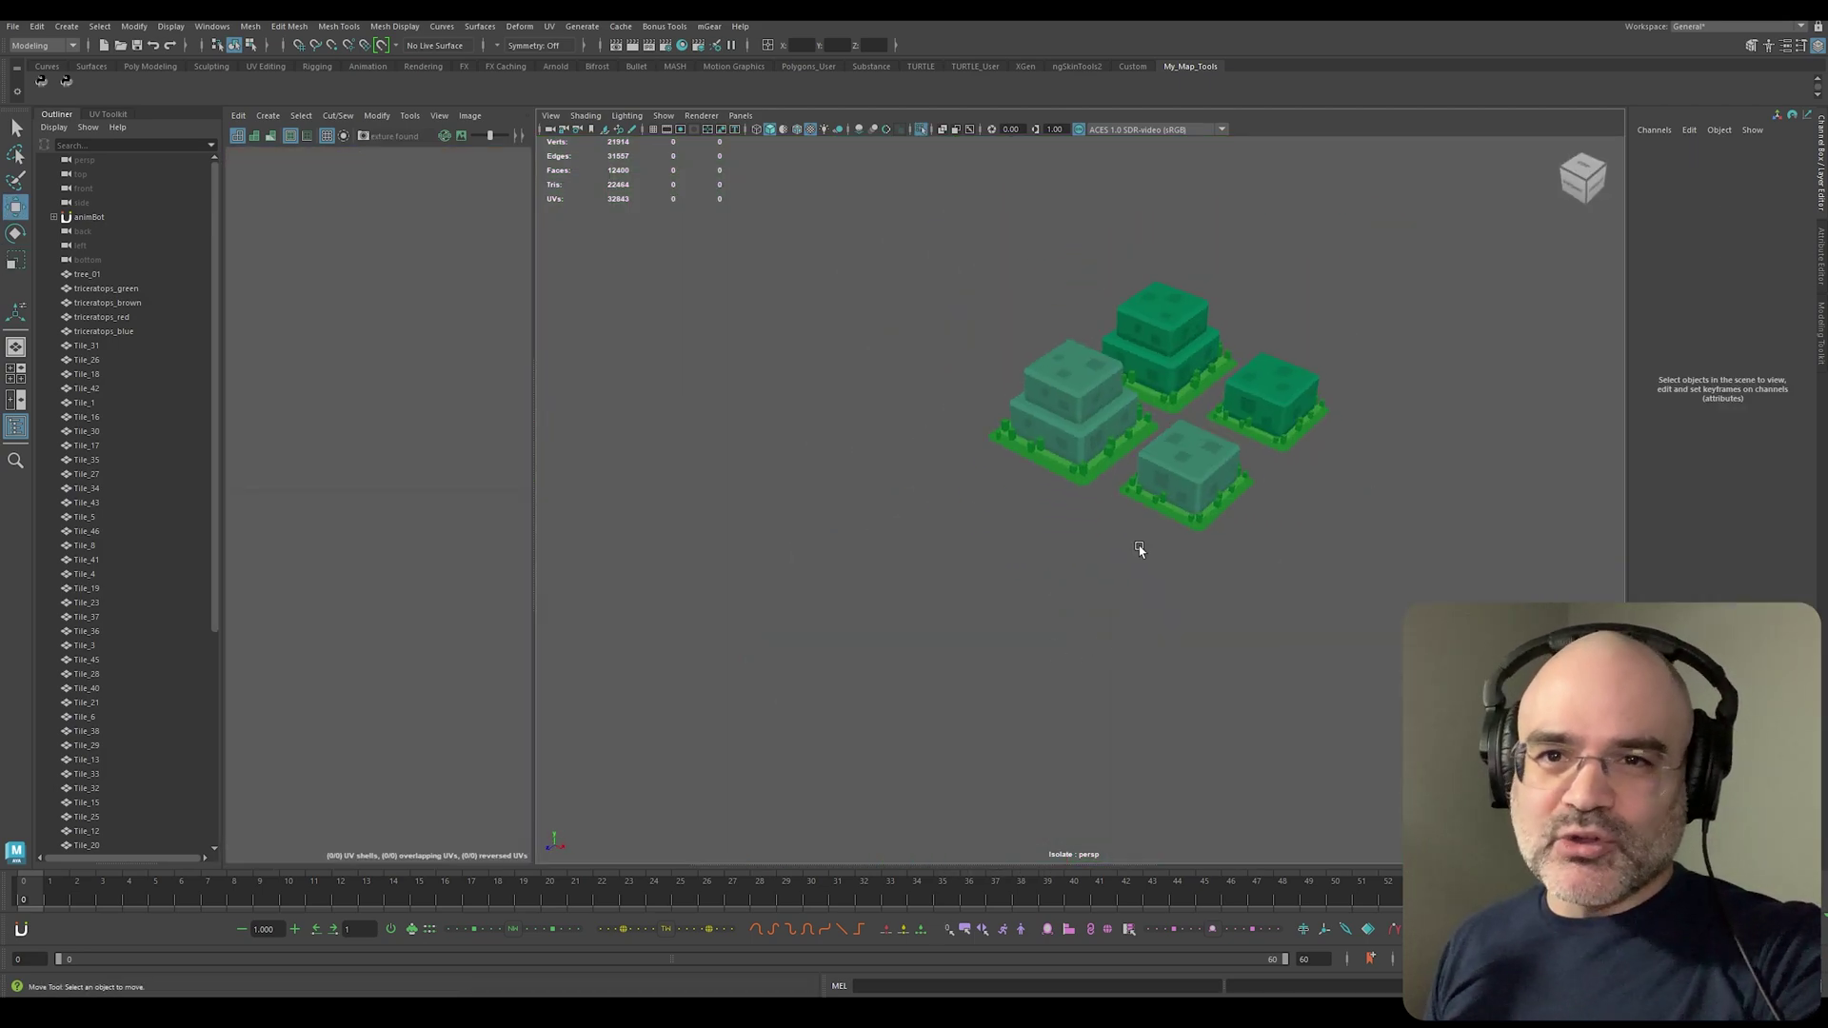
Step: Scale a square patch vertically on the lower side of the two-tier pale bush
scroll(1139, 543, up, 5)
right_drag(1076, 490, 1109, 476)
click(1109, 476)
key(w)
click(965, 440)
right_click(956, 348)
key(f)
right_drag(906, 523, 1015, 693)
click(1000, 545)
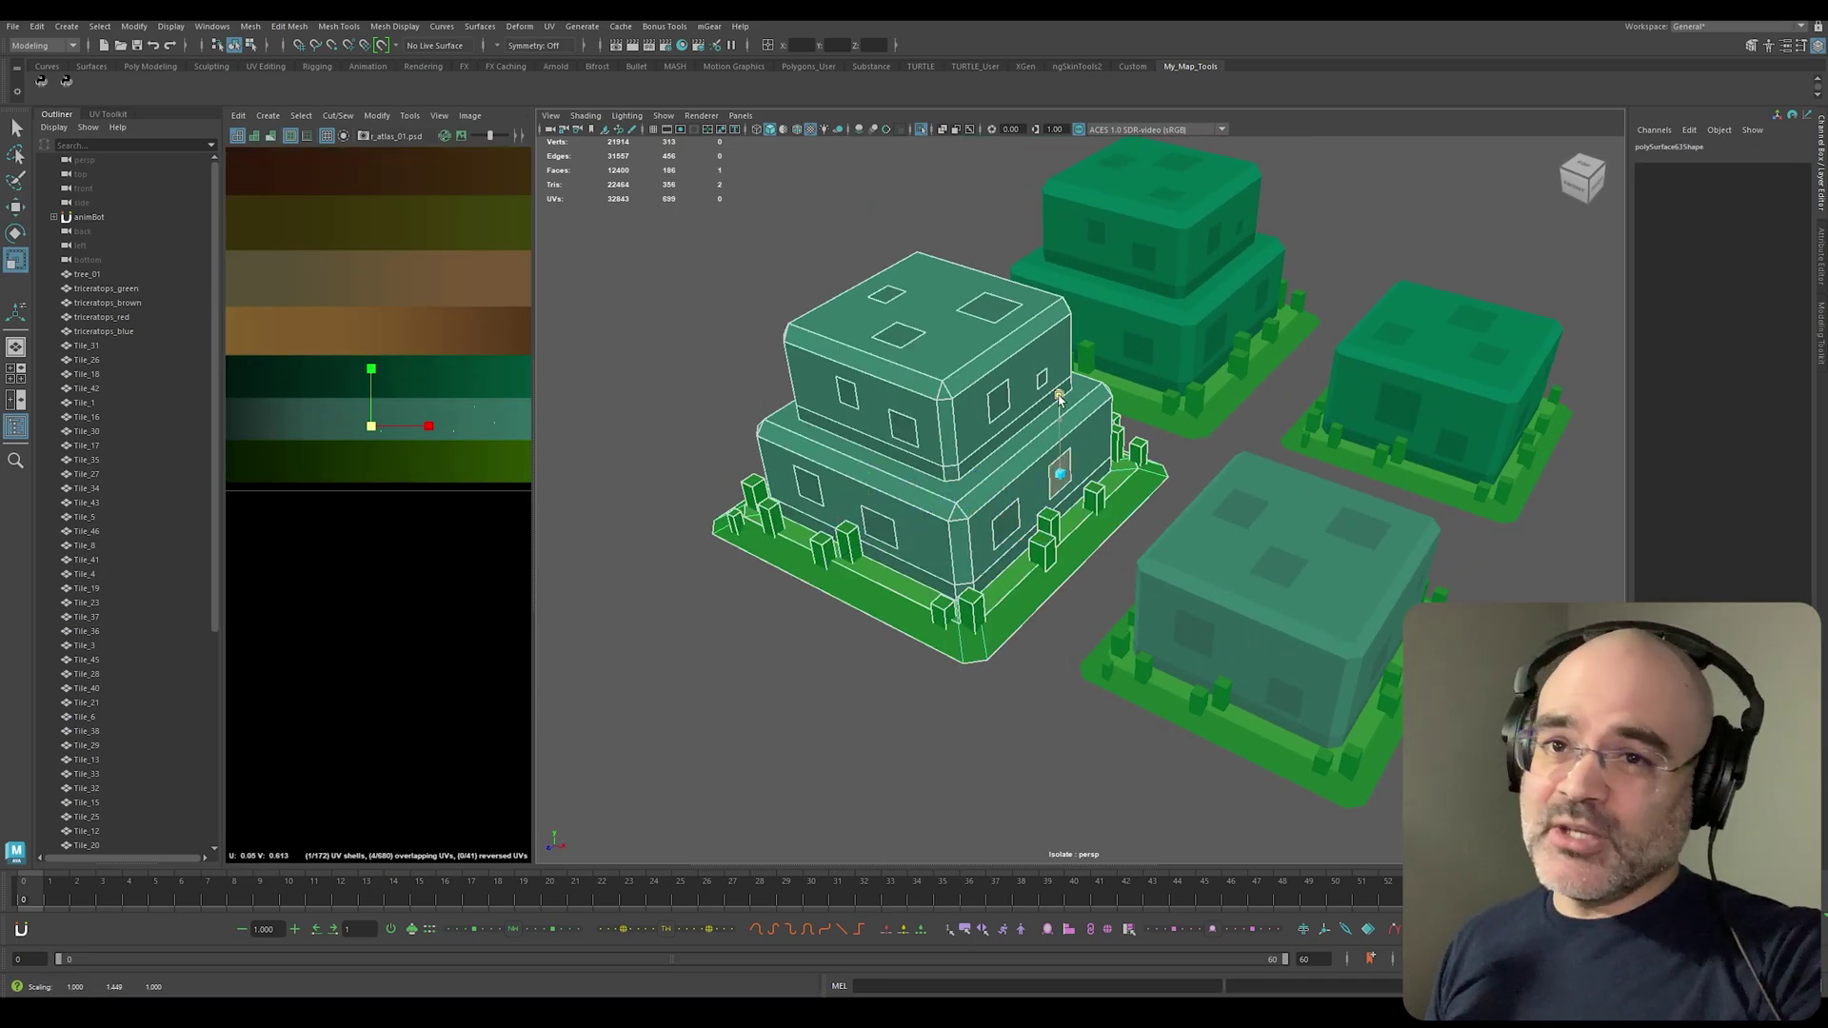
Step: Vary the square patches on the single-tier pale bush and move a side patch on the two-tier bush's upper block
scroll(1048, 726, down, 5)
scroll(1048, 726, up, 5)
scroll(1073, 738, down, 5)
click(1155, 563)
key(f)
right_click(1250, 524)
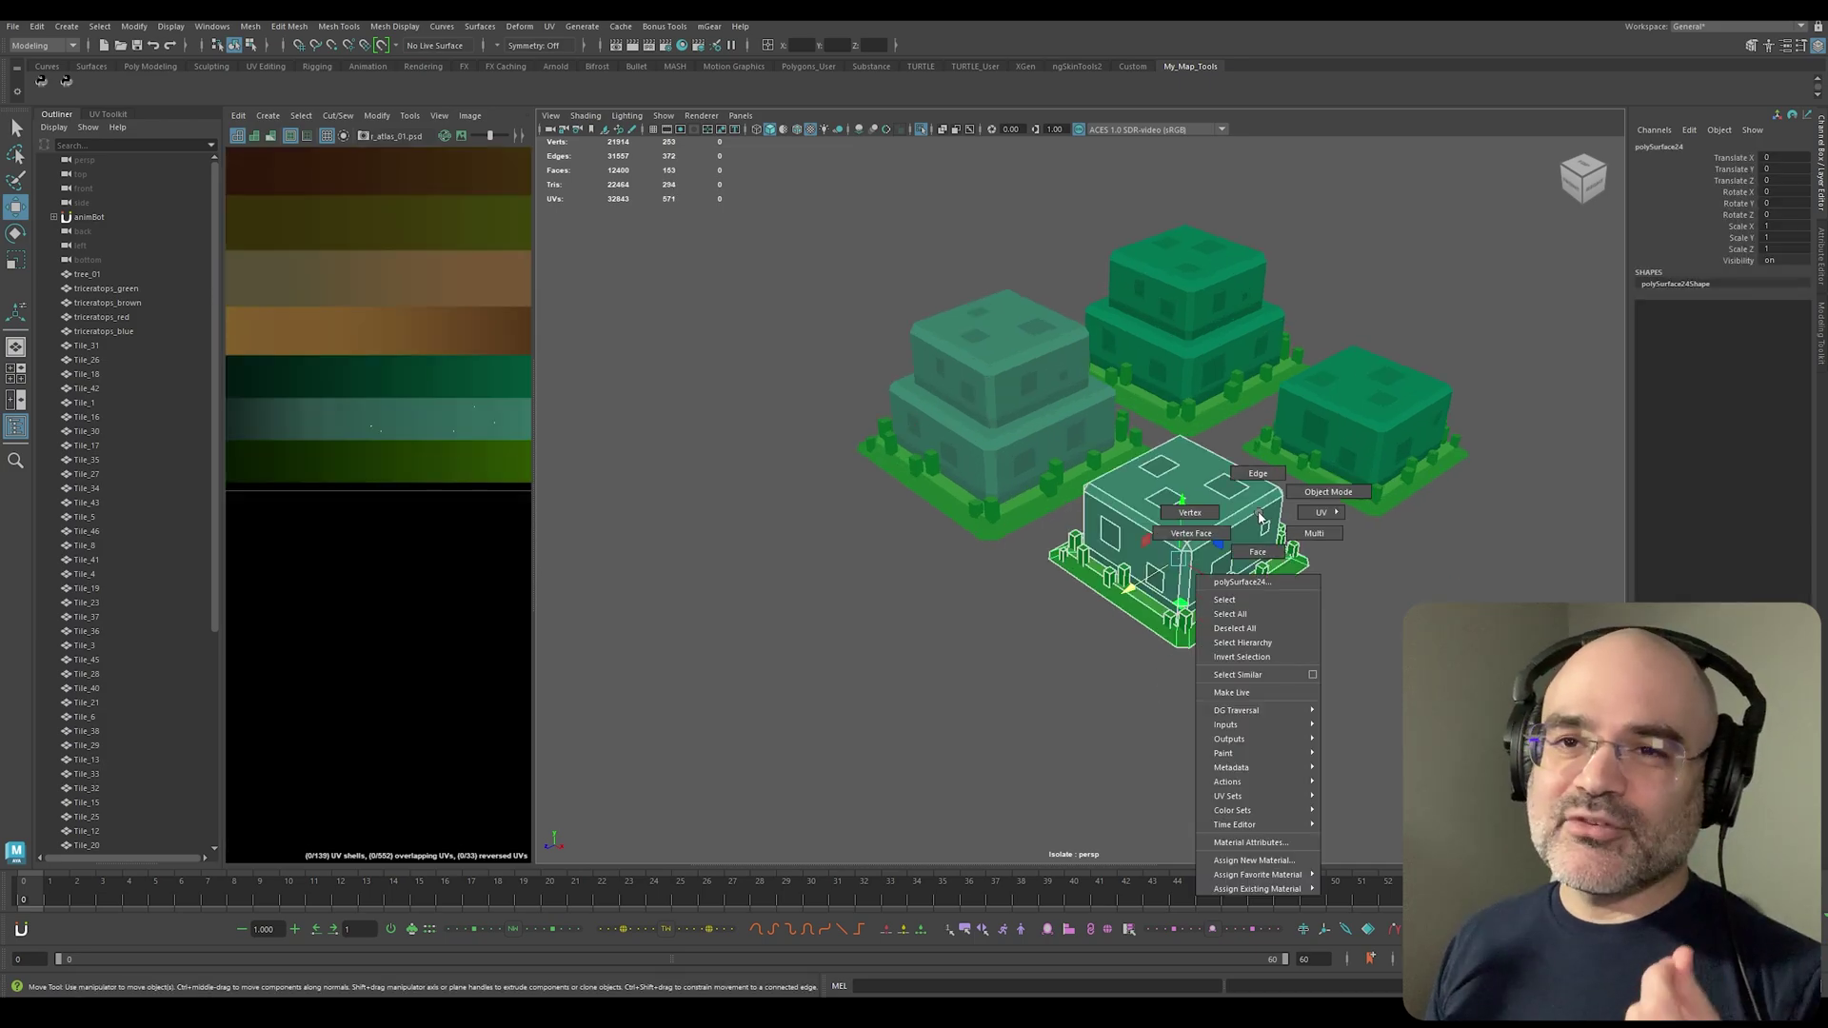
right_drag(1250, 526, 1265, 530)
alt+drag(1120, 502, 1160, 536)
scroll(1208, 525, down, 5)
alt+drag(1244, 387, 1081, 376)
click(1080, 376)
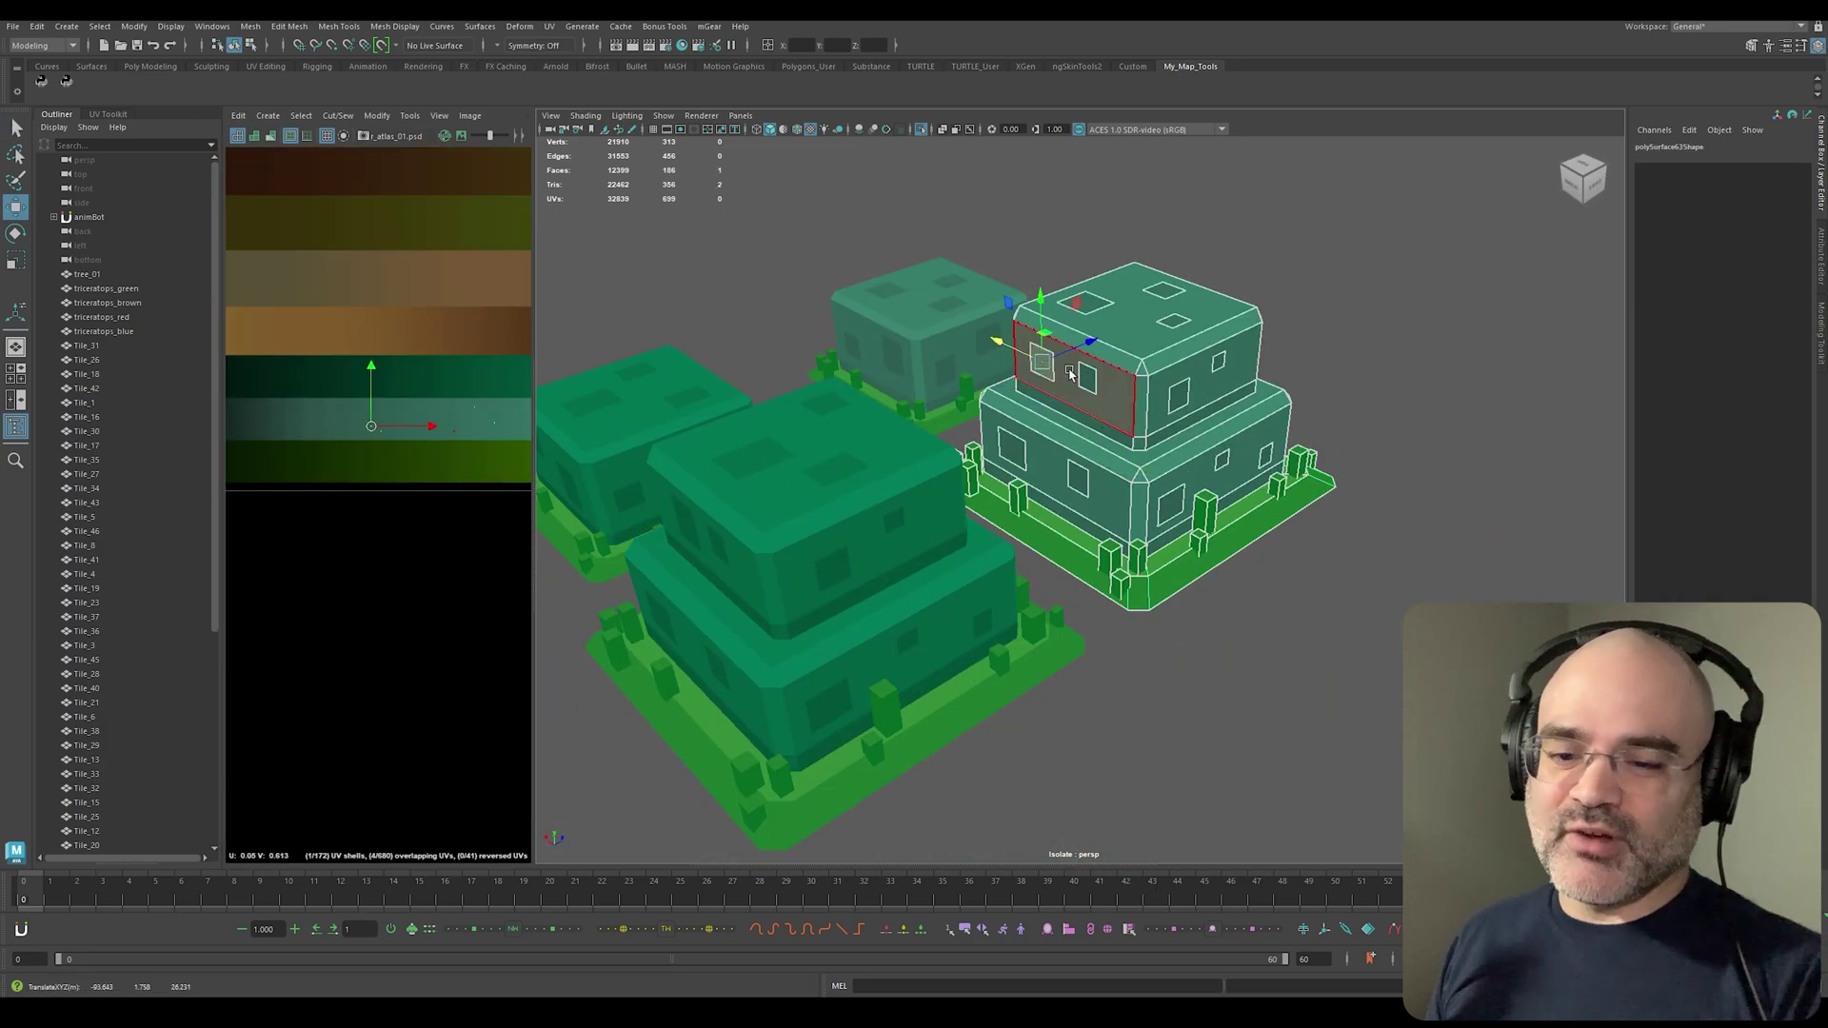
Step: Undo the last patch edits on the two-tier pale bush and end the isolated view
key(ctrl+z)
key(ctrl+z)
key(ctrl+z)
key(ctrl+z)
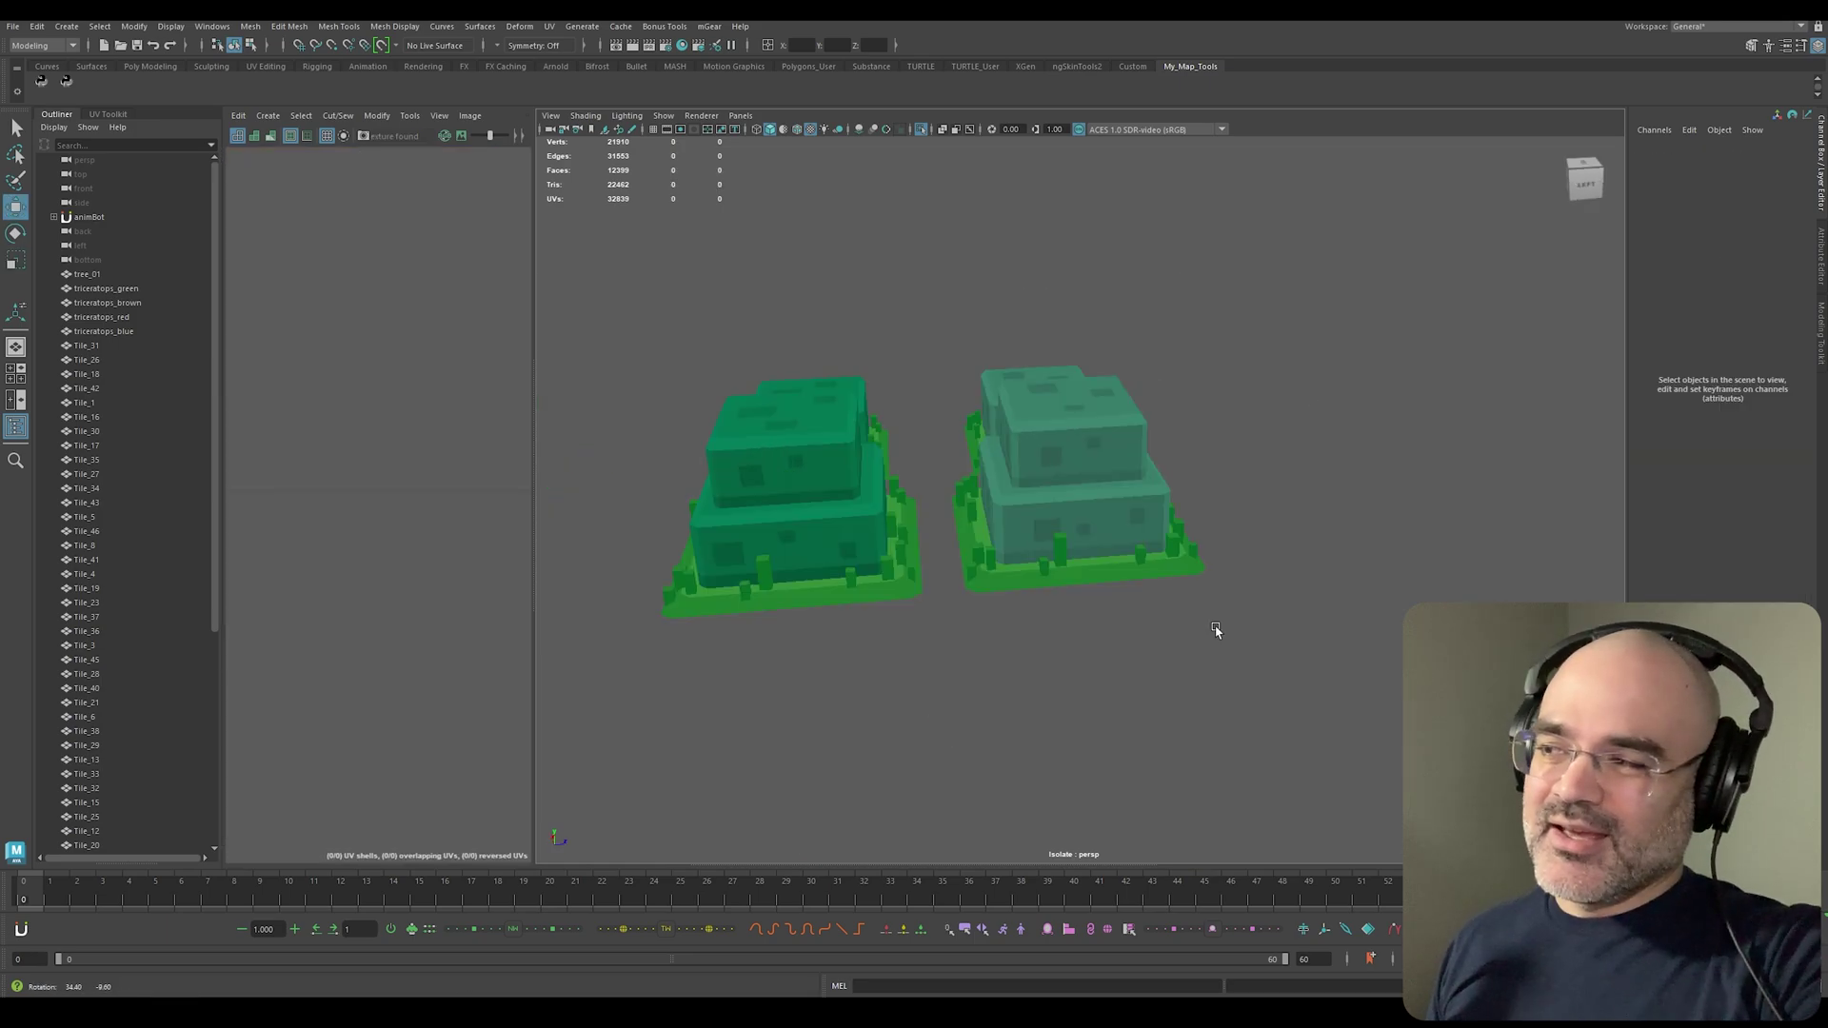
key(ctrl+1)
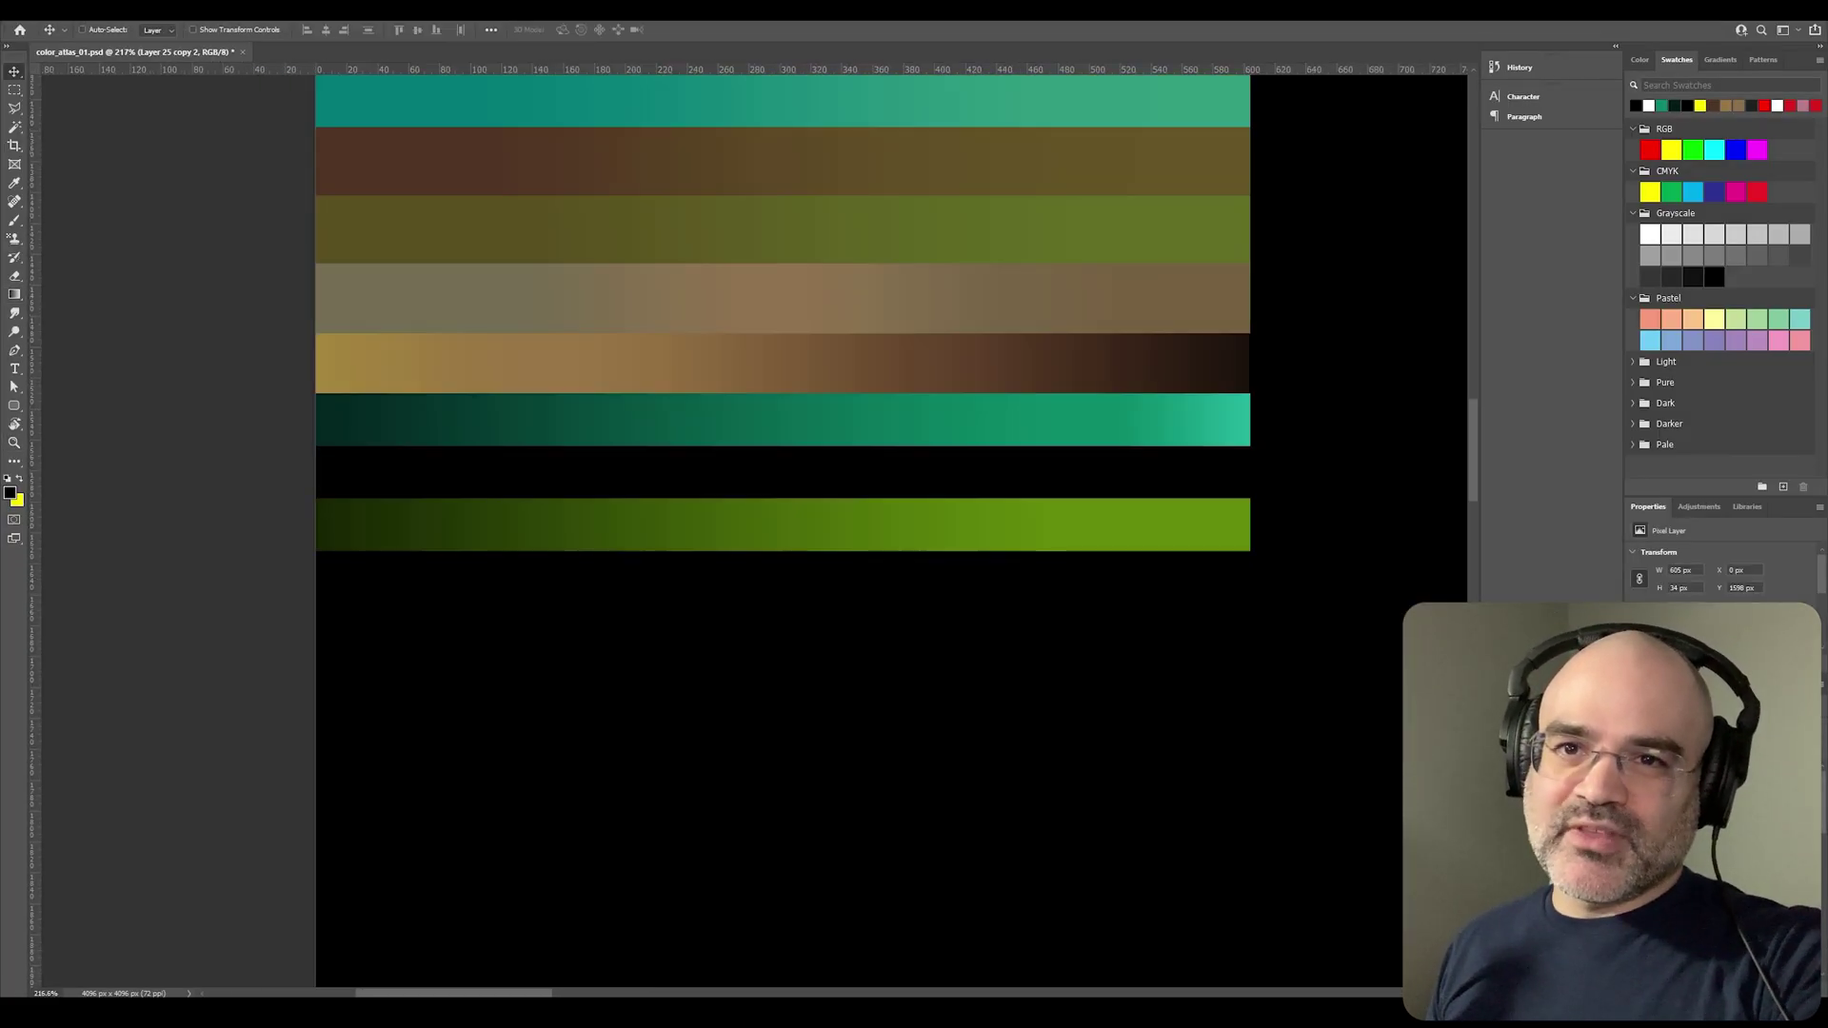
Step: Switch to Photoshop, duplicate a gradient strip below the yellow-green one on the color atlas, and shift its hue toward yellow-brown
key(alt+bracketright)
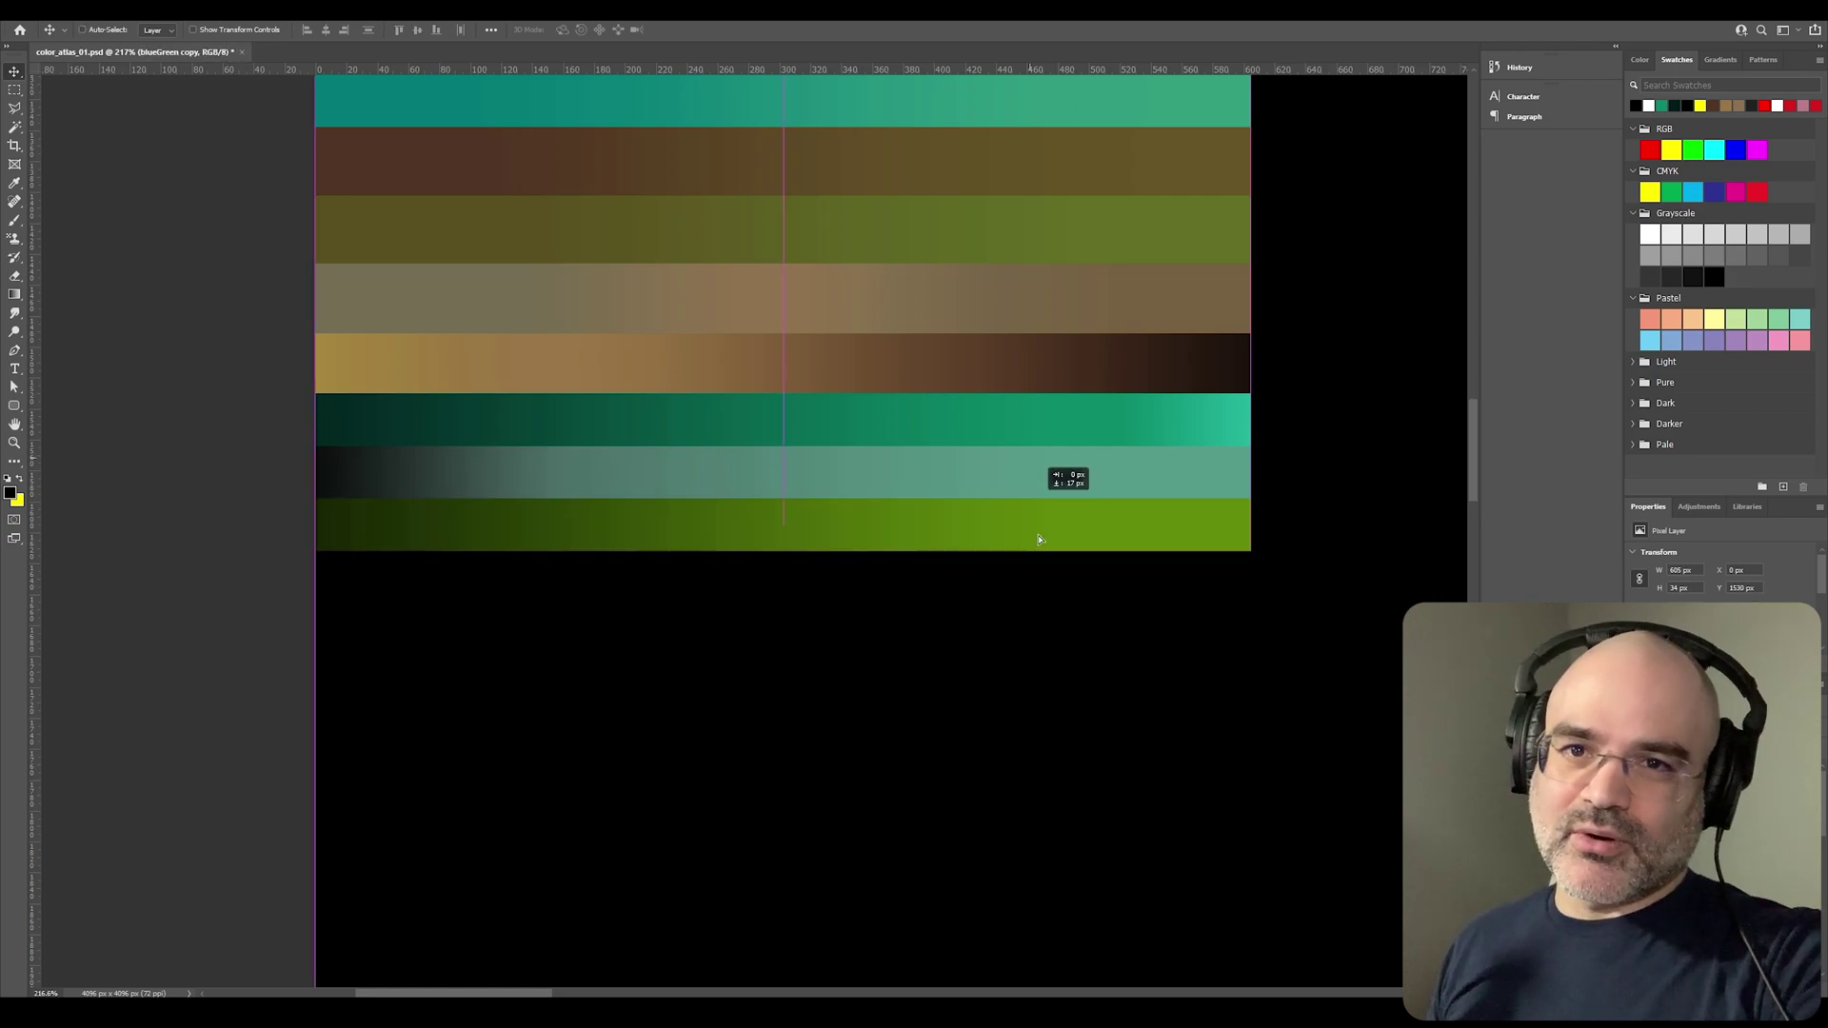
alt+drag(1057, 442, 1057, 599)
key(ctrl+u)
drag(1011, 289, 964, 293)
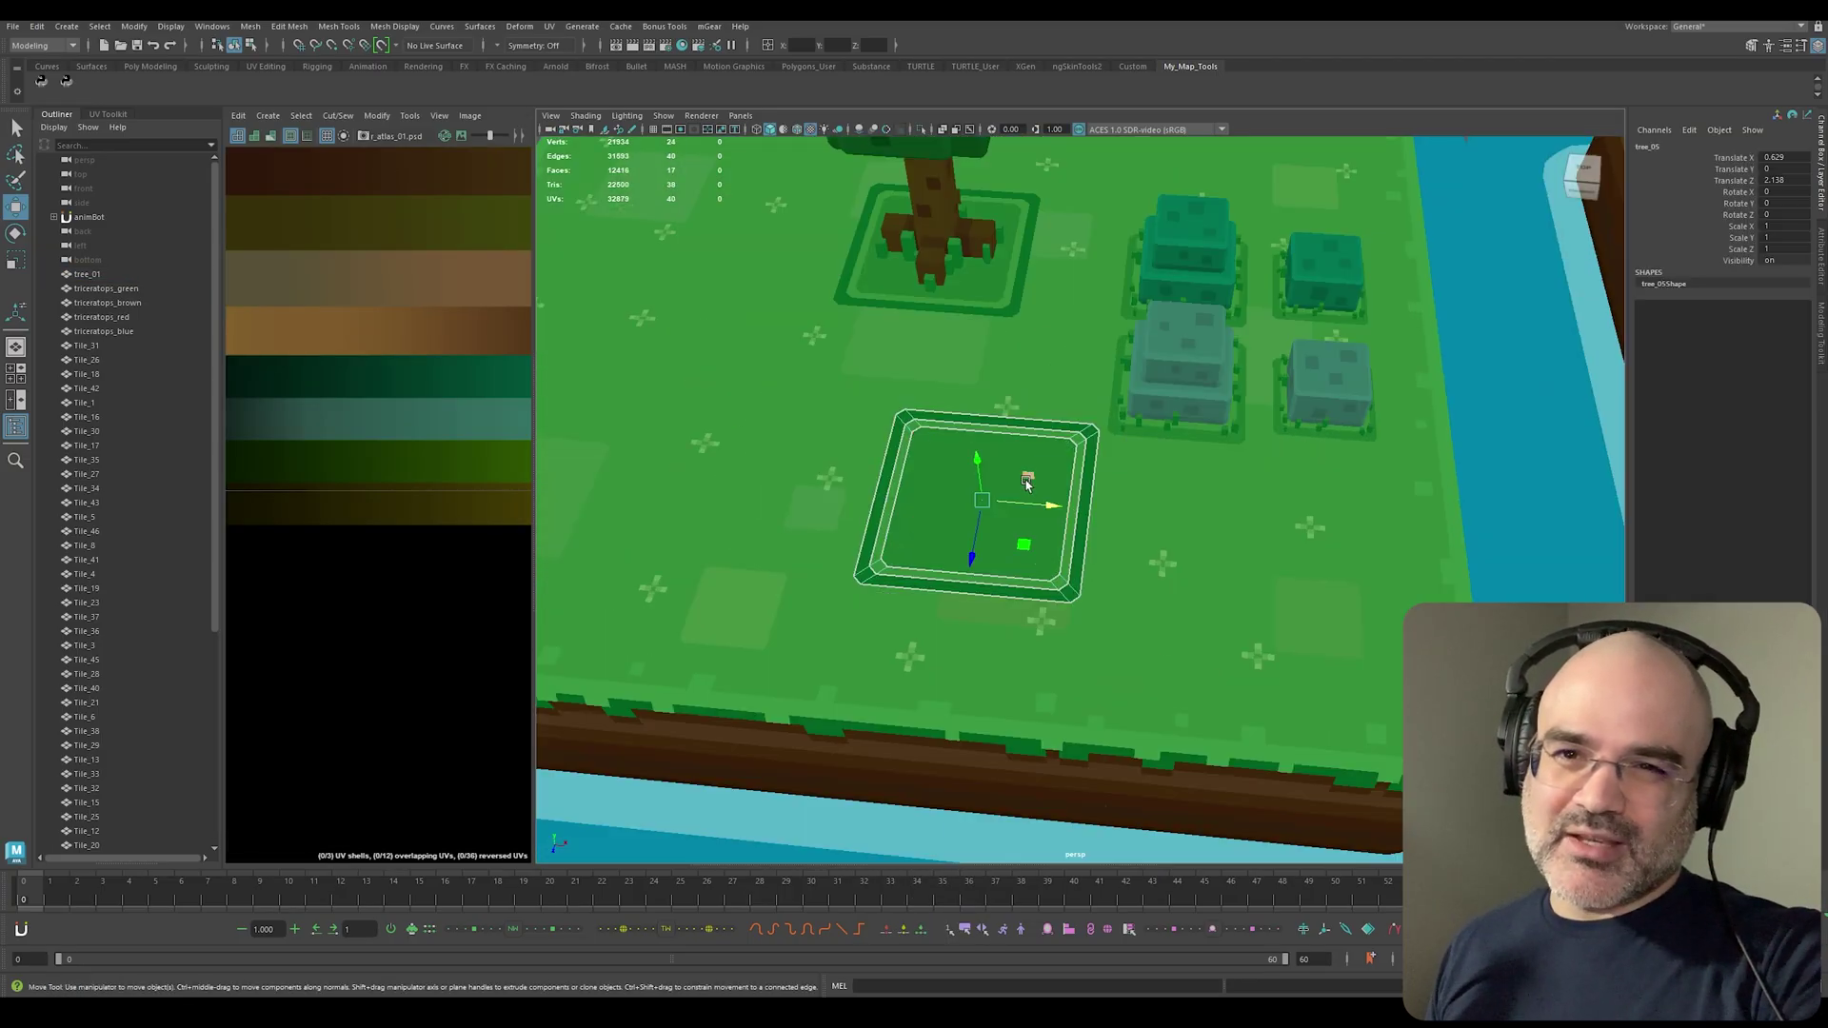
Step: Switch to Maya, isolate the square green base copied from the tree, and cut edges across it with Multi-Cut
shift+right_drag(1027, 484, 957, 534)
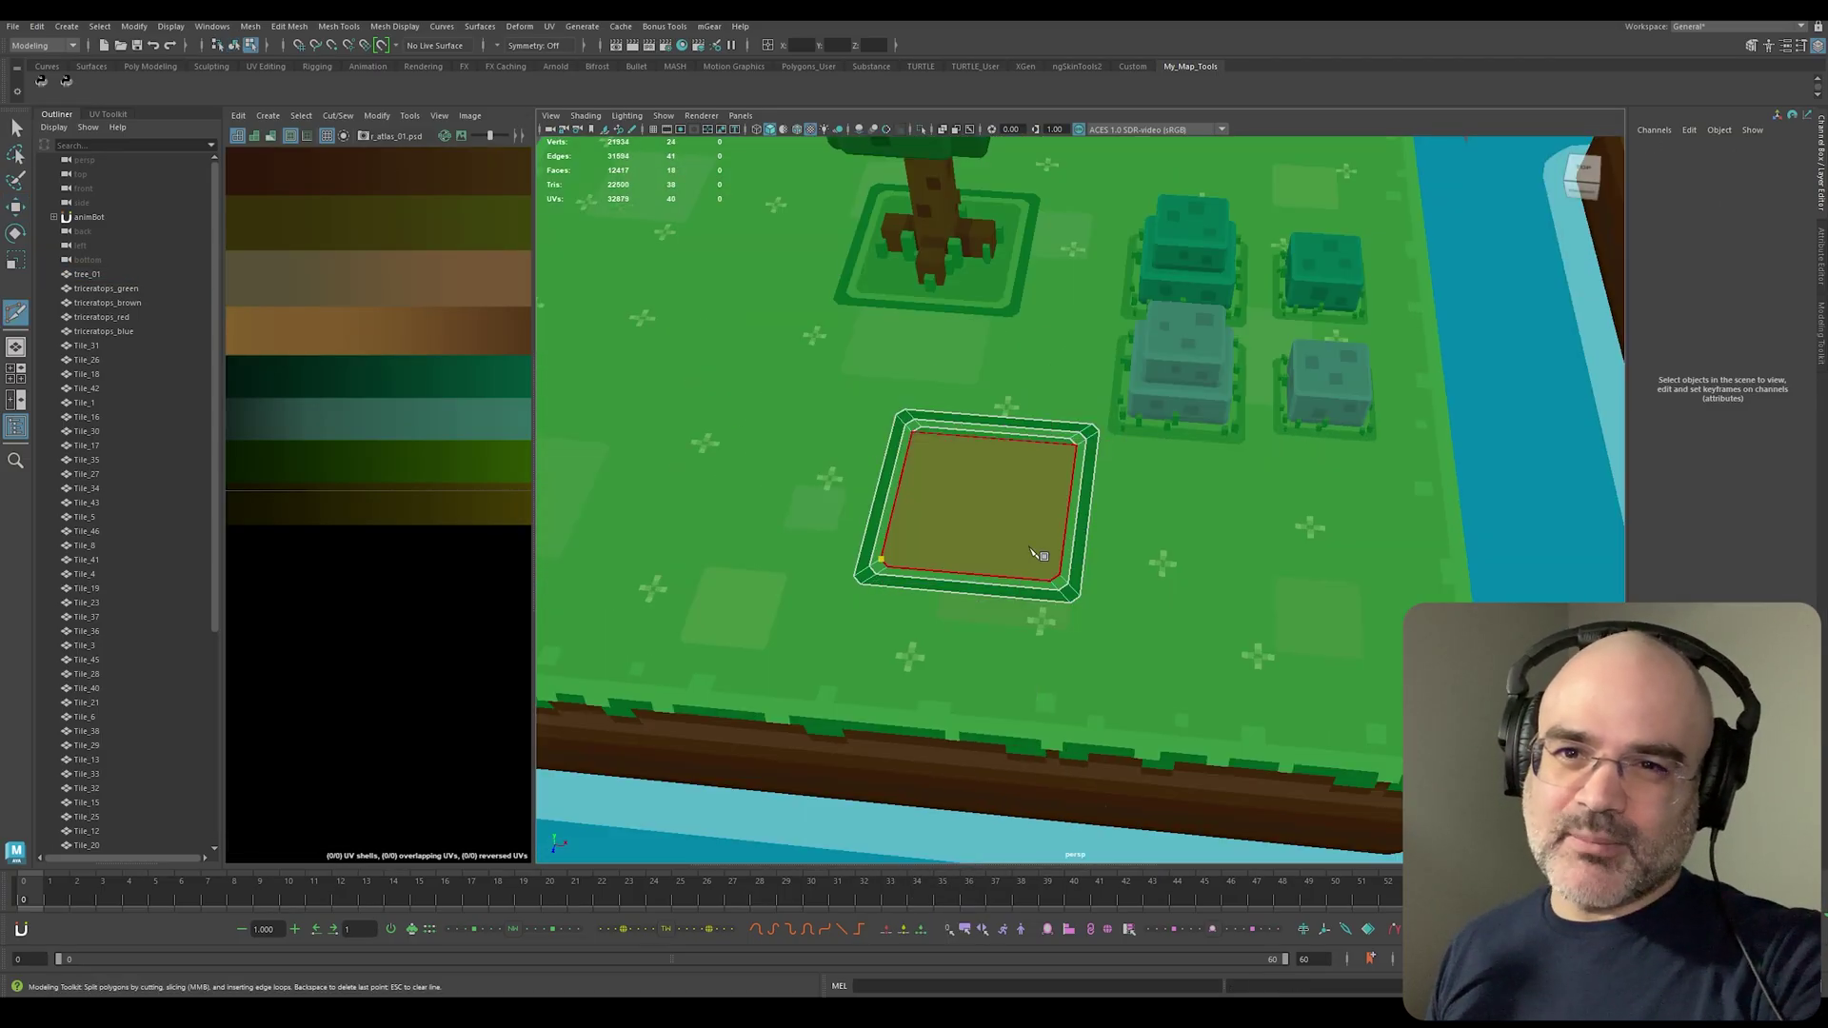
click(1061, 556)
key(ctrl+1)
alt+drag(1175, 489, 1053, 559)
shift+right_drag(1028, 461, 1076, 633)
click(1076, 633)
Step: Try to slide the corner vertices of the square base with the transform constraint set to Edge, and undo the edits
scroll(1075, 633, up, 3)
key(w)
click(1820, 333)
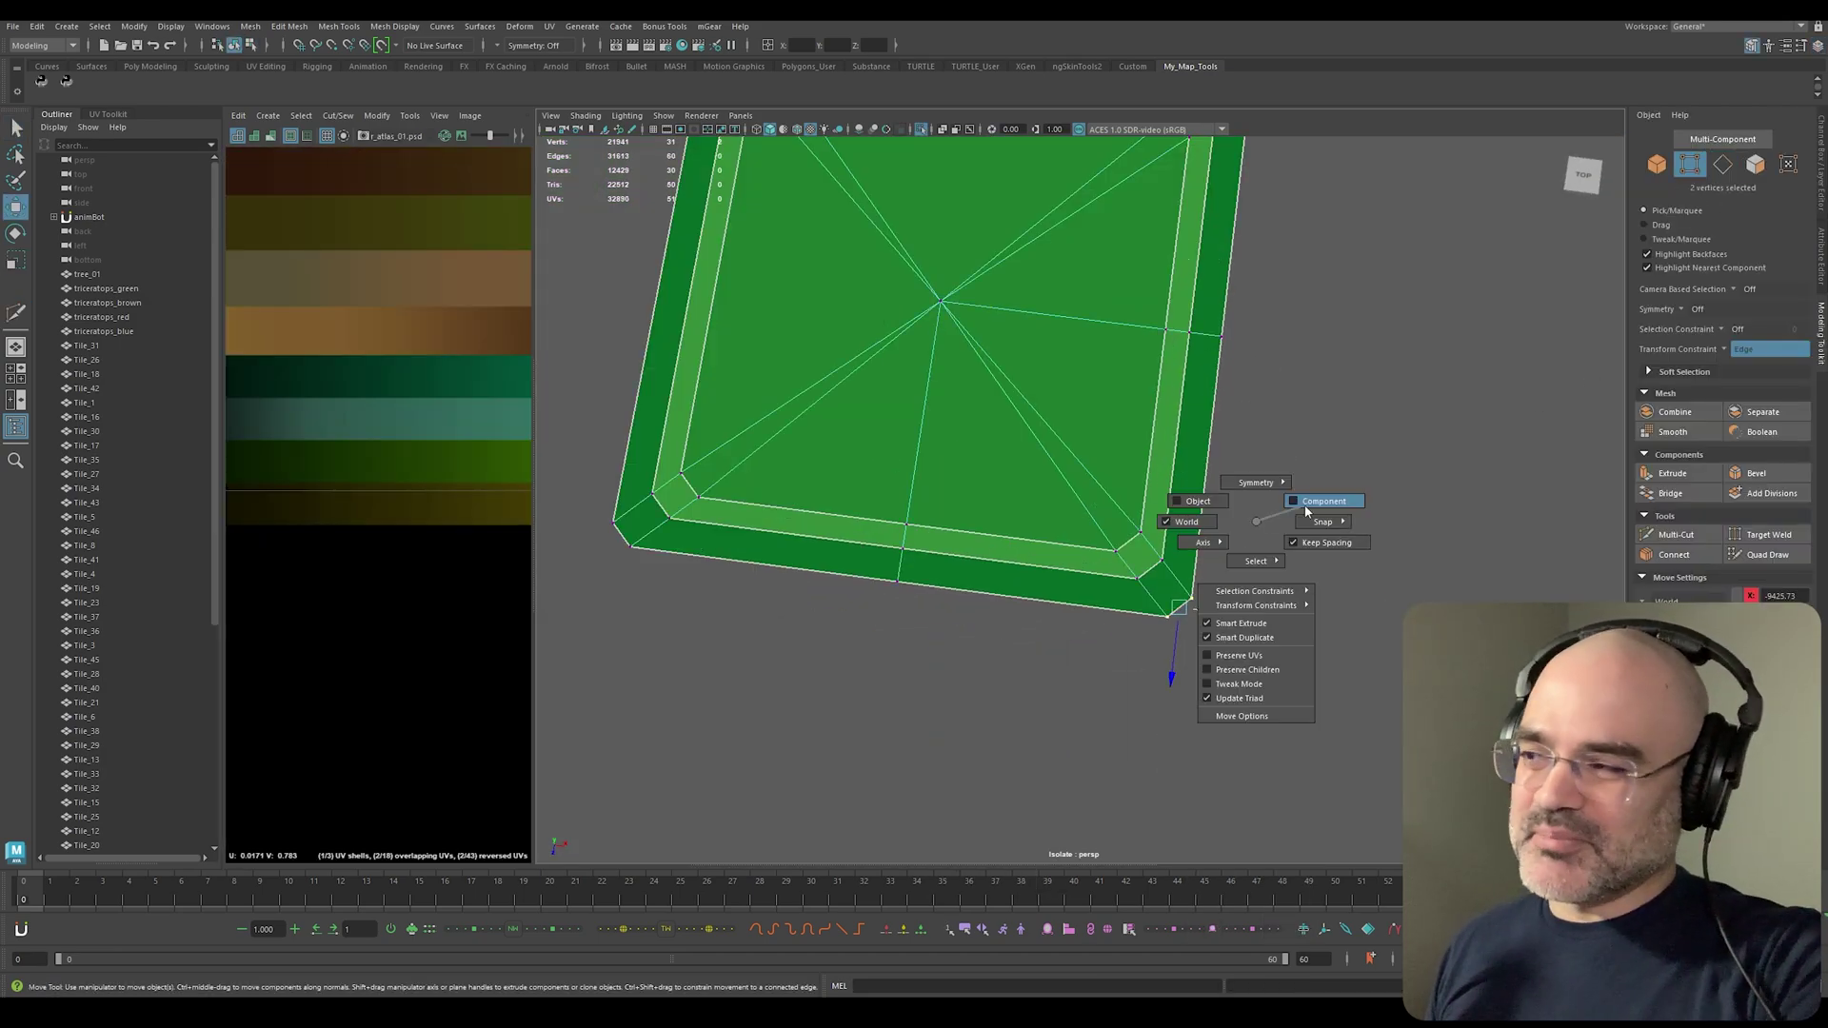
key(ctrl+z)
key(ctrl+z)
key(ctrl+z)
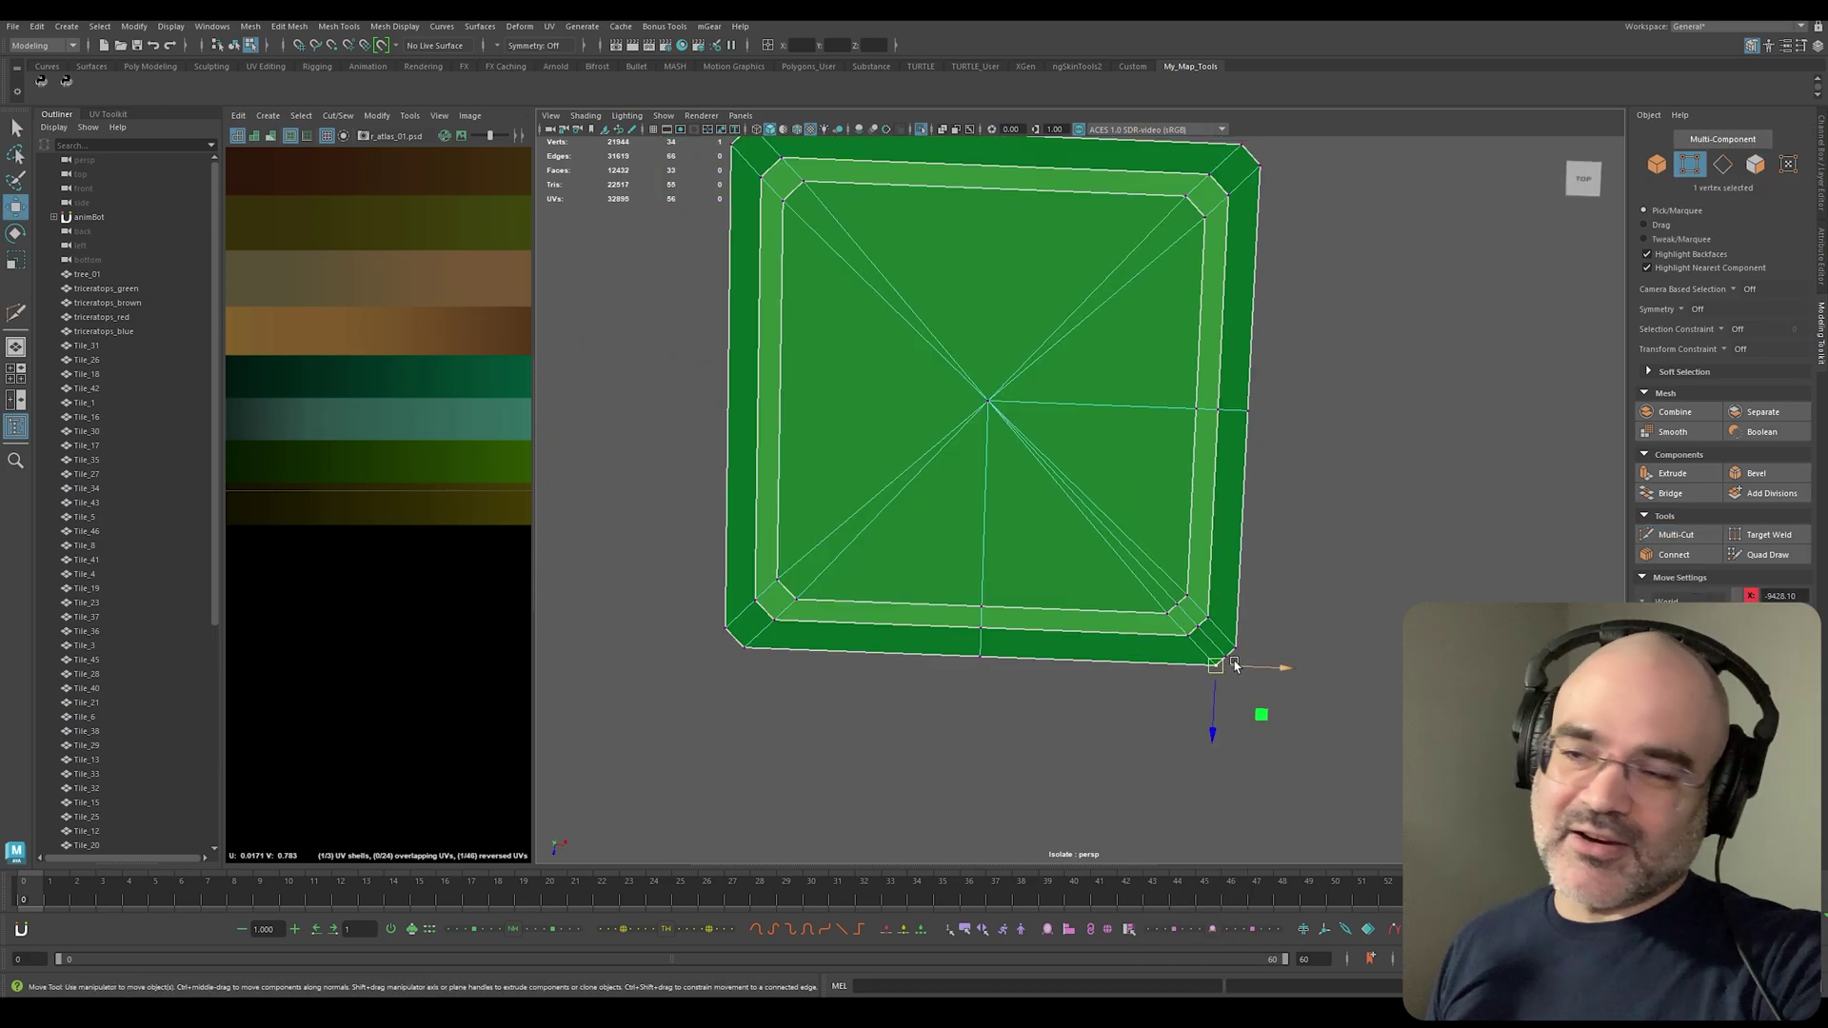
key(ctrl+z)
click(987, 400)
shift+right_drag(983, 396, 1214, 650)
key(ctrl+z)
key(ctrl+z)
alt+drag(1216, 531, 1326, 559)
Step: Select the square and rectangular dirt patches and bring up component selection for their meshes
click(503, 573)
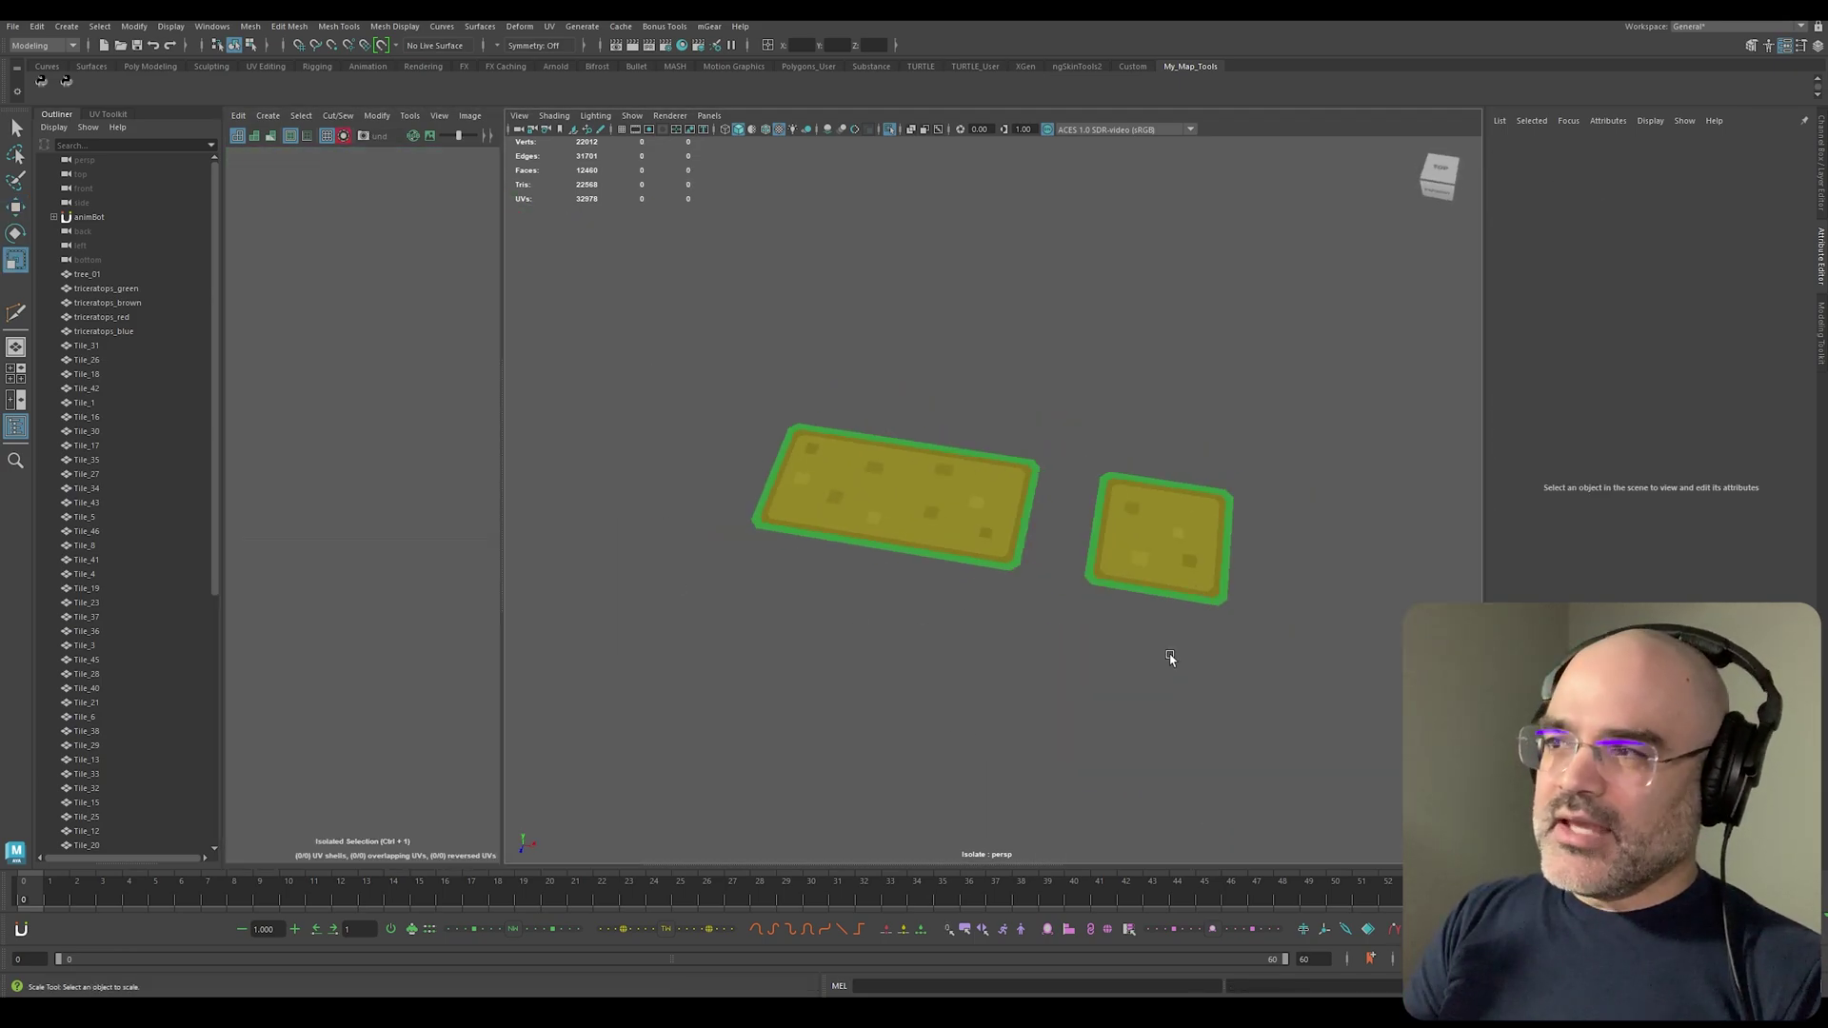
drag(1192, 670, 1082, 557)
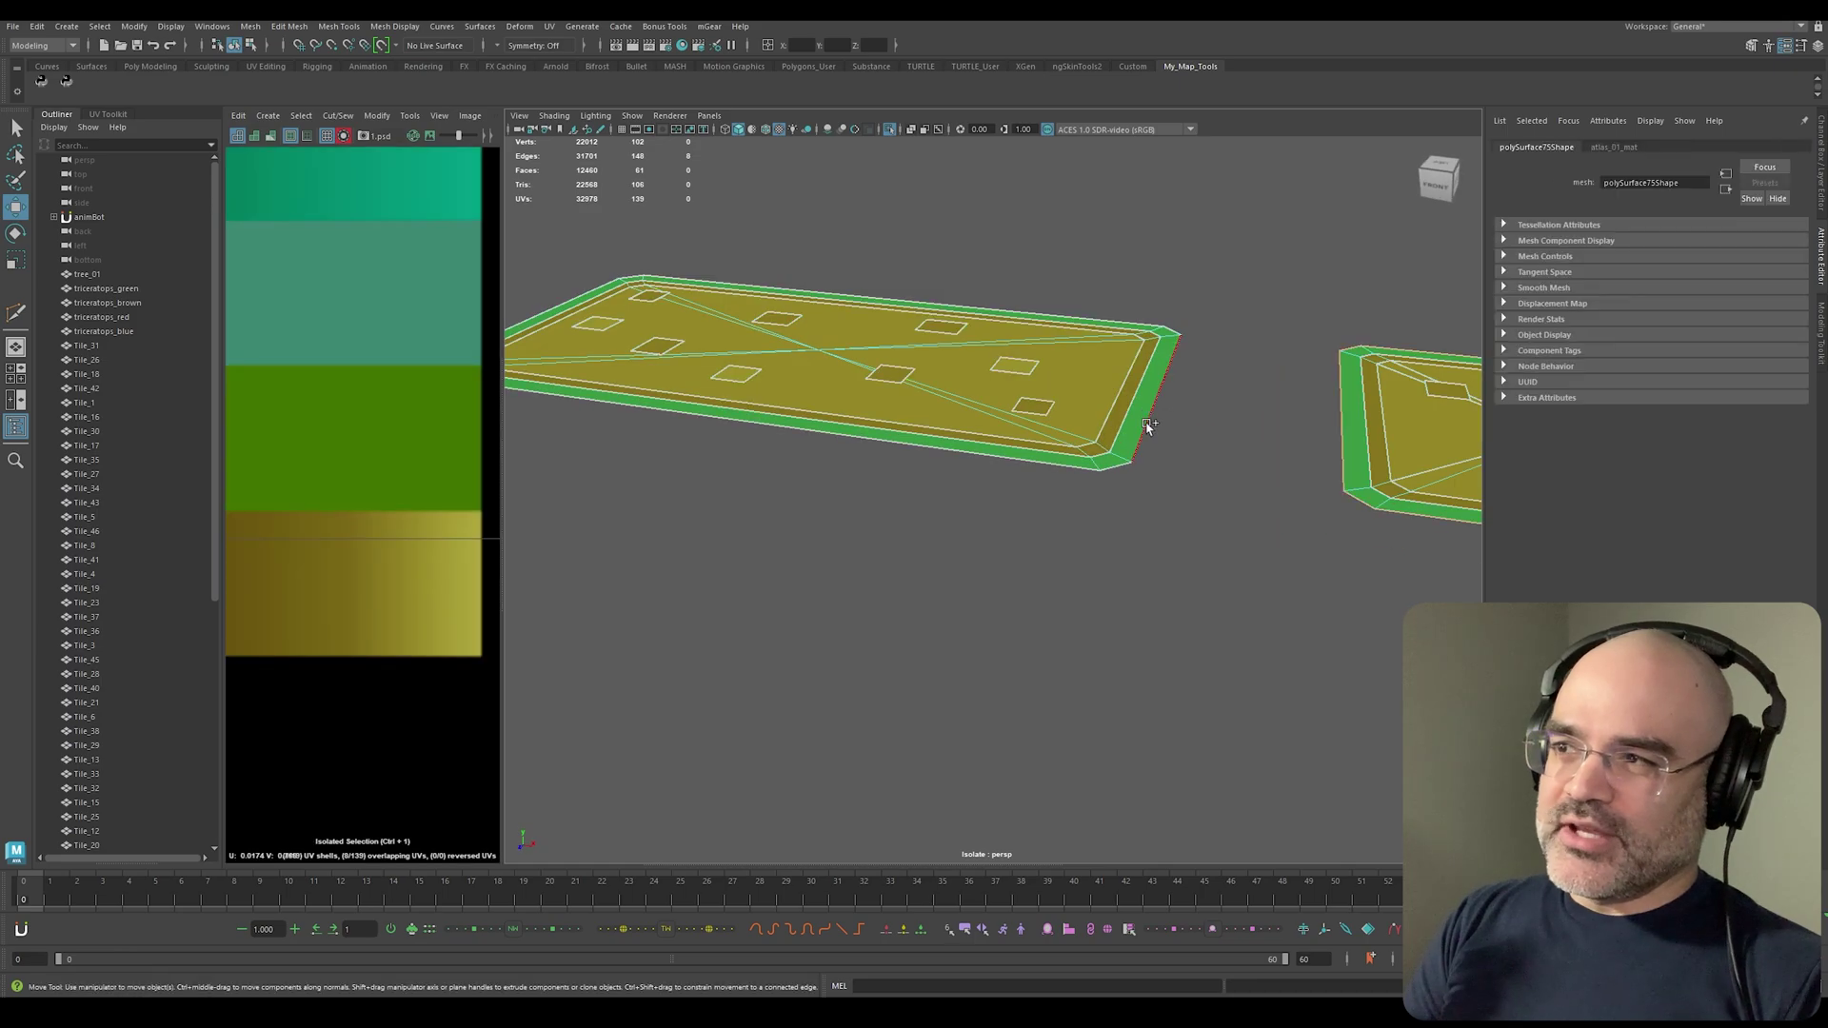
right_click(1093, 371)
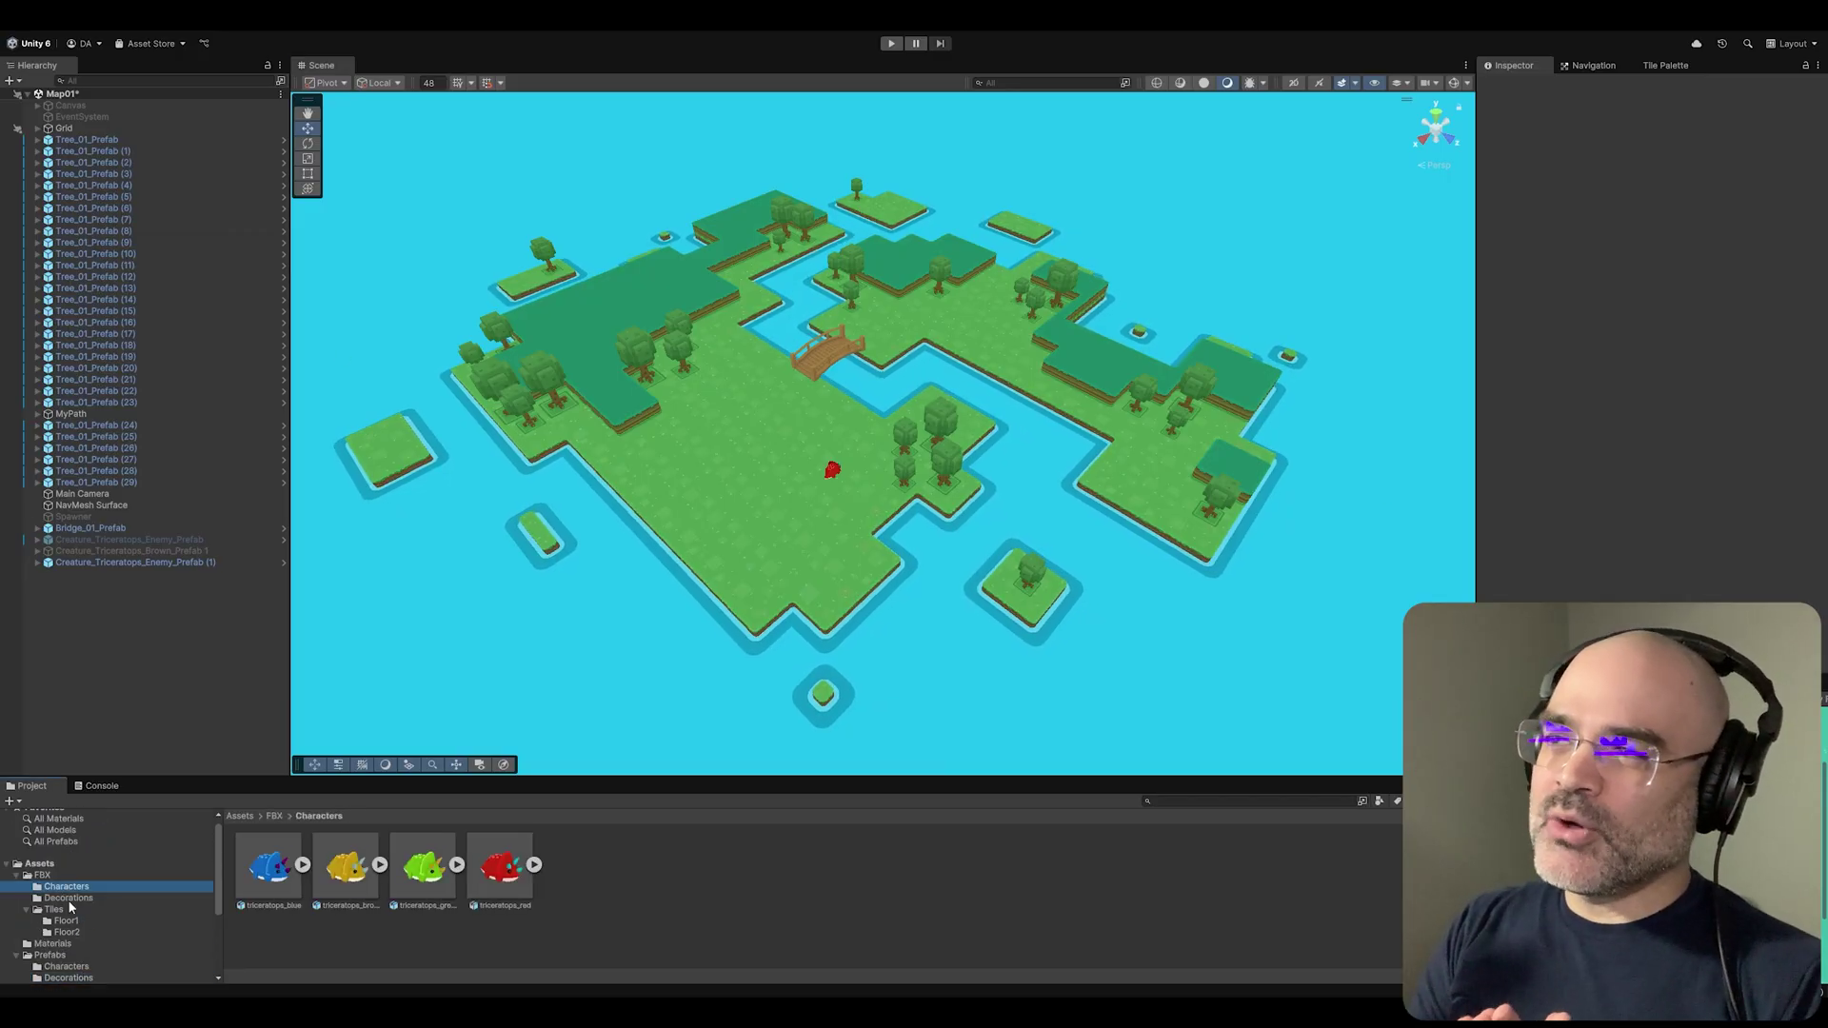
Step: Switch to Unity and place rocks, bushes and dirt patches from the FBX Decorations folder across the main island
click(67, 898)
drag(653, 866, 876, 471)
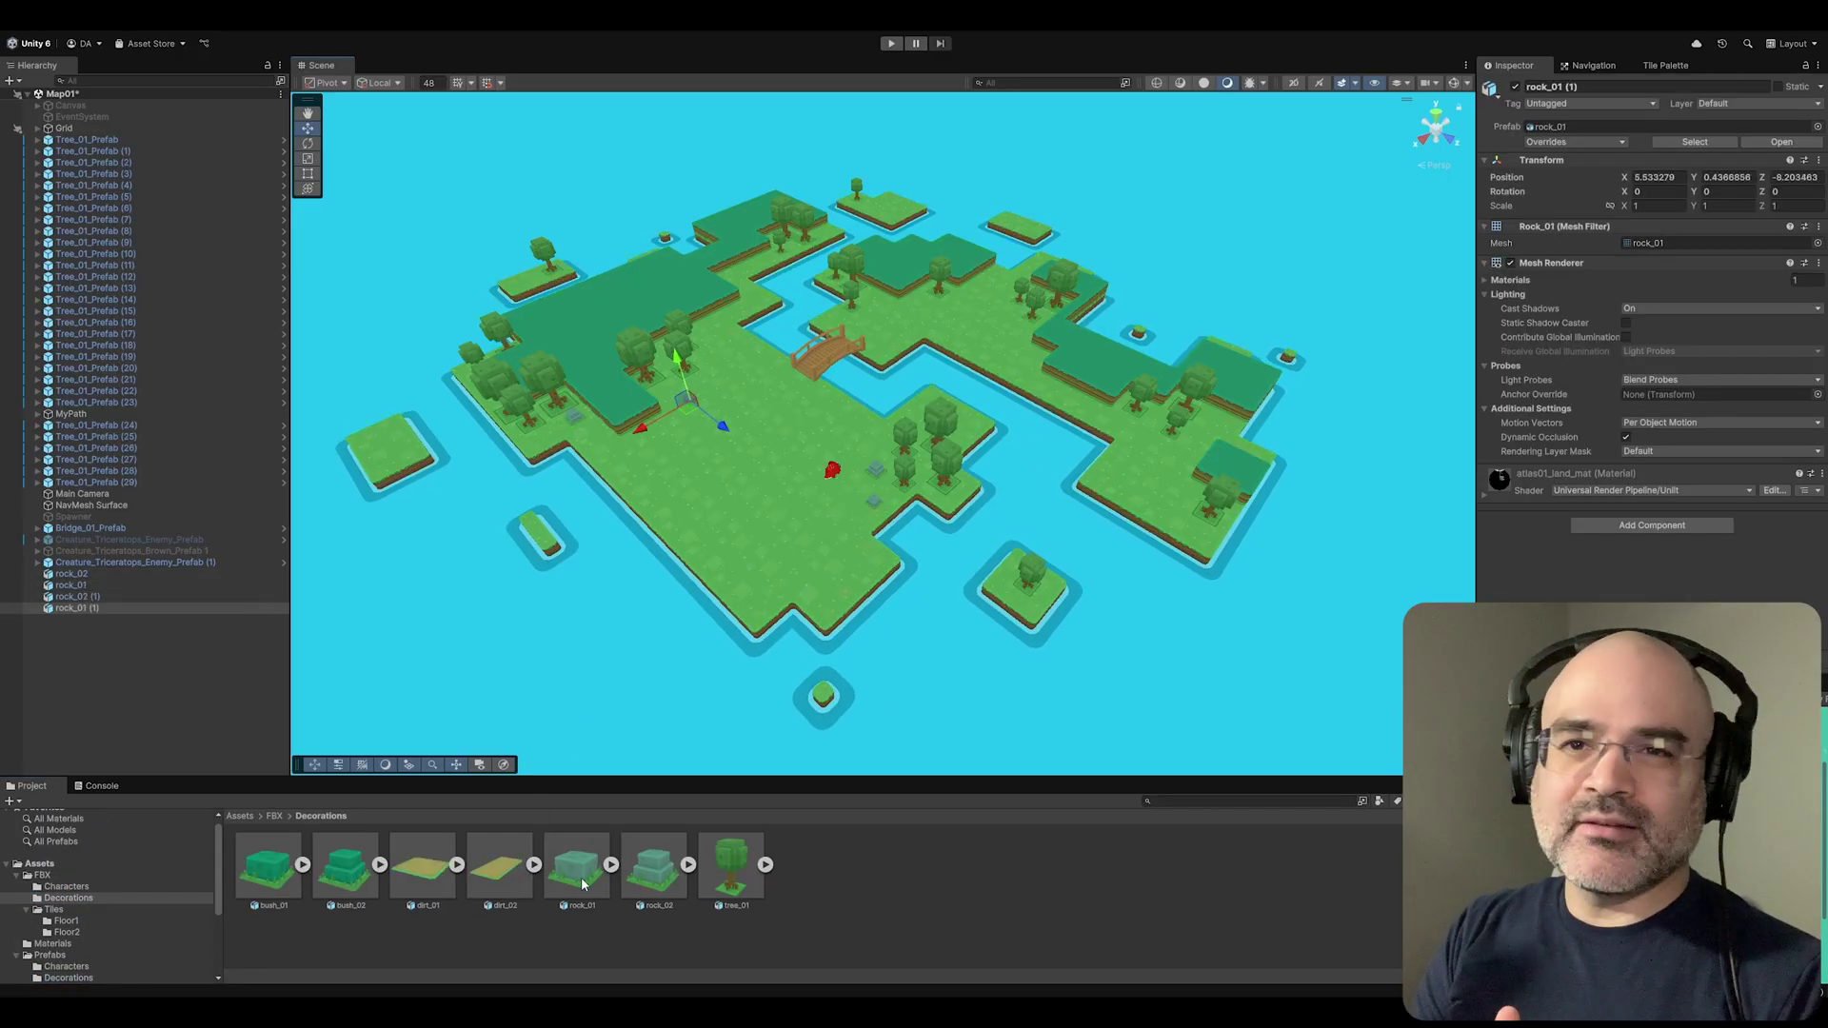
scroll(886, 412, up, 2)
drag(886, 413, 811, 407)
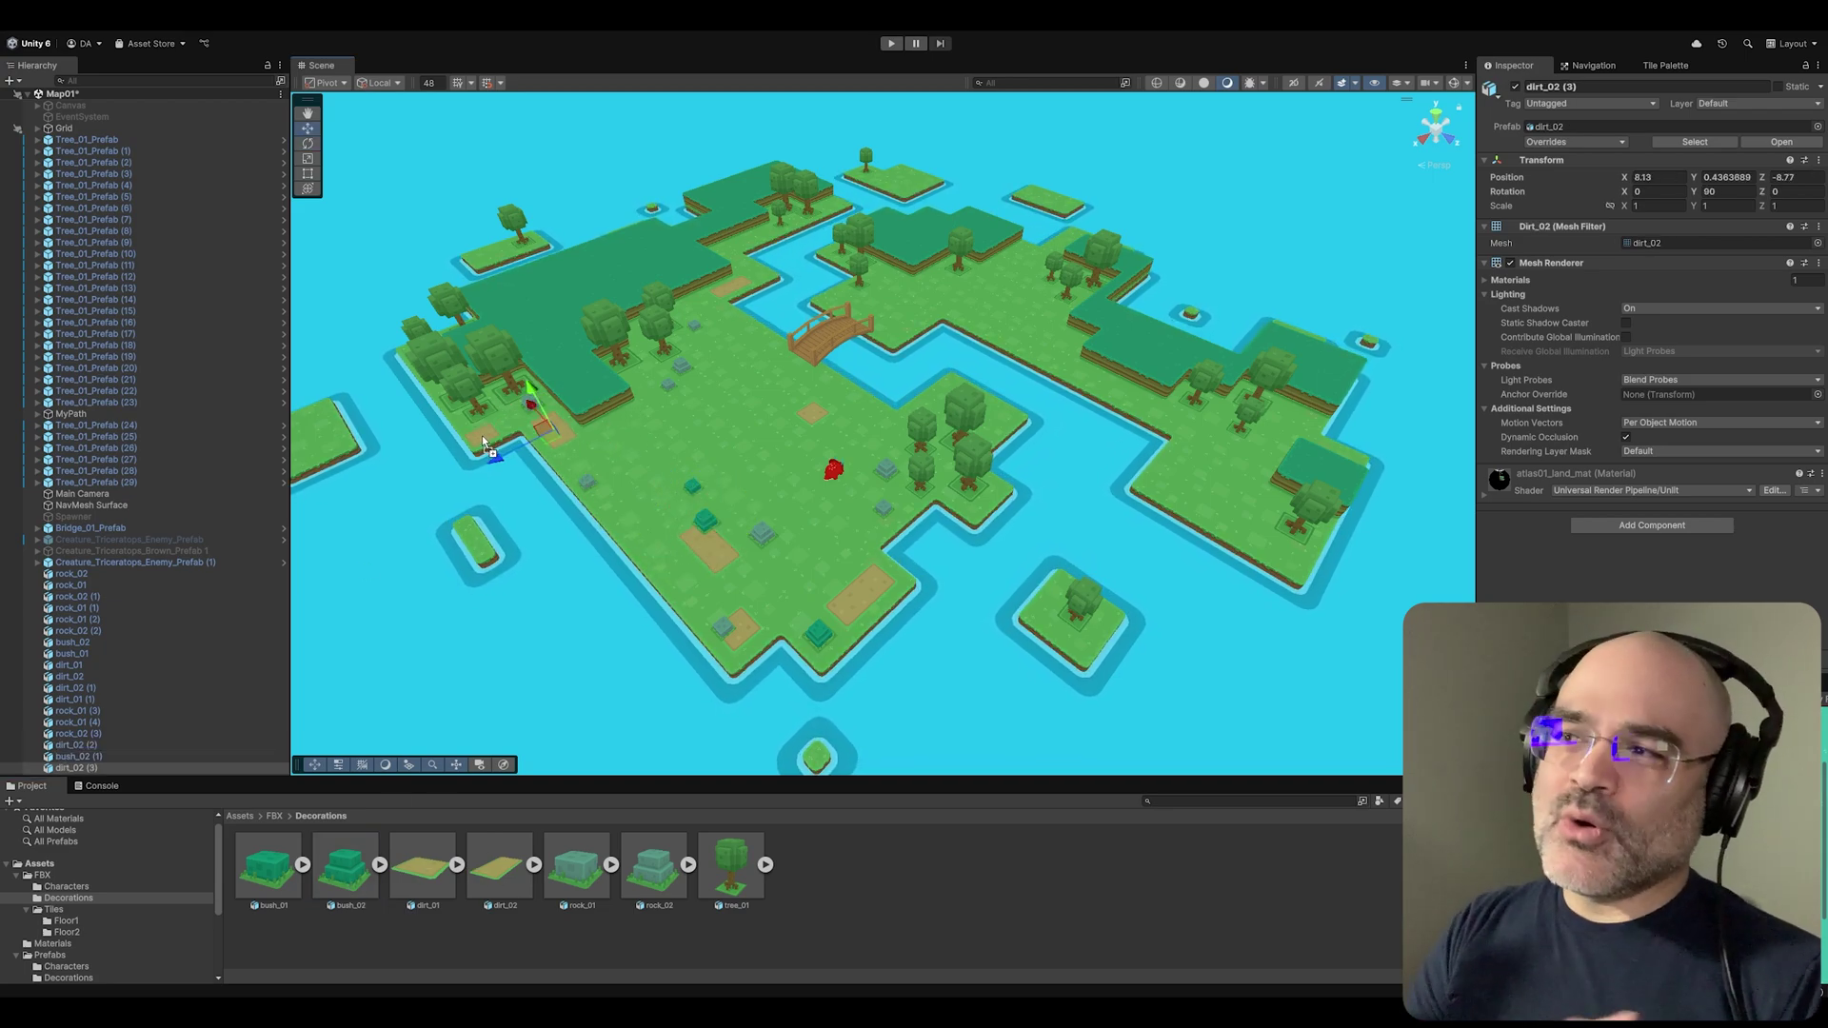
Step: Add more rocks and bushes around the map's outer areas and a tree_01 on the small far island
click(970, 363)
drag(913, 193, 1021, 235)
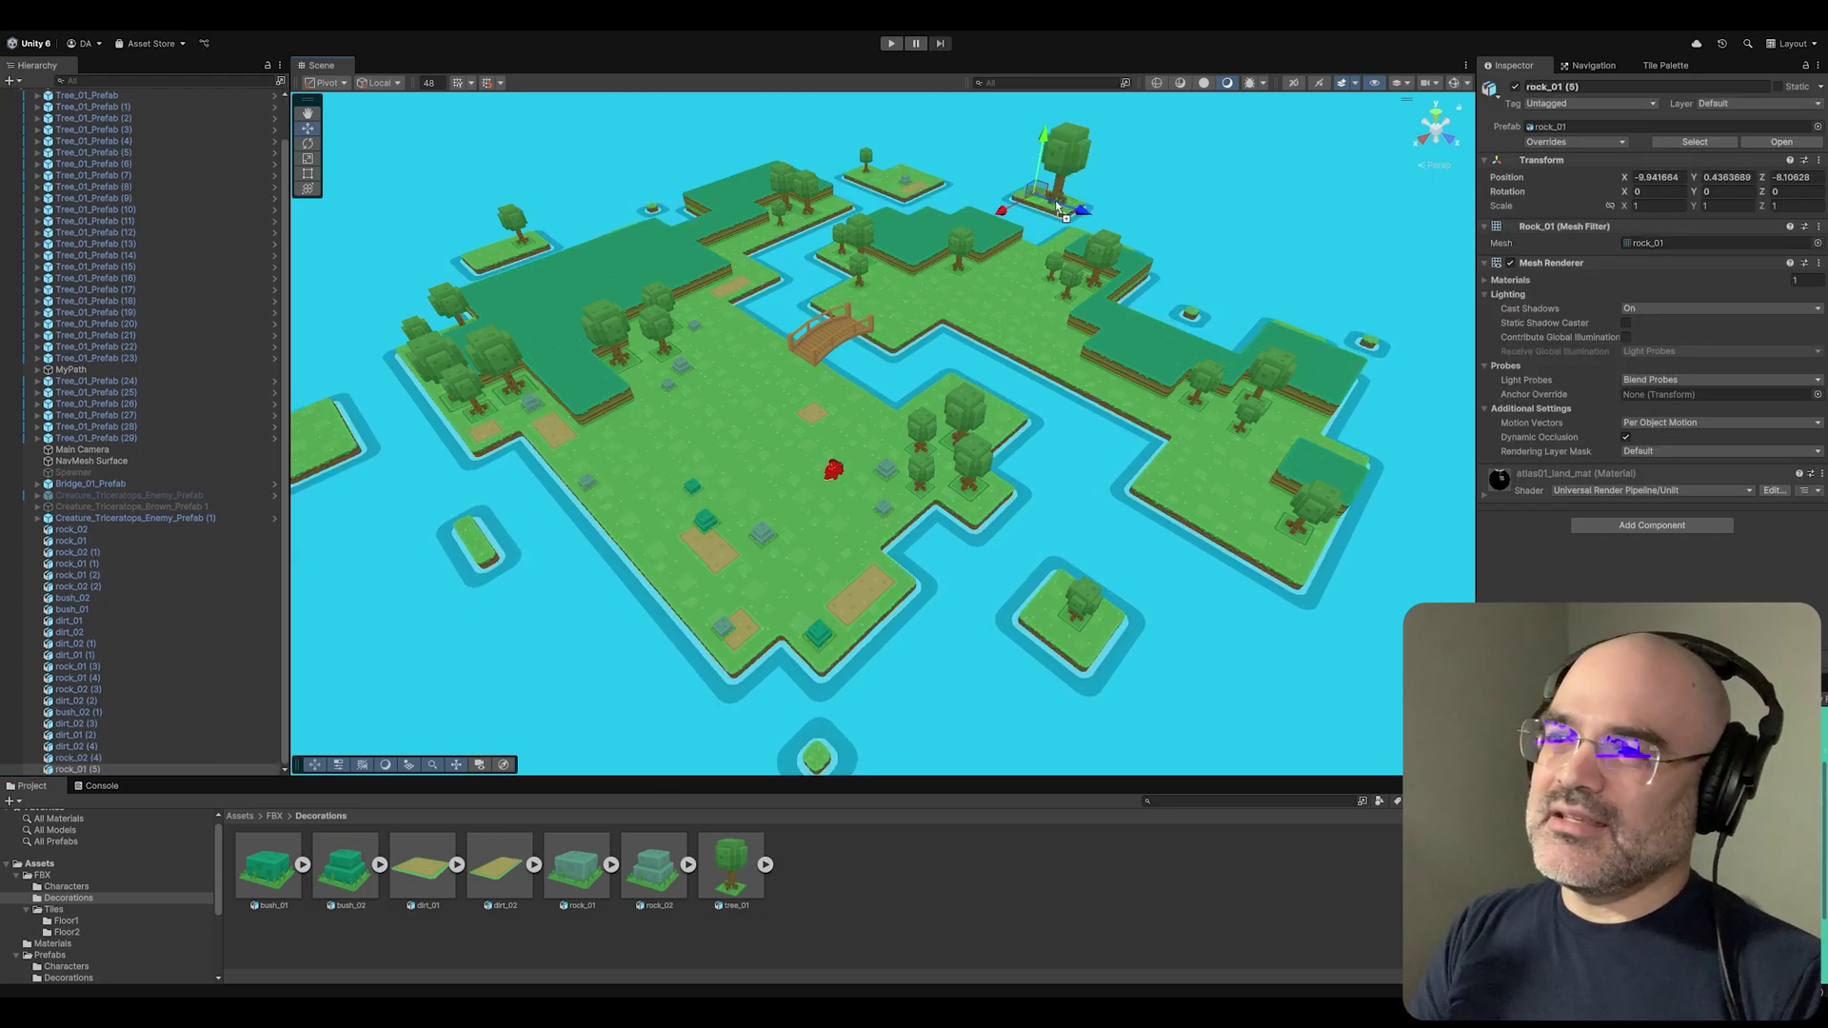
drag(653, 866, 1323, 433)
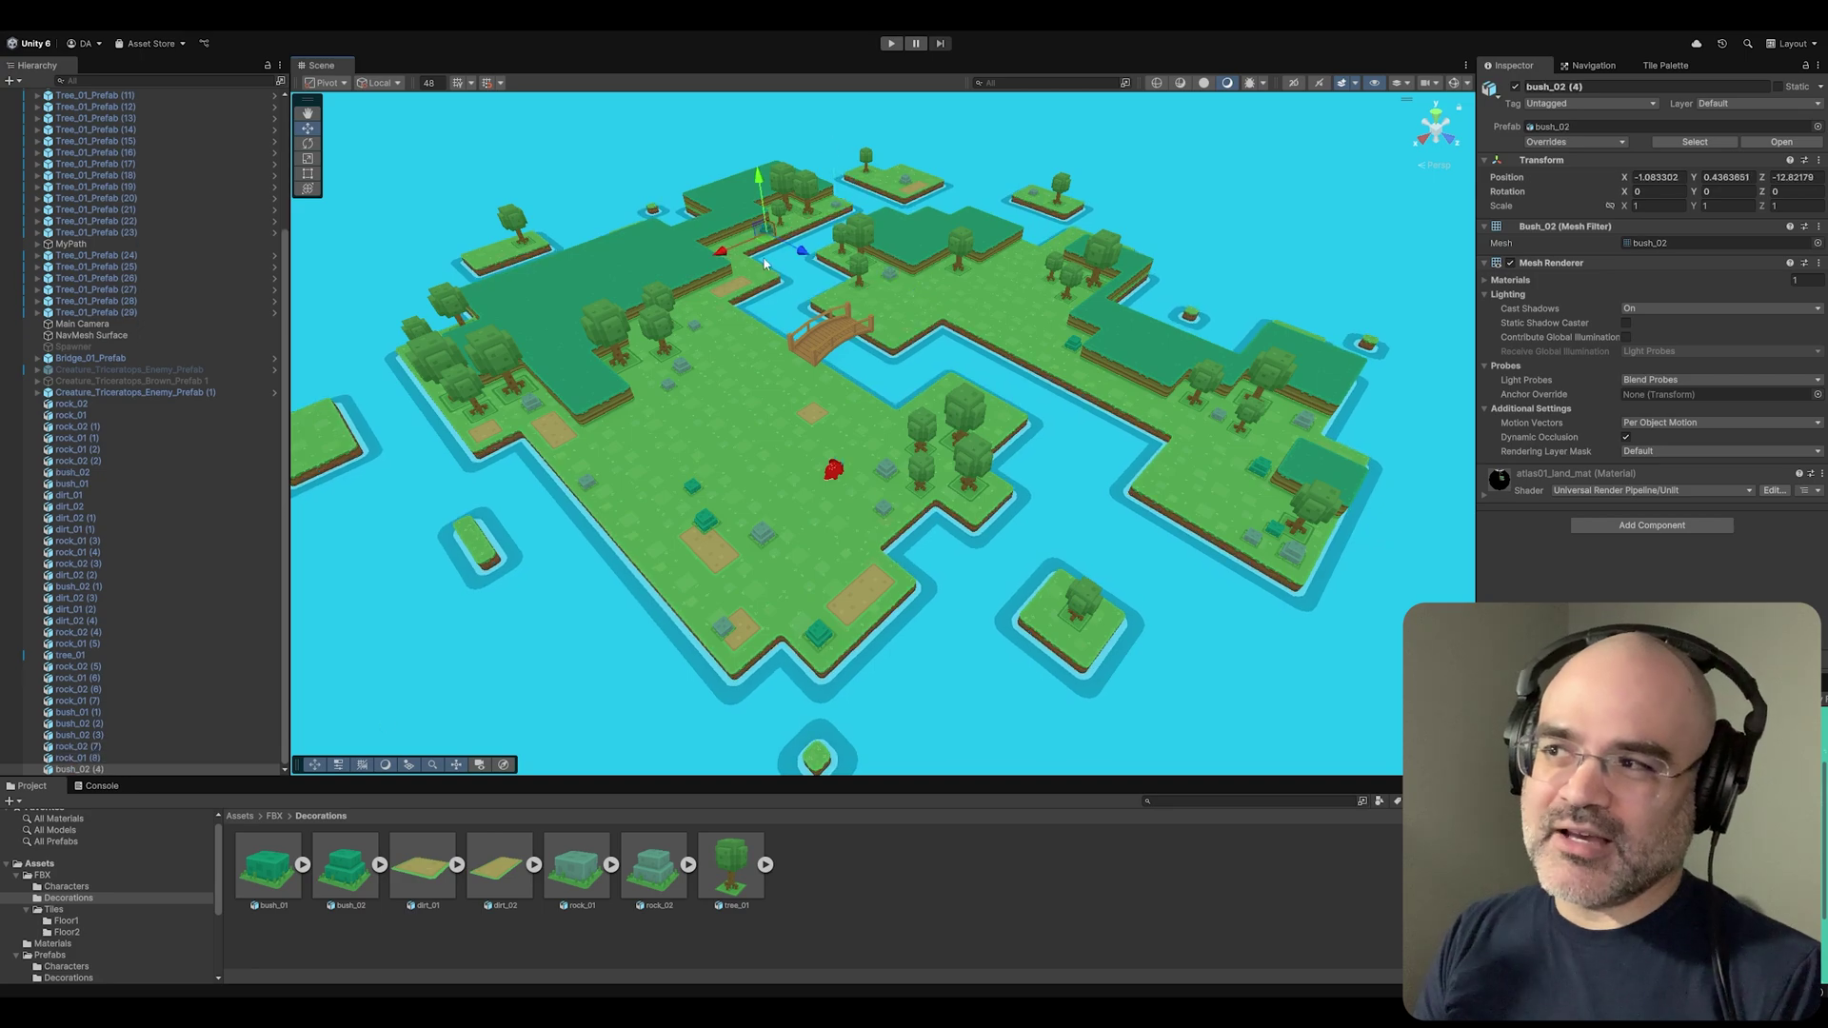
Step: Maximize the scene view and position additional trees on the main island's near side and the small square islet
key(shift+space)
key(f)
drag(870, 535, 1100, 398)
scroll(812, 585, down, 3)
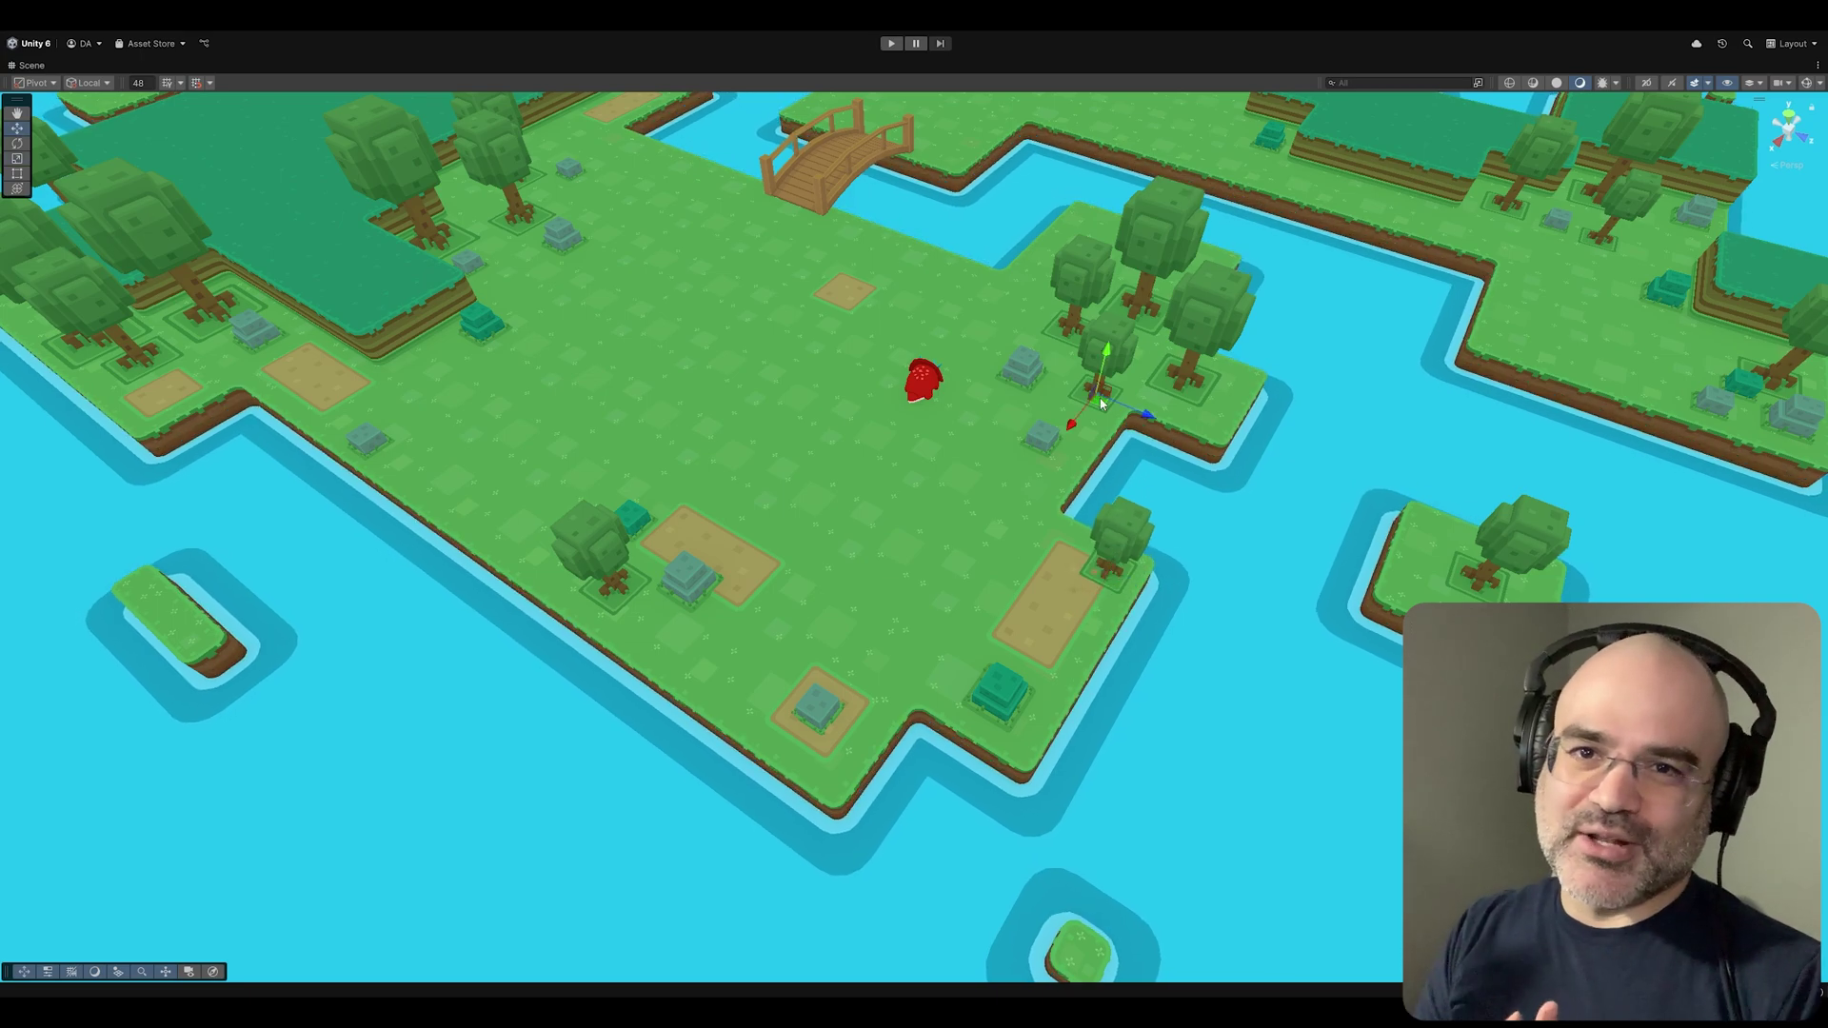
key(f)
scroll(973, 606, down, 5)
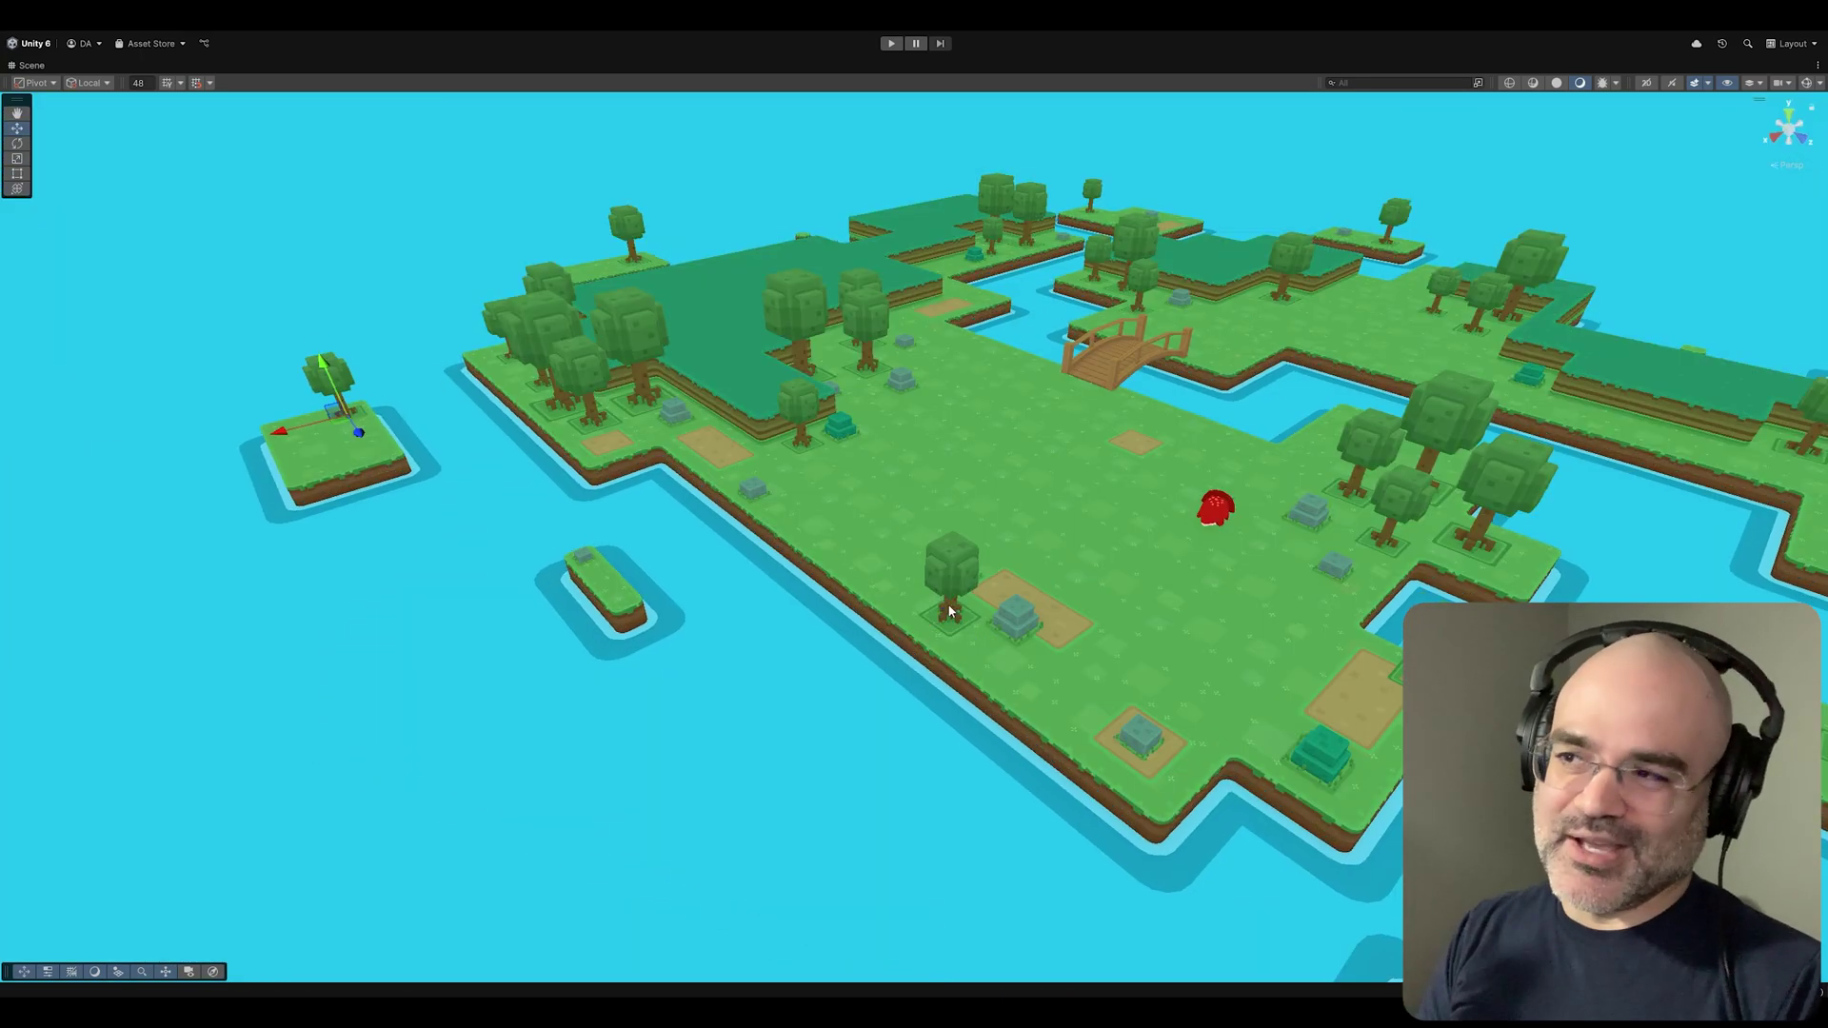
click(366, 447)
key(f)
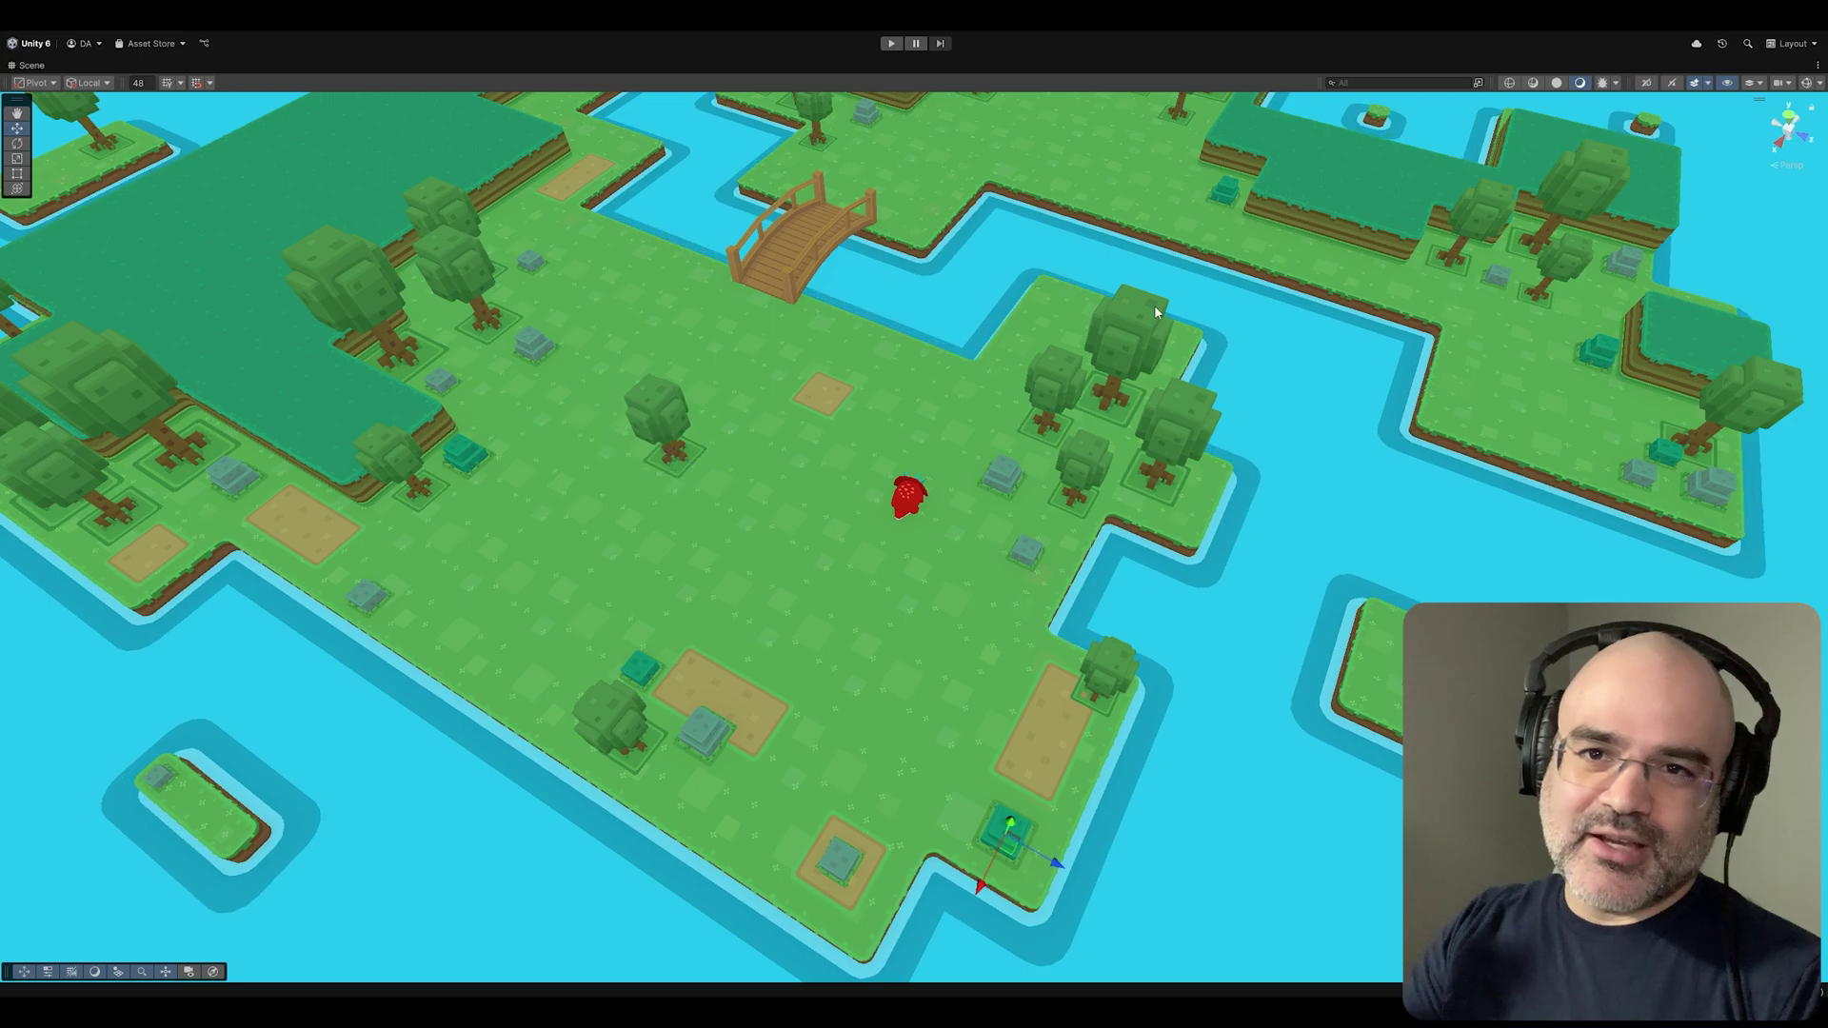
Step: Duplicate a bush to beside the main island's trees and spread dirt patch copies over the open grass
key(ctrl+d)
drag(1015, 831, 692, 512)
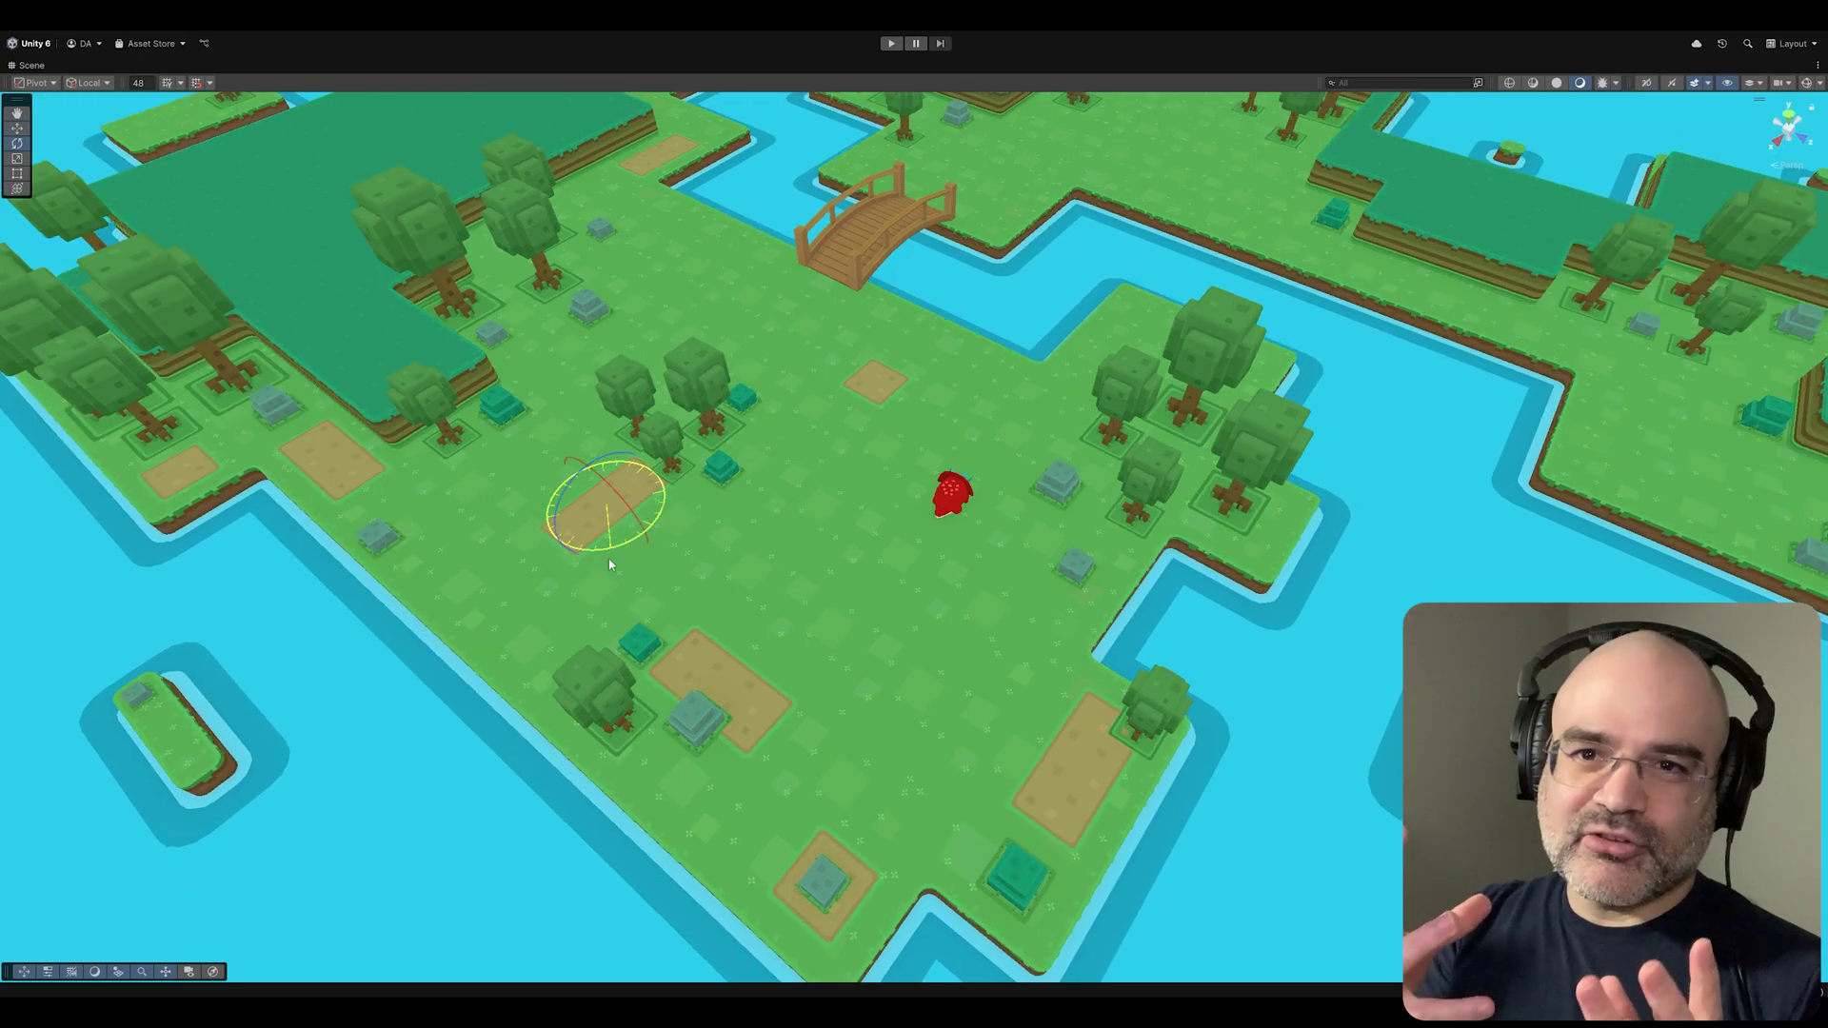
key(w)
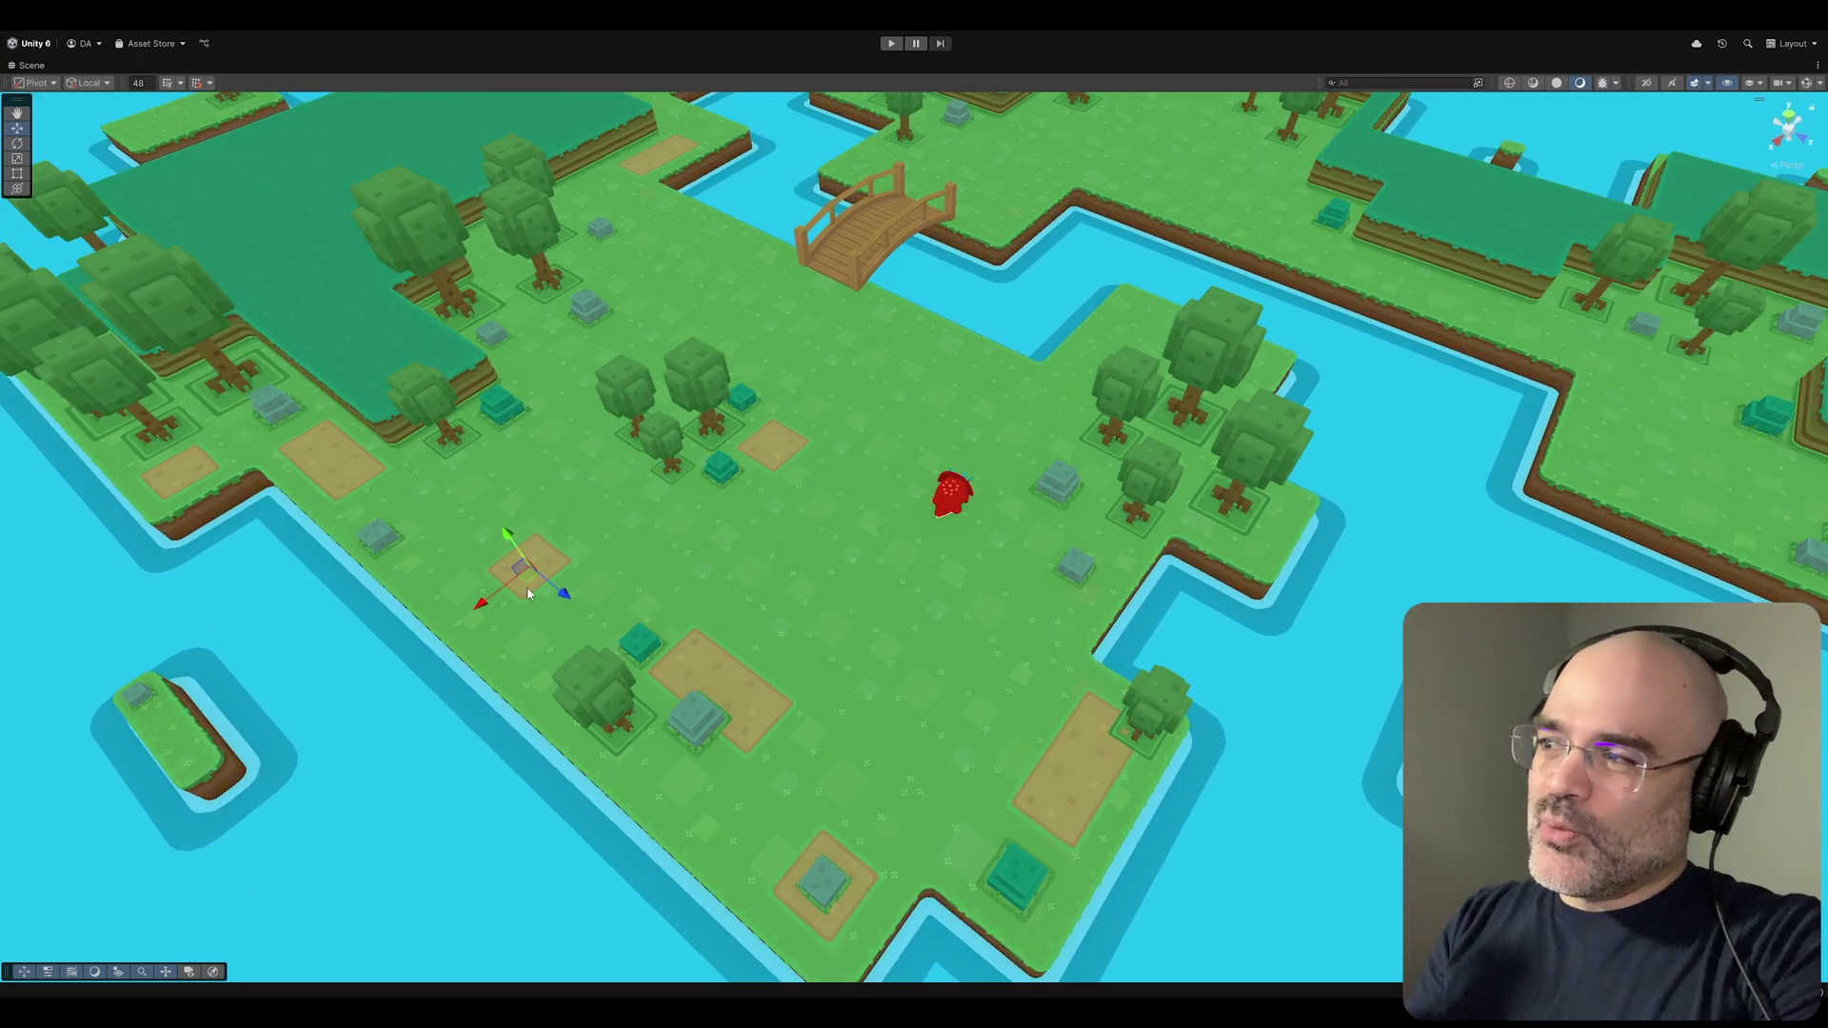
key(ctrl+d)
drag(510, 572, 914, 680)
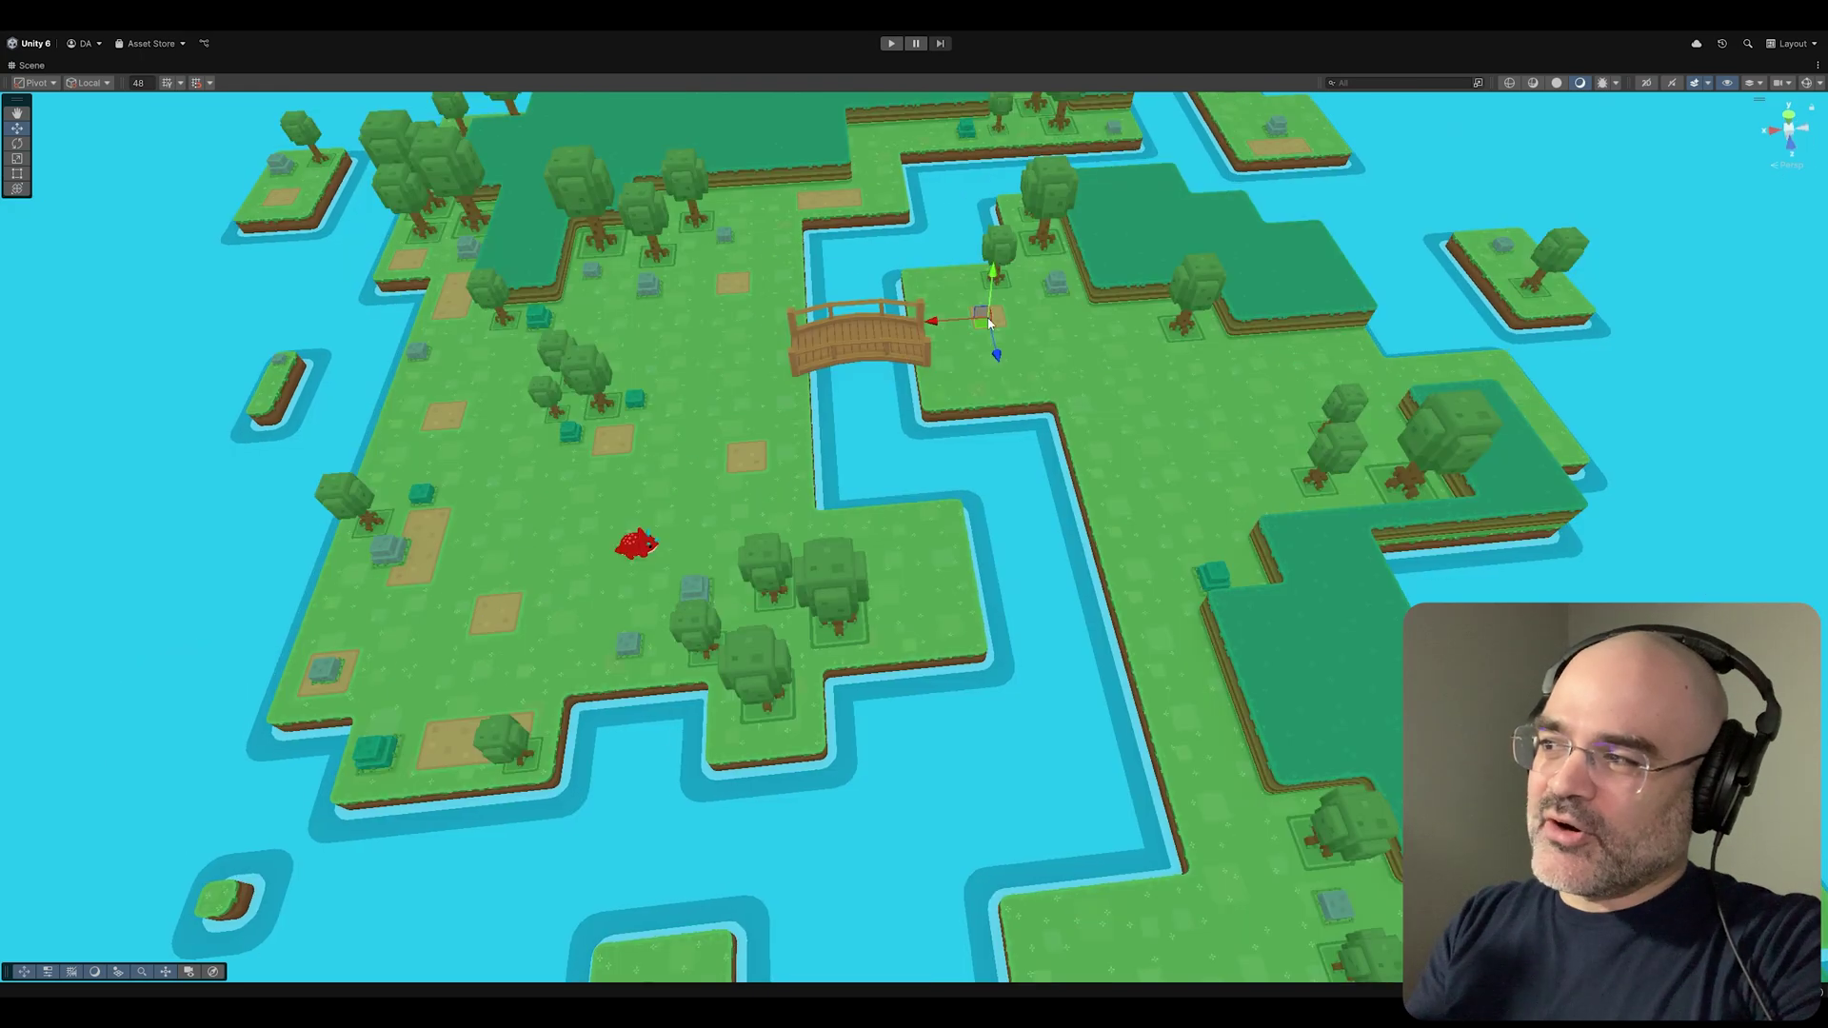
Step: Place trees on the raised teal plateaus across the river from the main island
click(1163, 518)
scroll(1076, 617, up, 5)
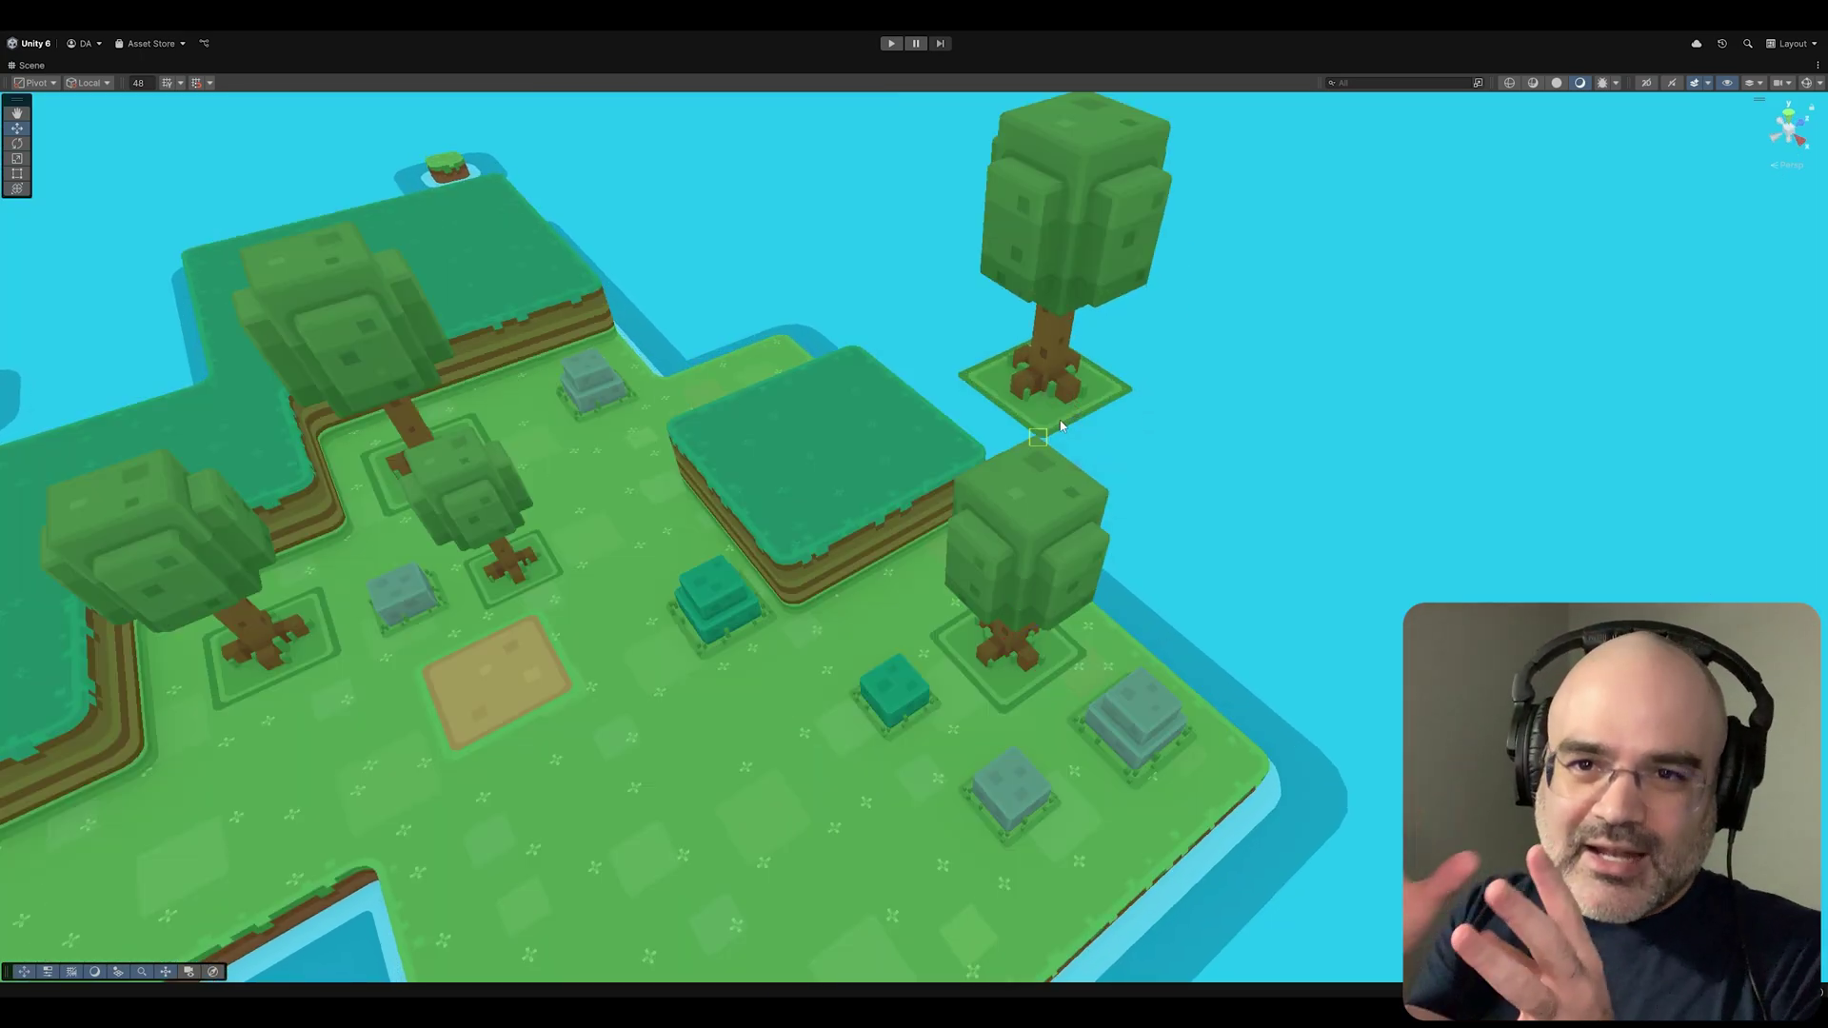
drag(1044, 391, 876, 452)
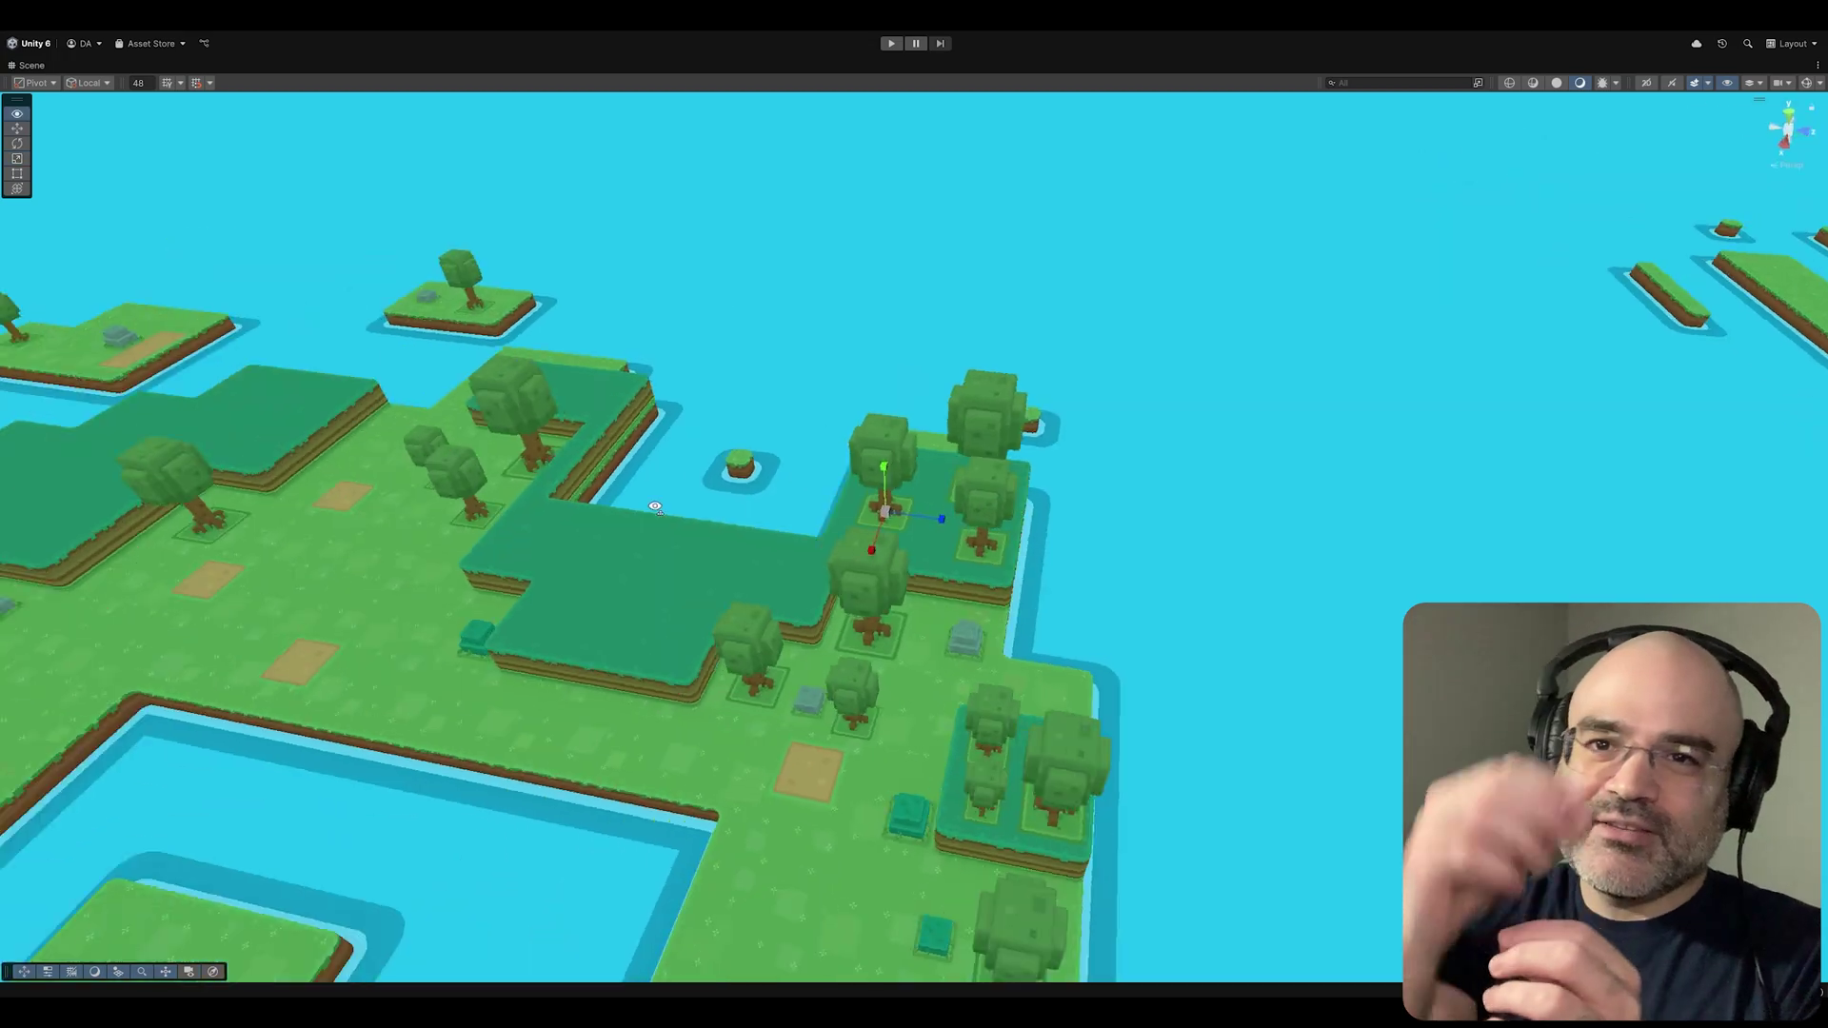
scroll(714, 552, up, 3)
drag(717, 572, 612, 635)
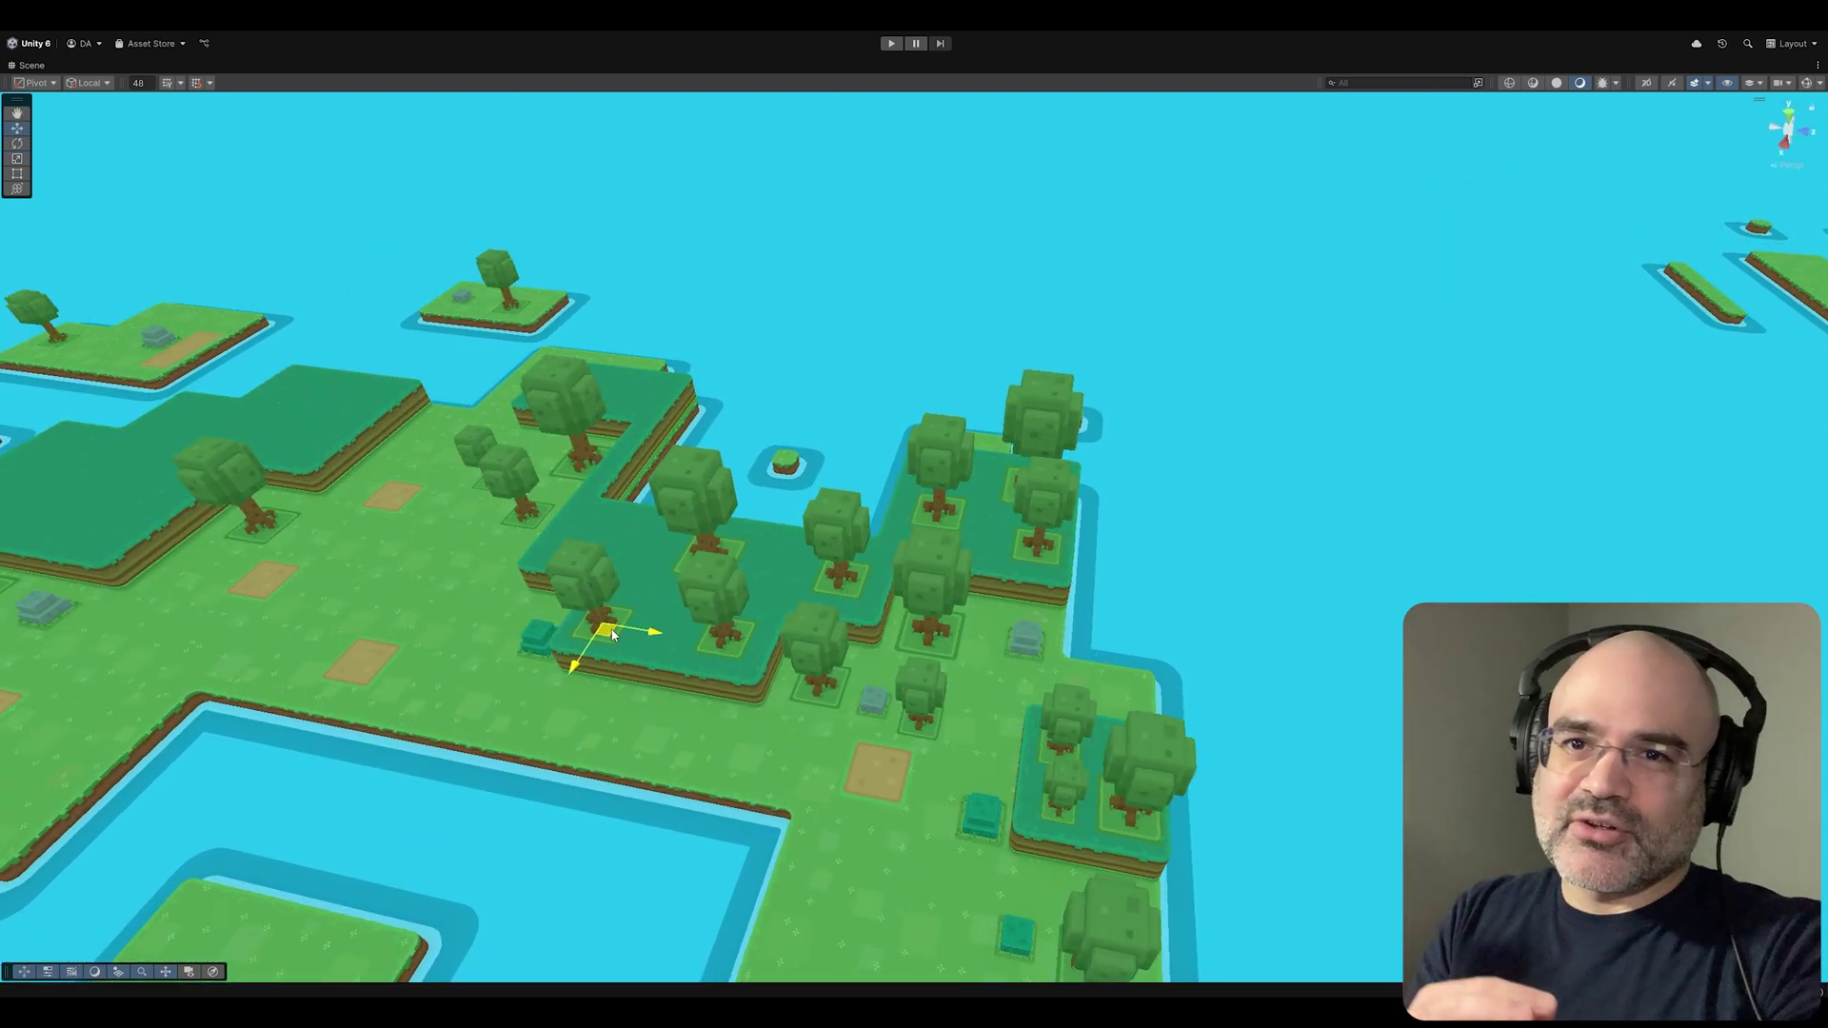
Step: Add trees to the stepped teal plateau near the small round islet, including along its near edge beside the bush
scroll(654, 591, down, 5)
key(f)
alt+drag(807, 586, 857, 705)
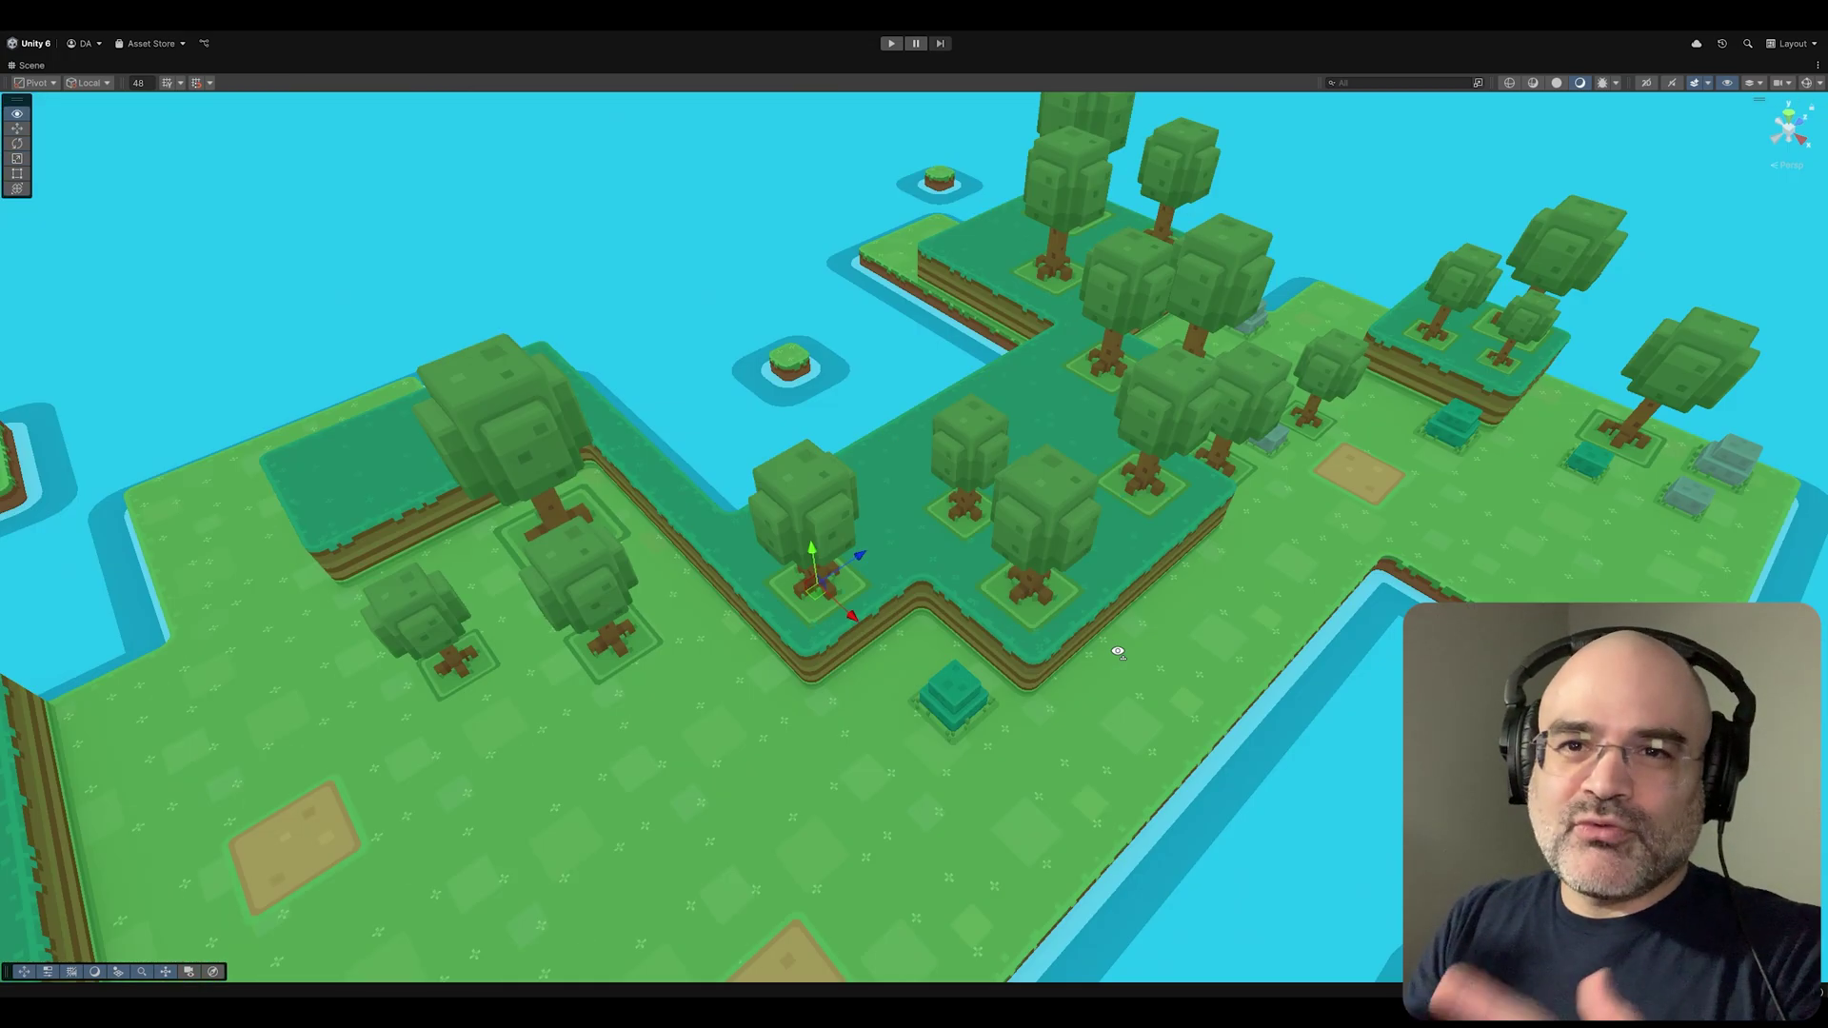
scroll(838, 722, up, 5)
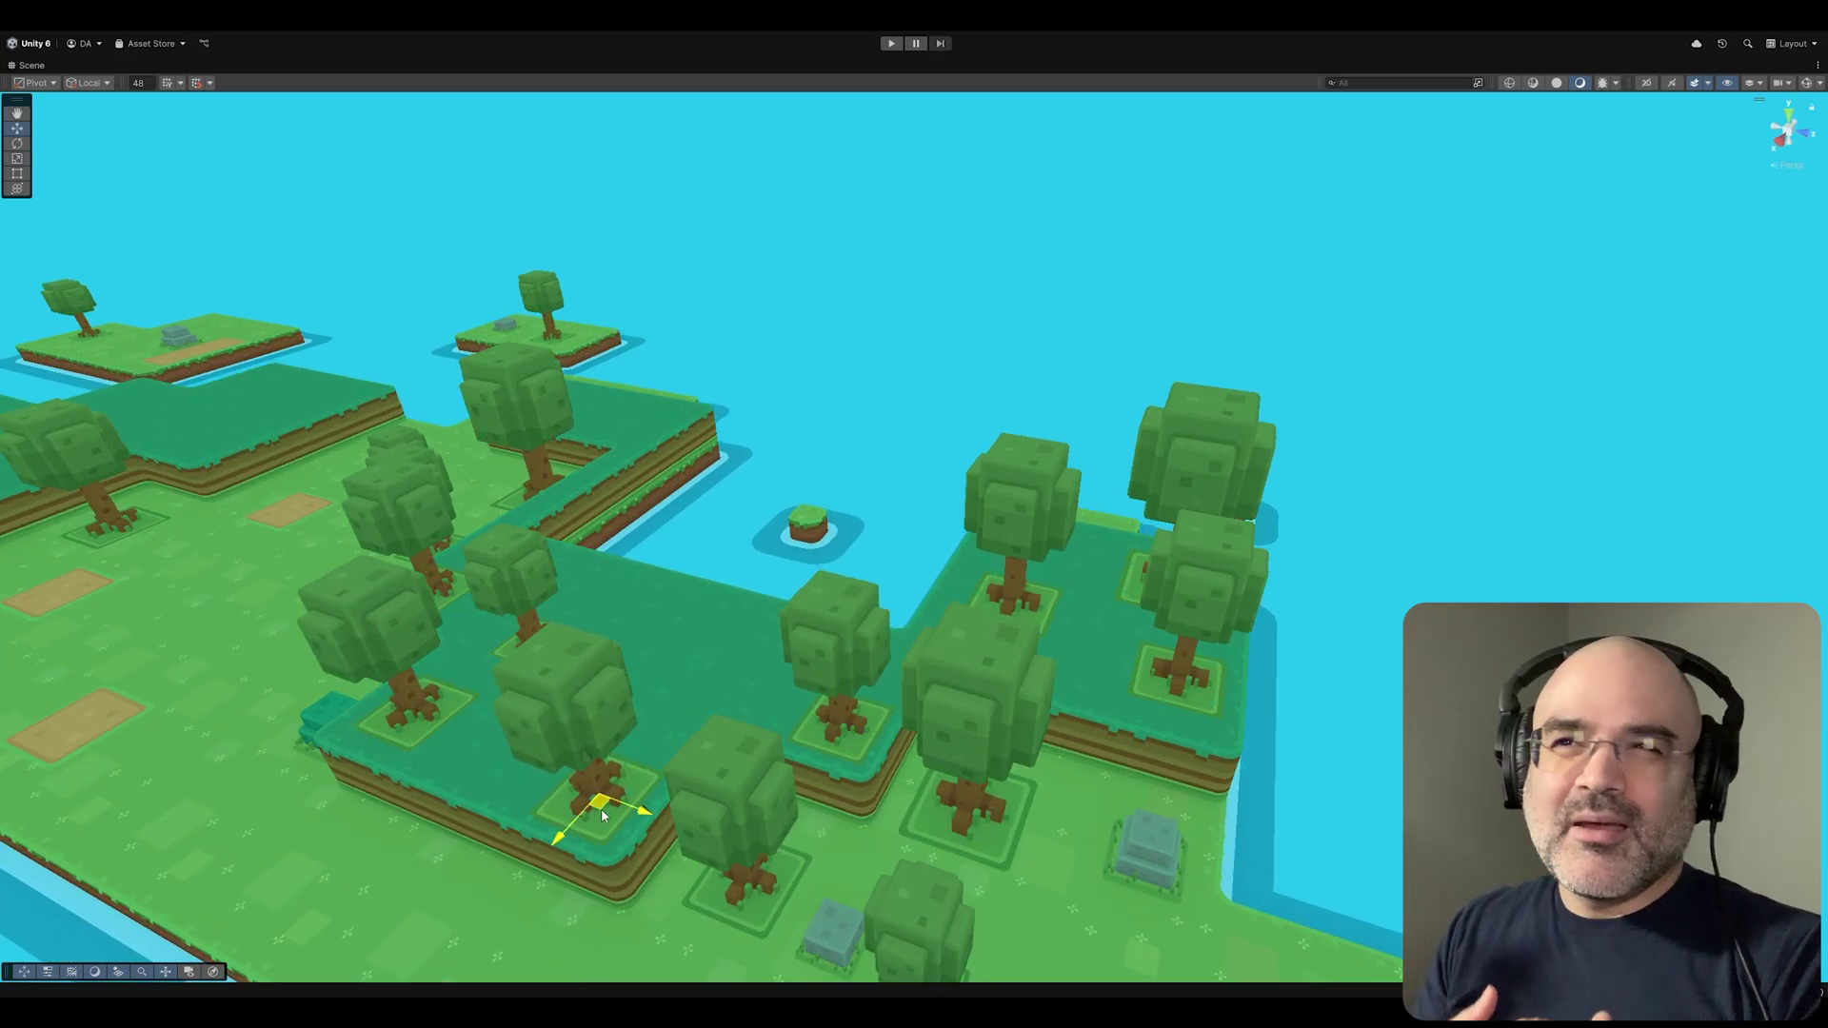
scroll(602, 808, down, 5)
scroll(645, 702, up, 5)
key(r)
scroll(667, 605, down, 5)
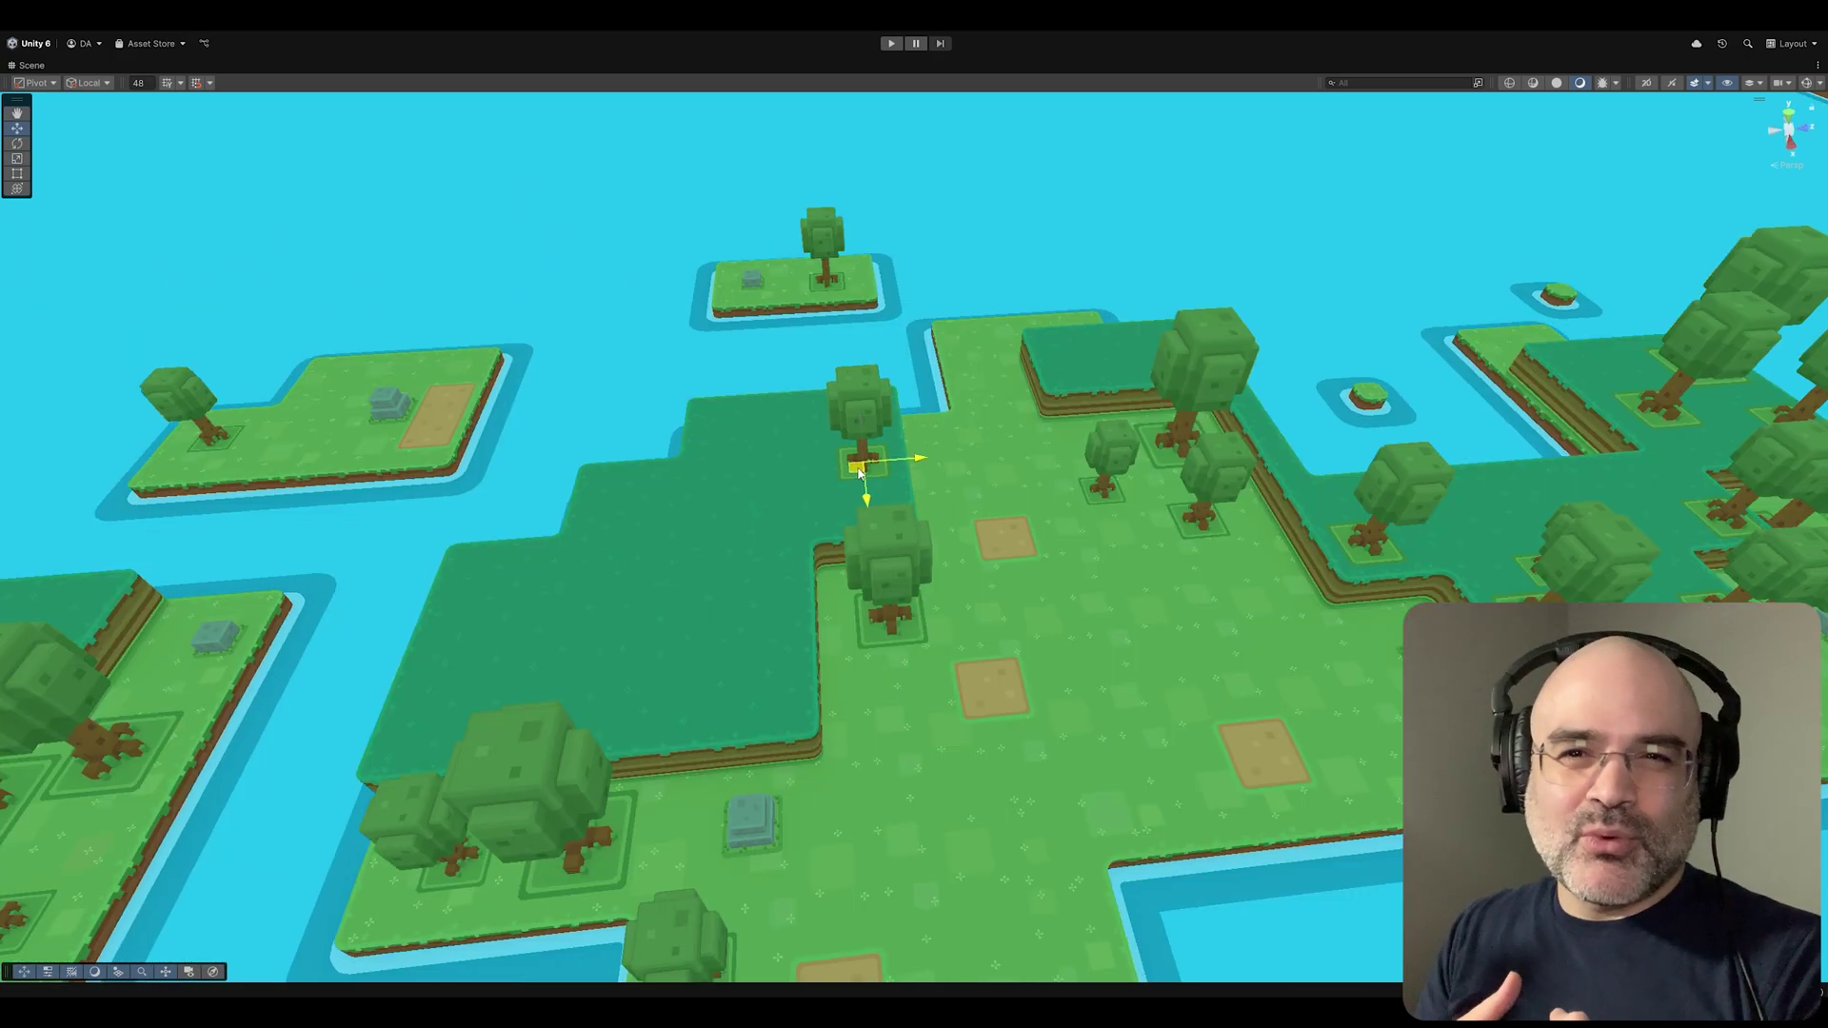
Step: Place trees around the teal plateau facing the two far islands, and add rocks and dirt patches on and beside it
drag(870, 461, 774, 699)
scroll(490, 502, up, 5)
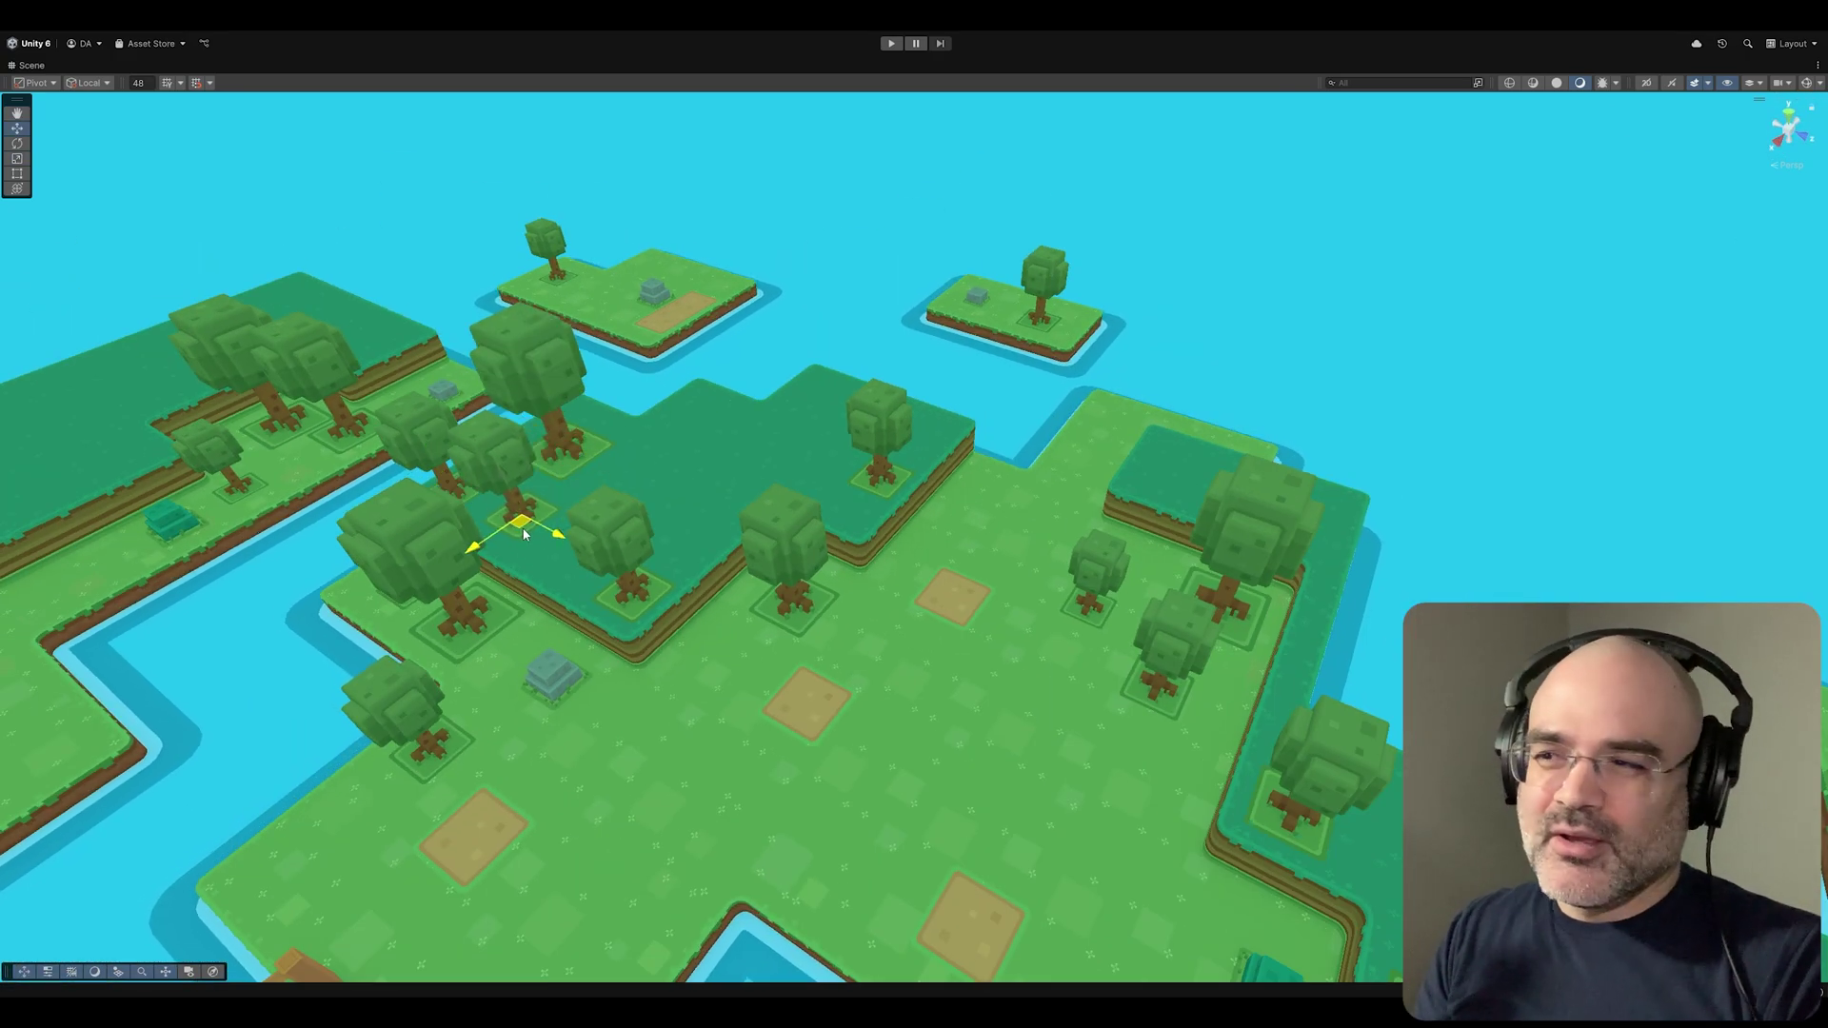
scroll(526, 538, down, 3)
alt+drag(781, 495, 592, 702)
scroll(783, 653, up, 5)
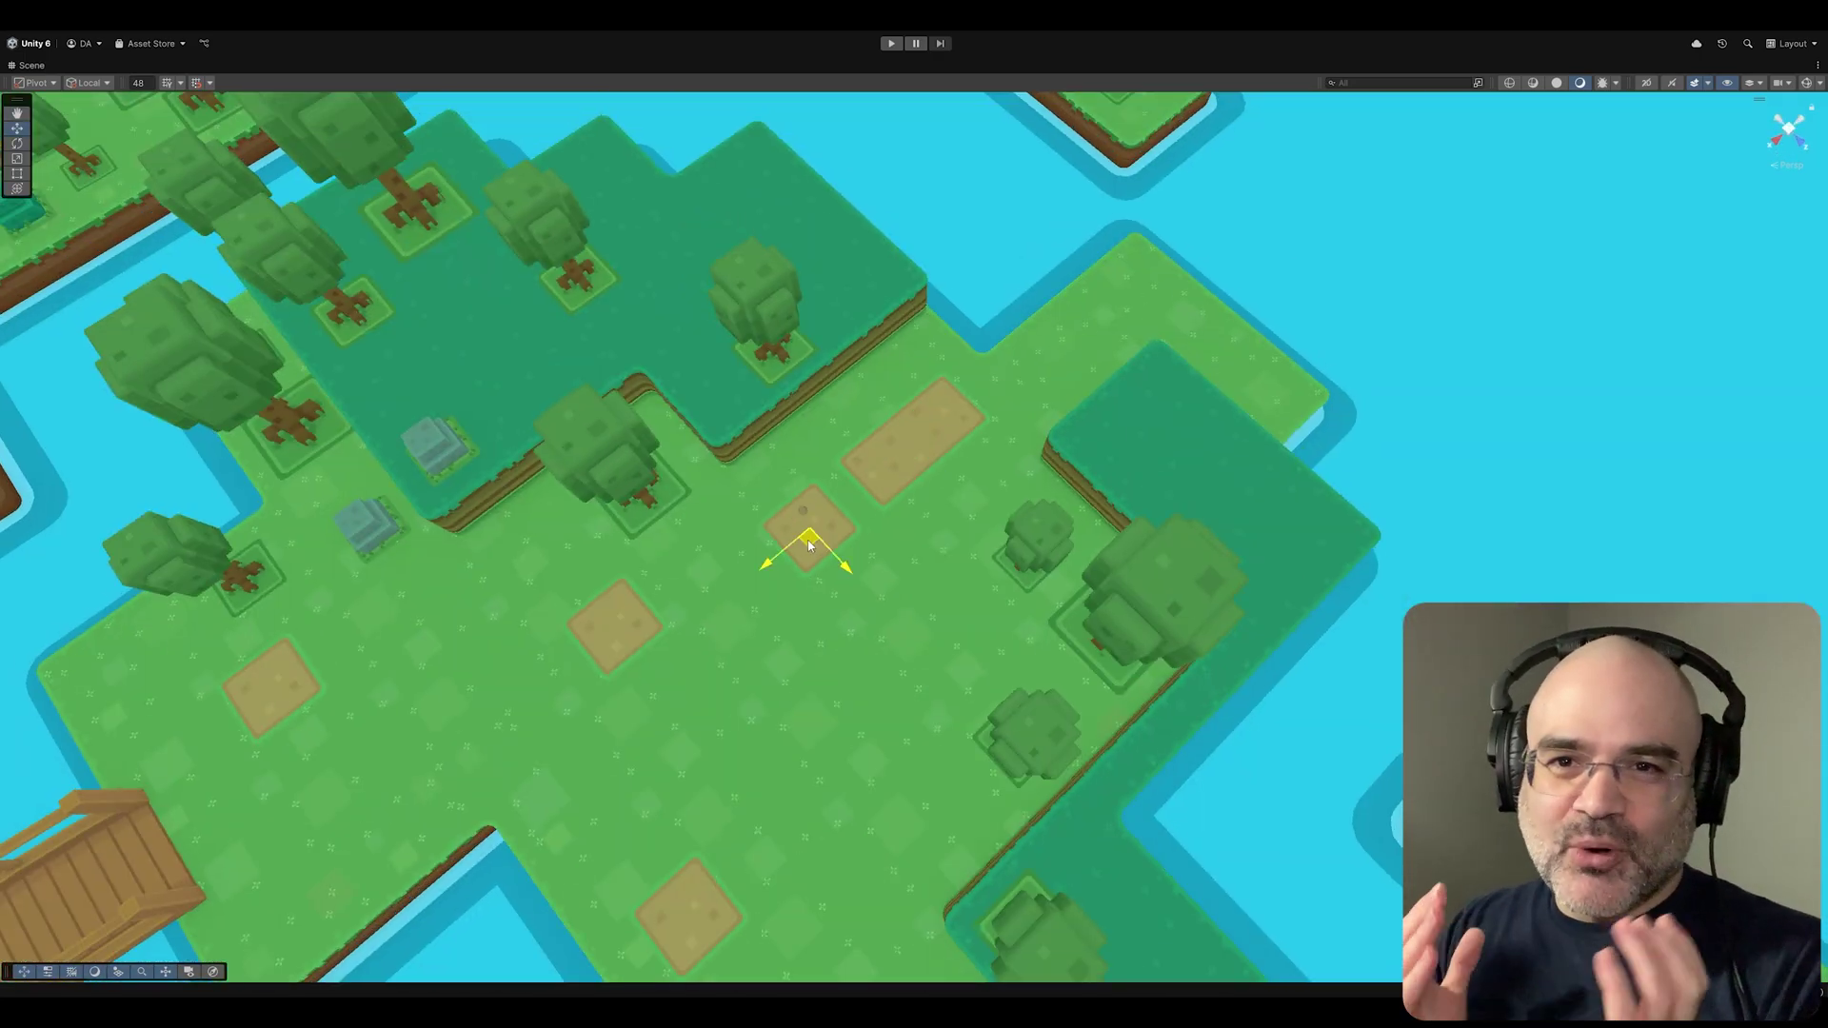
Step: Populate the far end of the narrow river bank and its raised teal plateau with trees of varied sizes
scroll(808, 545, down, 5)
mouse_move(866, 393)
alt+mouse_down()
mouse_move(723, 457)
mouse_move(836, 252)
mouse_move(885, 381)
alt+mouse_up()
key(f)
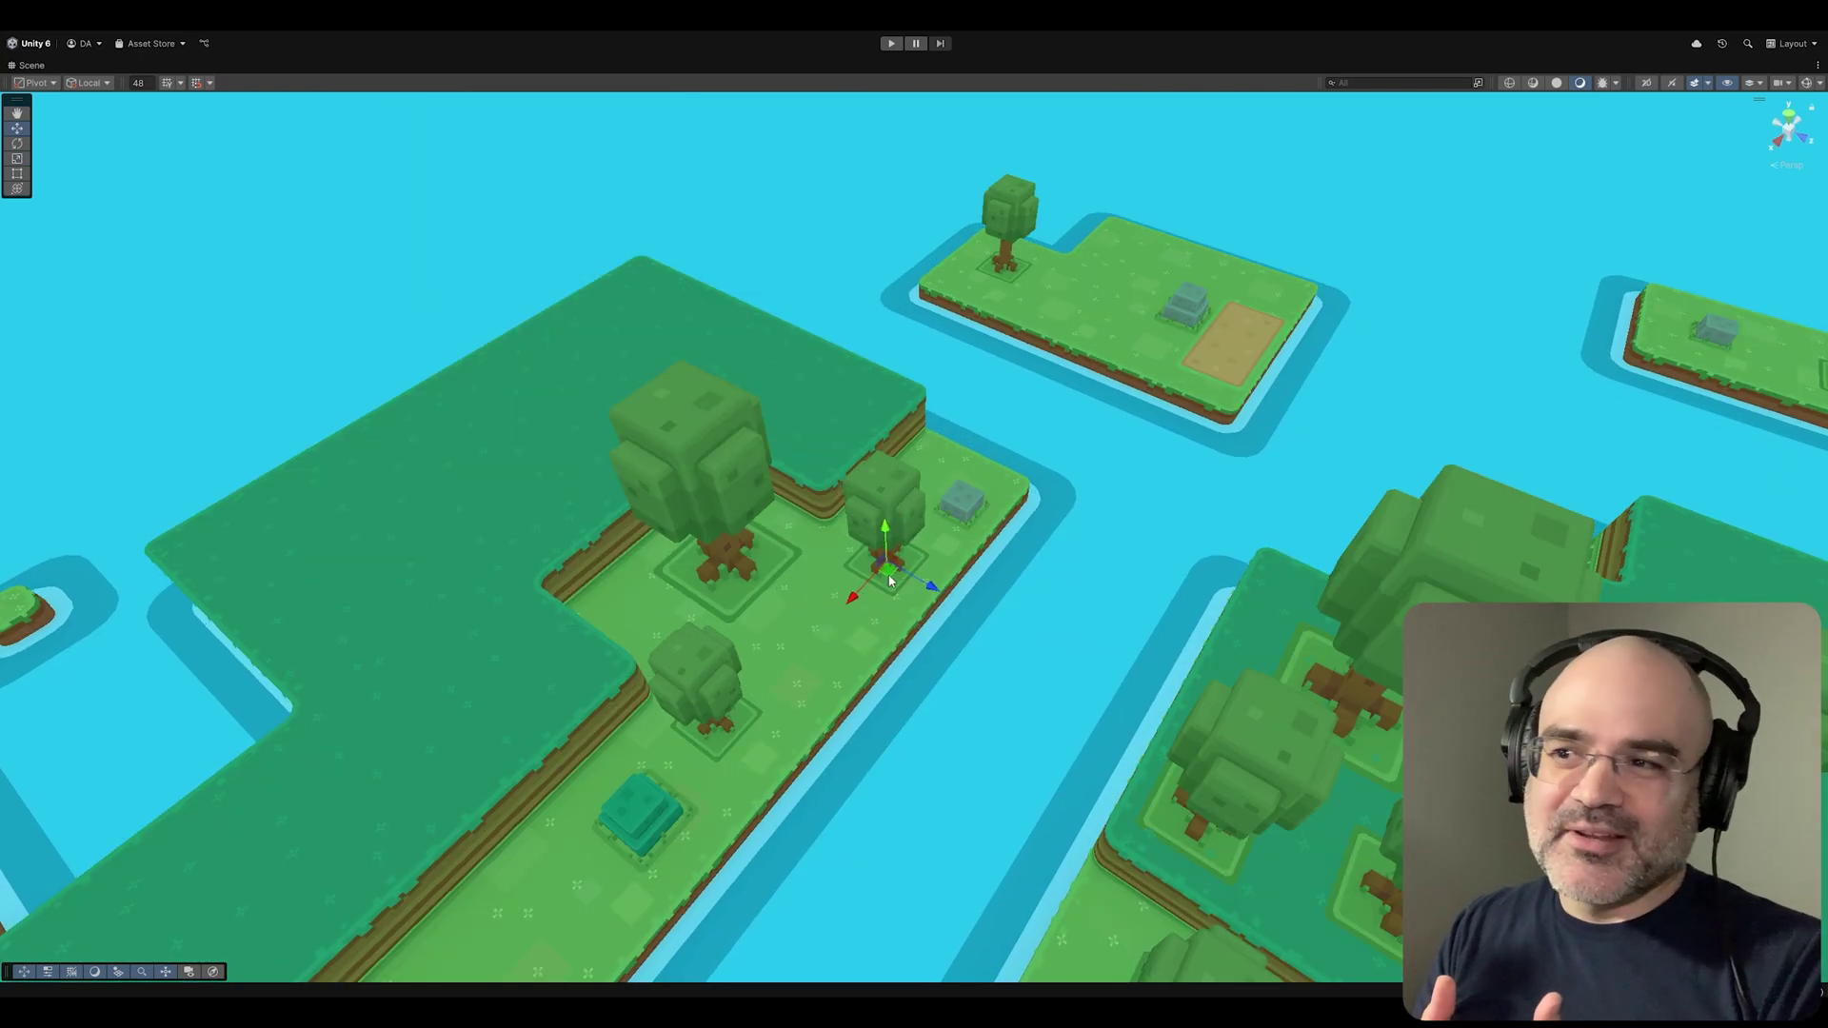
scroll(892, 579, down, 4)
alt+drag(892, 579, 912, 426)
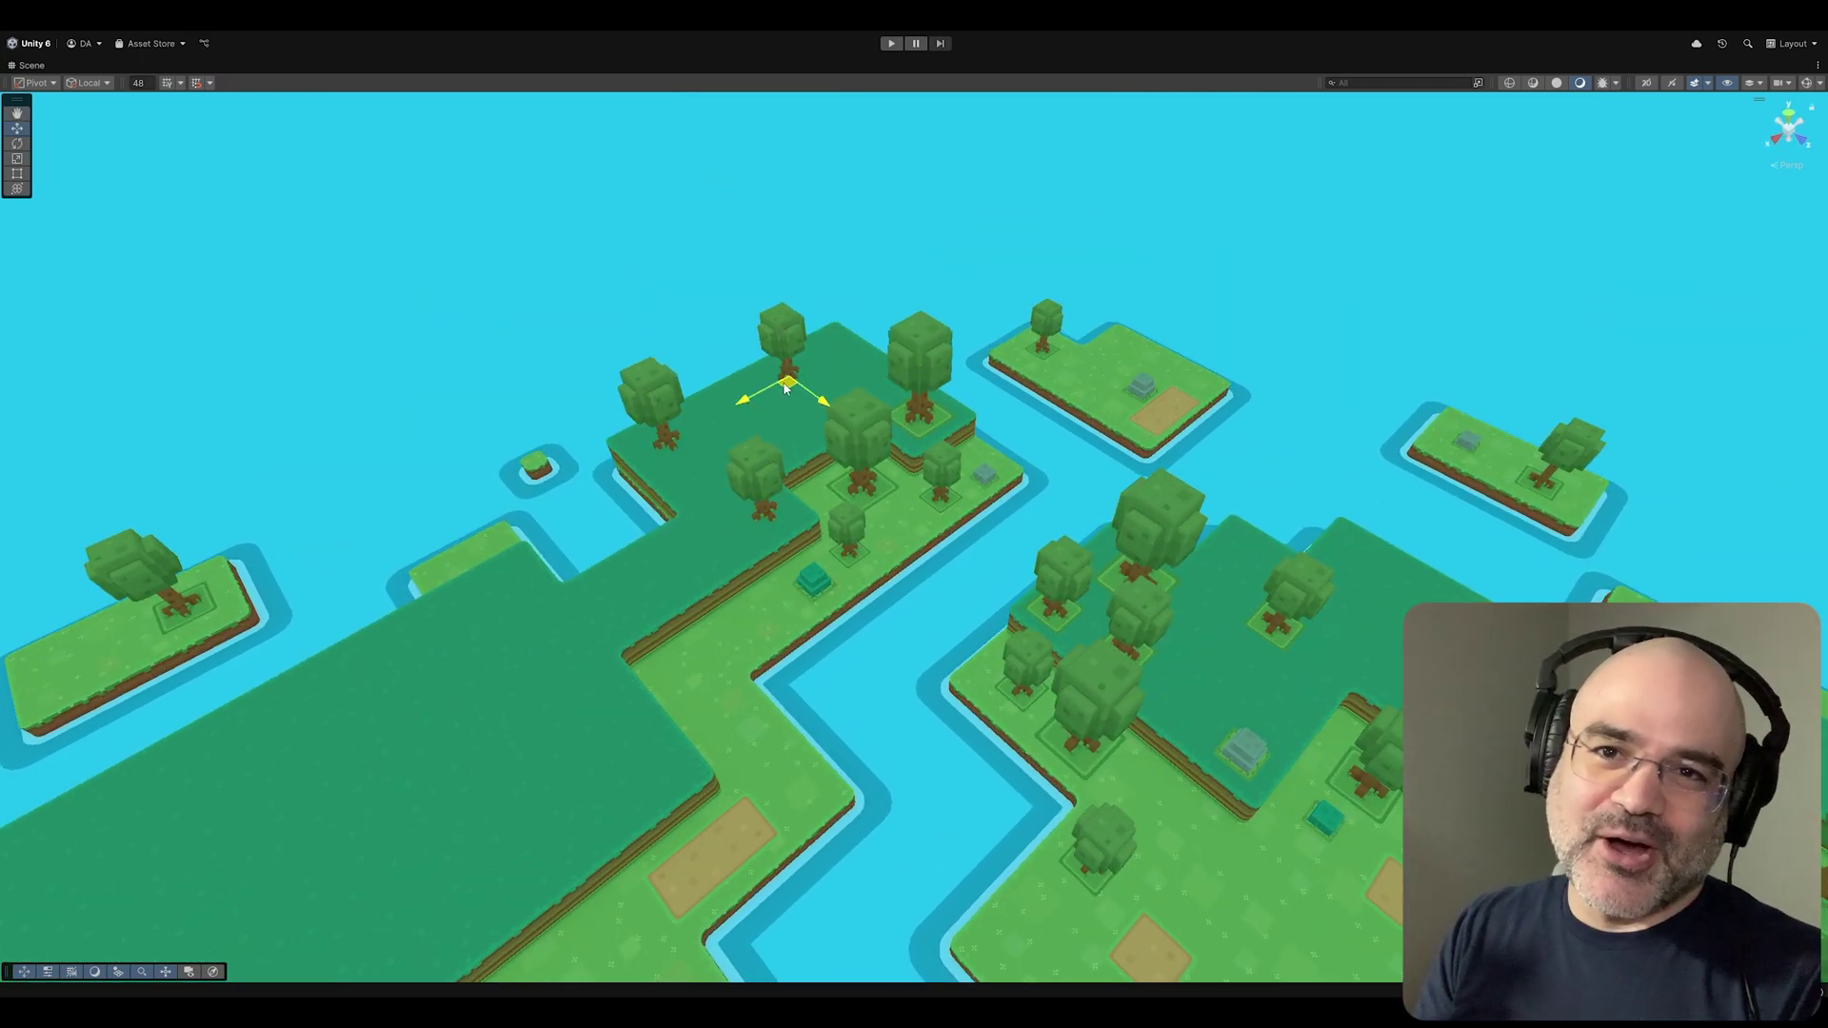
Step: Place trees at the river-side corner of the main island's large teal plateau and scale them to different sizes
alt+drag(784, 388, 932, 561)
scroll(933, 562, up, 3)
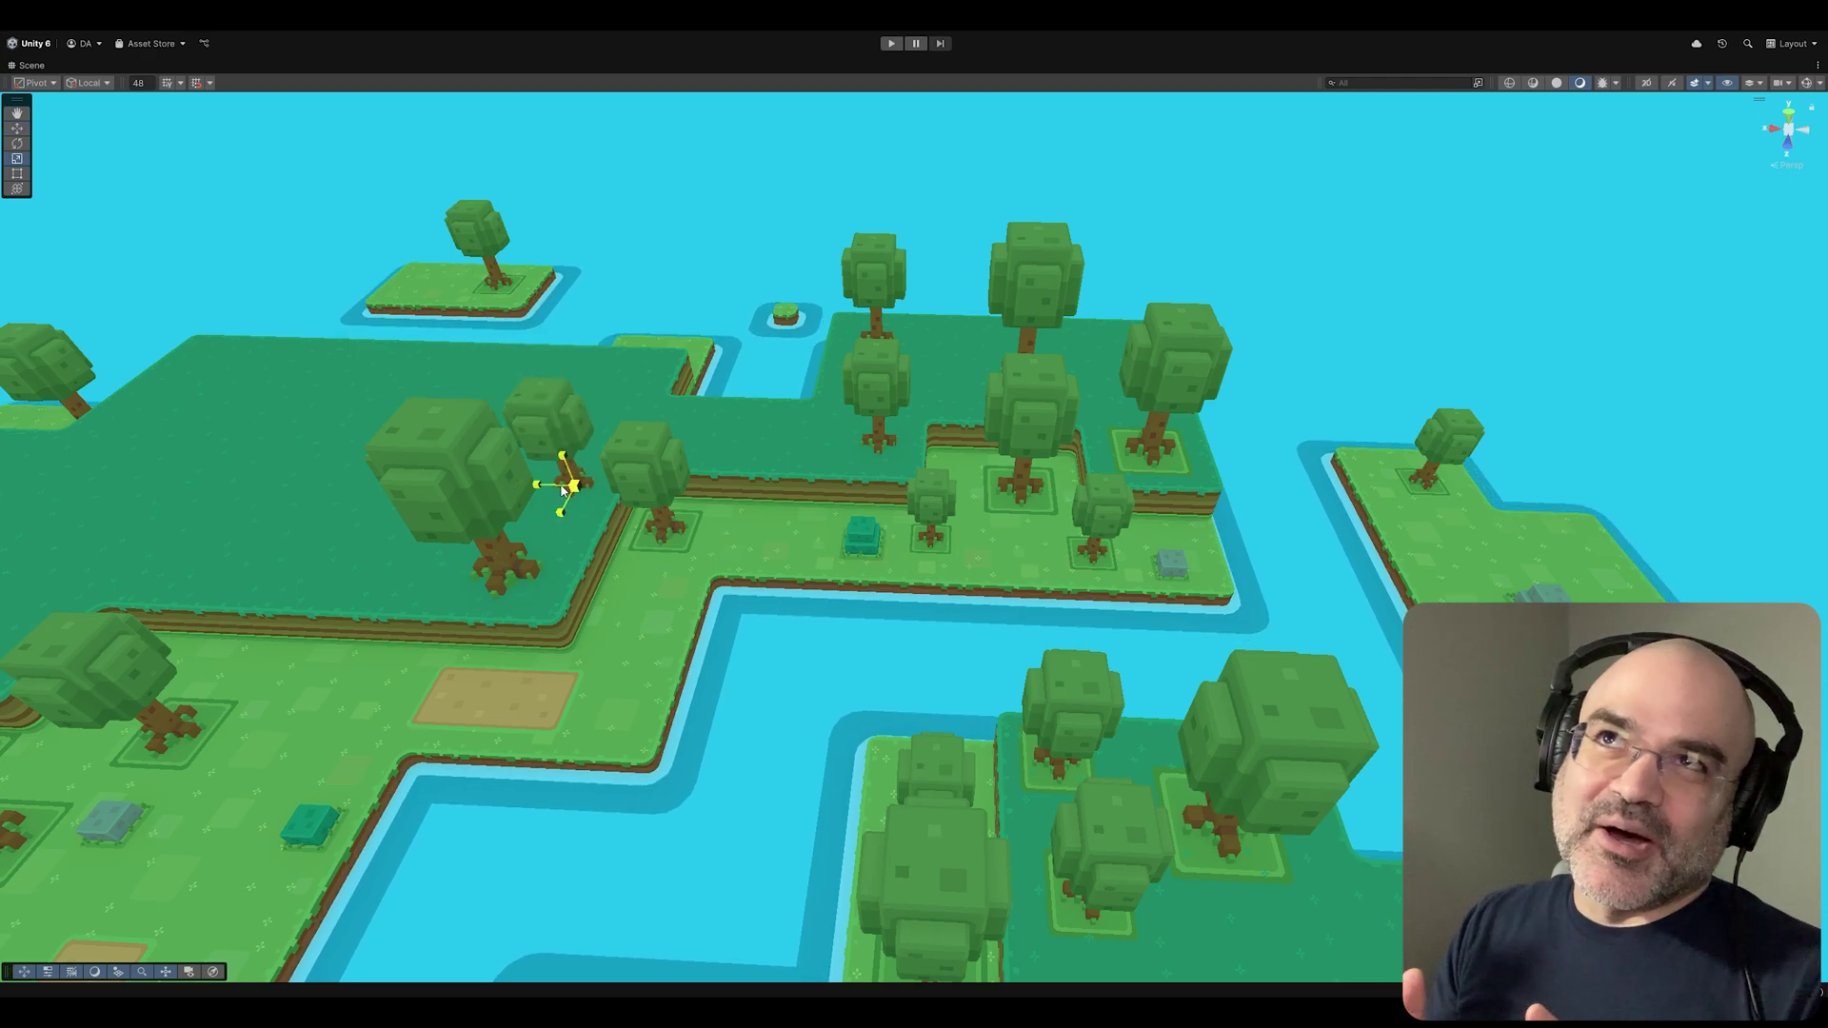
alt+drag(562, 477, 718, 614)
scroll(736, 679, down, 3)
alt+drag(736, 678, 718, 253)
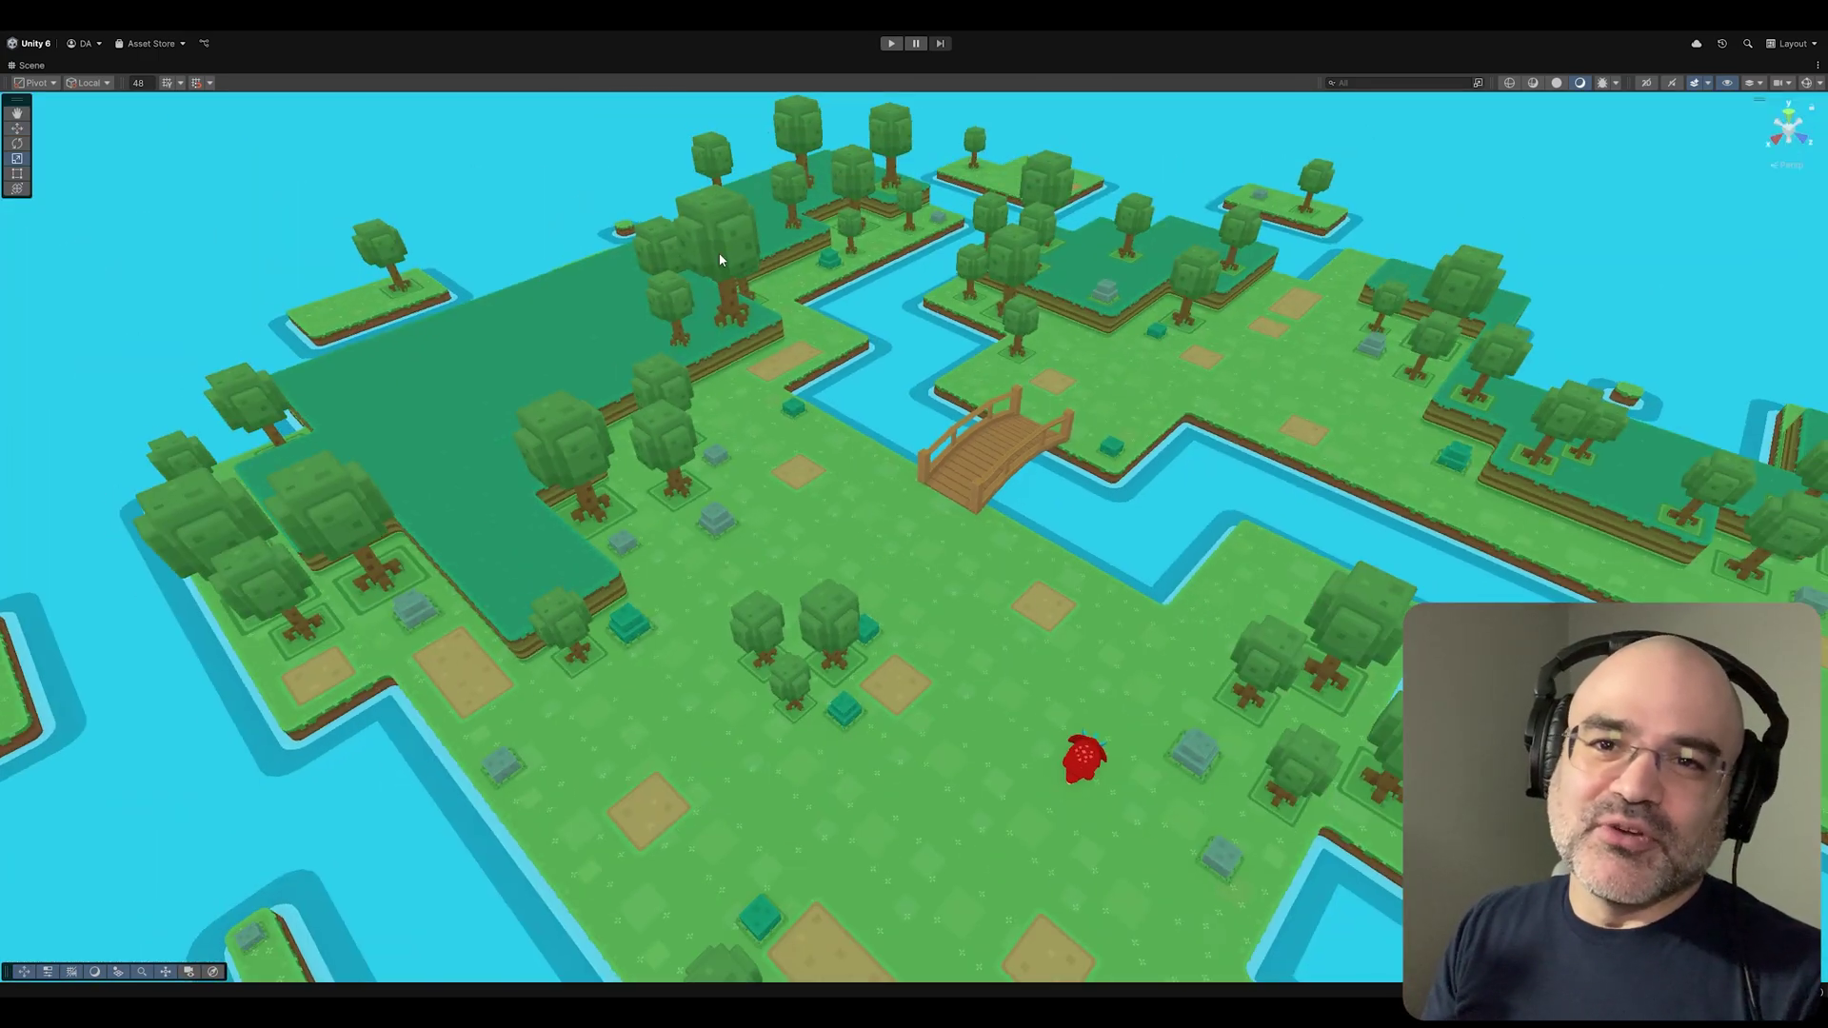
Step: Spread more trees along the river-side half of the main island's large teal plateau
key(r)
scroll(1028, 644, up, 5)
scroll(1028, 644, down, 5)
alt+drag(694, 408, 837, 701)
key(w)
click(938, 794)
scroll(938, 794, down, 4)
alt+drag(938, 795, 795, 618)
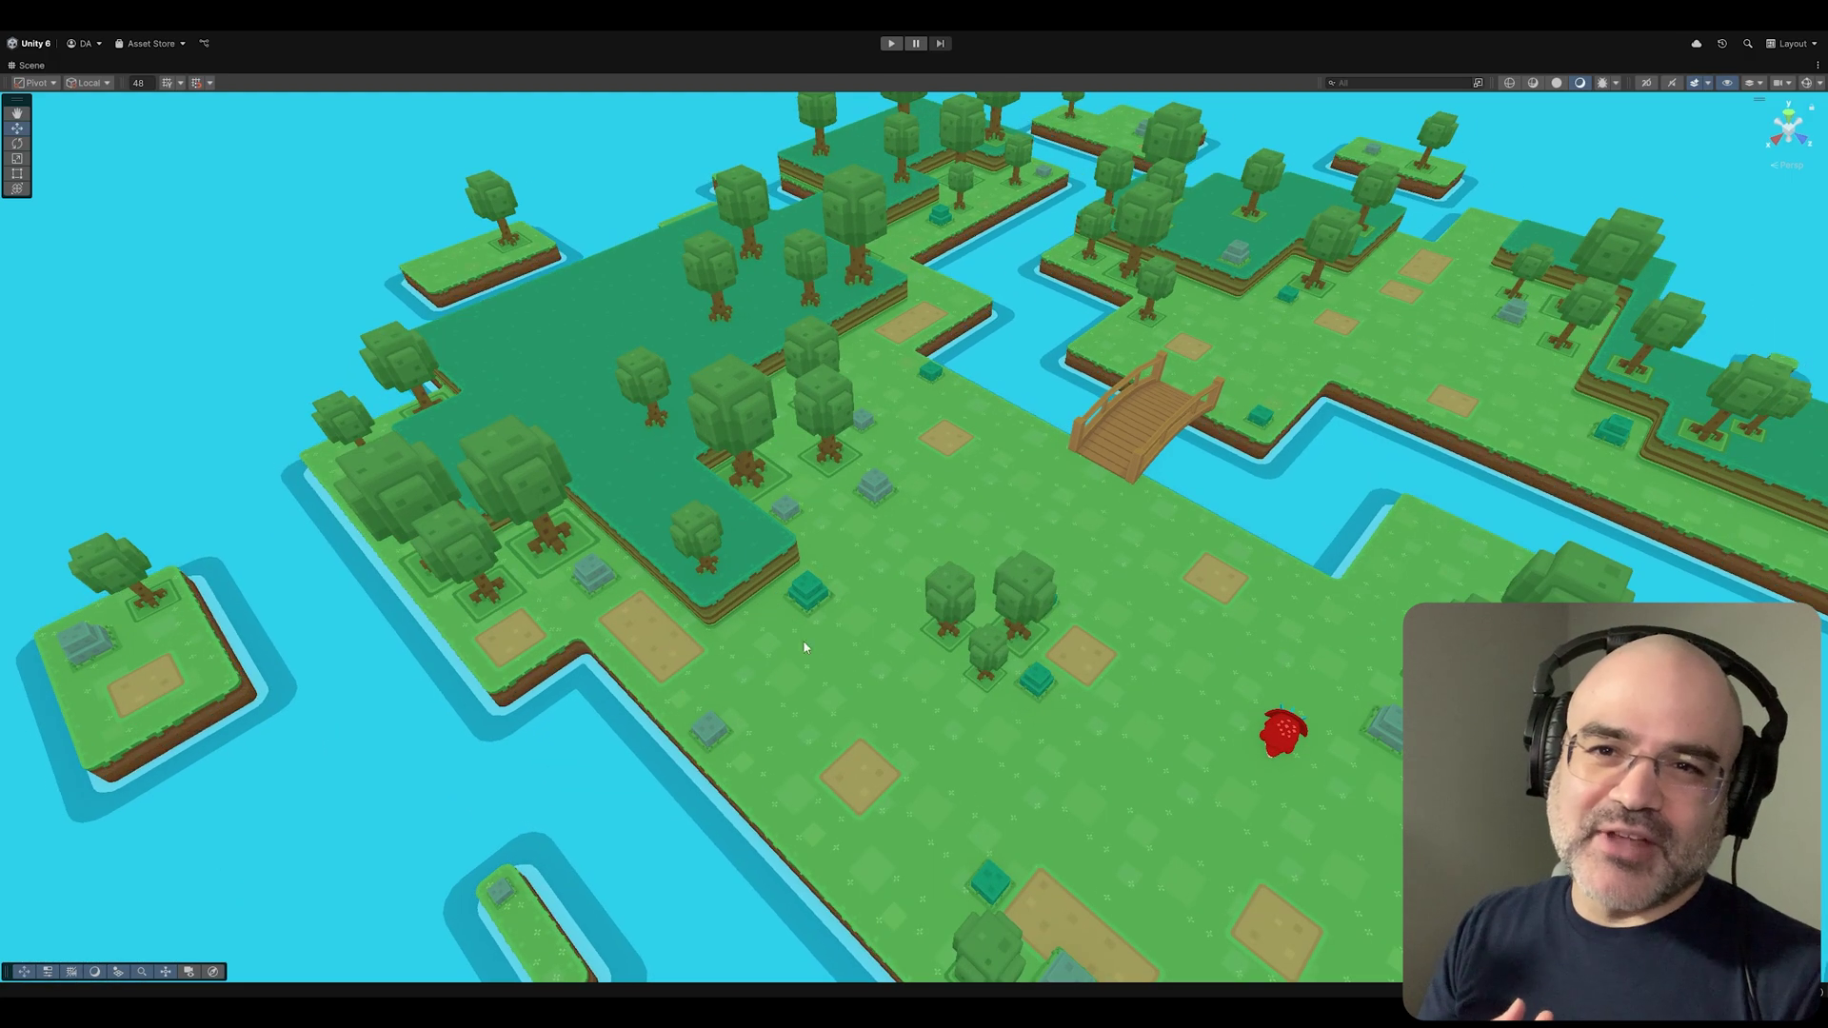
Step: Fill the outer side of the large teal plateau with more trees and bushes, leaving its middle open
click(795, 619)
scroll(776, 418, up, 4)
scroll(777, 419, down, 3)
alt+drag(777, 419, 946, 318)
click(610, 416)
scroll(637, 447, down, 3)
alt+drag(637, 447, 1178, 674)
click(826, 702)
click(731, 676)
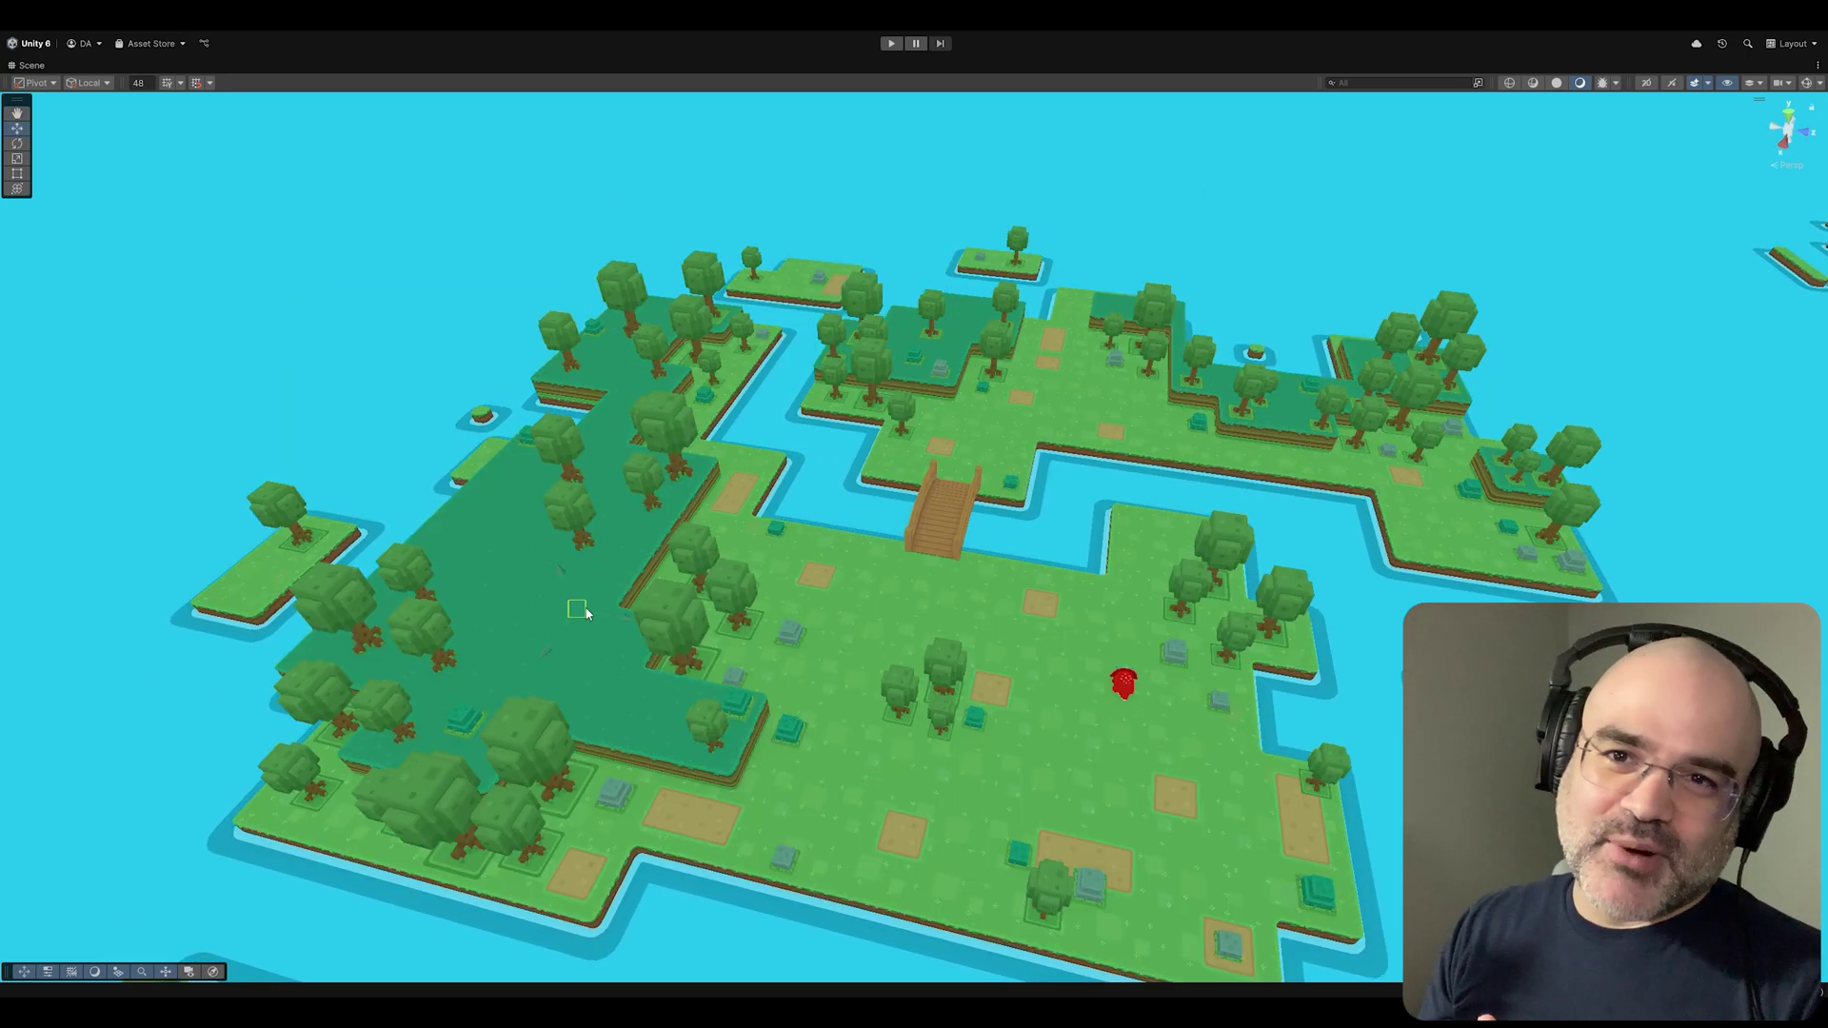
key(f)
scroll(952, 666, down, 4)
alt+drag(952, 666, 512, 529)
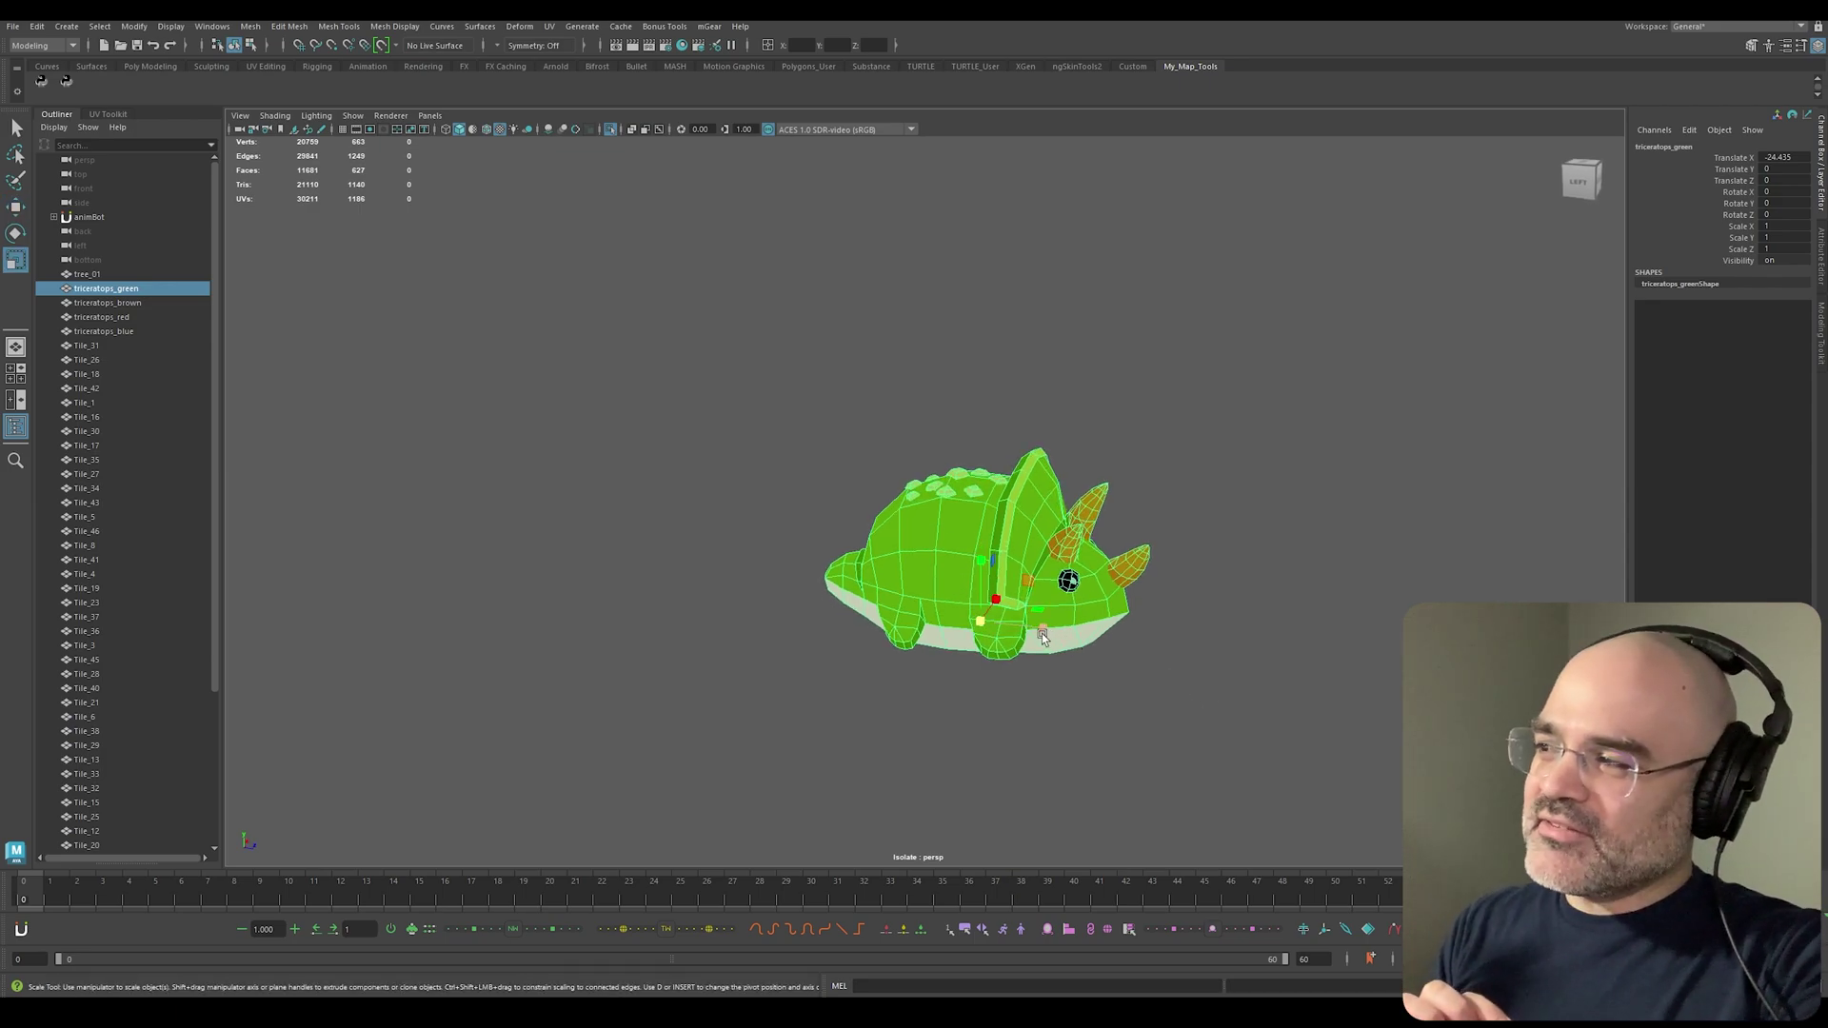
Step: In Maya, try stretching the whole green triceratops to about 2.18 along Z, and undo the scaling
mouse_move(1042, 636)
mouse_down()
mouse_move(1117, 643)
mouse_move(1041, 632)
mouse_up()
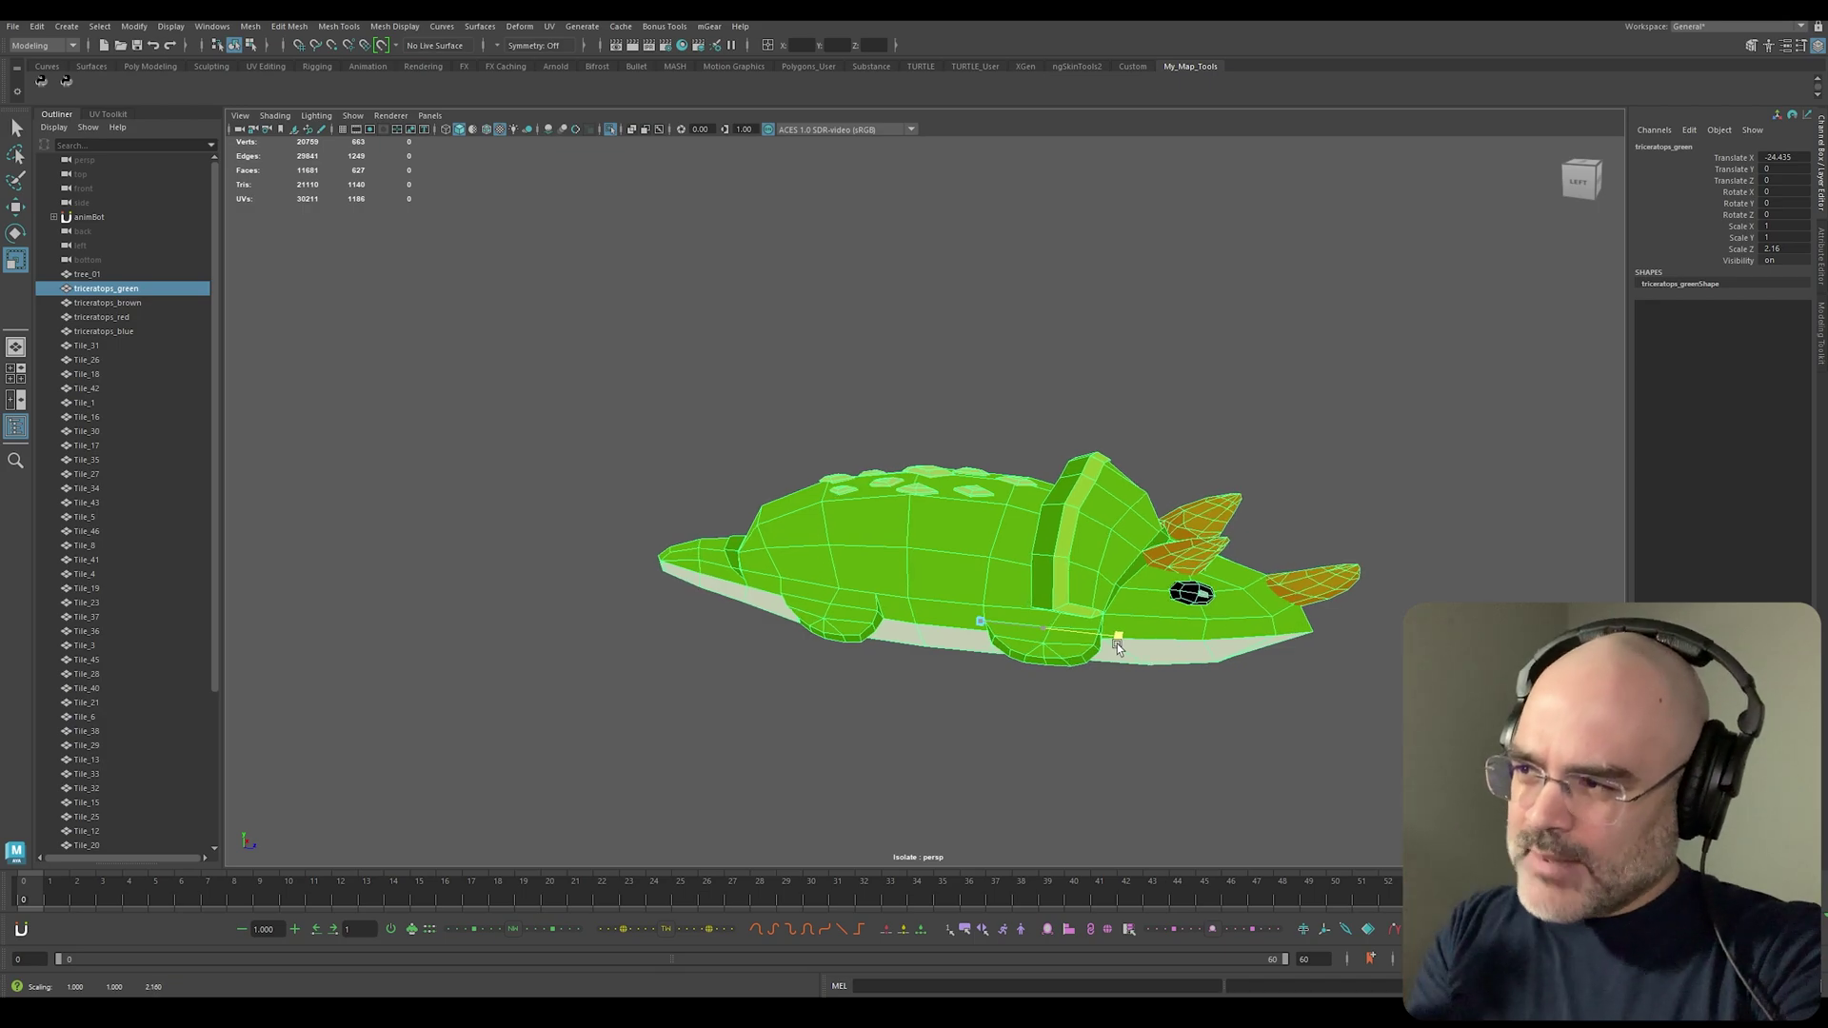
mouse_move(1116, 642)
mouse_down()
mouse_move(1031, 623)
mouse_move(1118, 648)
mouse_up()
key(ctrl+z)
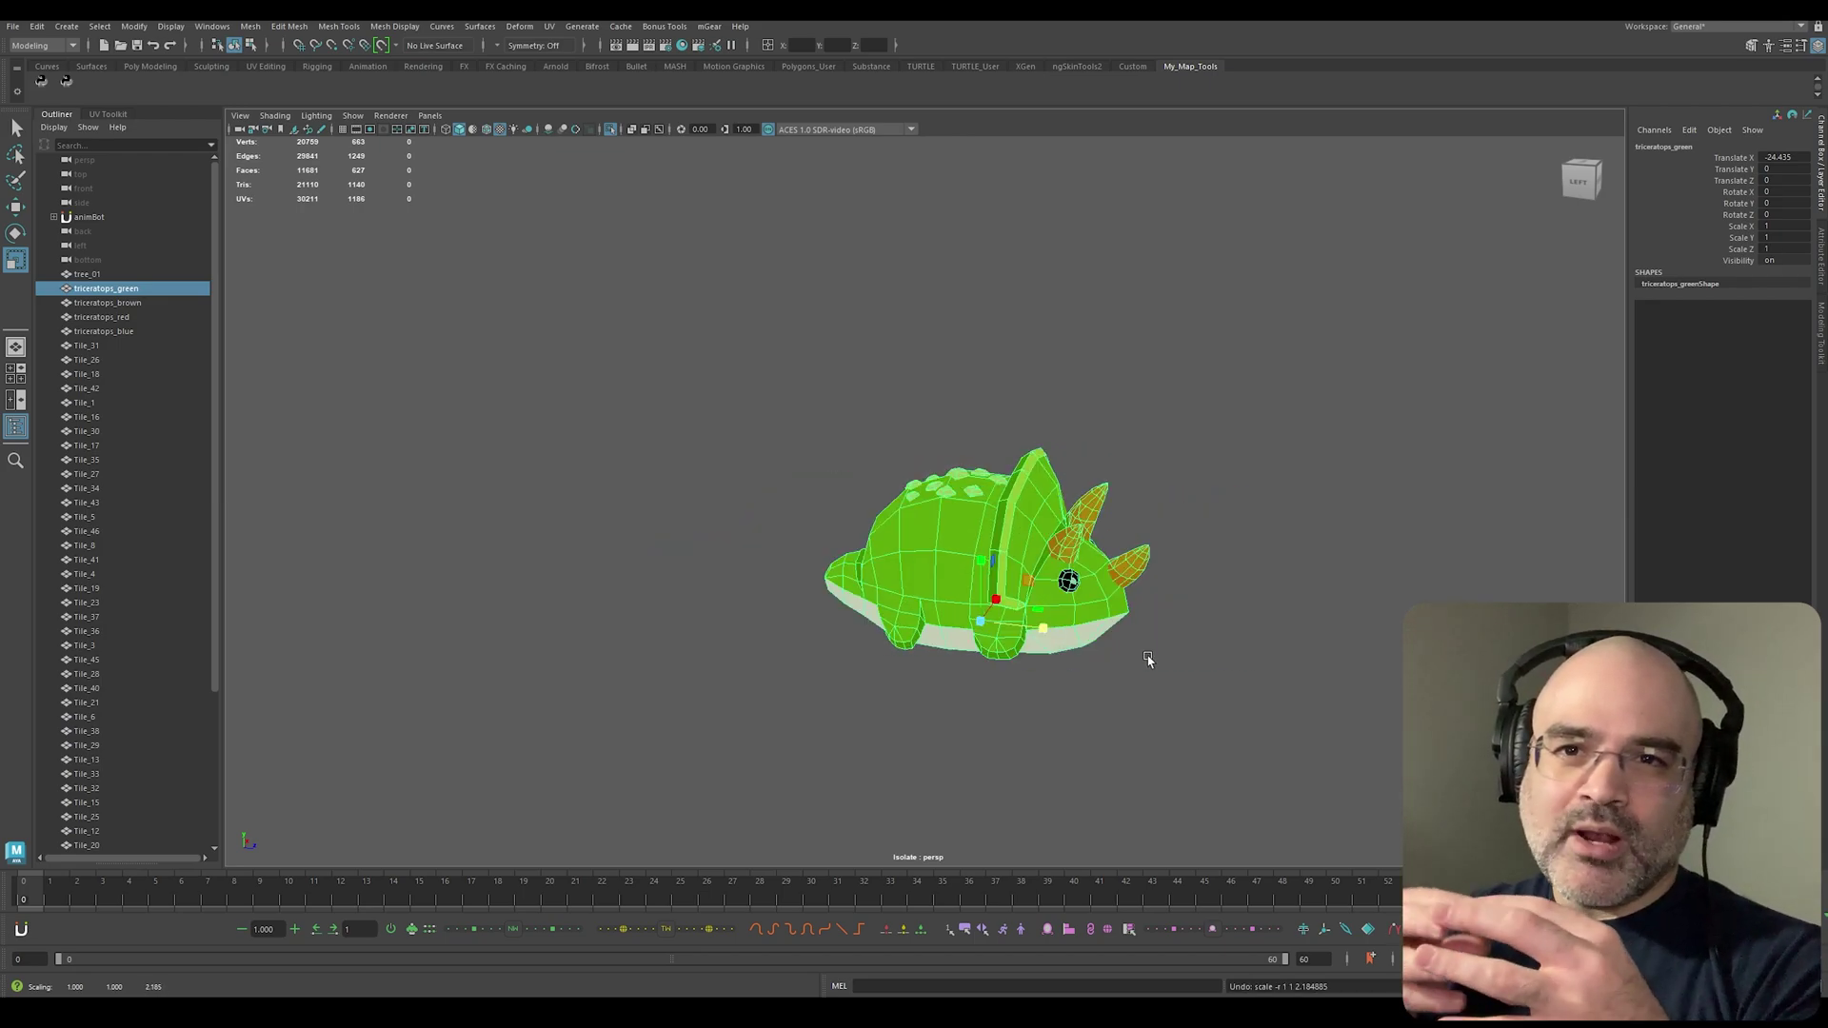
Step: Soft-select the green triceratops from its snout-tip vertex, move the scale pivot back into the body, and undo the test stretch
key(F9)
drag(1313, 518, 1536, 592)
key(d)
drag(1201, 621, 1082, 630)
key(ctrl+z)
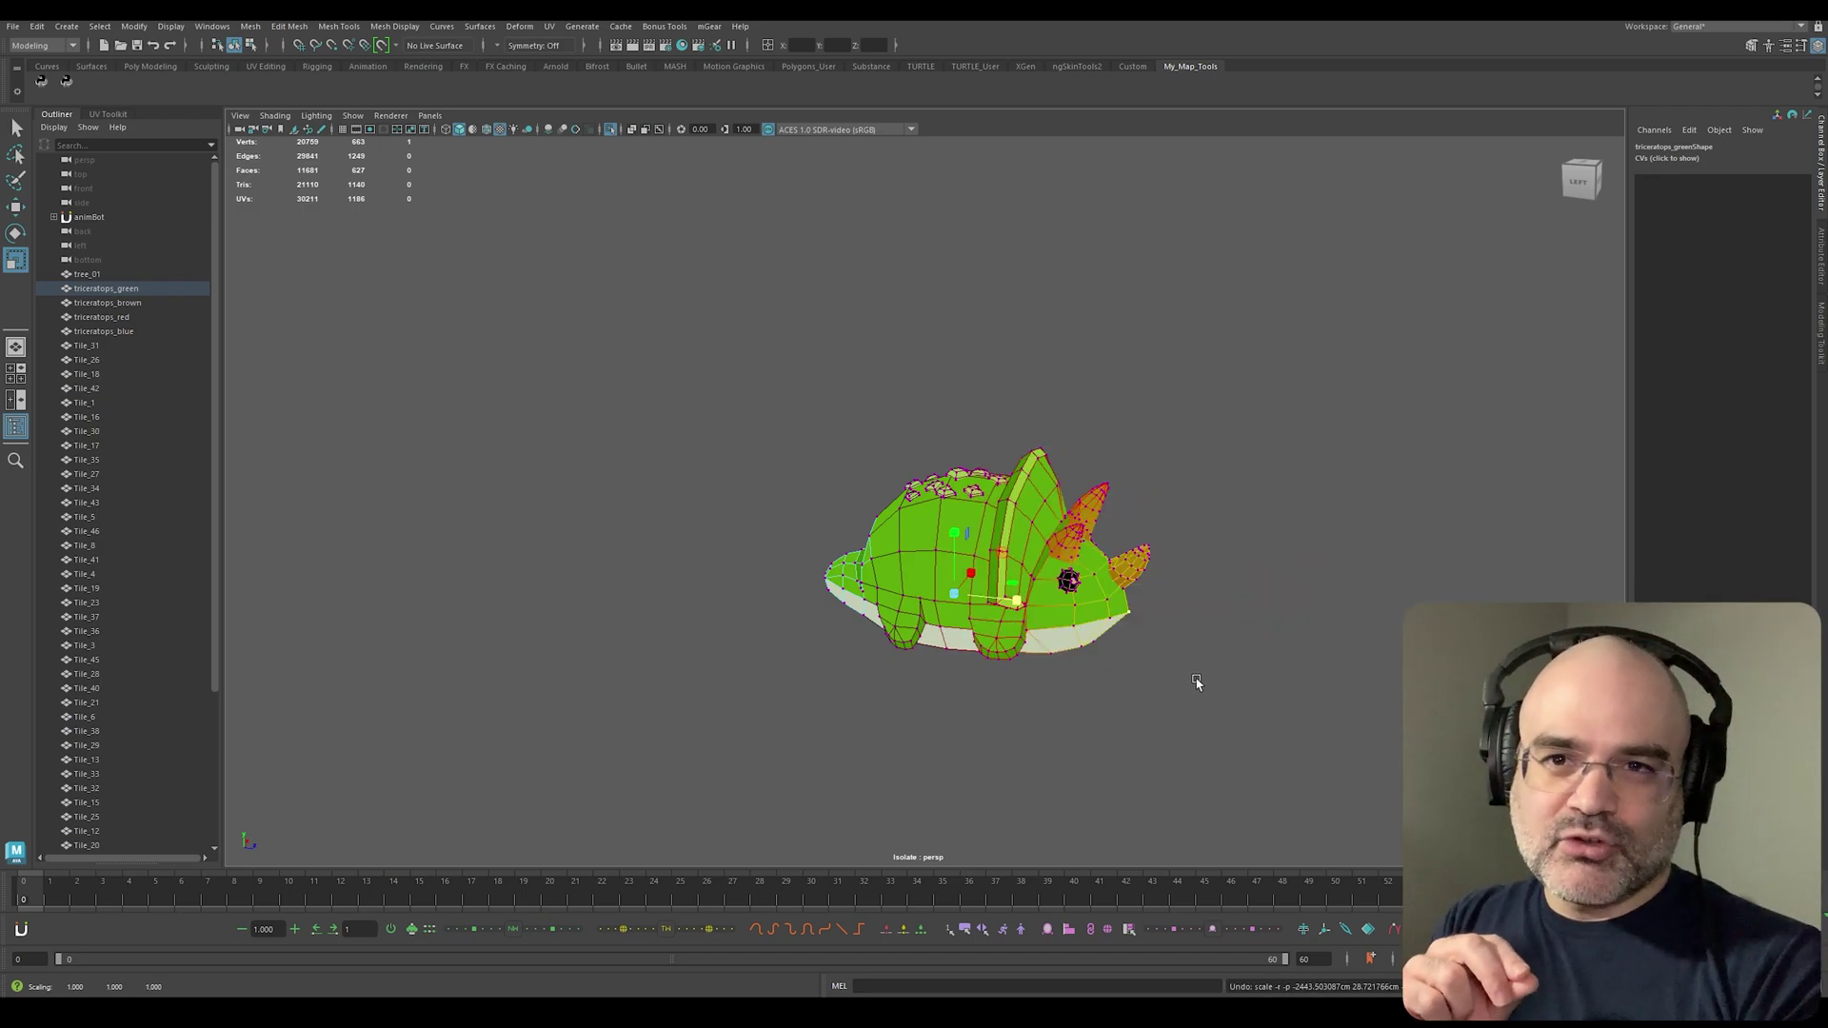
Step: Shift the scale pivot farther back in the body, readjust the soft-selection falloff, and try stretching the triceratops along Z
key(d)
drag(1021, 605, 990, 602)
key(d)
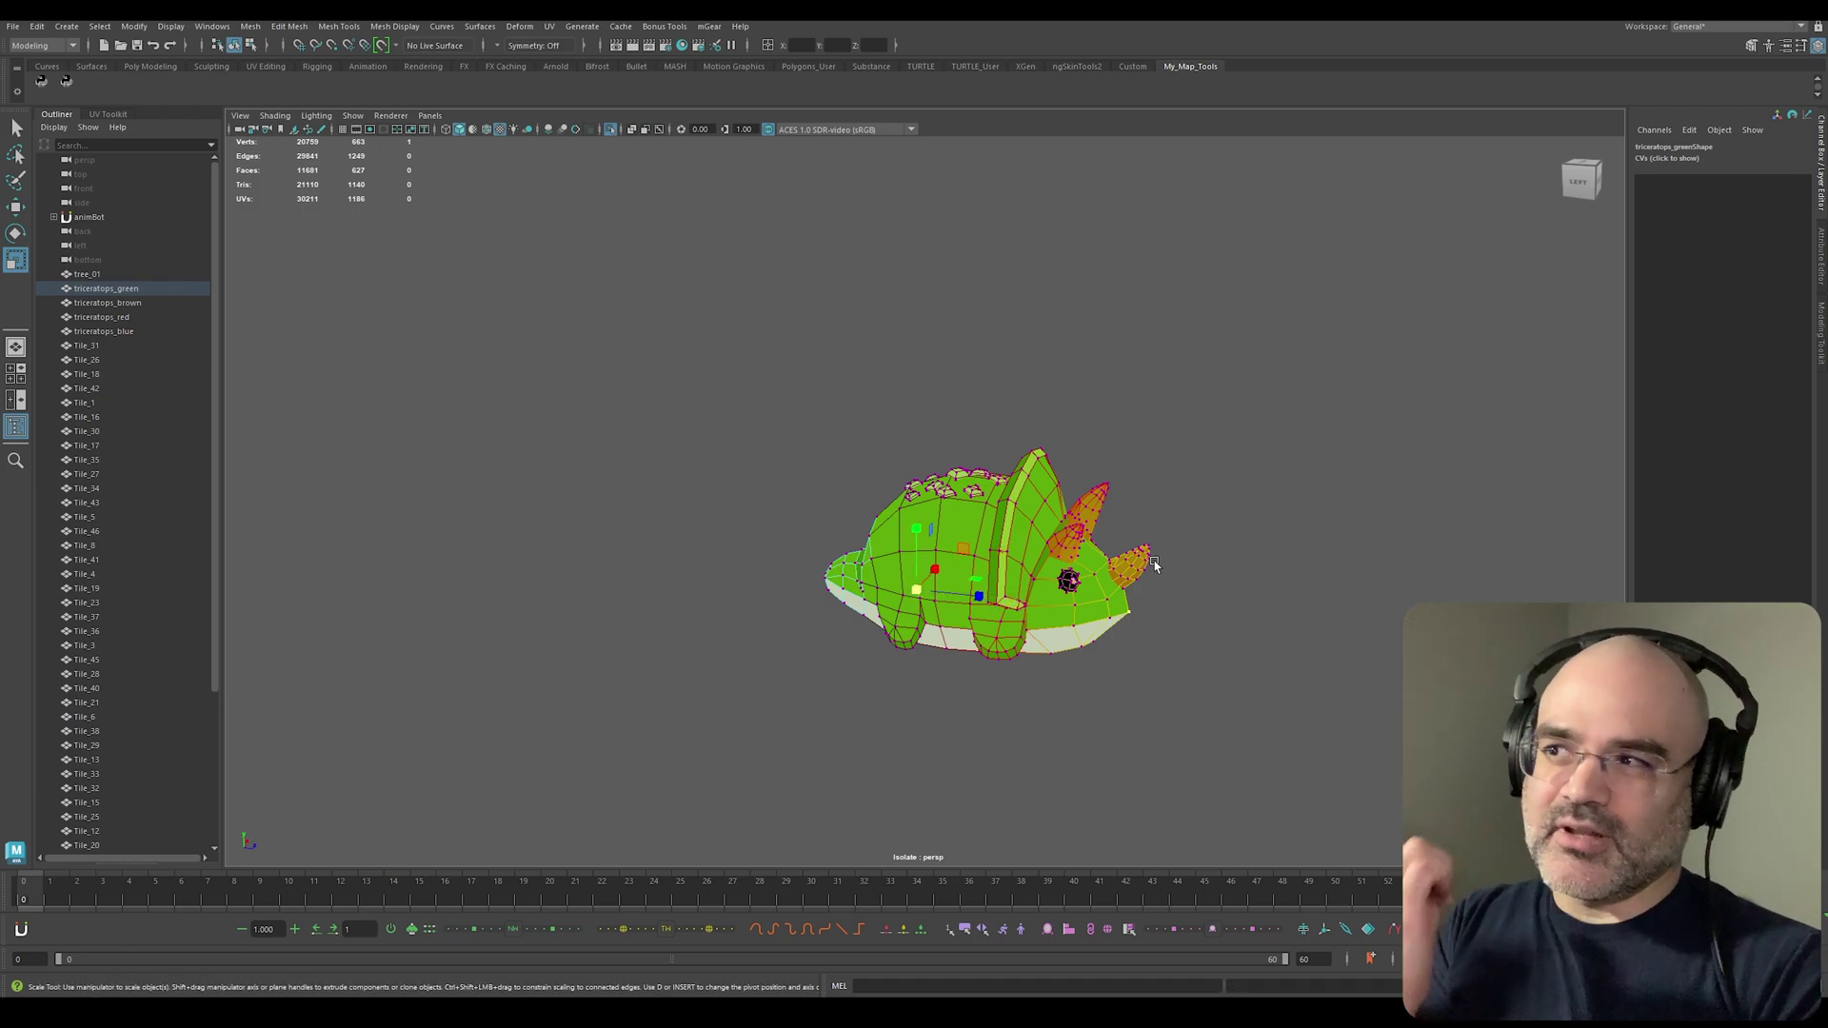
drag(1155, 565, 1390, 602)
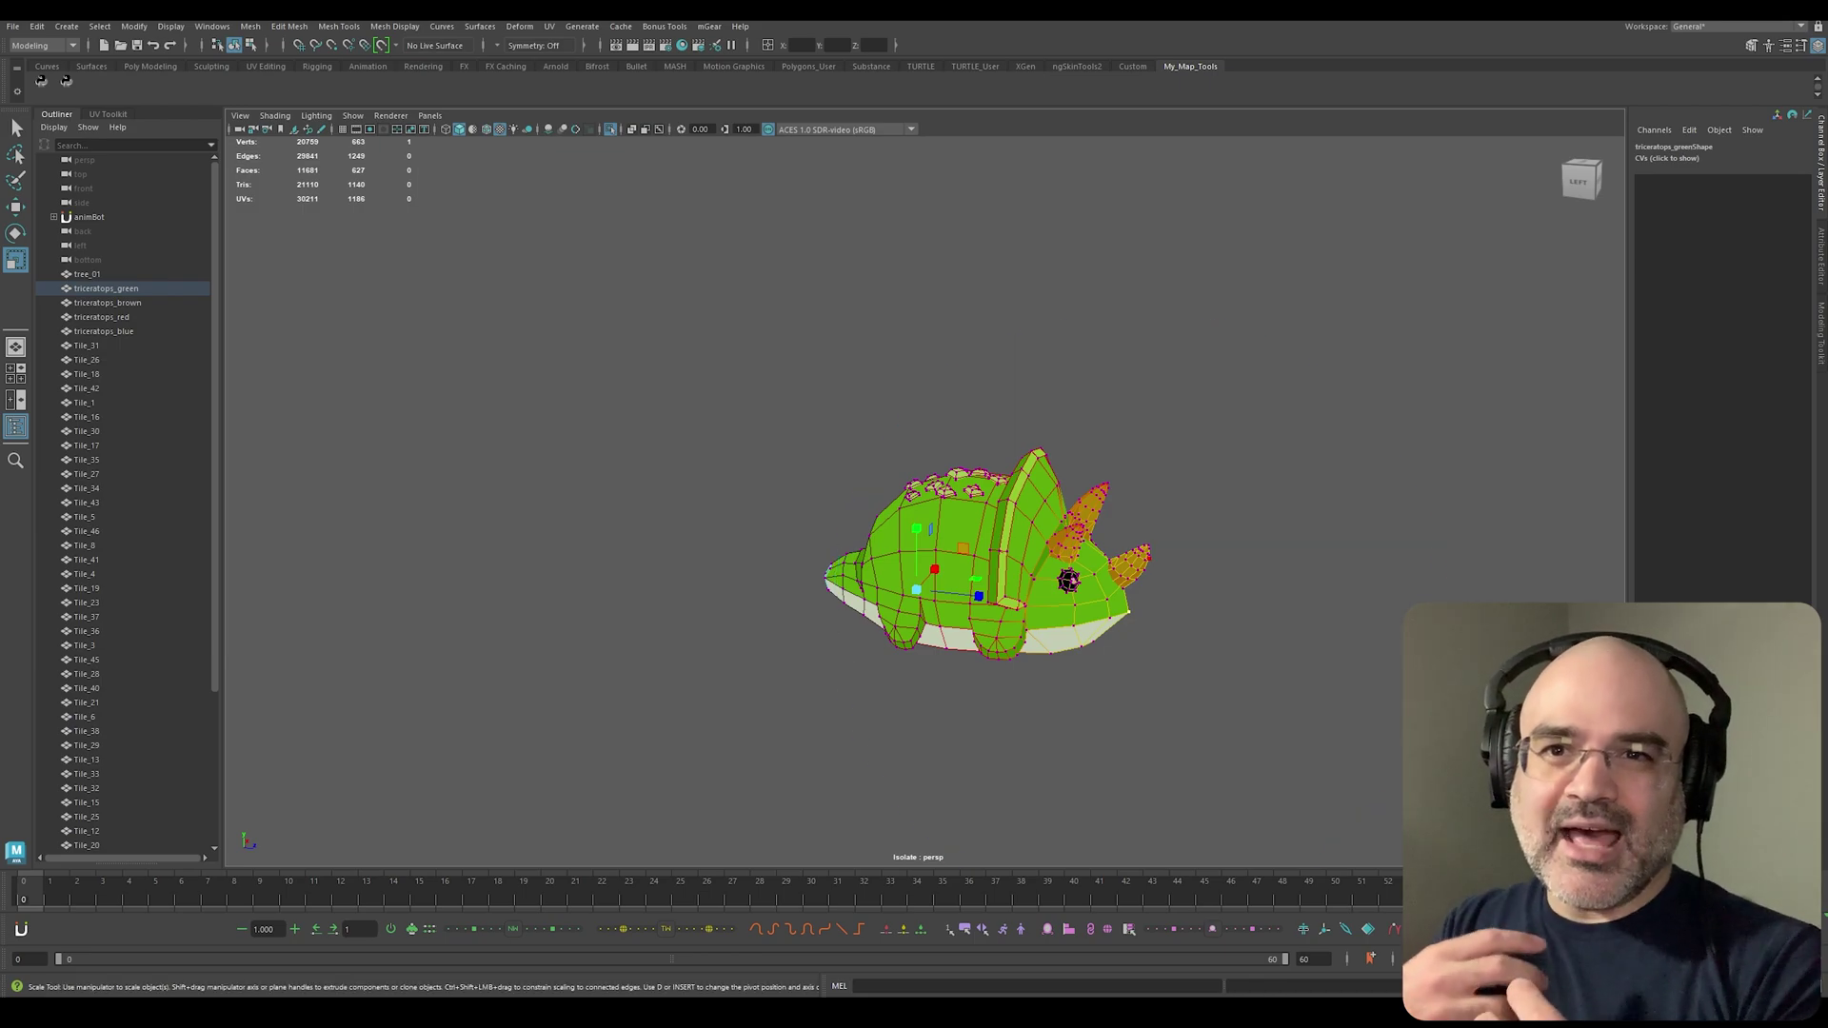
mouse_move(973, 602)
mouse_down()
mouse_move(1034, 627)
mouse_move(991, 596)
mouse_up()
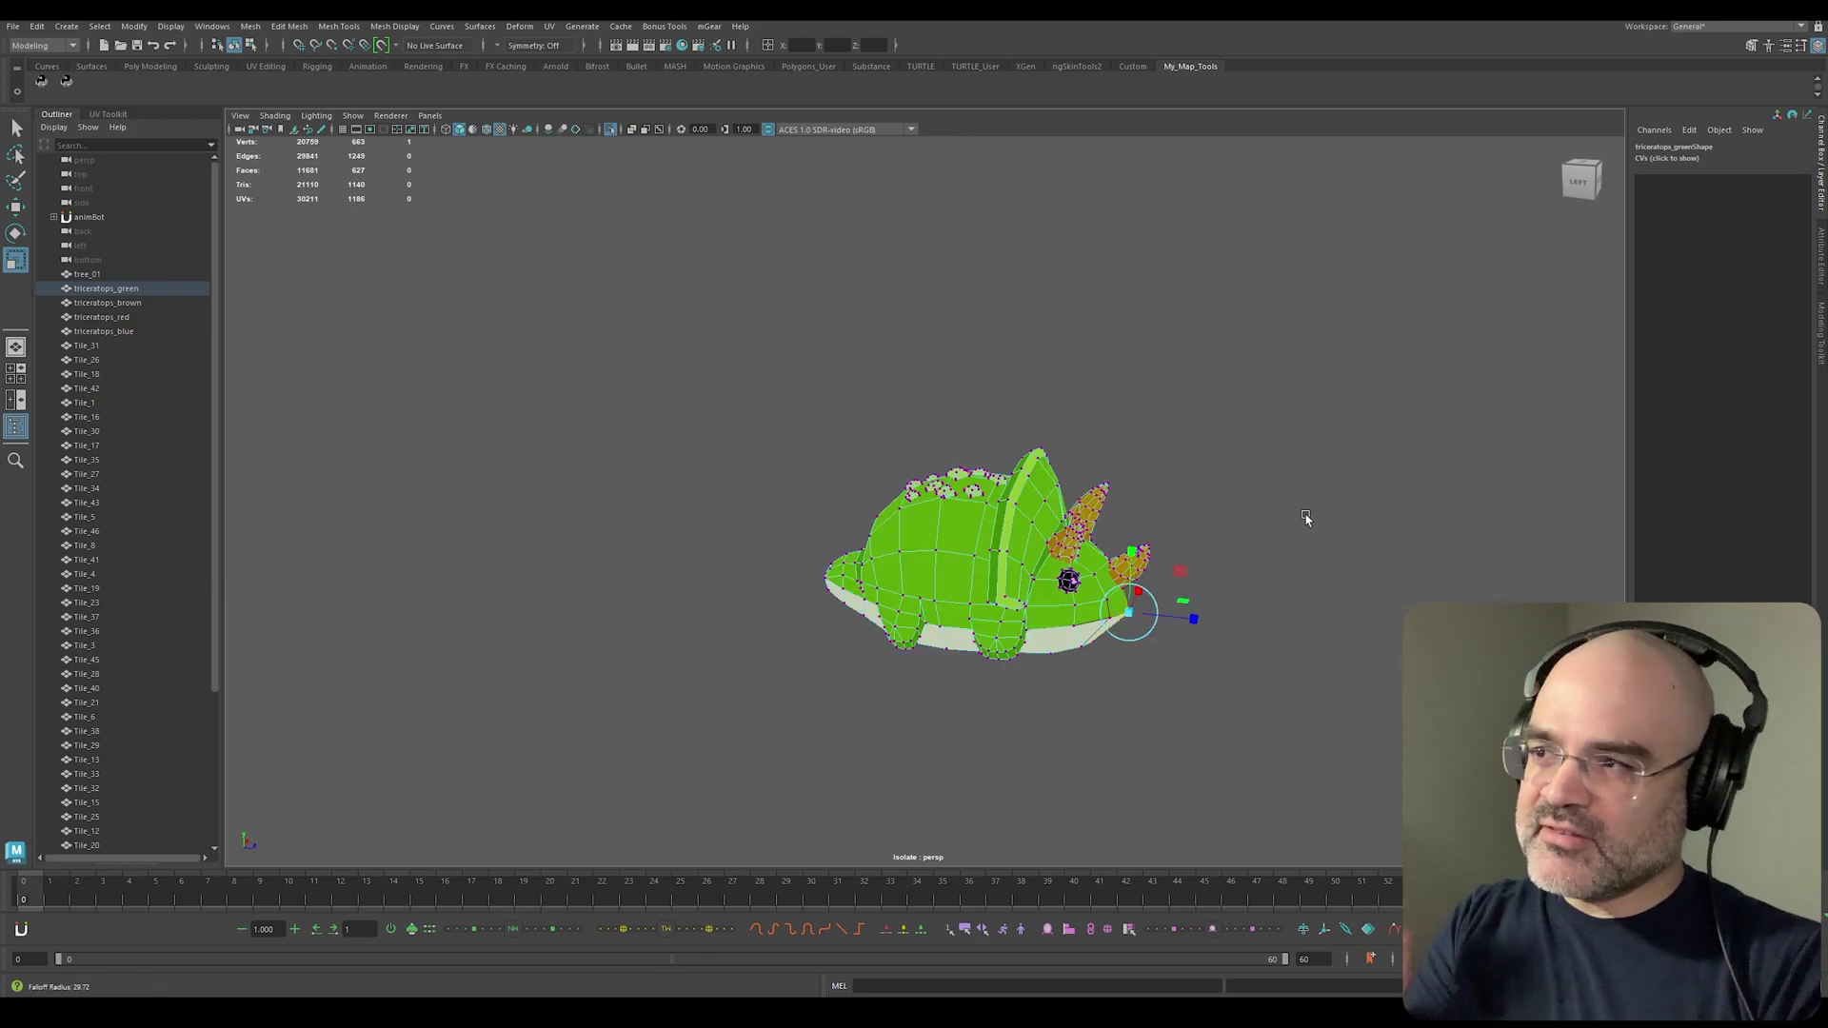
Step: Widen the falloff around the snout-tip vertex, pull the scale pivot back to the front leg, and undo the trial scale
drag(1313, 517, 1536, 592)
key(d)
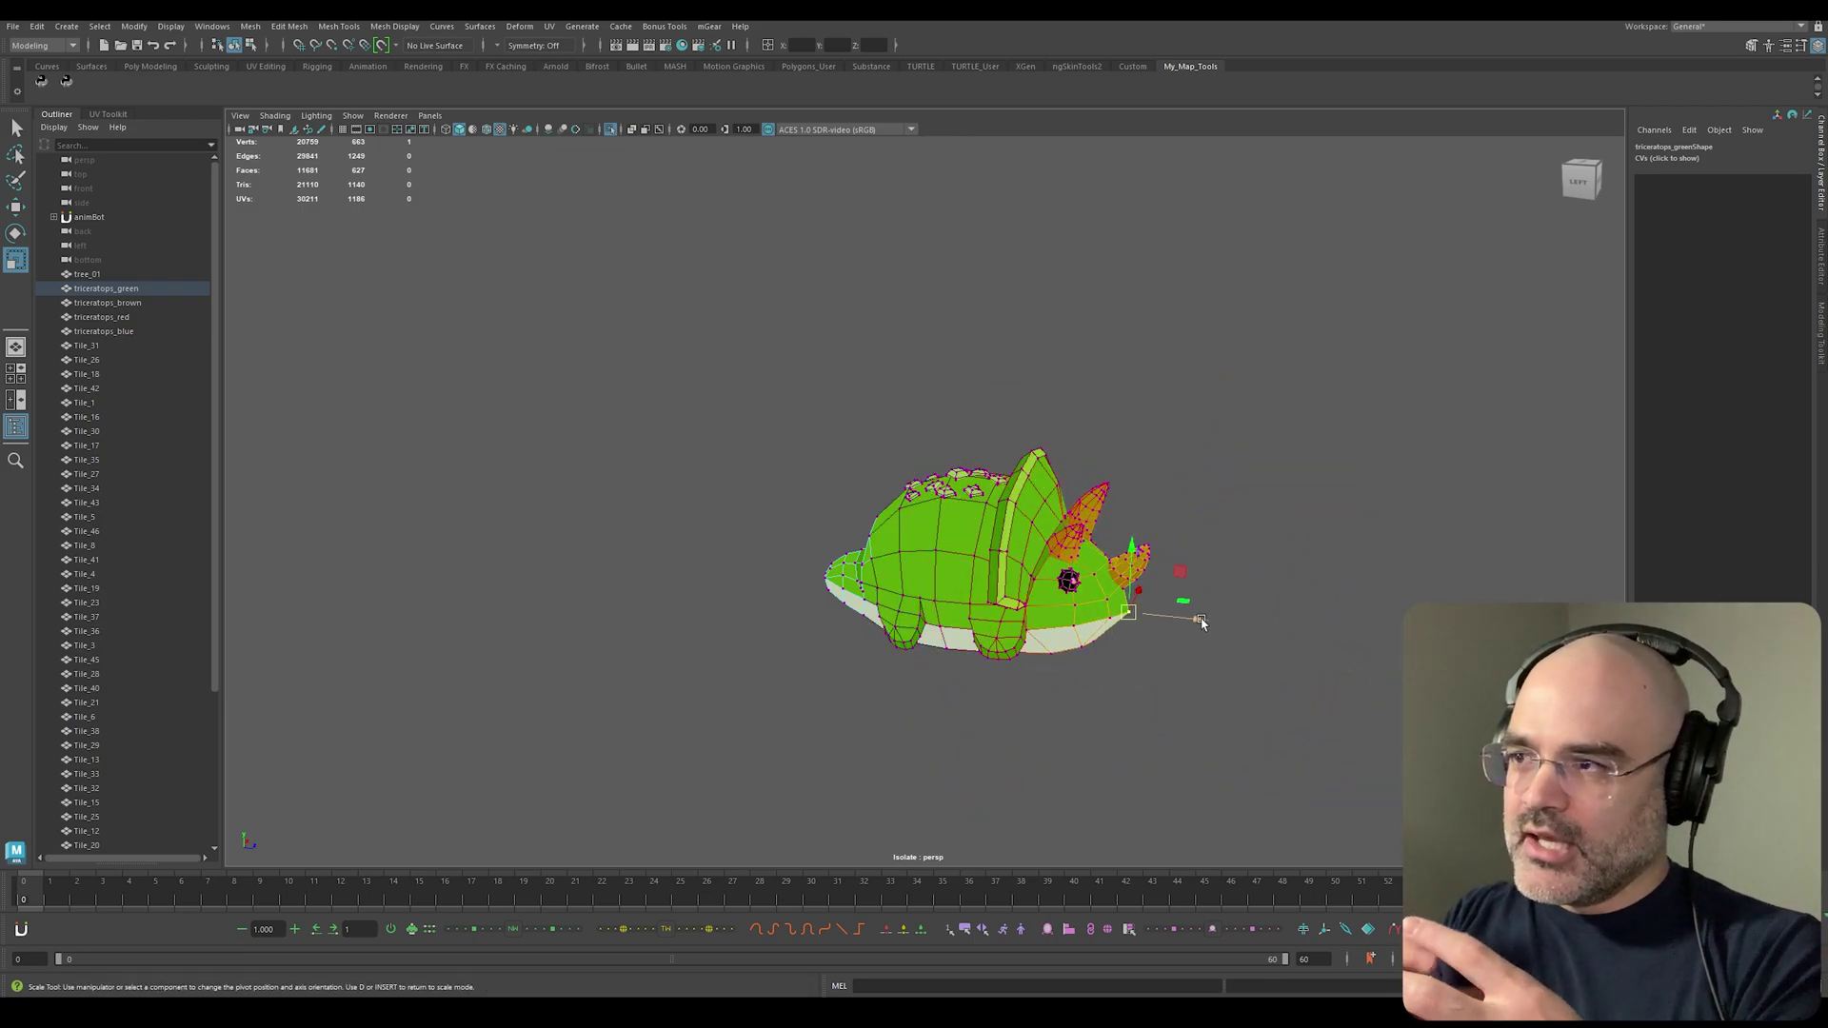
drag(1200, 622, 1081, 631)
key(d)
key(ctrl+z)
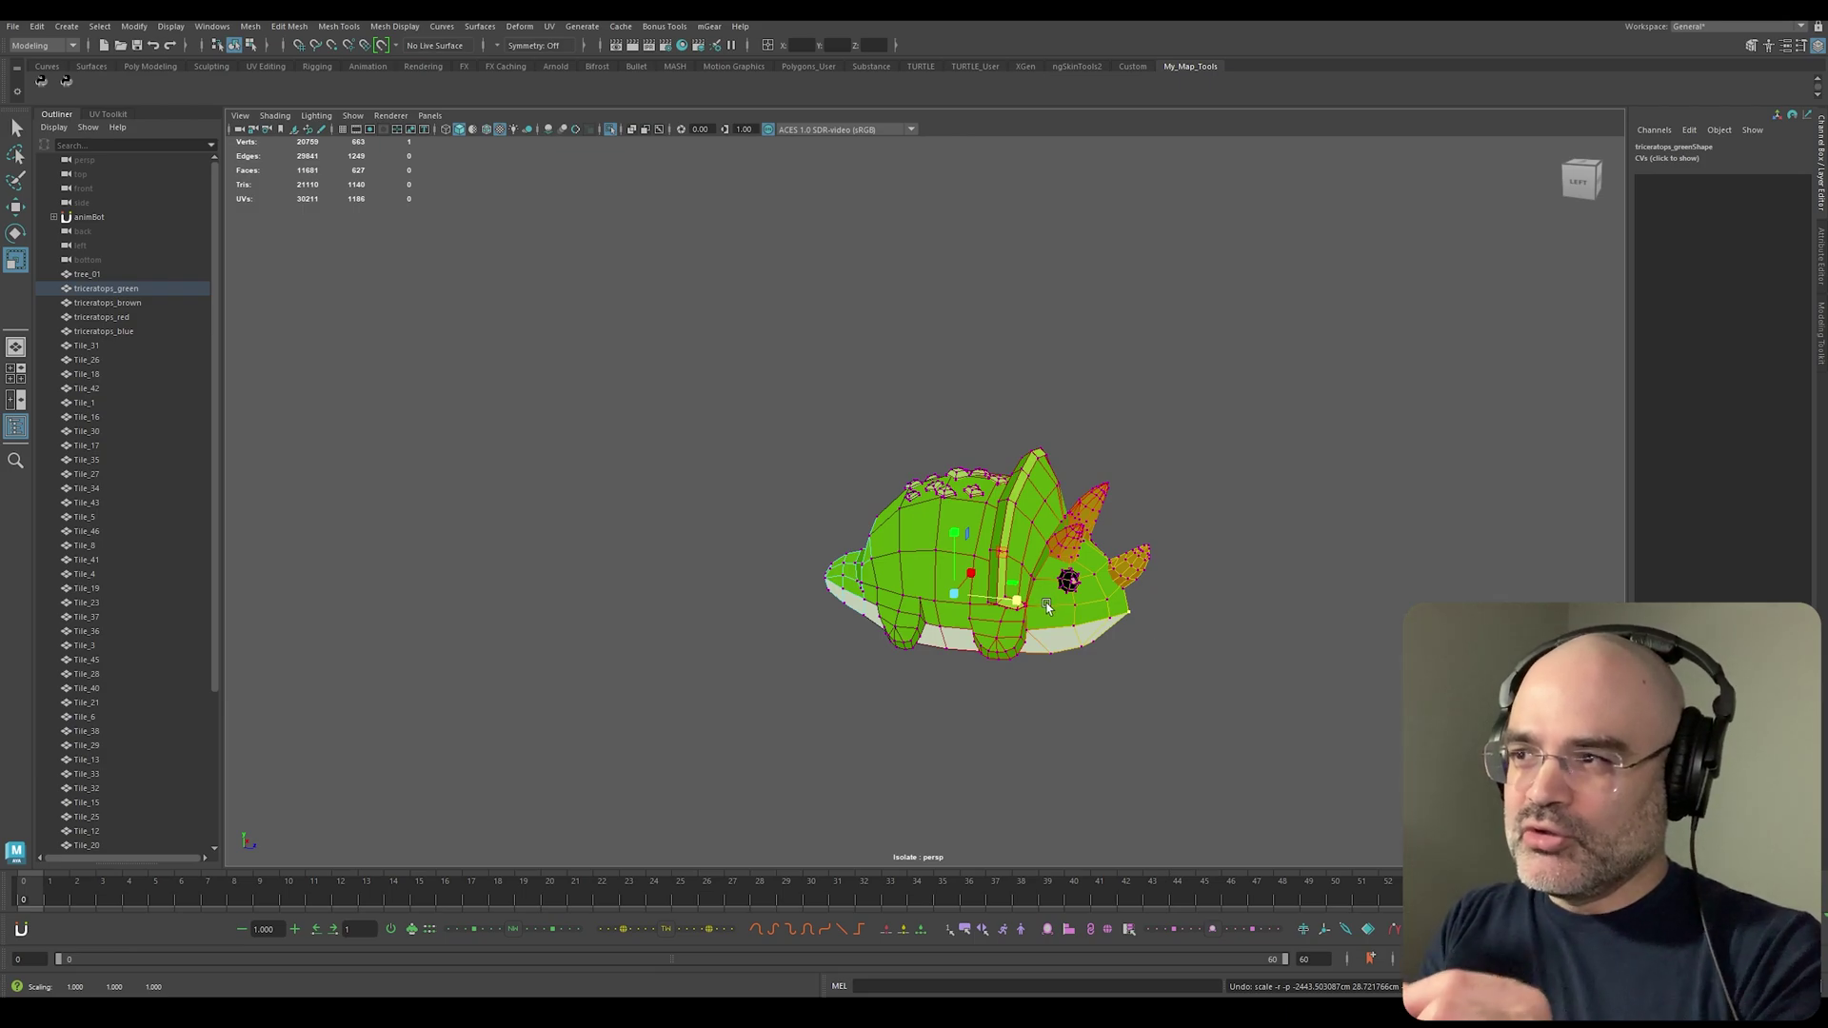
Step: Move the scale pivot toward the middle of the body, adjust the falloff, and stretch the soft-selected front along Z
key(d)
drag(1021, 607, 991, 602)
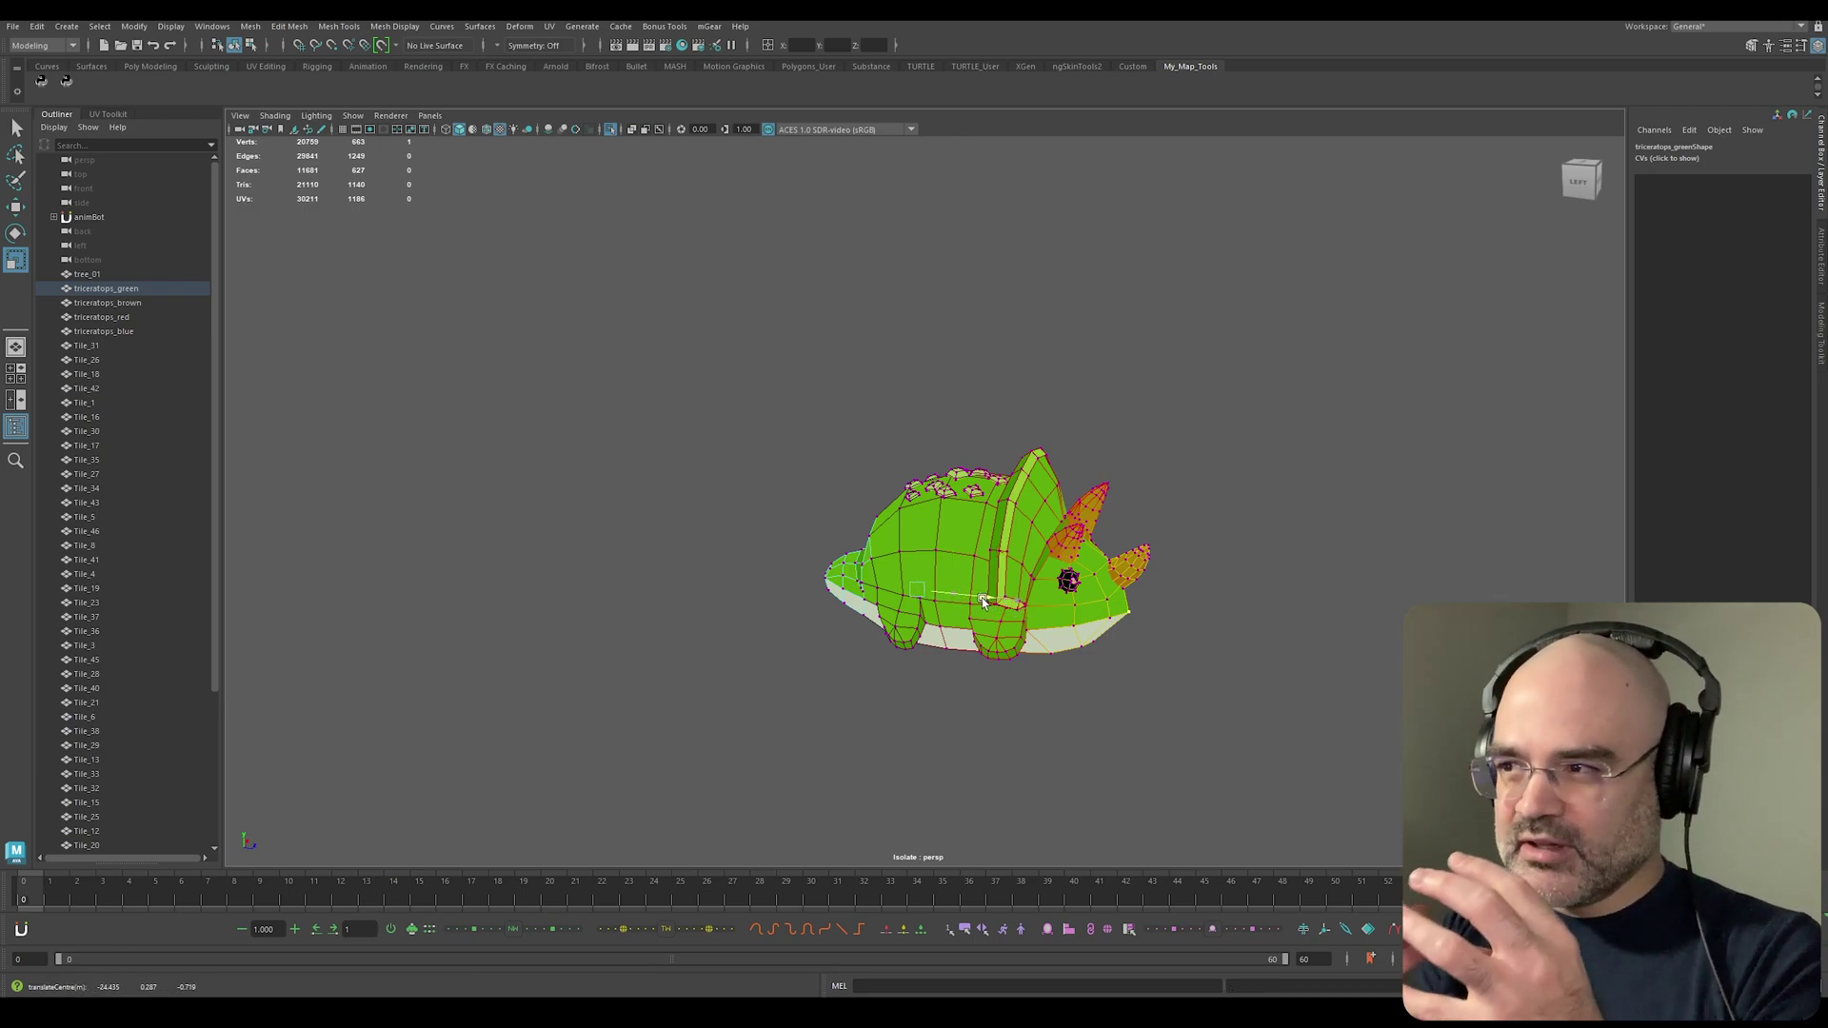
key(d)
drag(1154, 565, 1433, 639)
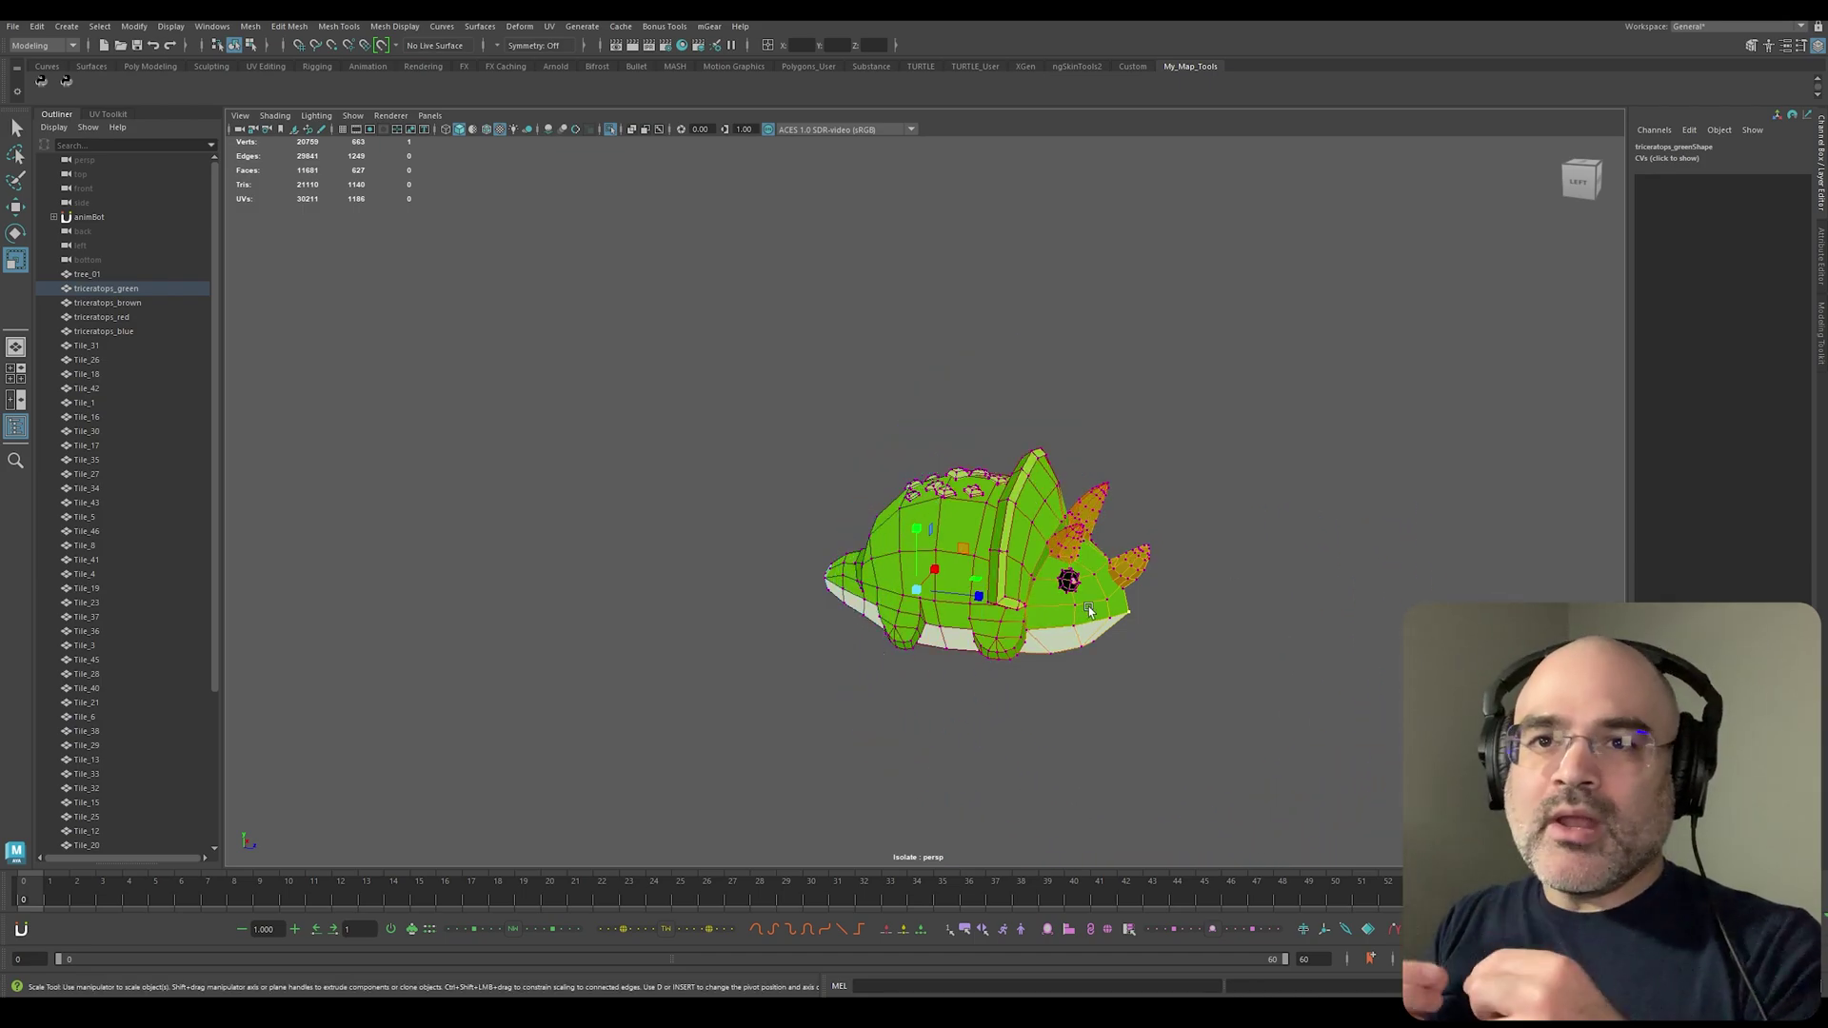
mouse_move(974, 601)
mouse_down()
mouse_move(1047, 624)
mouse_move(991, 596)
mouse_up()
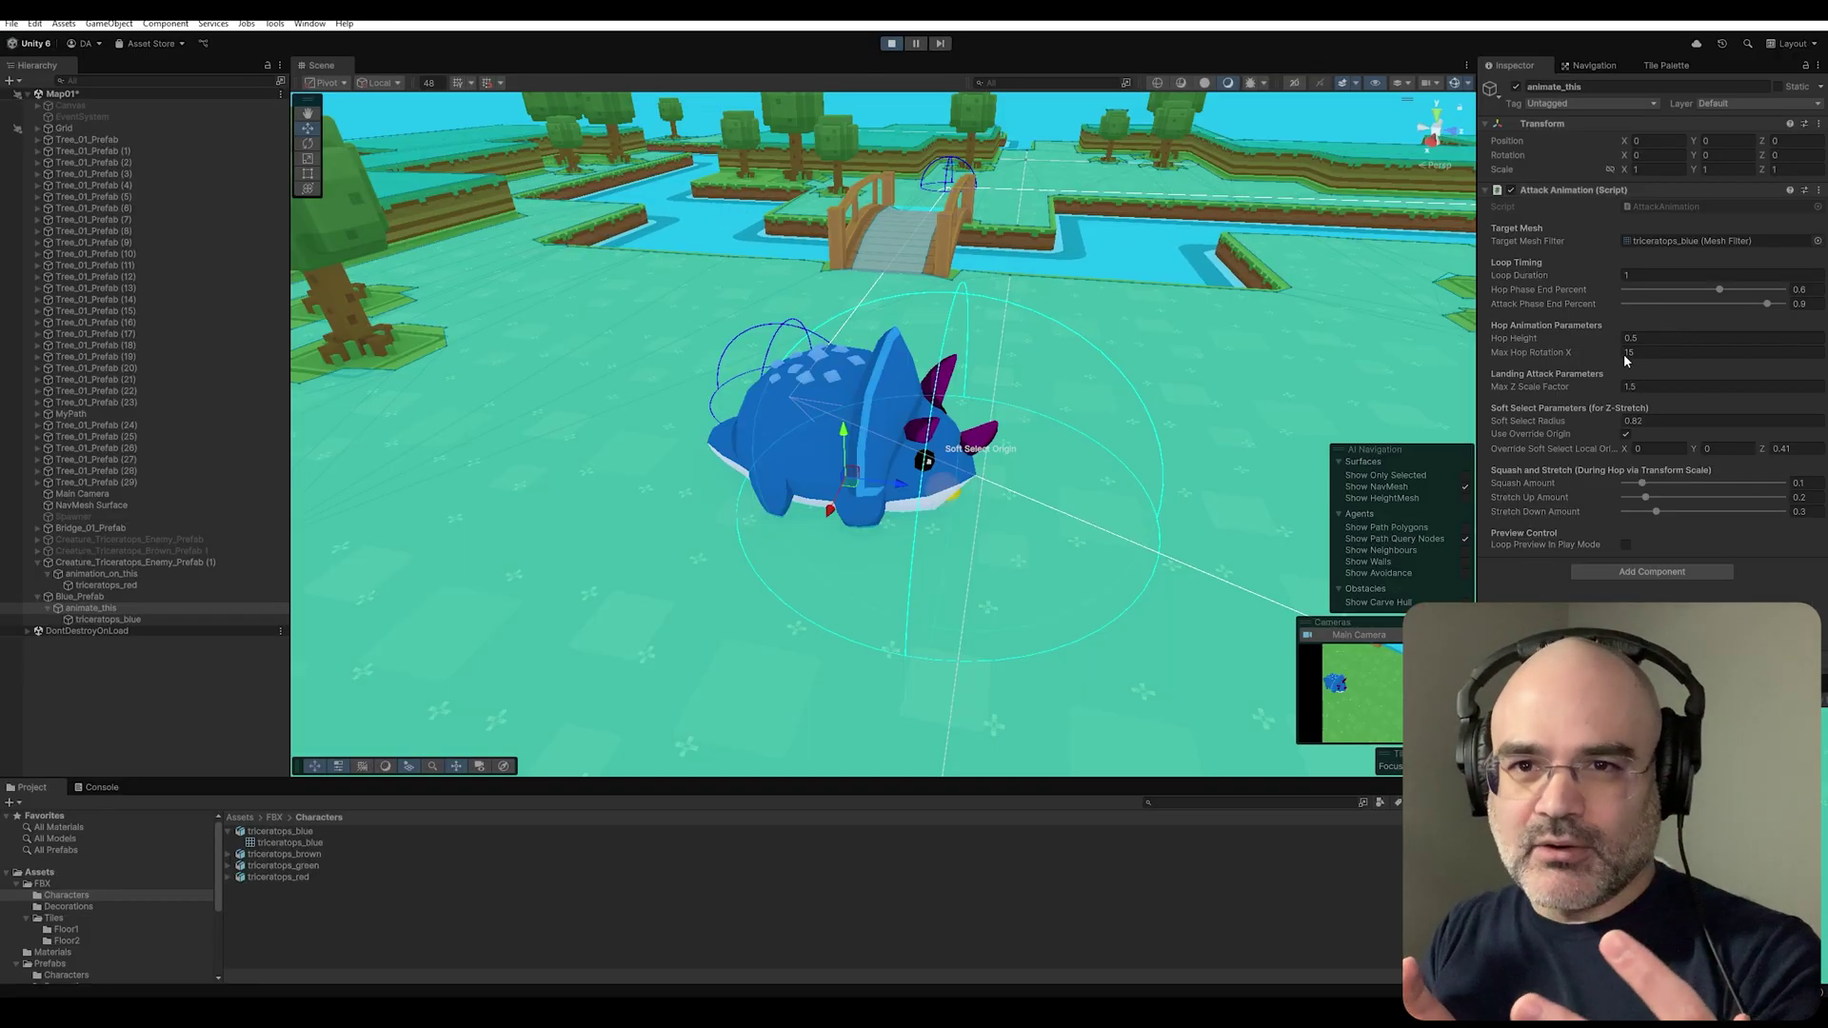
Step: In Unity, set the Attack Animation's Hop Height to 0.5 on animate_this and enable Loop Preview In Play Mode
click(1614, 337)
text(0.5)
key(Return)
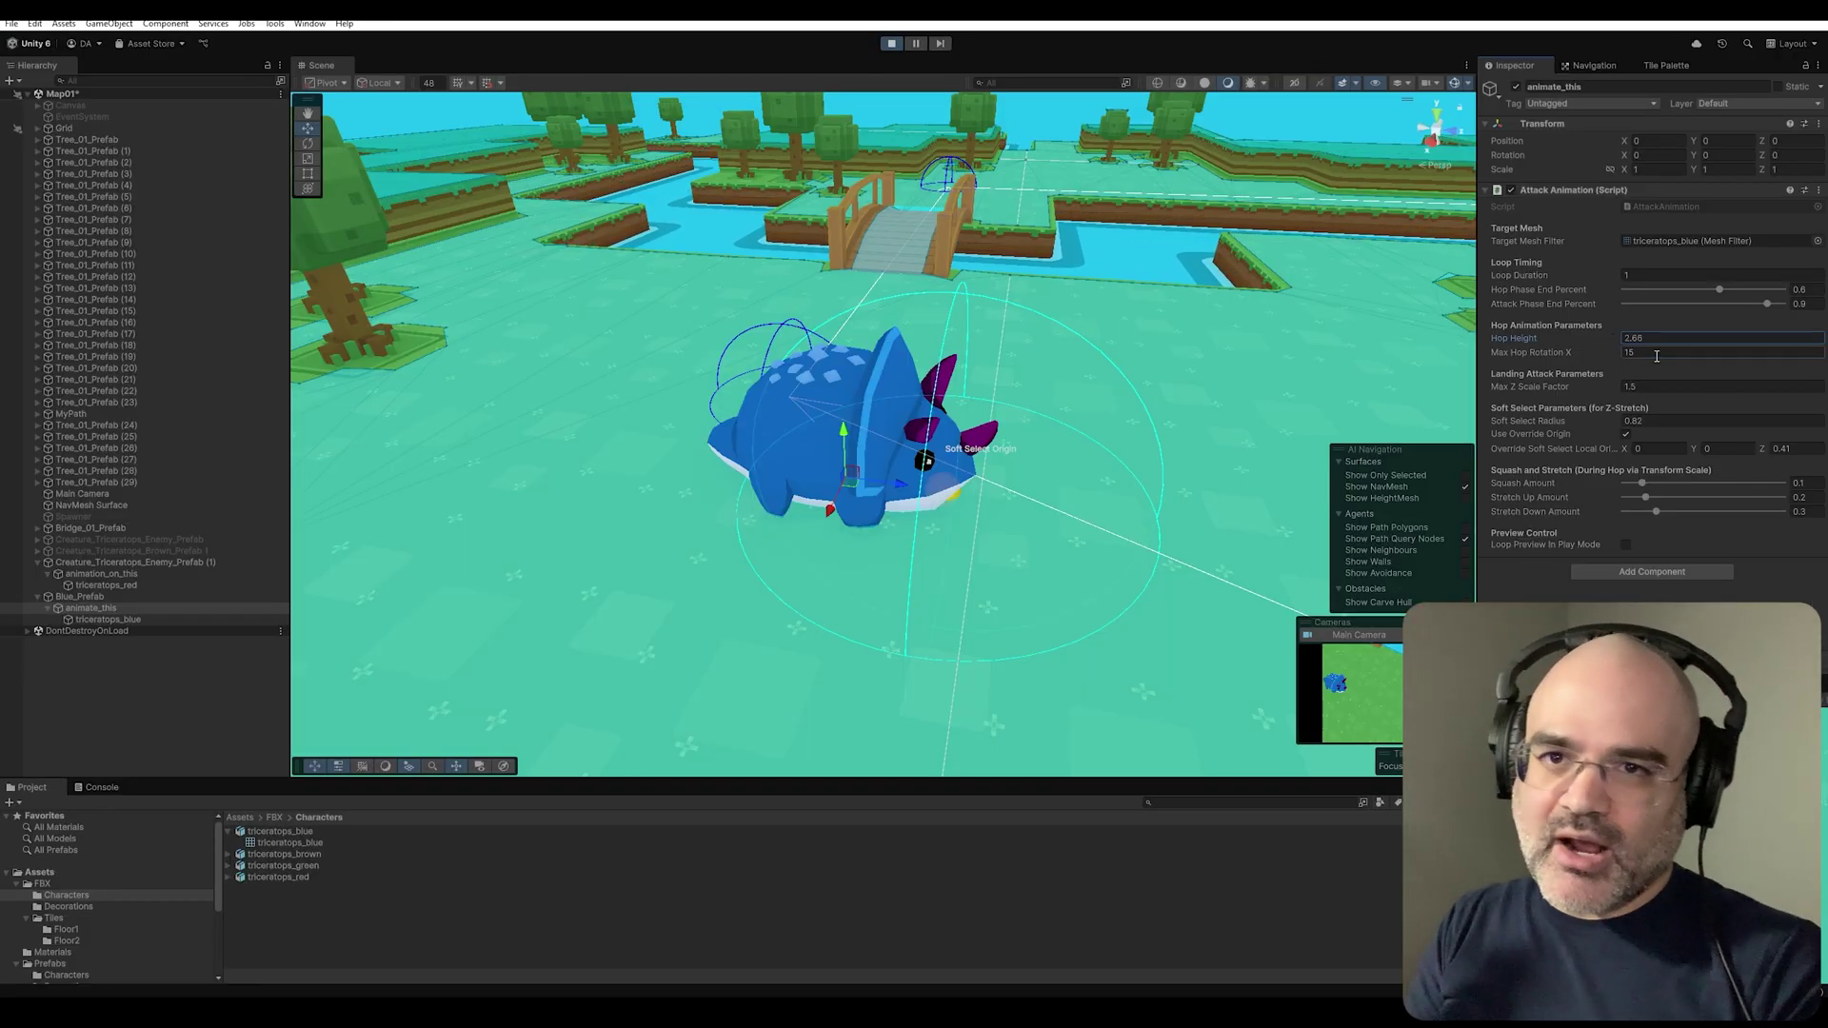
click(1626, 545)
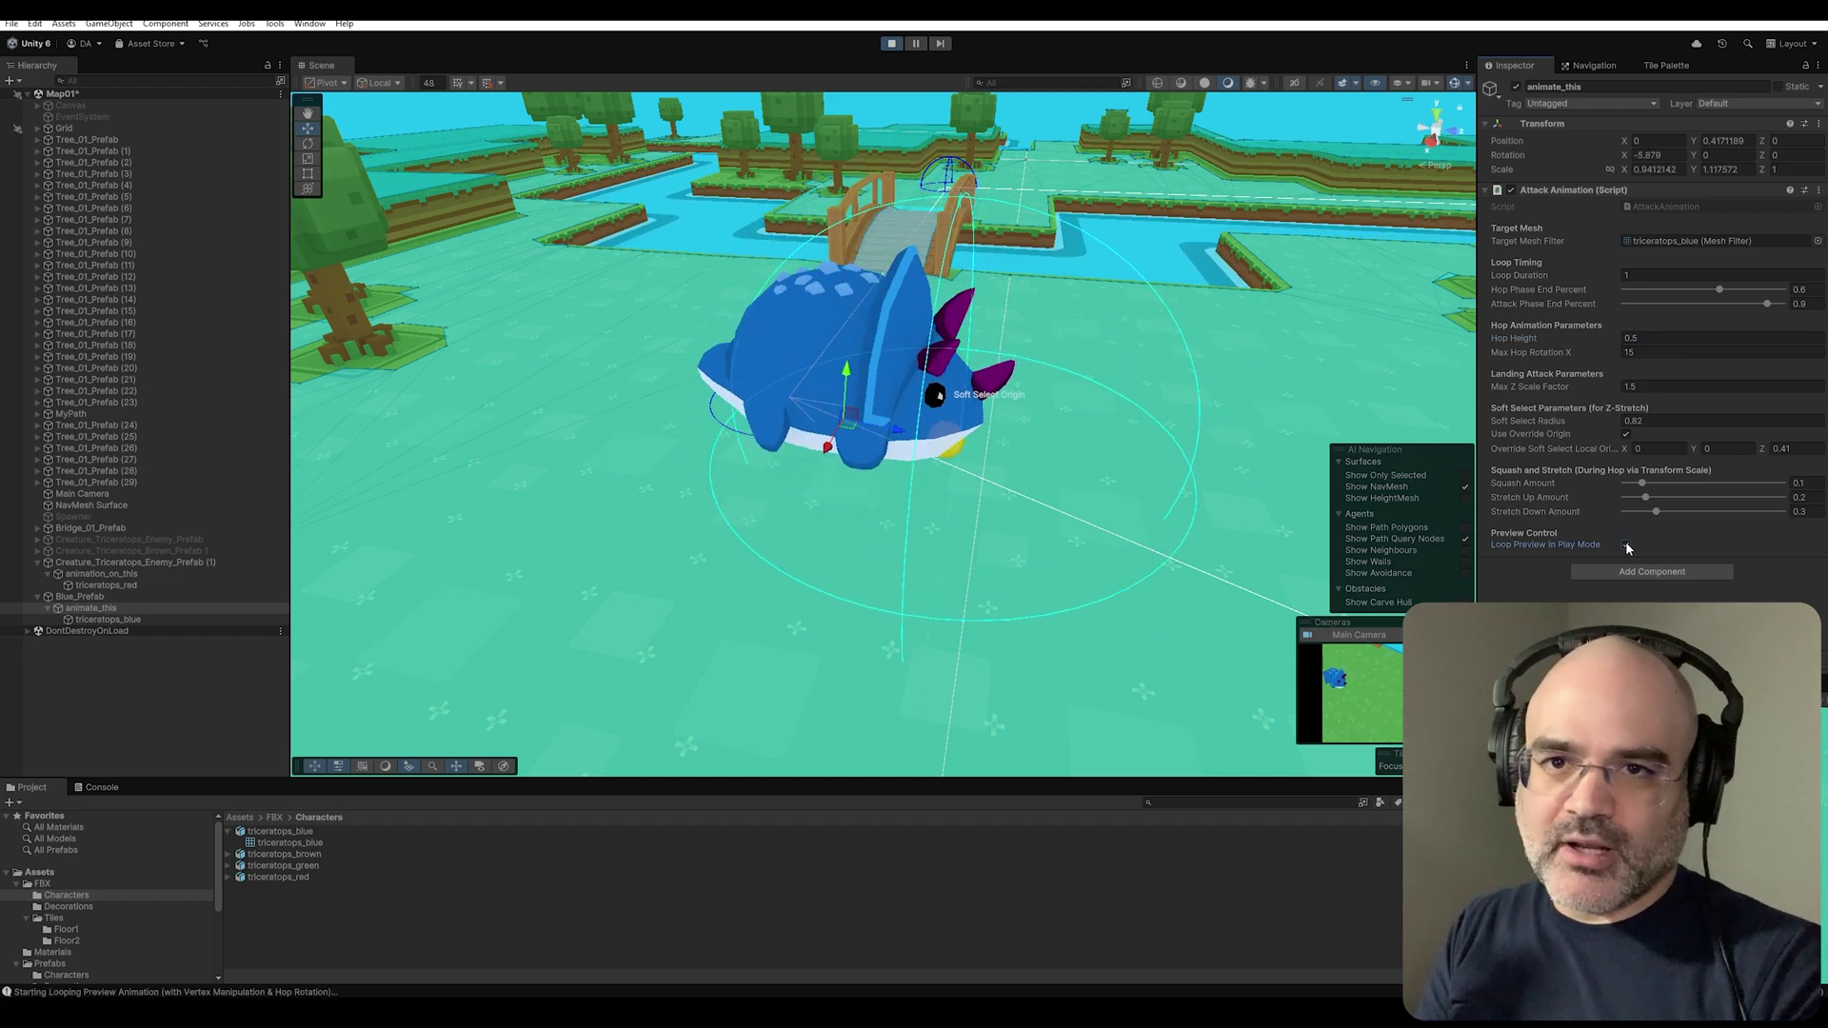
alt+drag(1176, 373, 1178, 376)
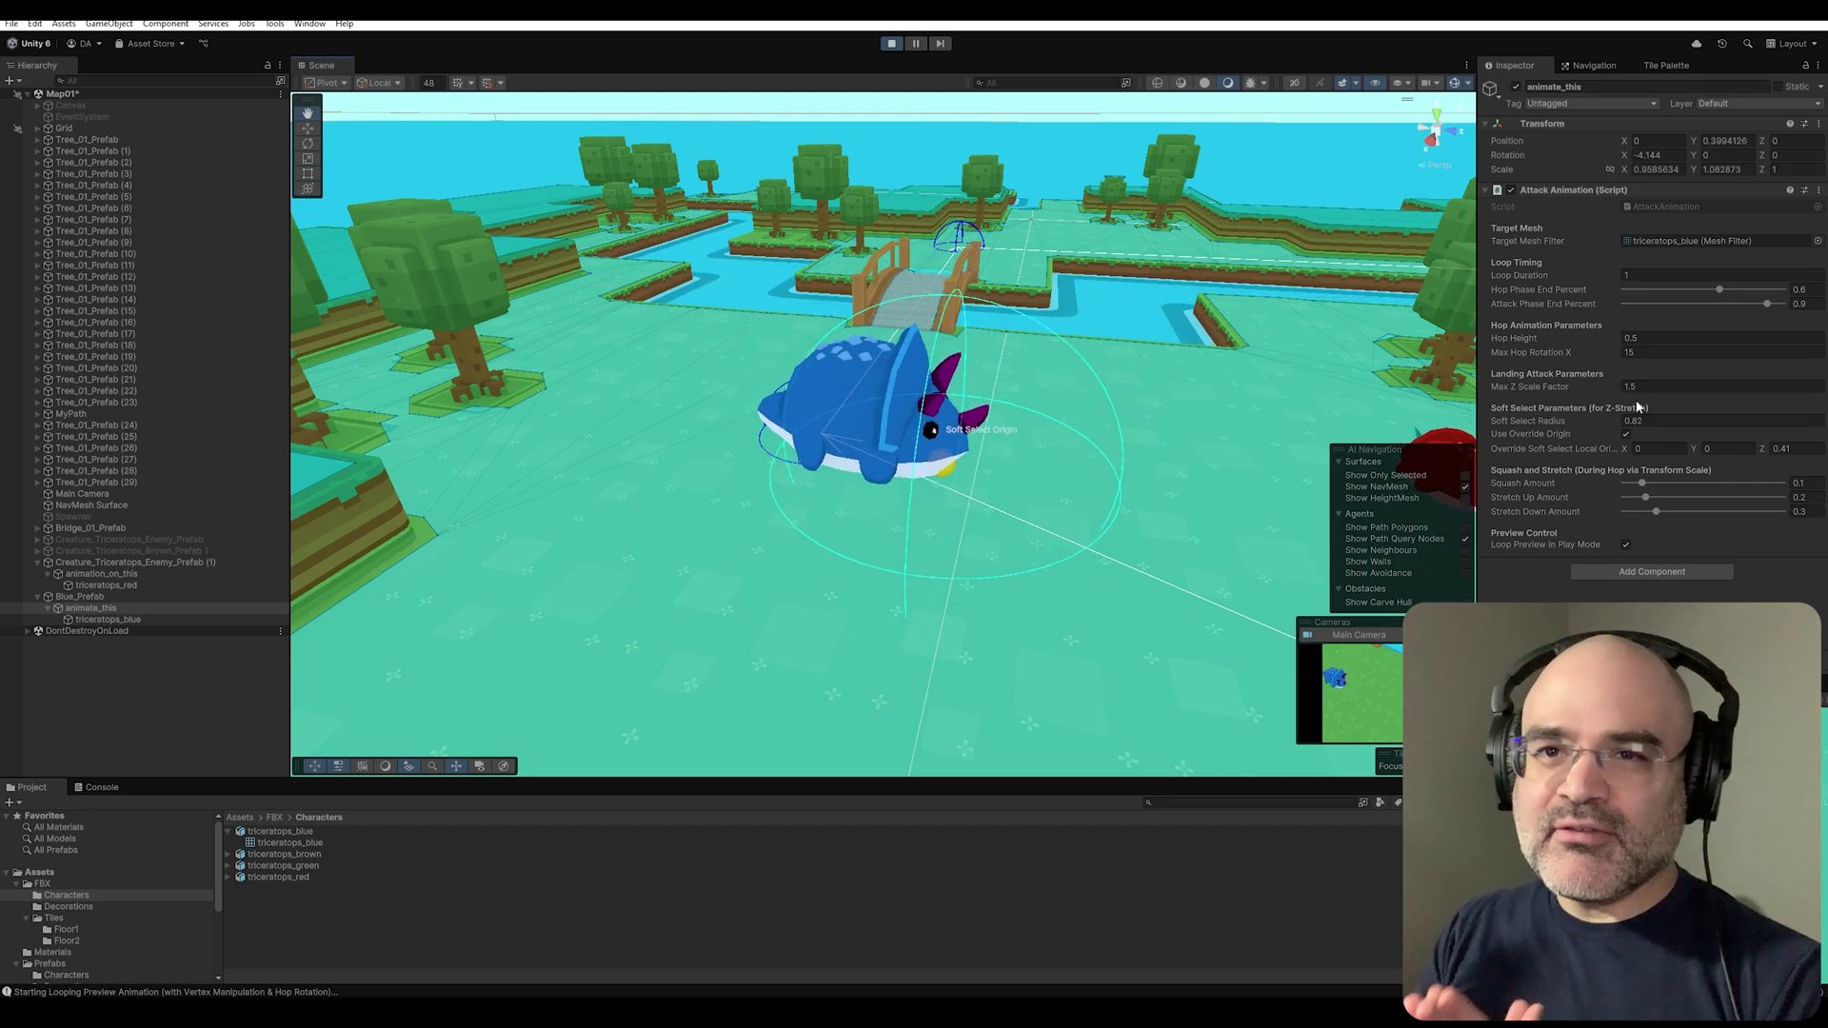
Step: Set Hop Height to 1 and Max Hop Rotation X to 25 in the attack animation
click(1640, 338)
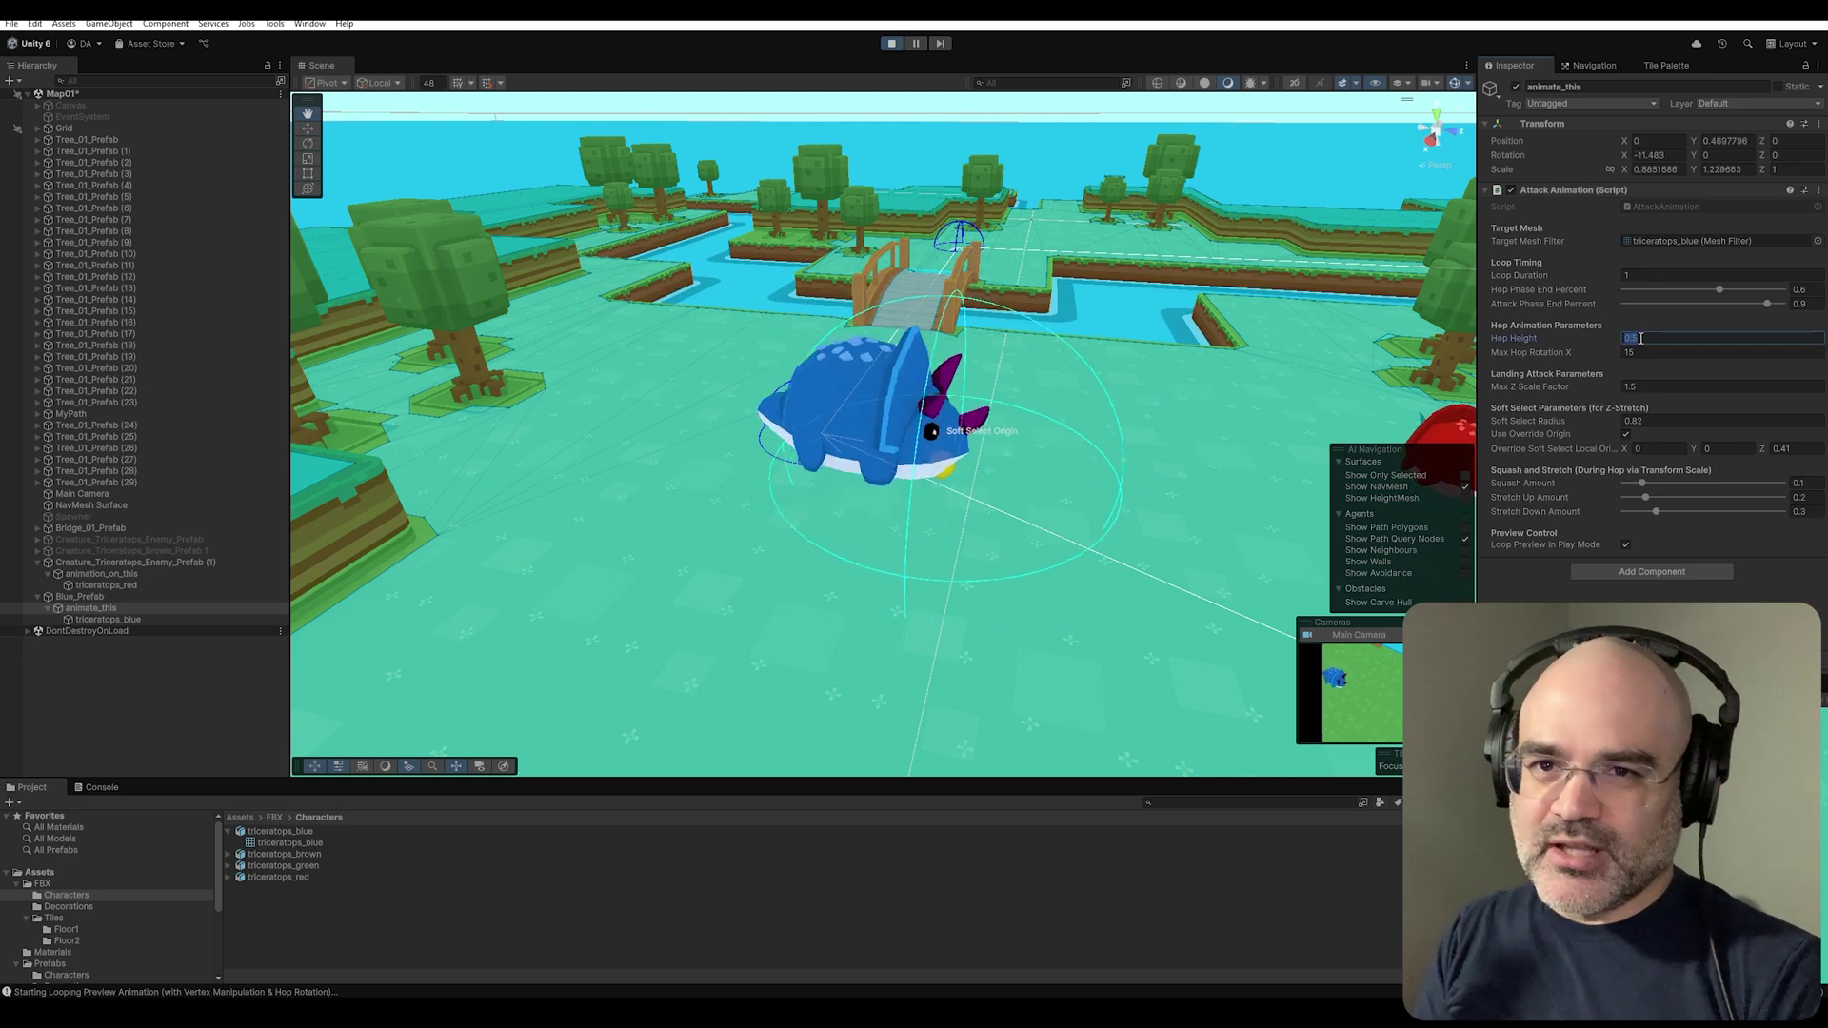
text(1)
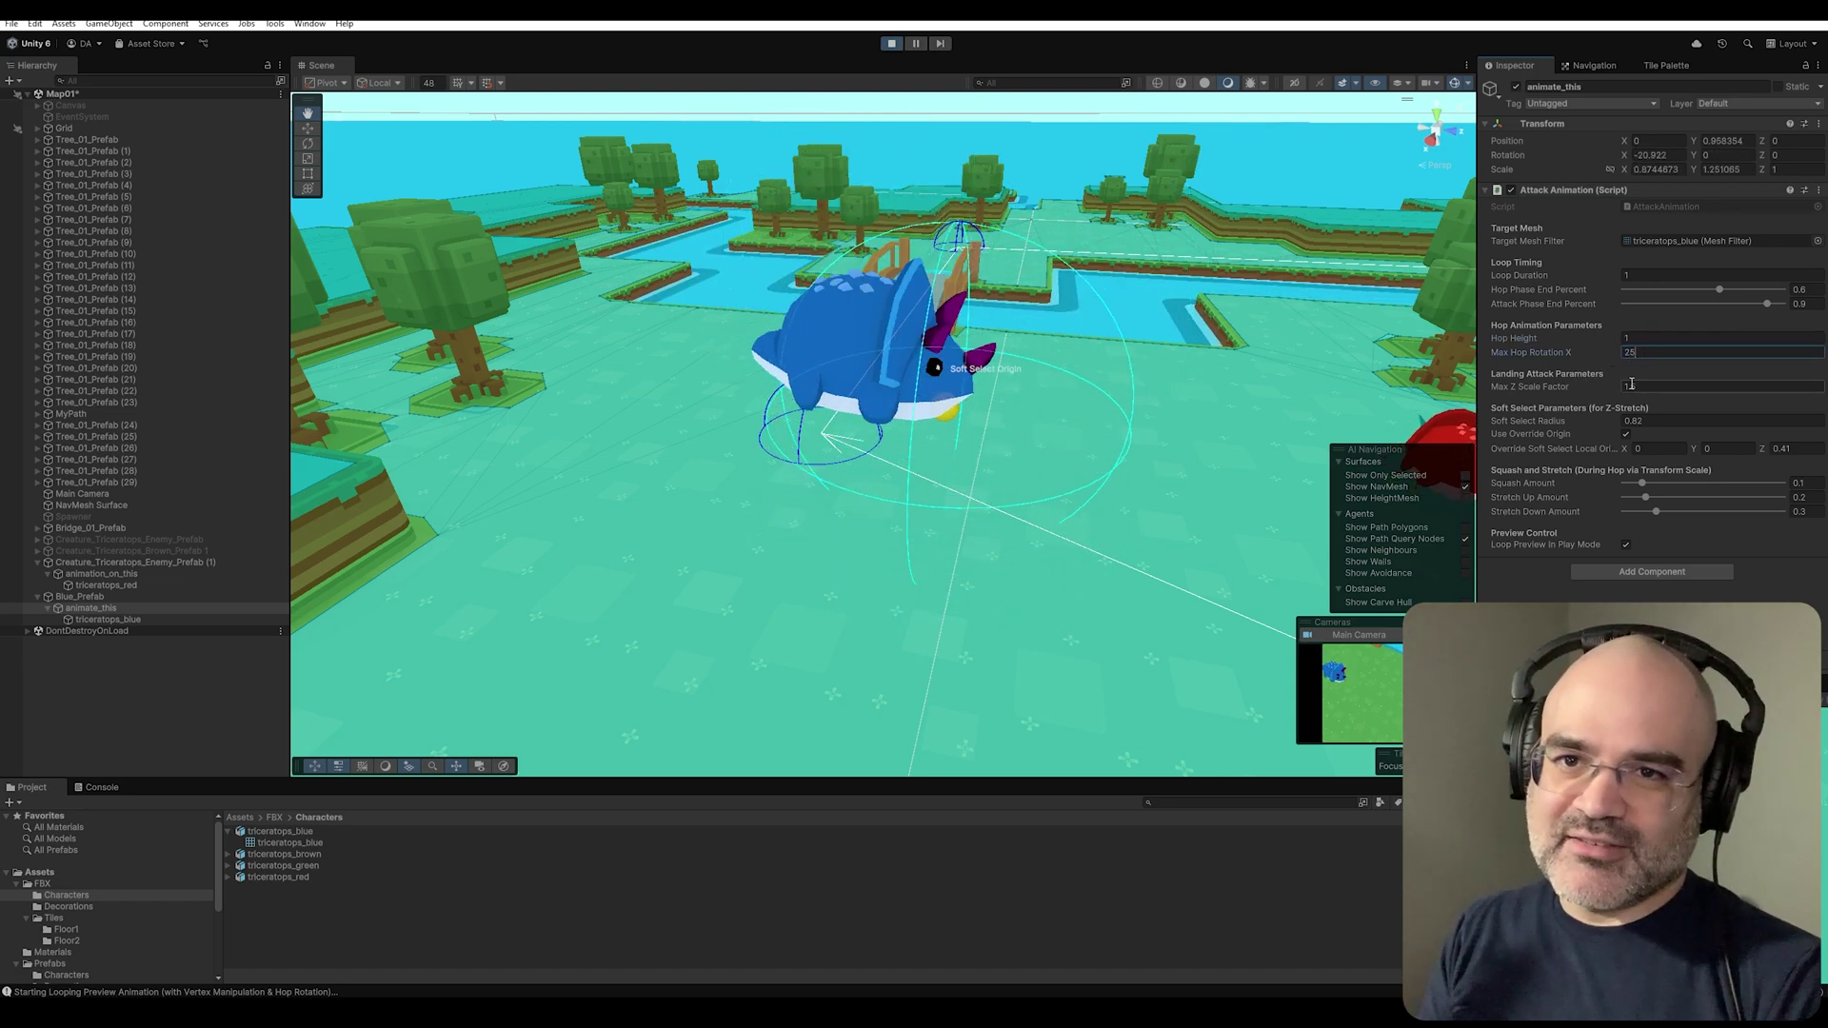
Step: Set the soft-select origin override's Z to 1.01 and the Soft Select Radius to 1.3, keeping Use Override Origin on
click(1625, 434)
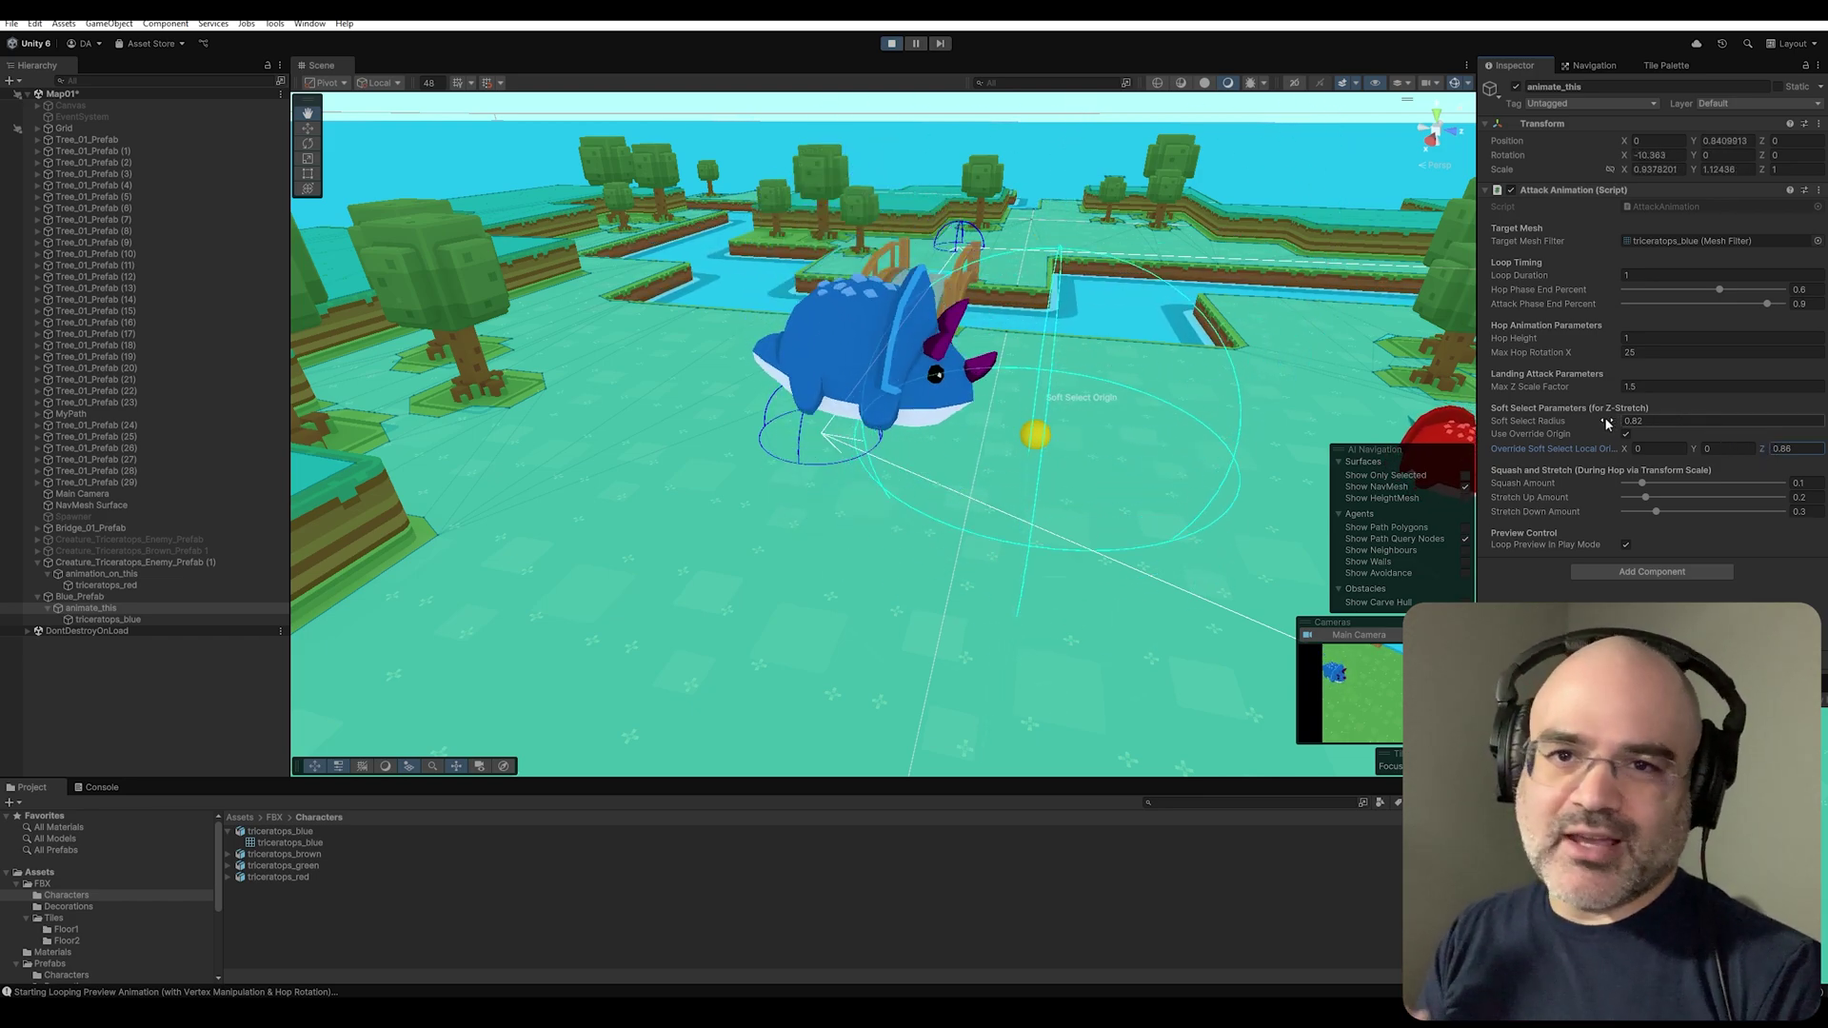
drag(1607, 423, 1615, 422)
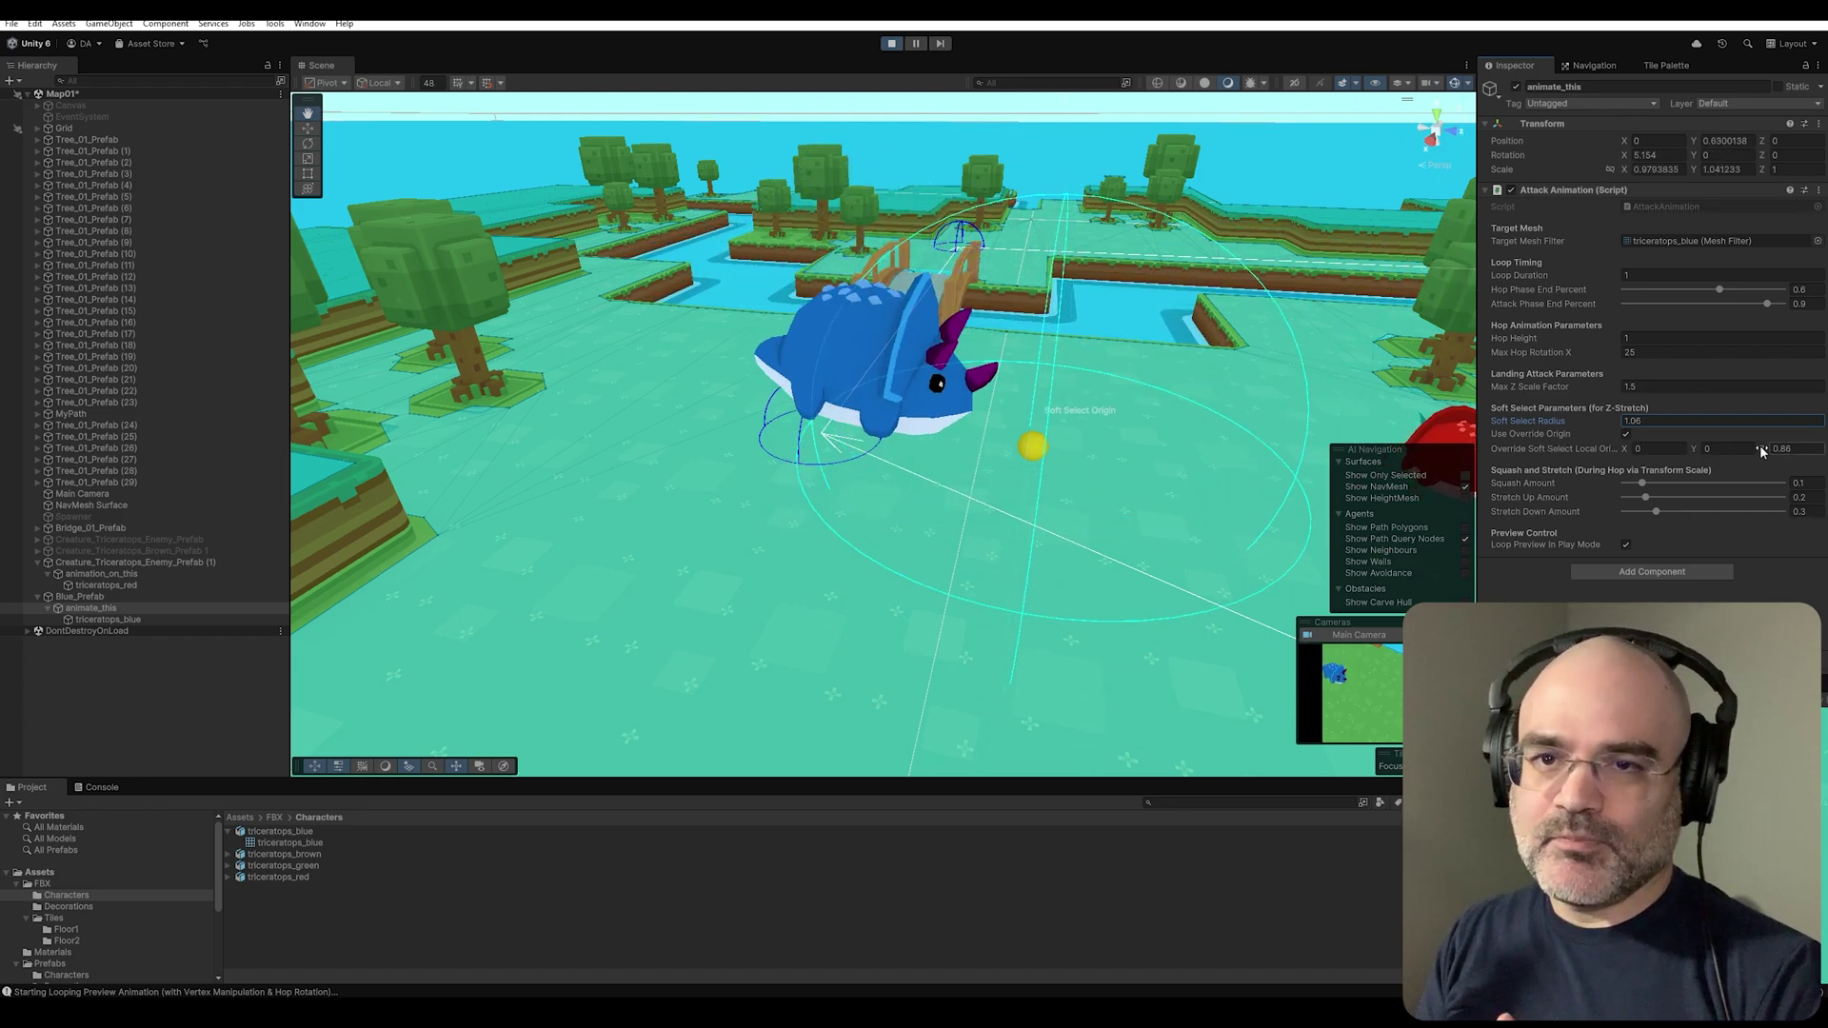
drag(1759, 443, 1763, 444)
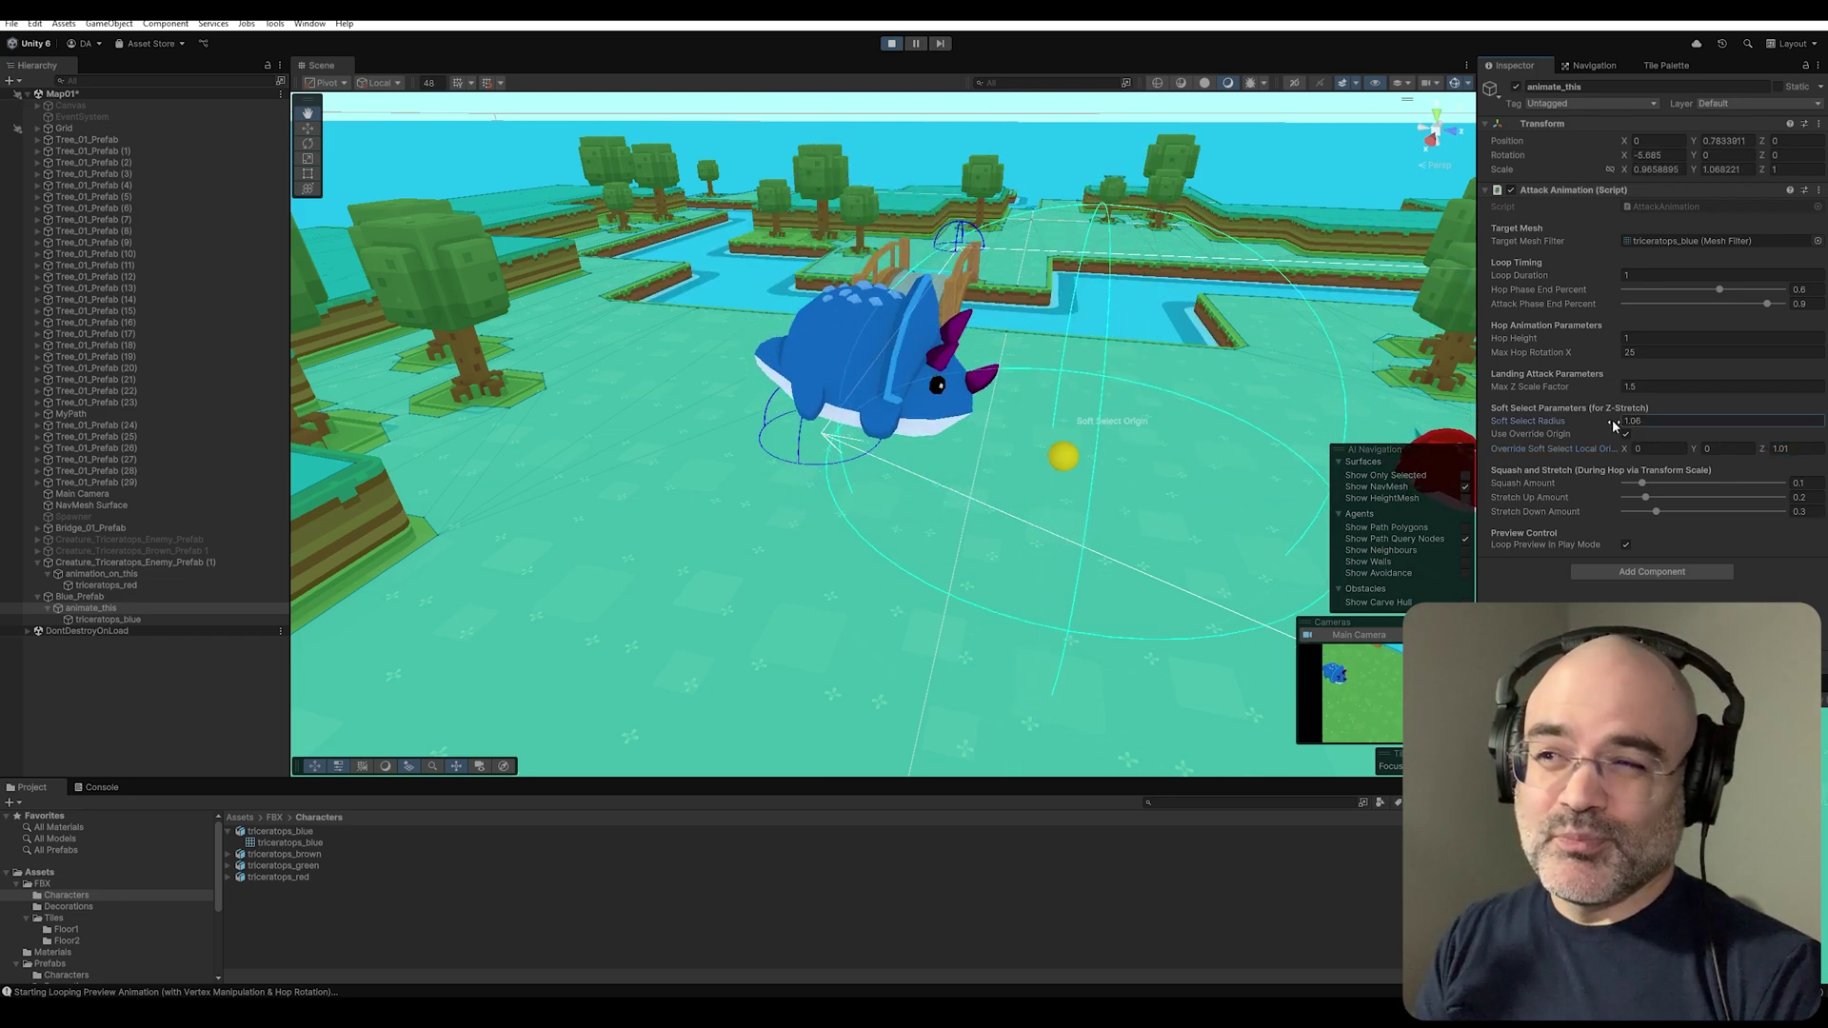
drag(1613, 419, 1619, 419)
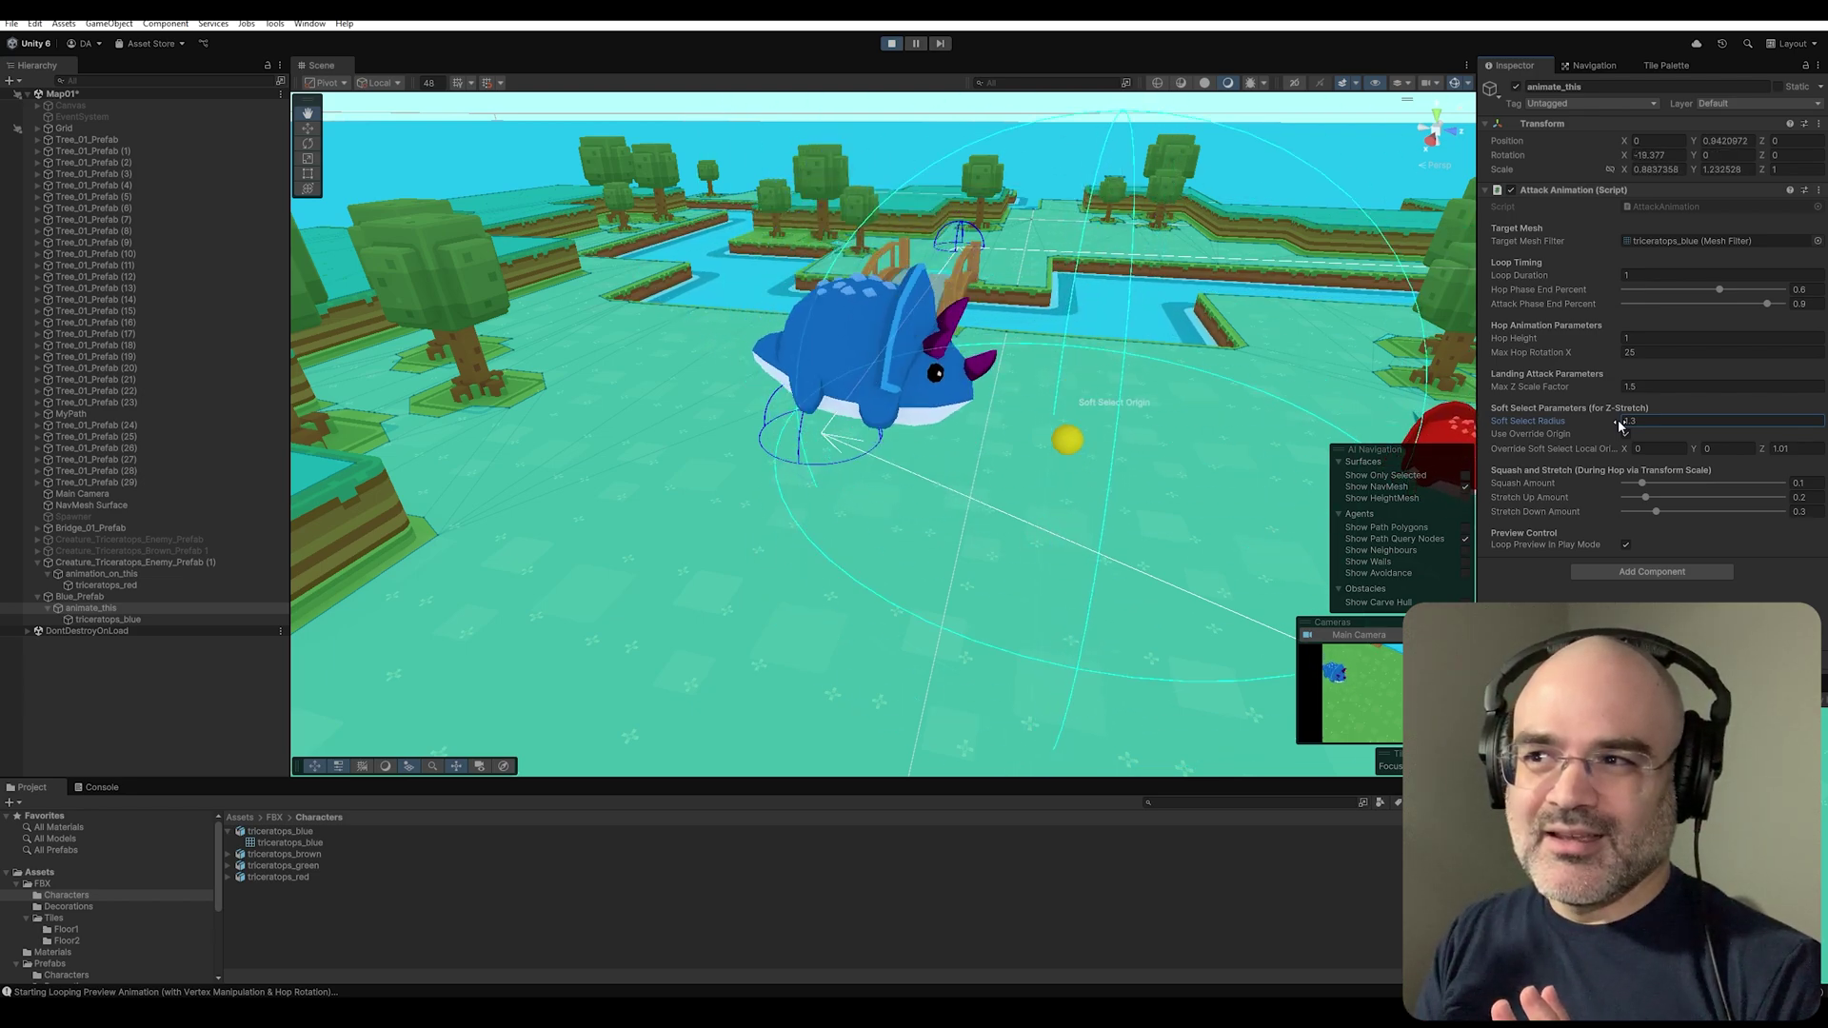
click(1625, 433)
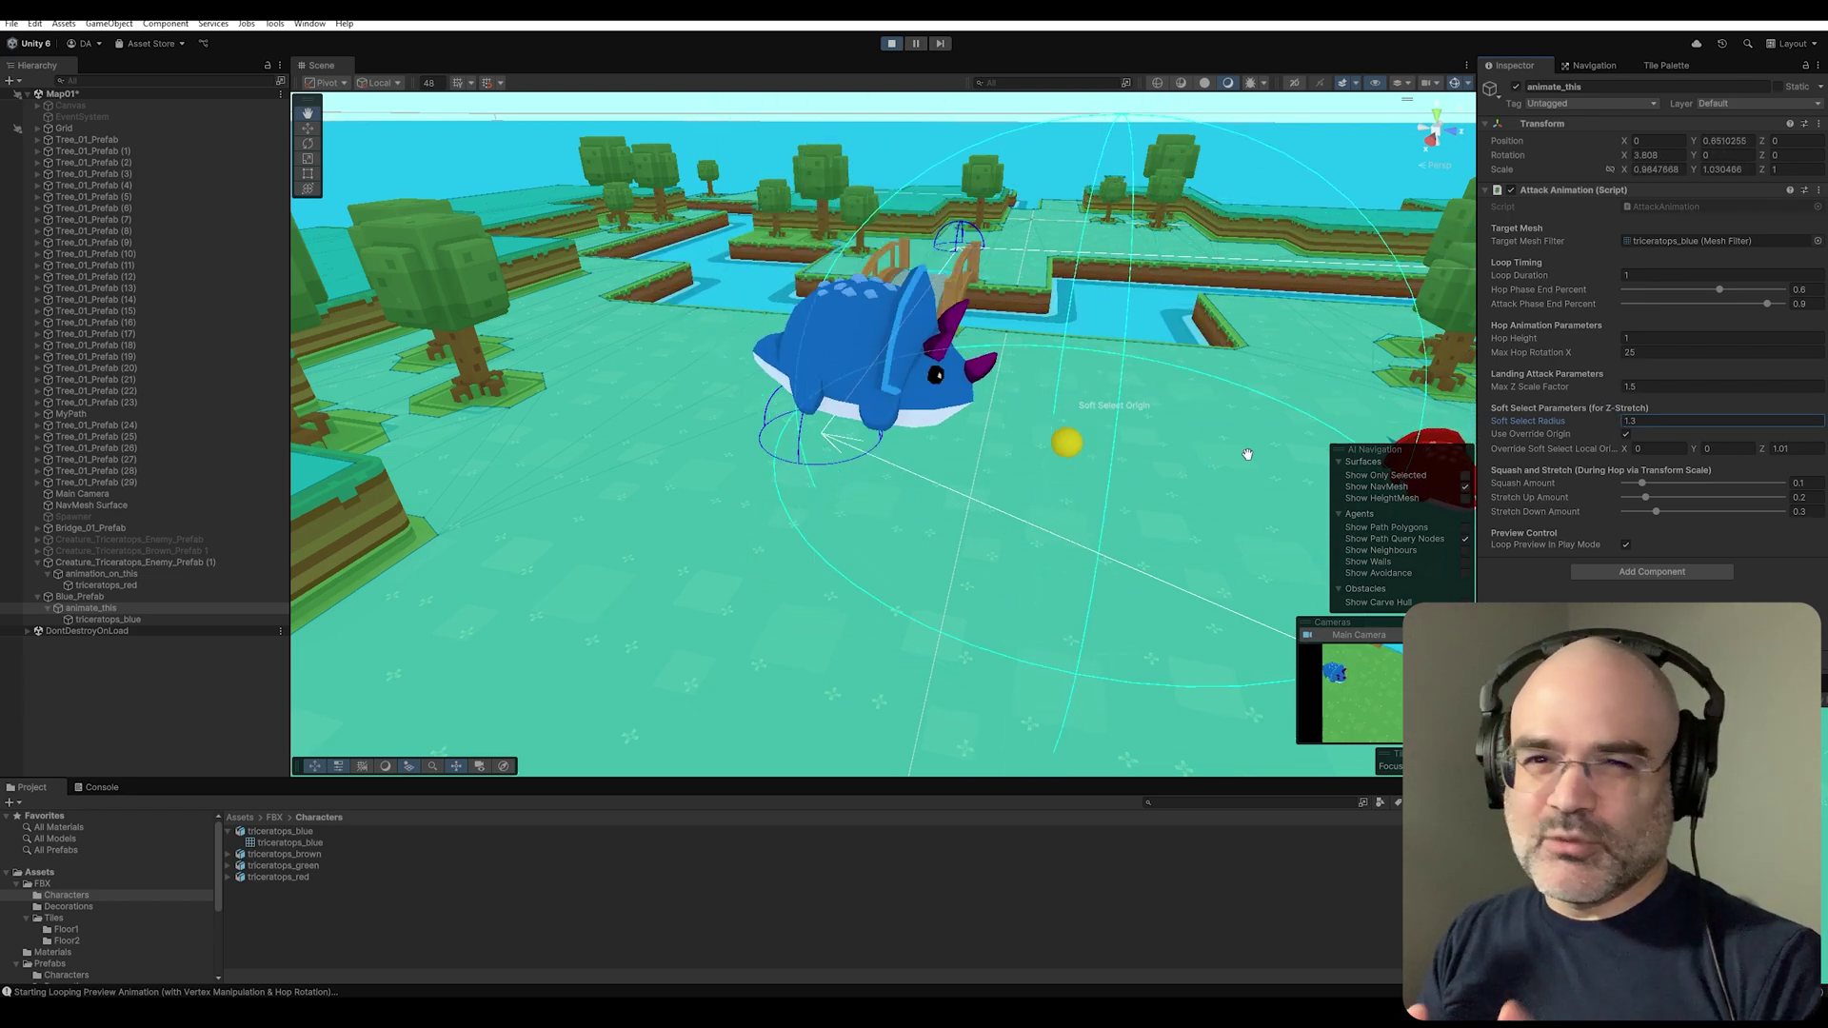
Step: View the blue triceratops from its side and lower Hop Phase End Percent to about 0.4
alt+drag(1215, 455, 1471, 350)
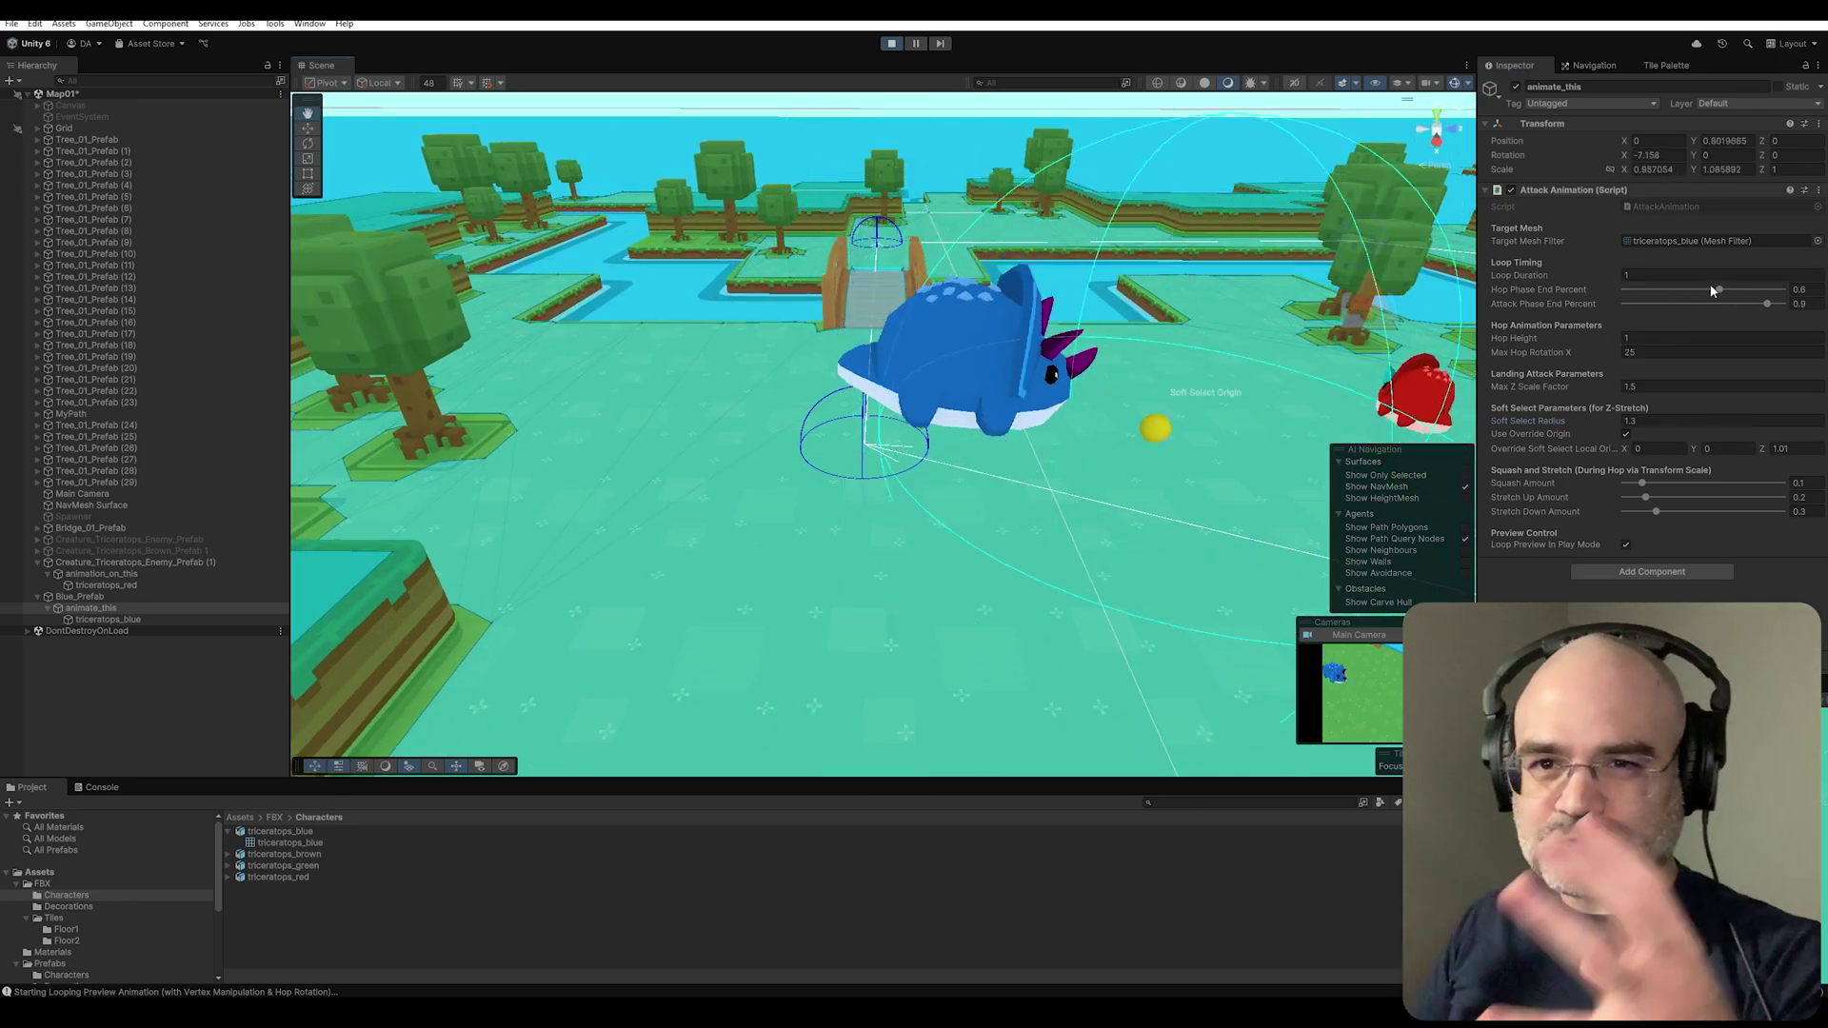
drag(1711, 290, 1687, 290)
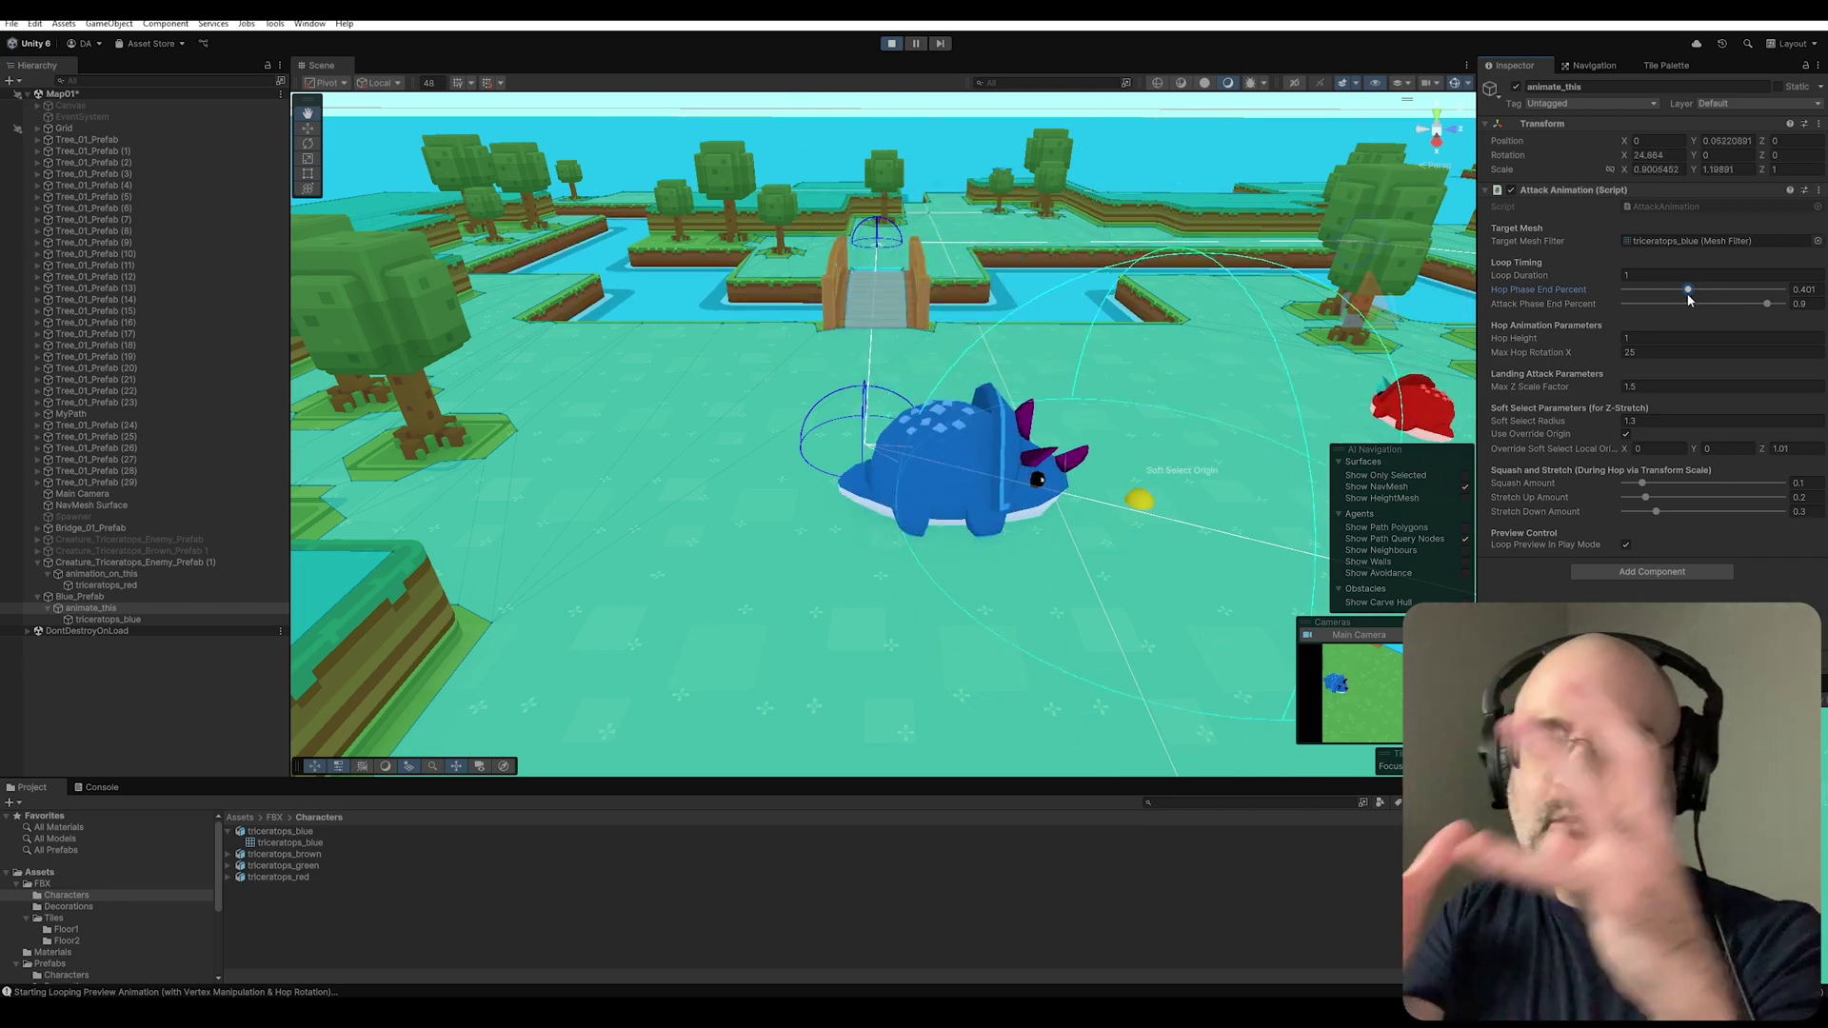
Step: In the blue triceratops' Attack Animation, reduce Hop Phase End Percent and set Hop Height to 1 and Max Hop Rotation X to 25
drag(1732, 308, 1659, 292)
alt+drag(857, 457, 826, 468)
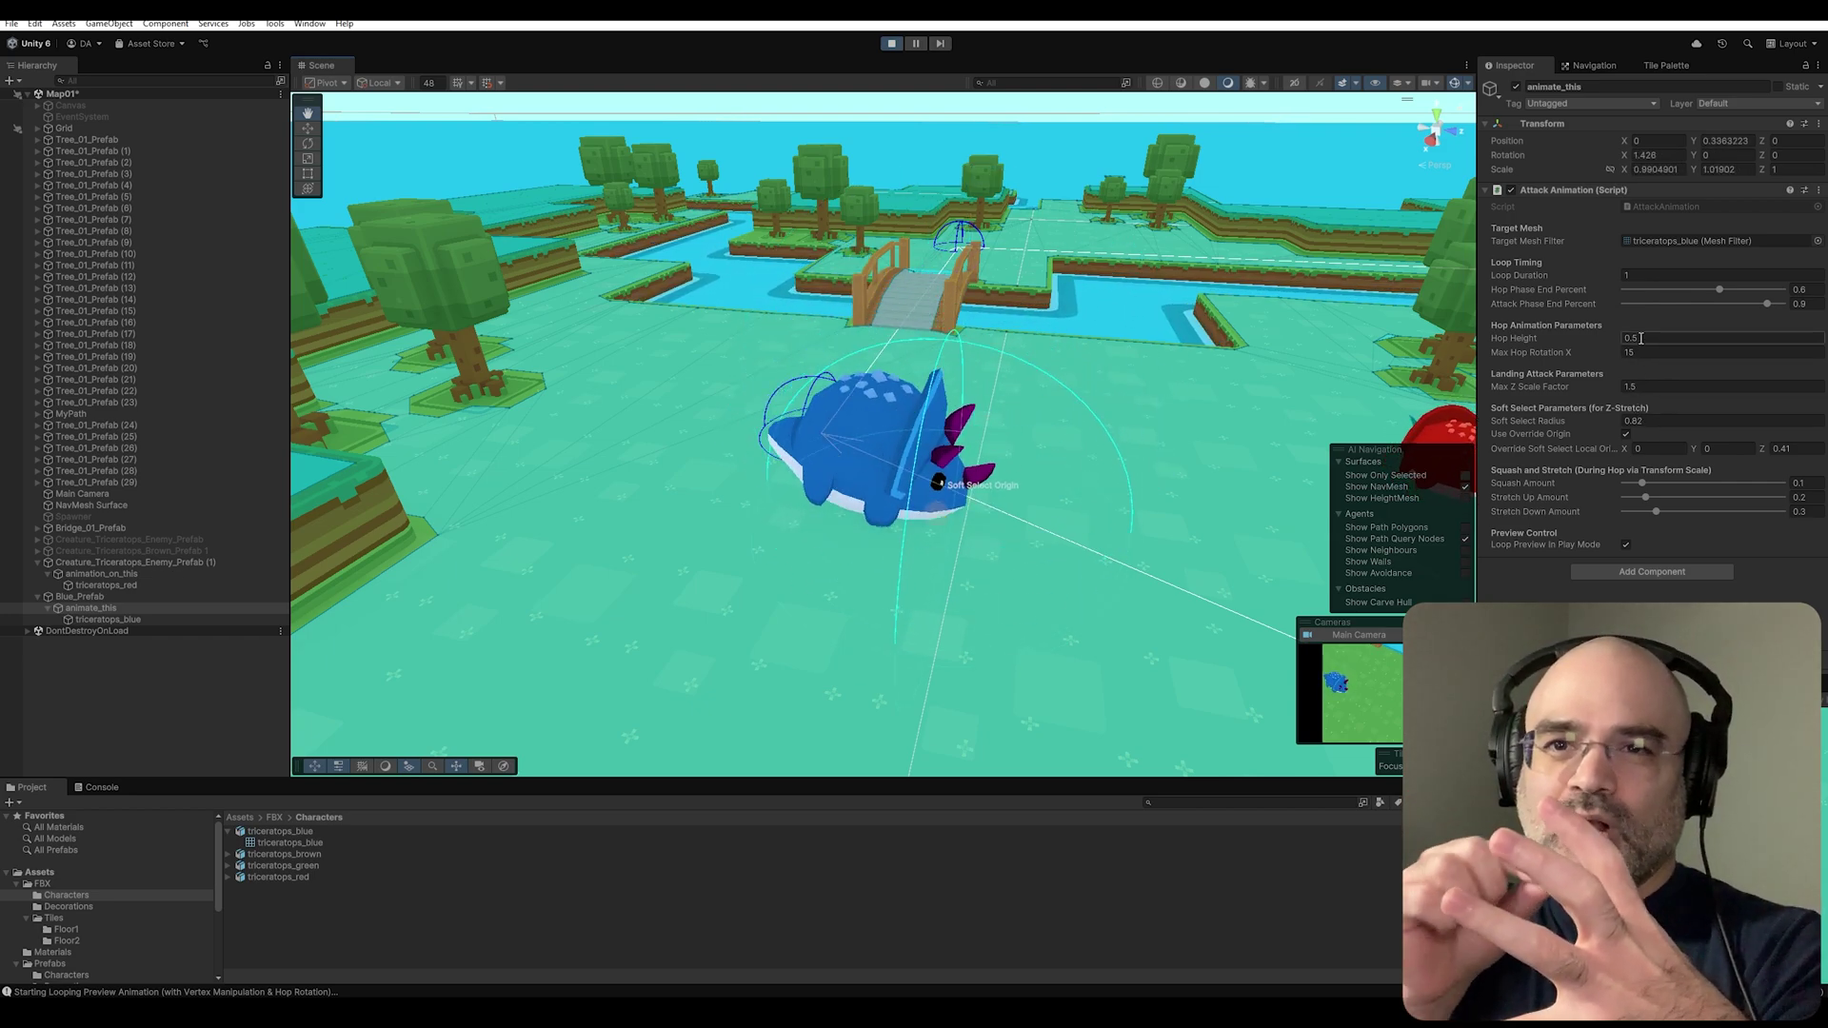
text(1)
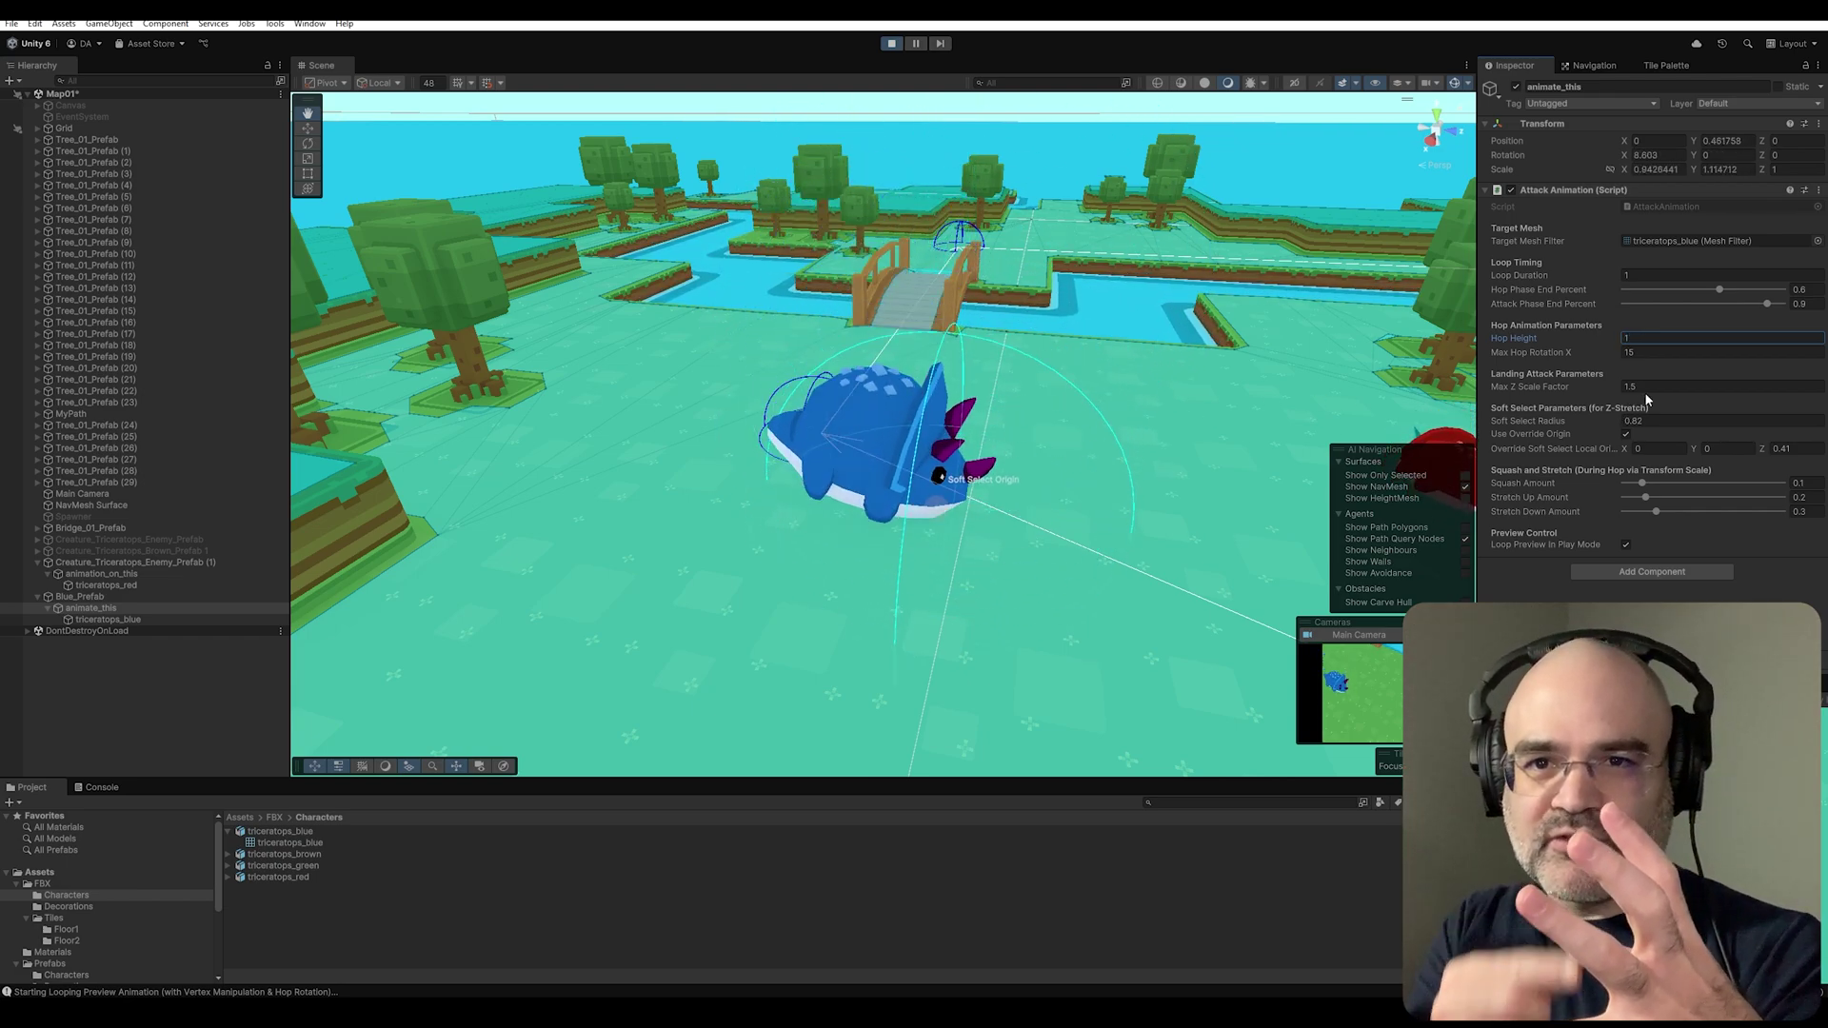
click(1644, 353)
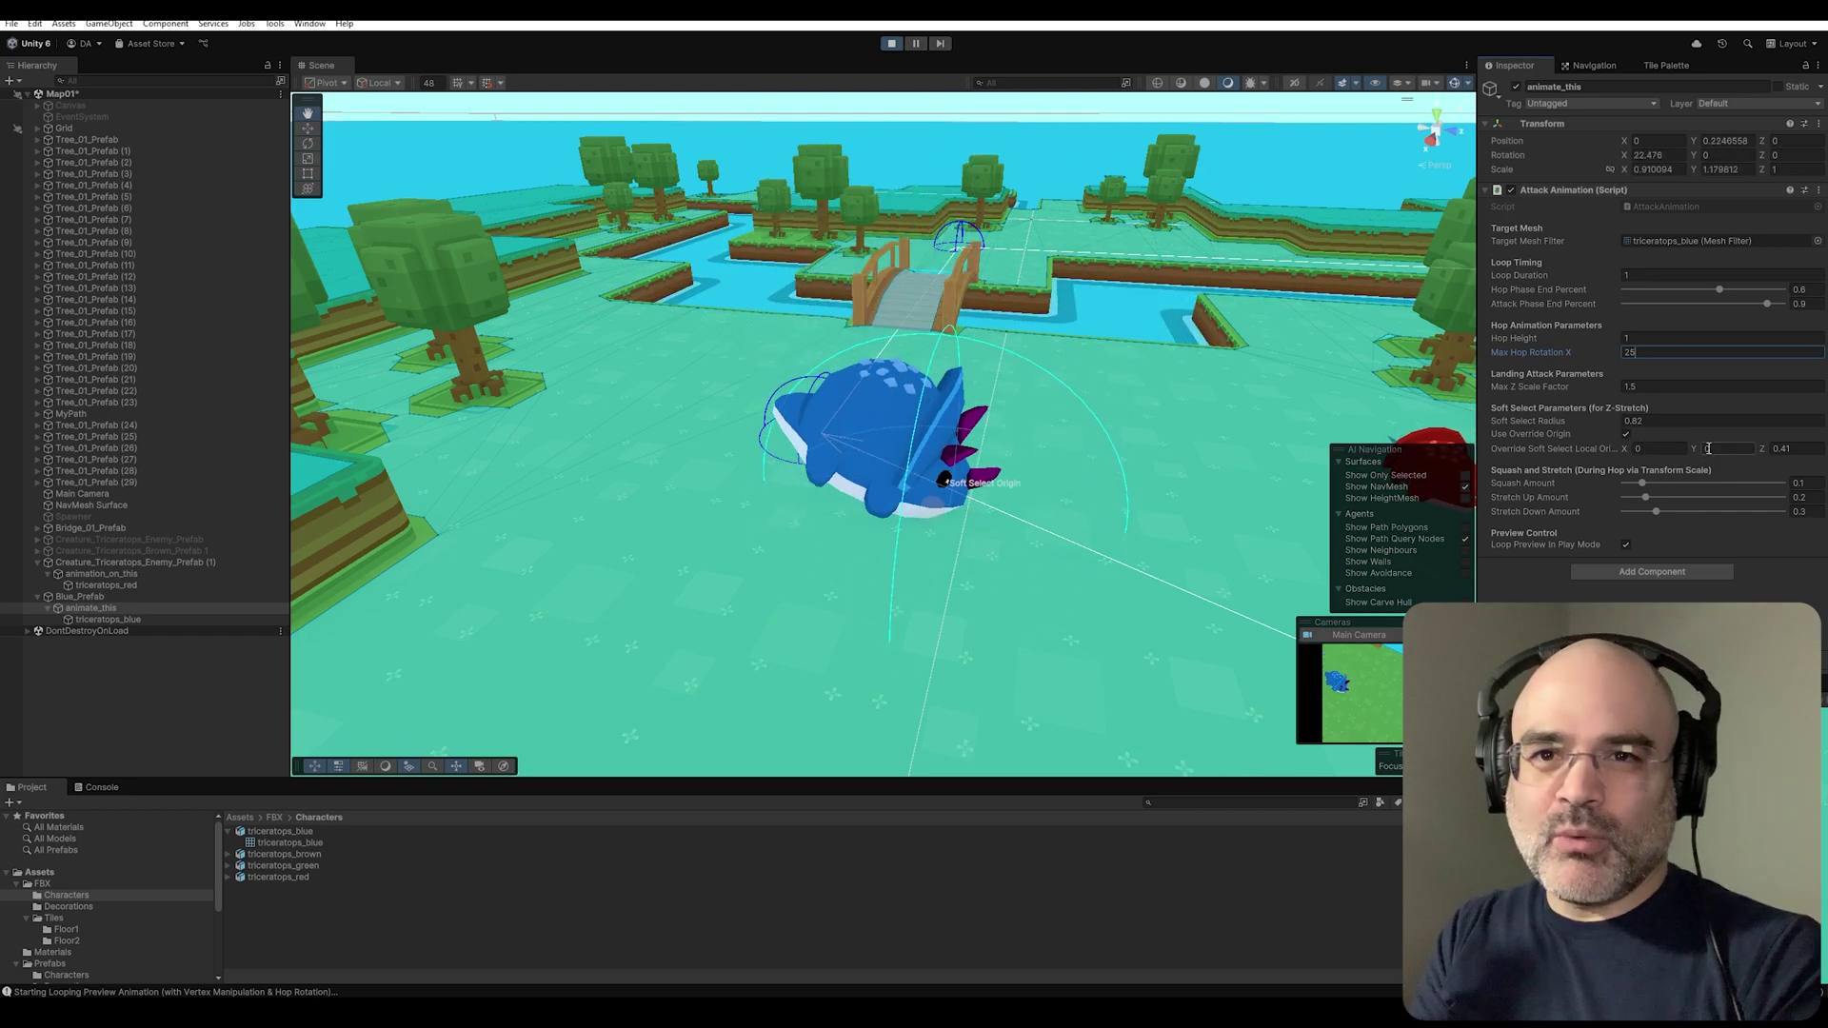
Step: Shift the soft-select override origin ahead of the creature to Z 1.01 and enlarge the Soft Select Radius to 1.3
drag(1757, 448, 1771, 453)
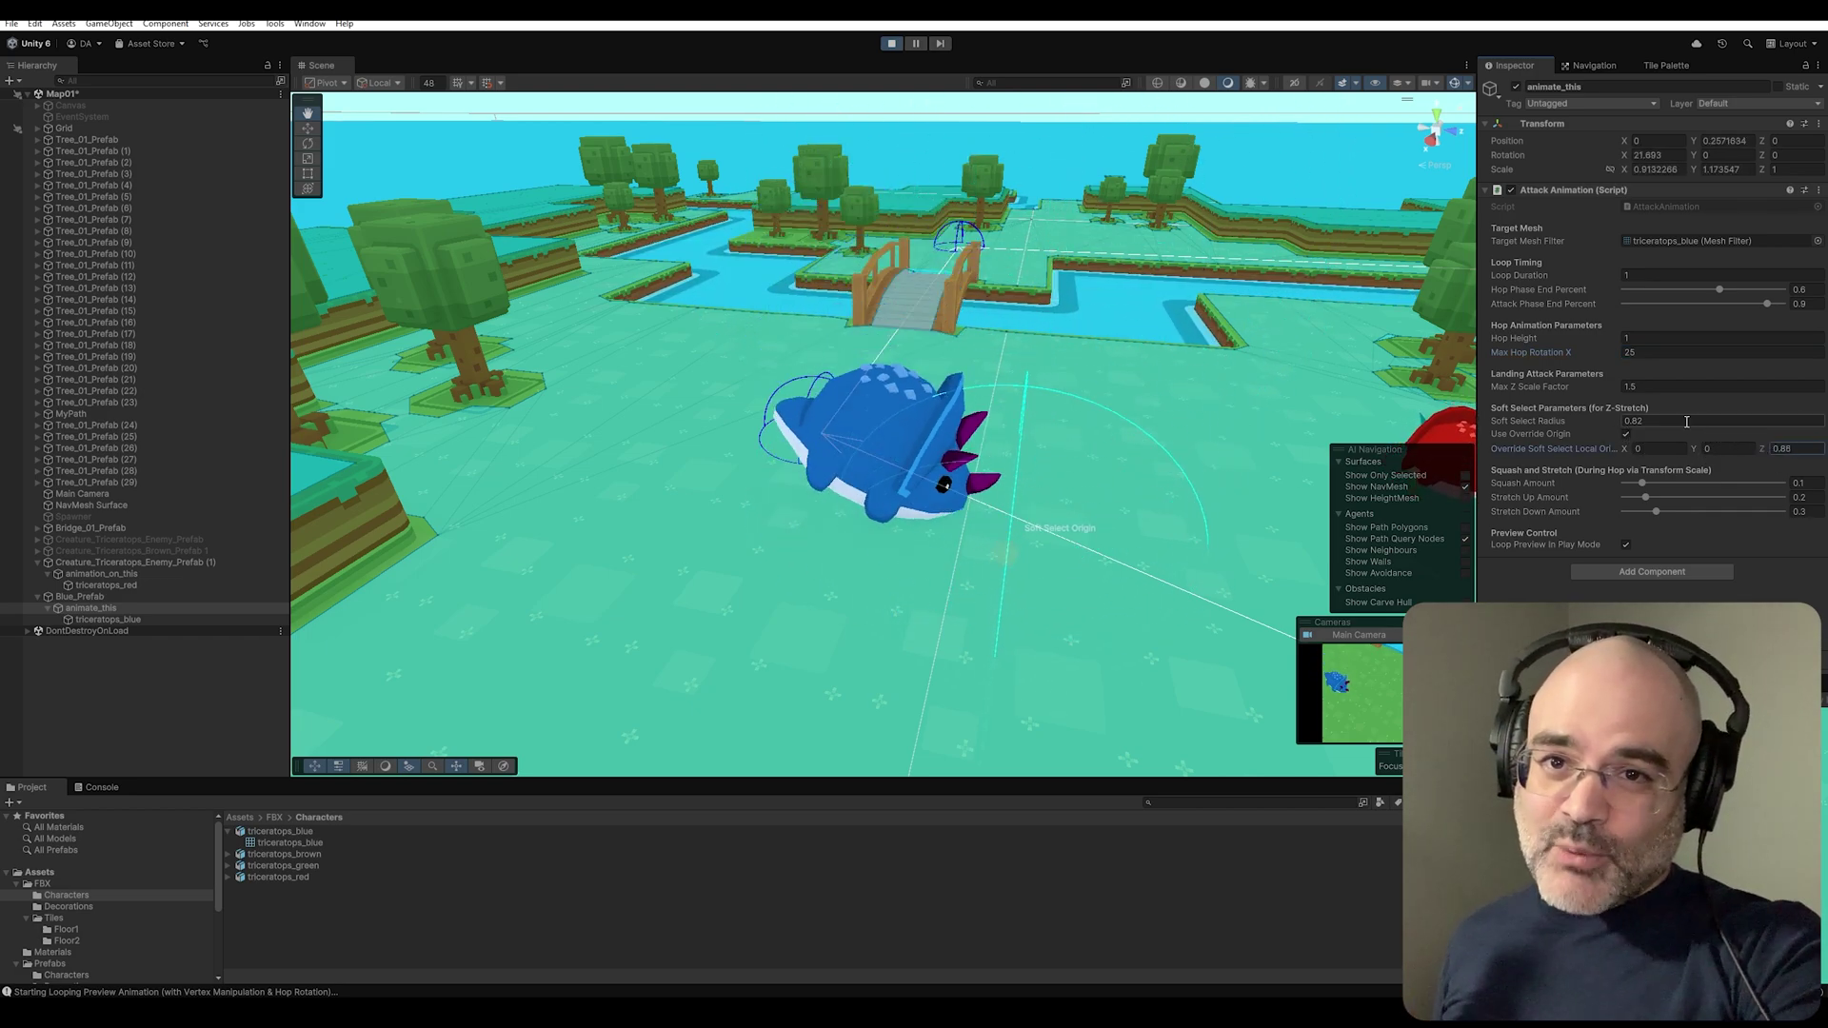
drag(1599, 420, 1609, 417)
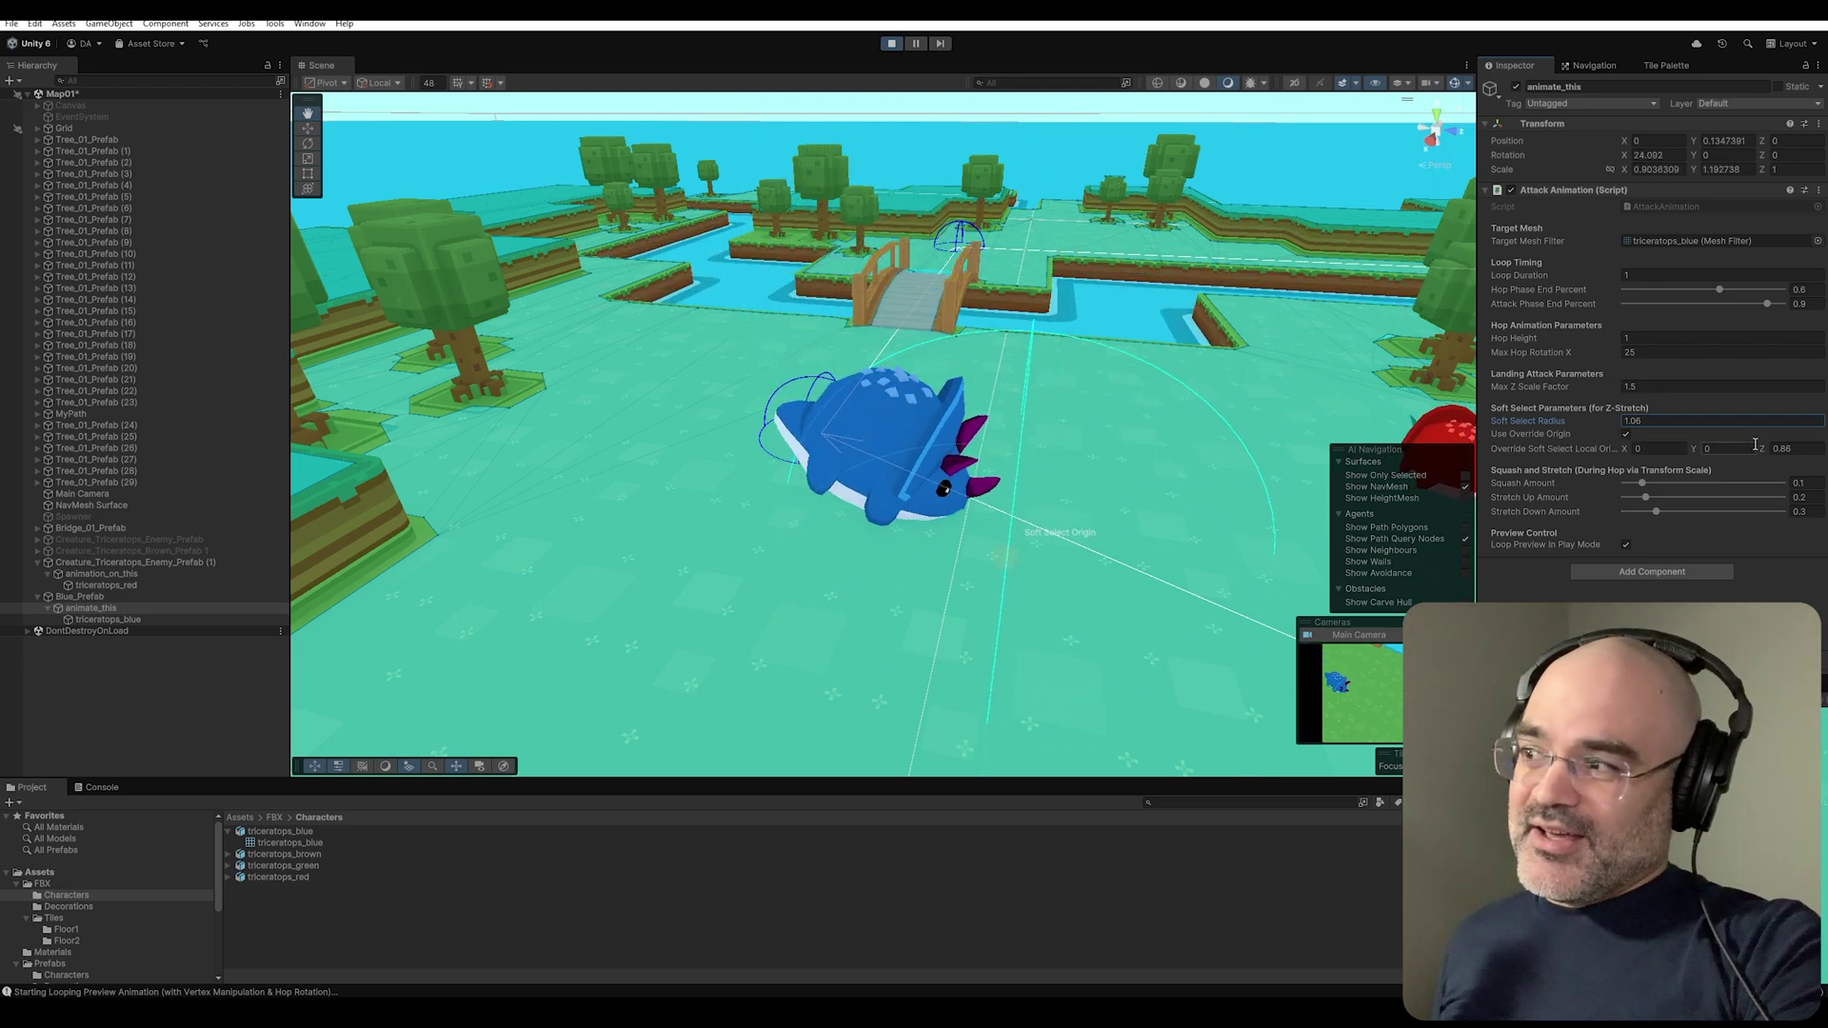
drag(1759, 444, 1763, 444)
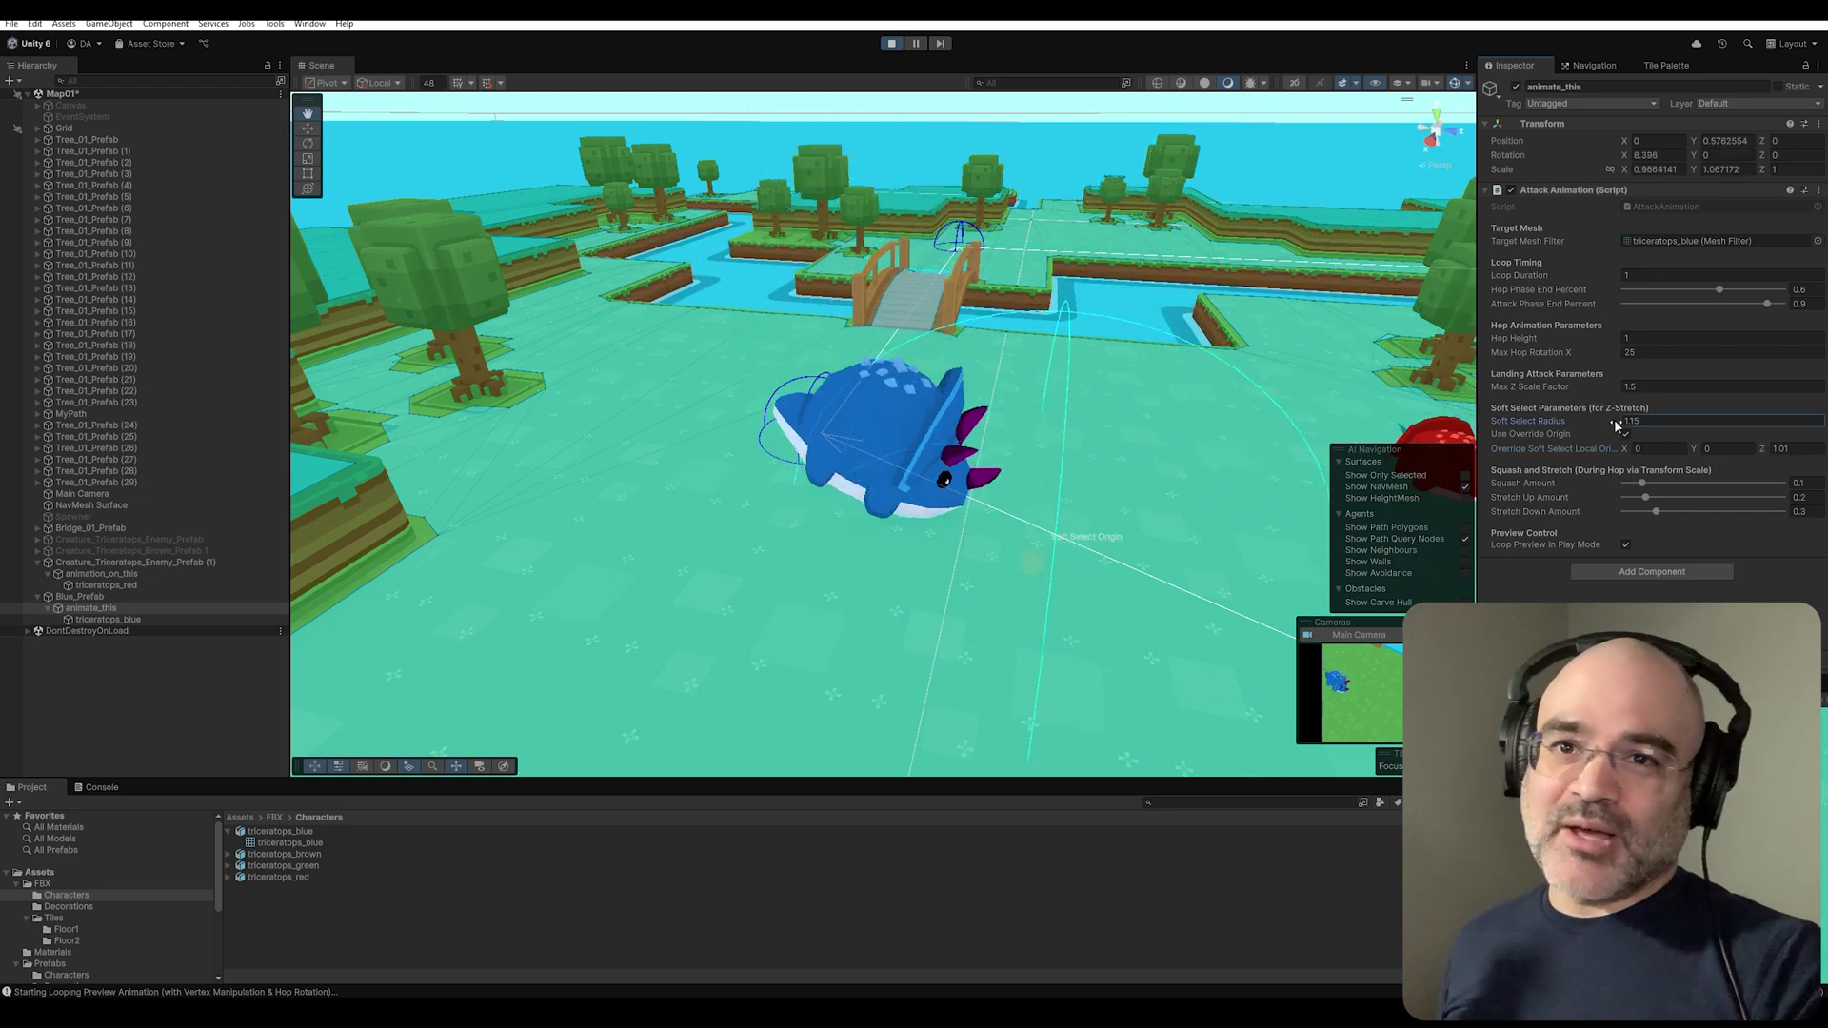
drag(1613, 419, 1618, 419)
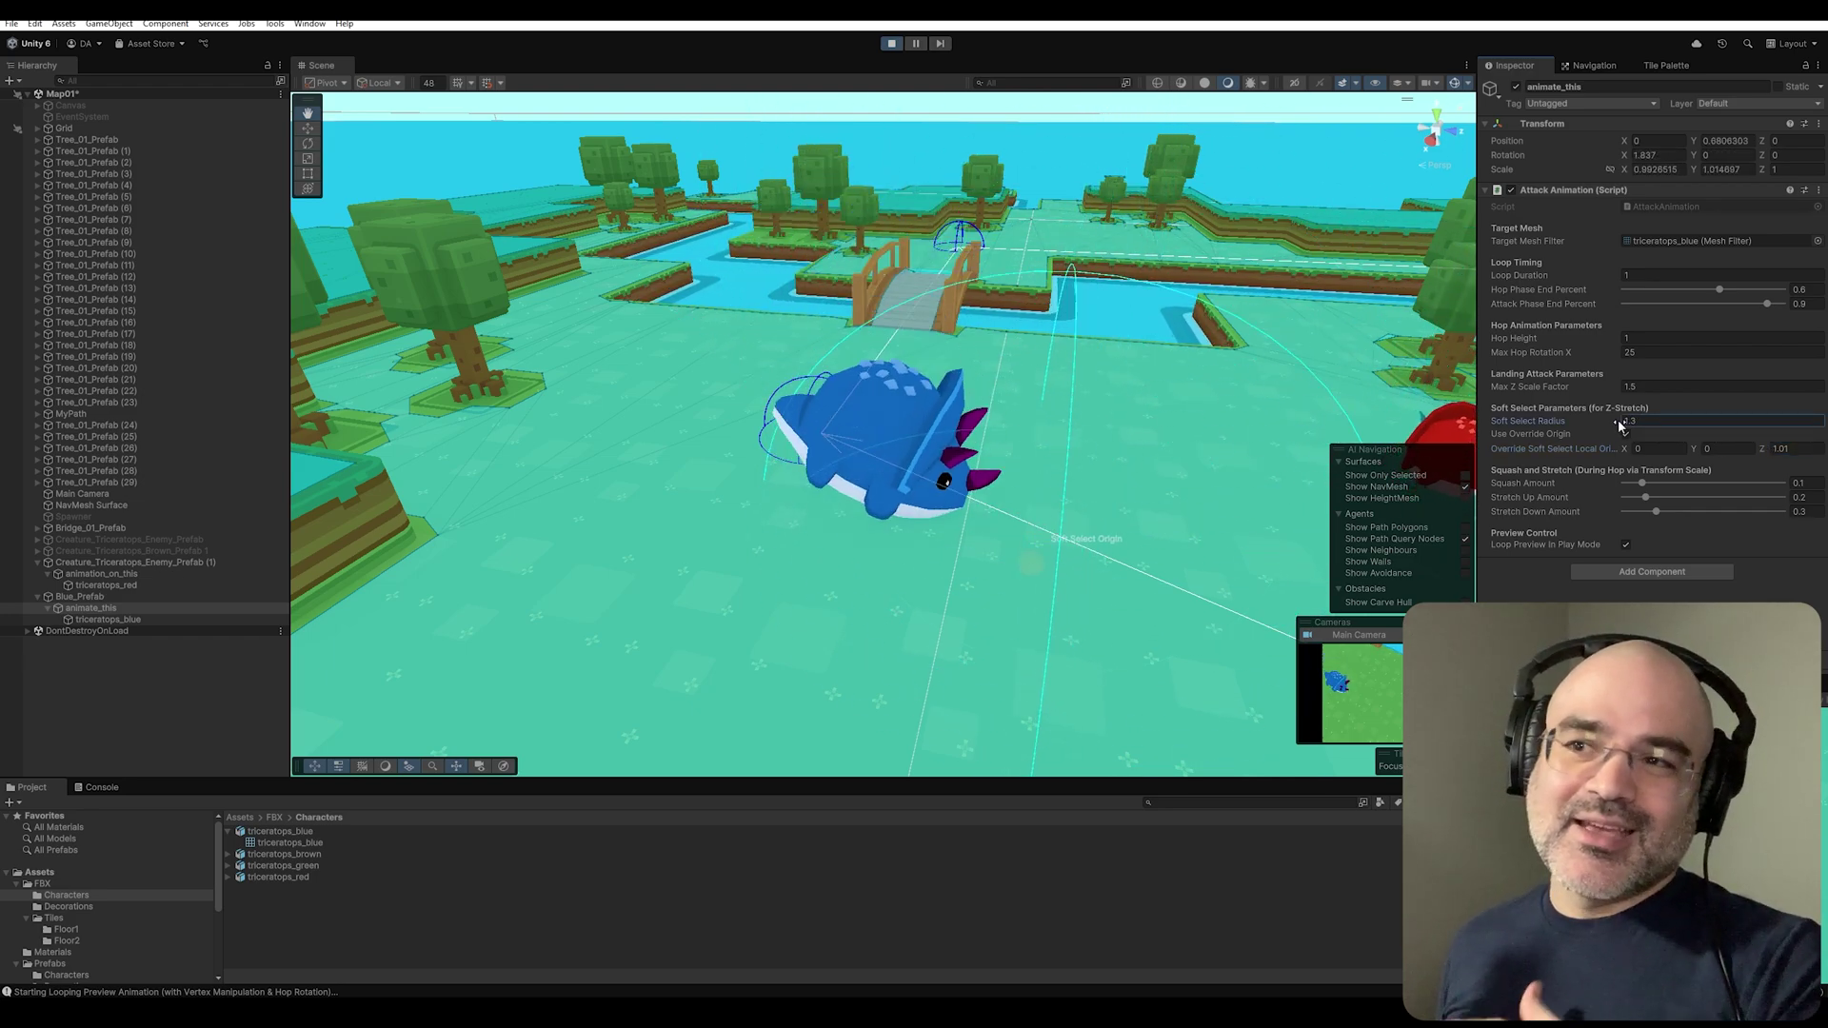
click(1625, 433)
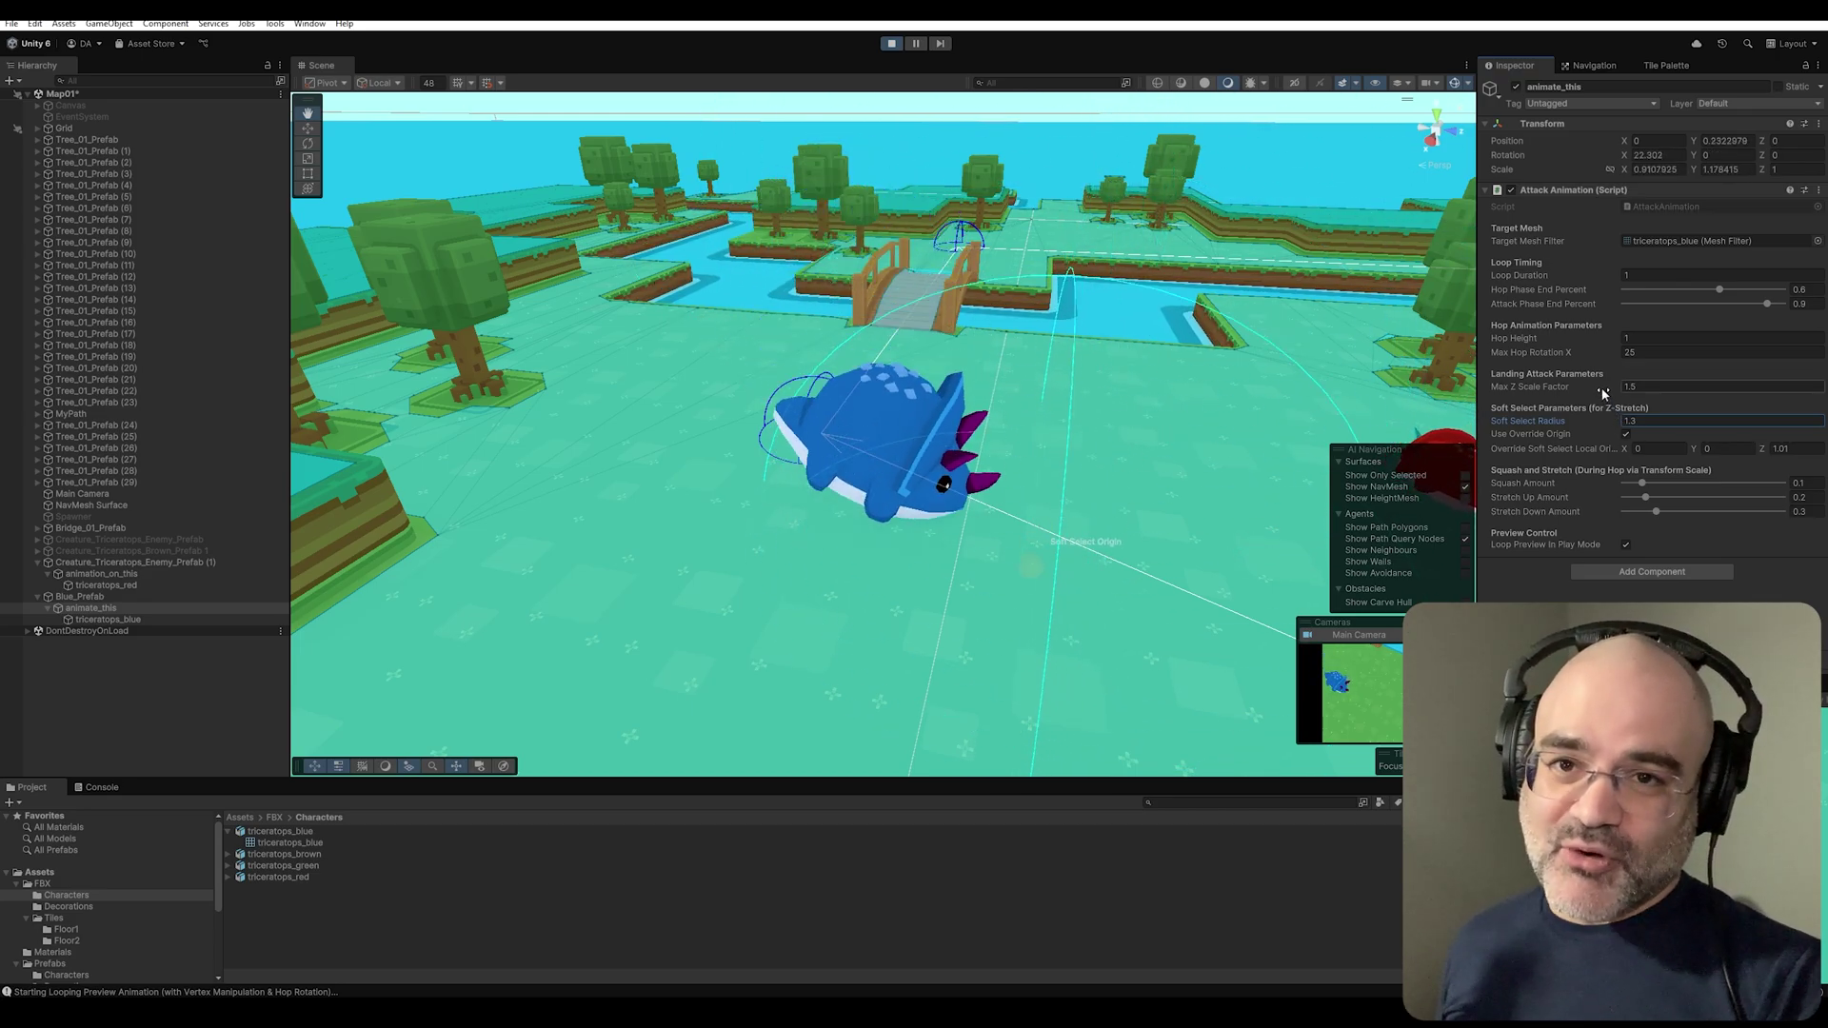
Step: Shorten the animation phases by setting Hop Phase End Percent to about 0.22 and Attack Phase End Percent to about 0.63
alt+drag(1104, 466, 1162, 459)
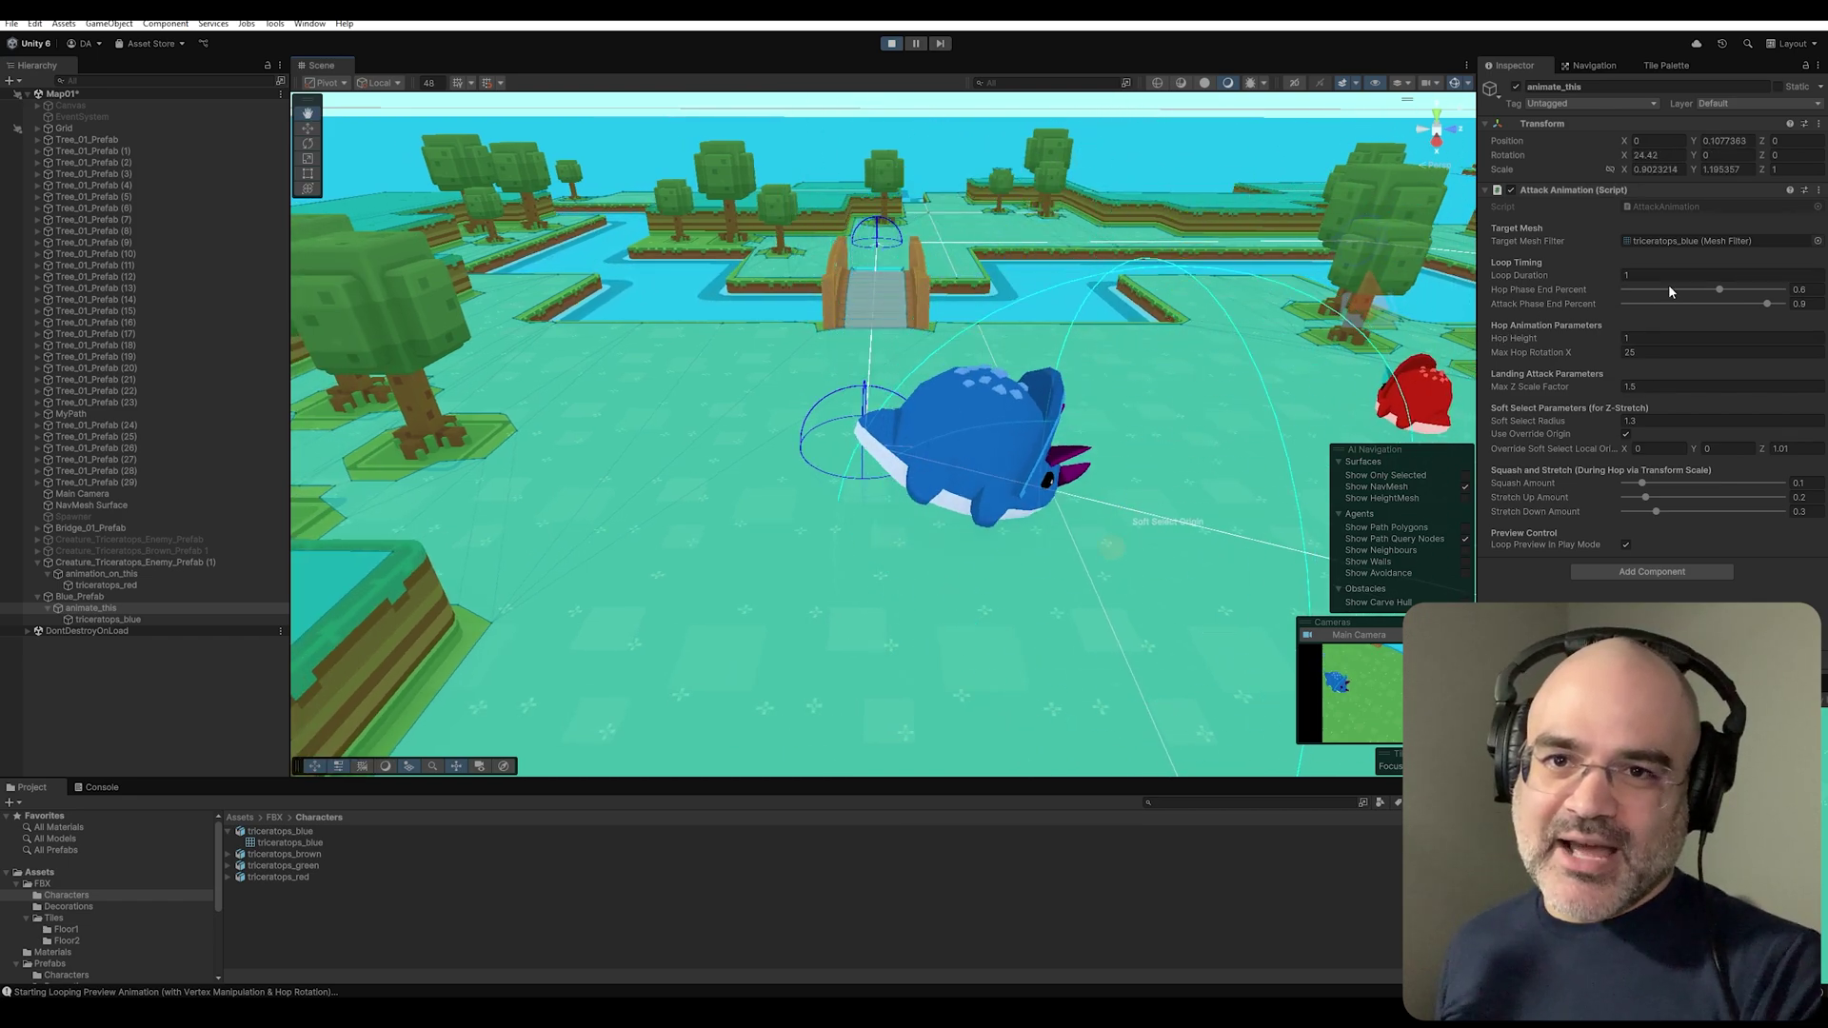
drag(1728, 296, 1658, 292)
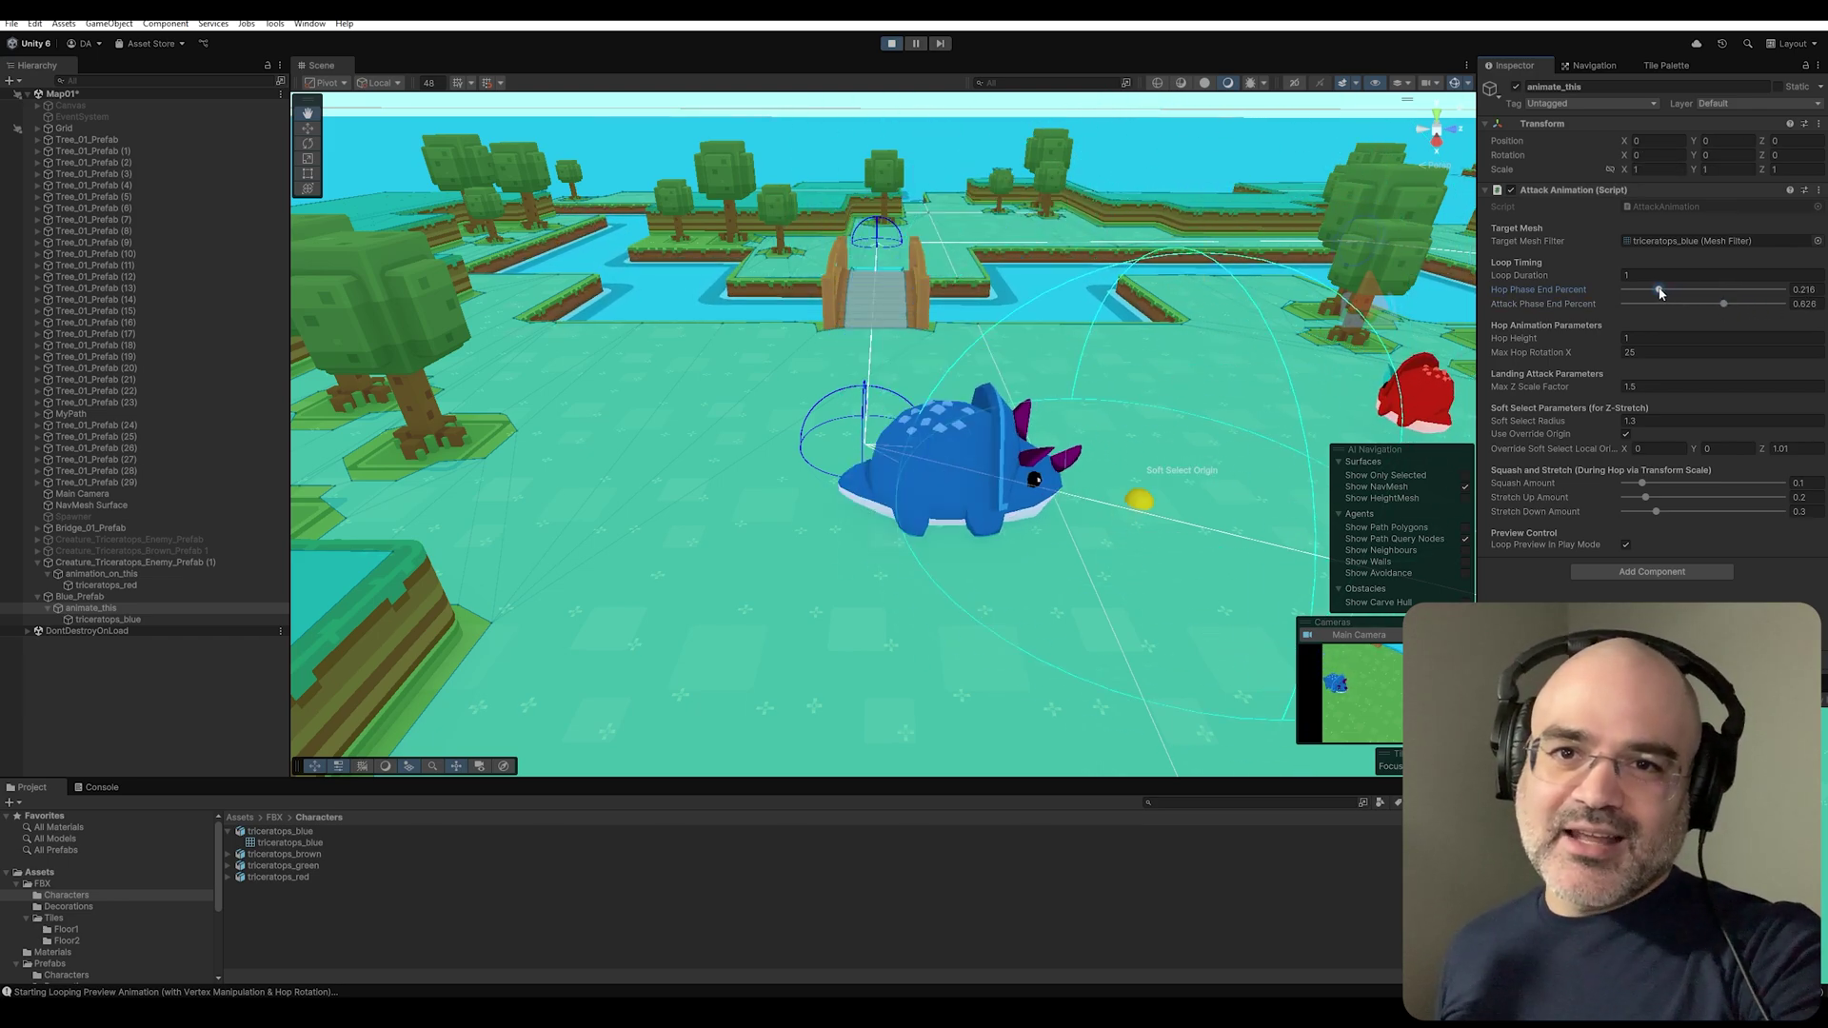
mouse_move(857, 466)
alt+mouse_down()
mouse_move(886, 474)
mouse_move(828, 476)
alt+mouse_up()
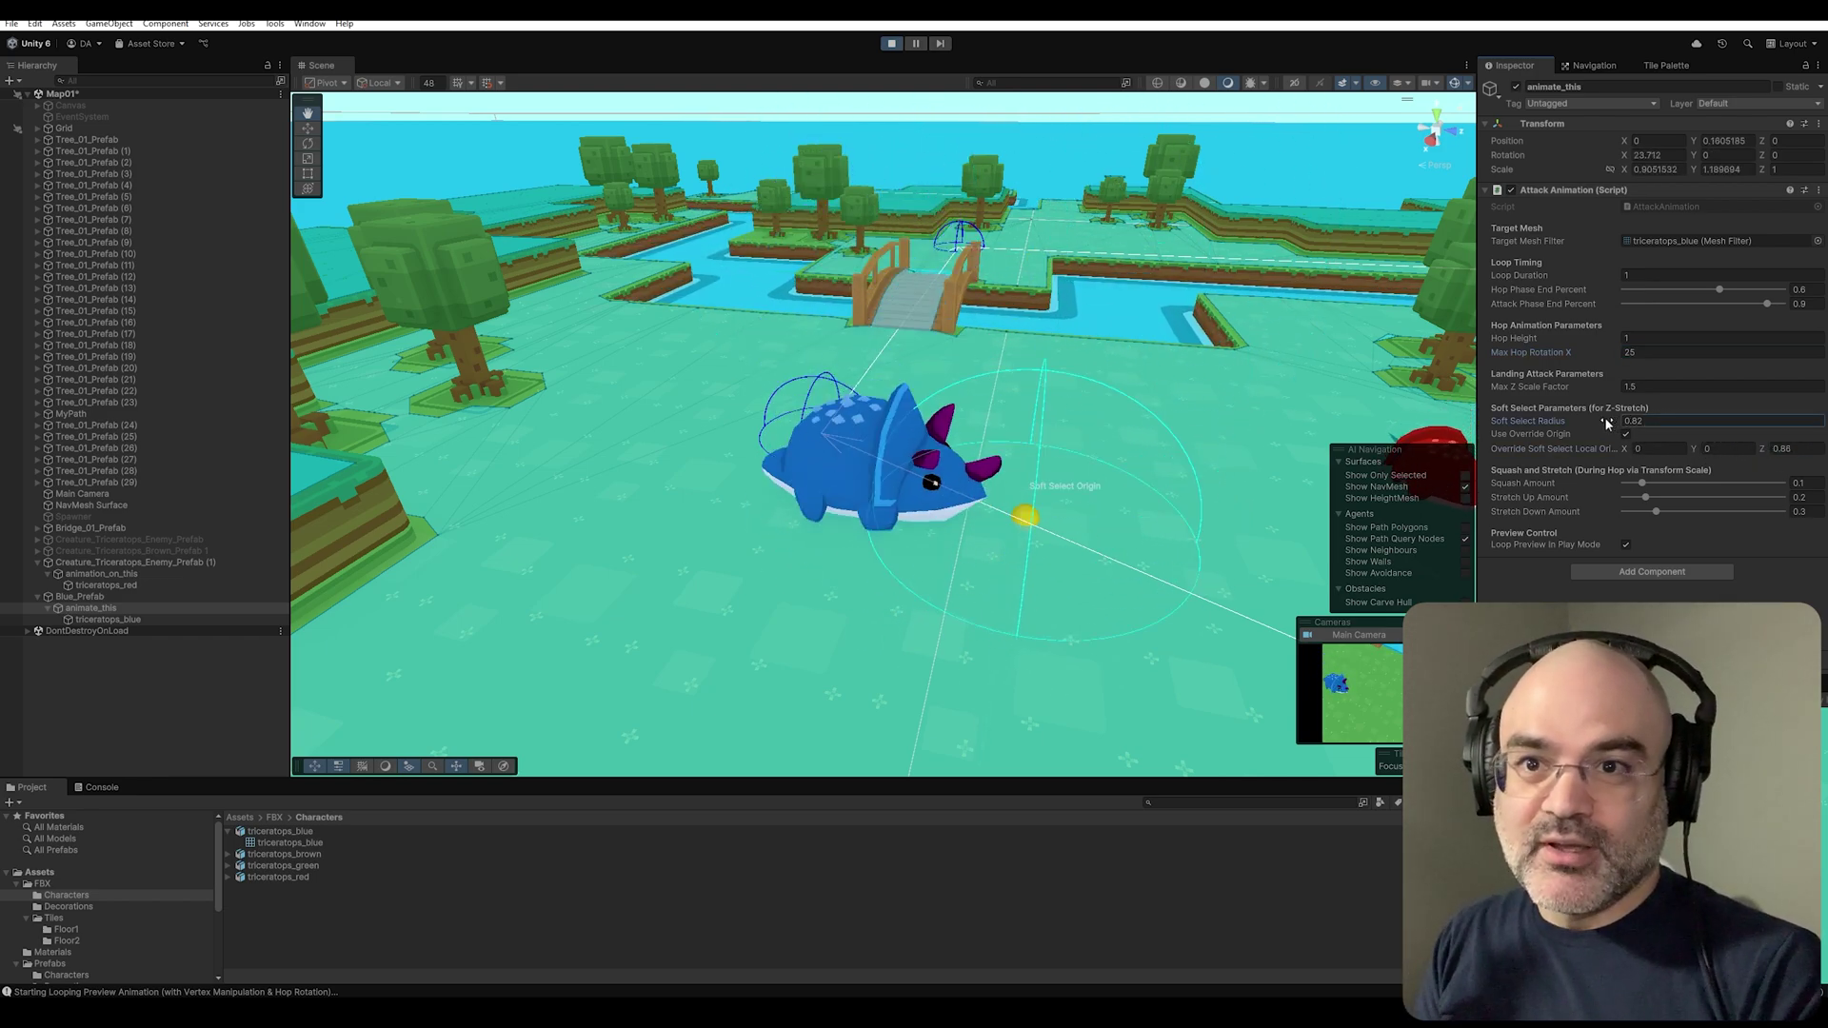
Step: Raise the Soft Select Radius to 1.06, set the override origin's Z to 1.01, and increase the radius further
drag(1609, 421, 1571, 422)
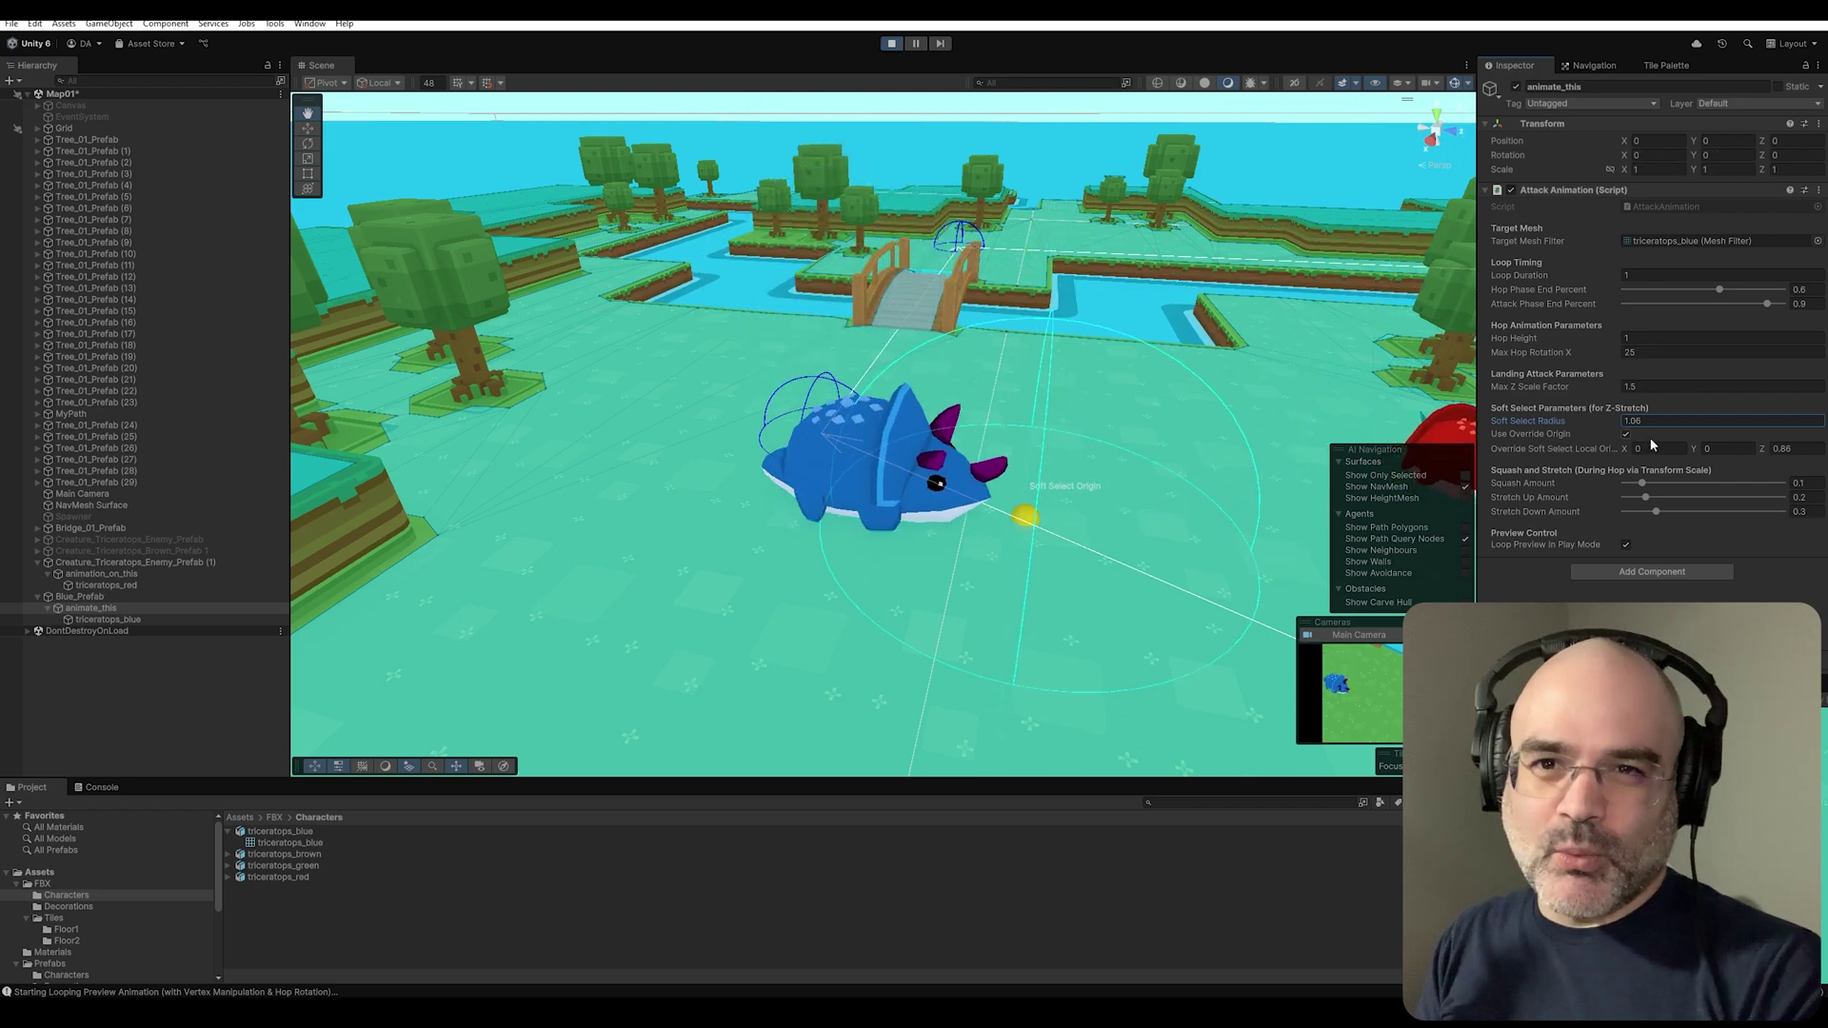
drag(1765, 445, 1763, 443)
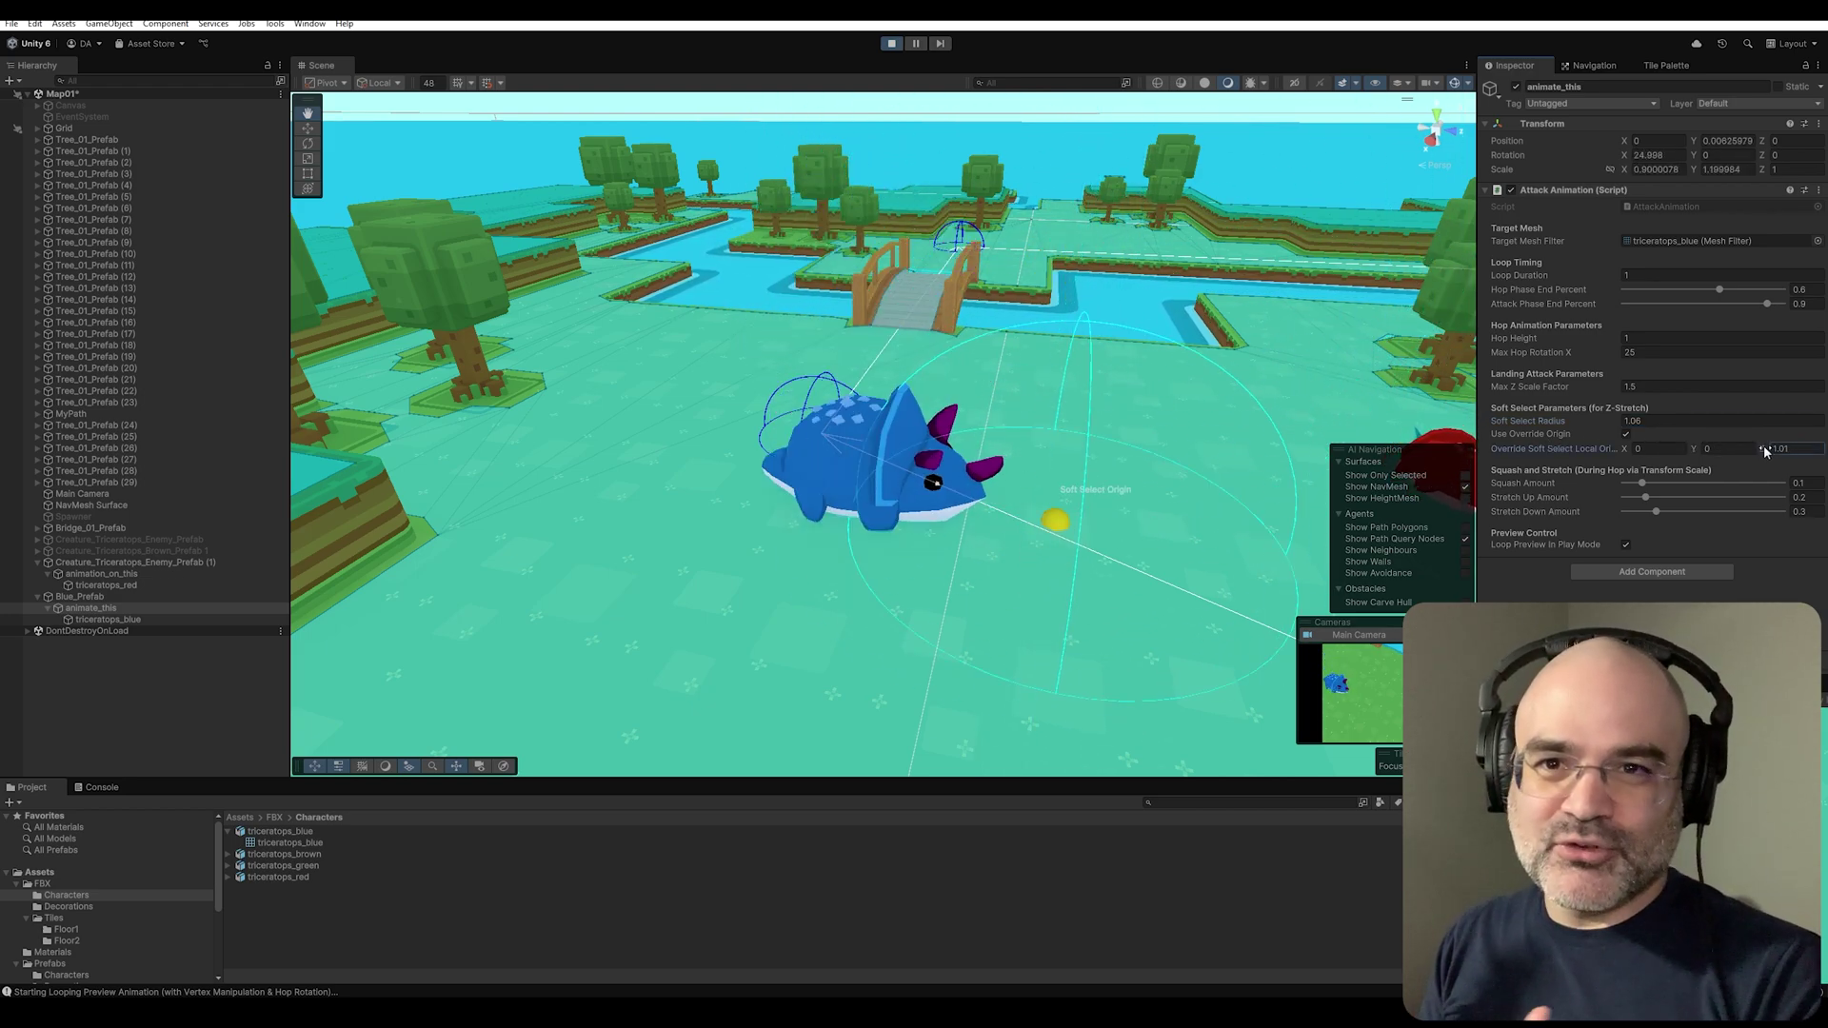
click(1613, 419)
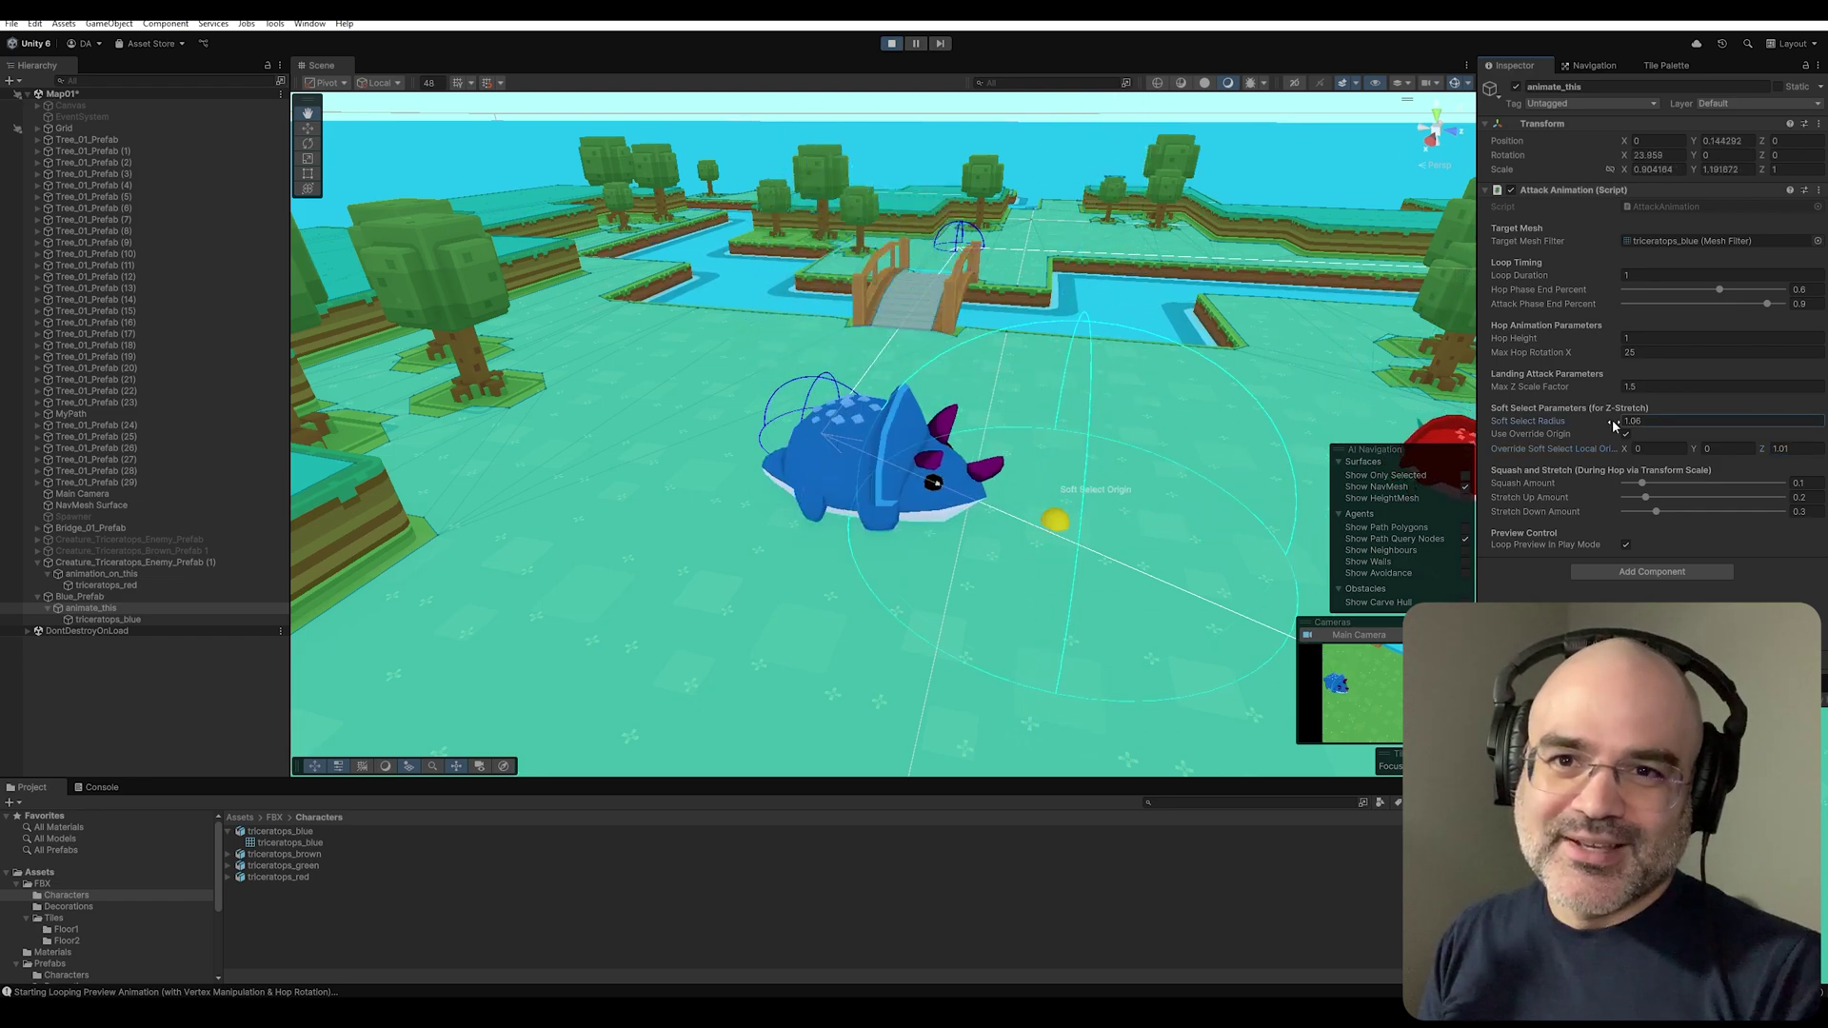
drag(1613, 418, 1619, 419)
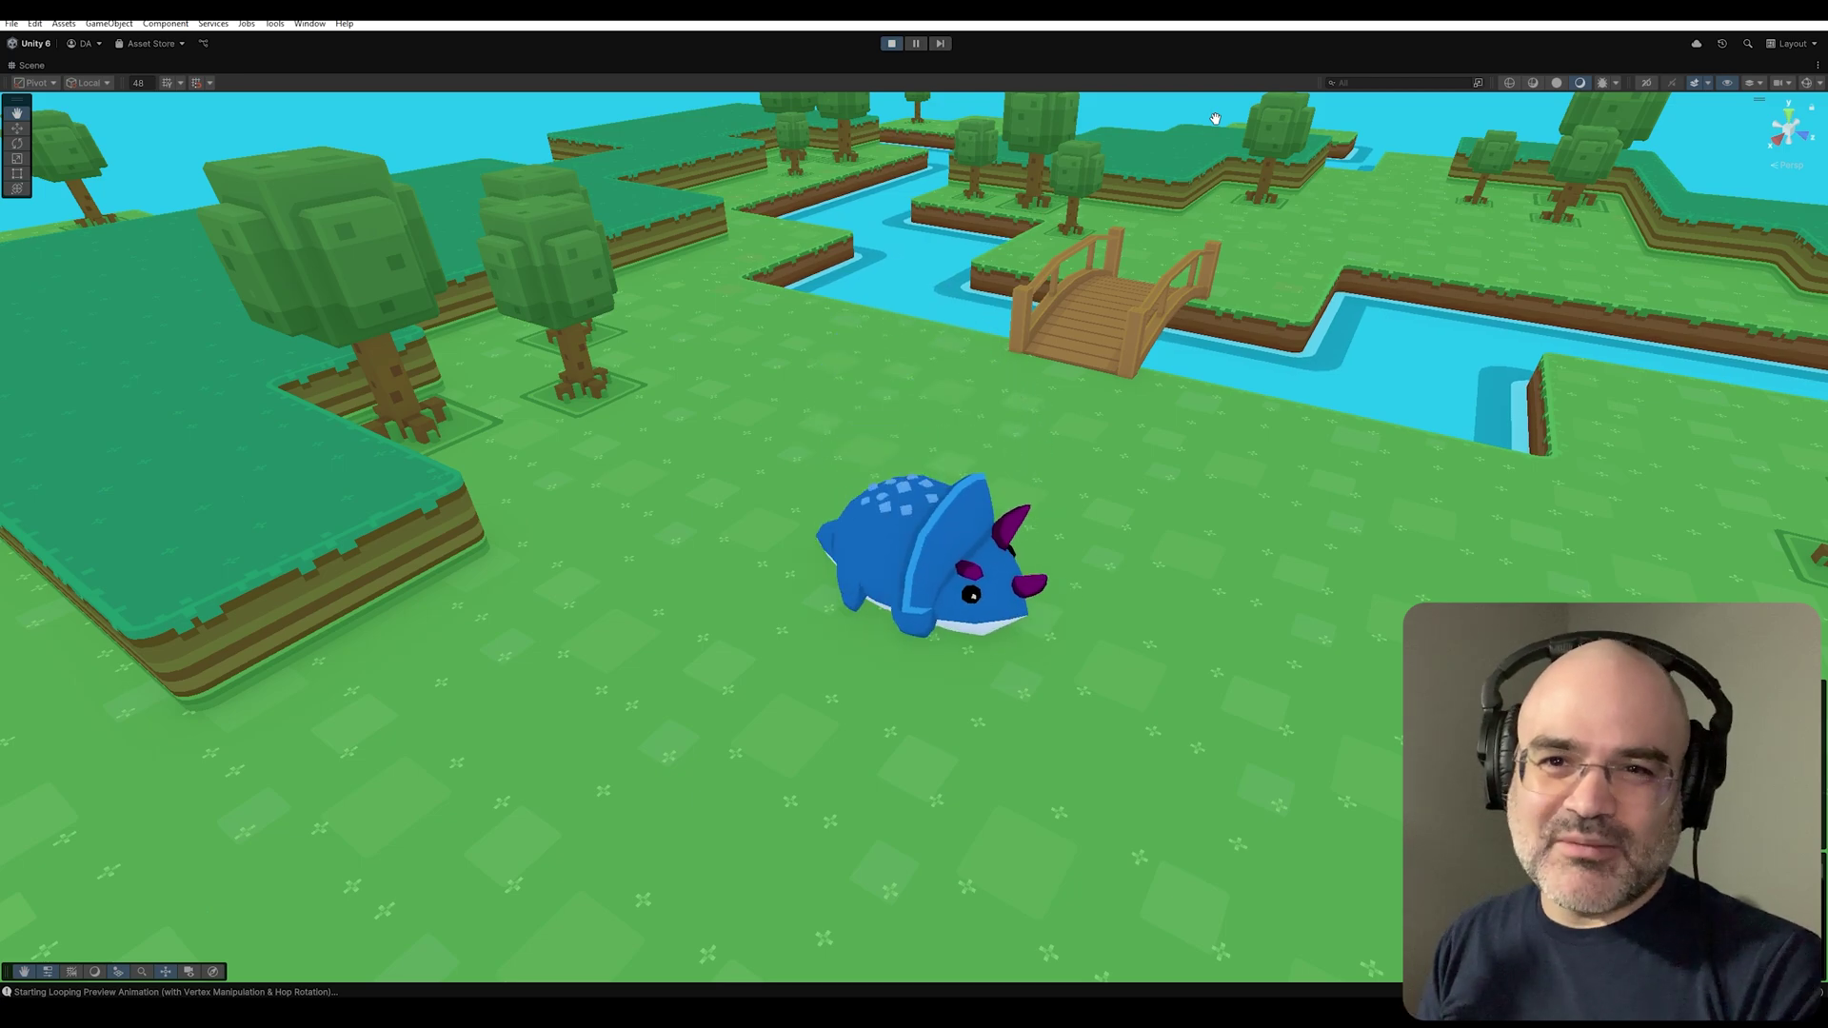
Step: Examine the blue triceratops' looping attack animation in the scene from high, low and side angles
alt+drag(1214, 118, 1251, 269)
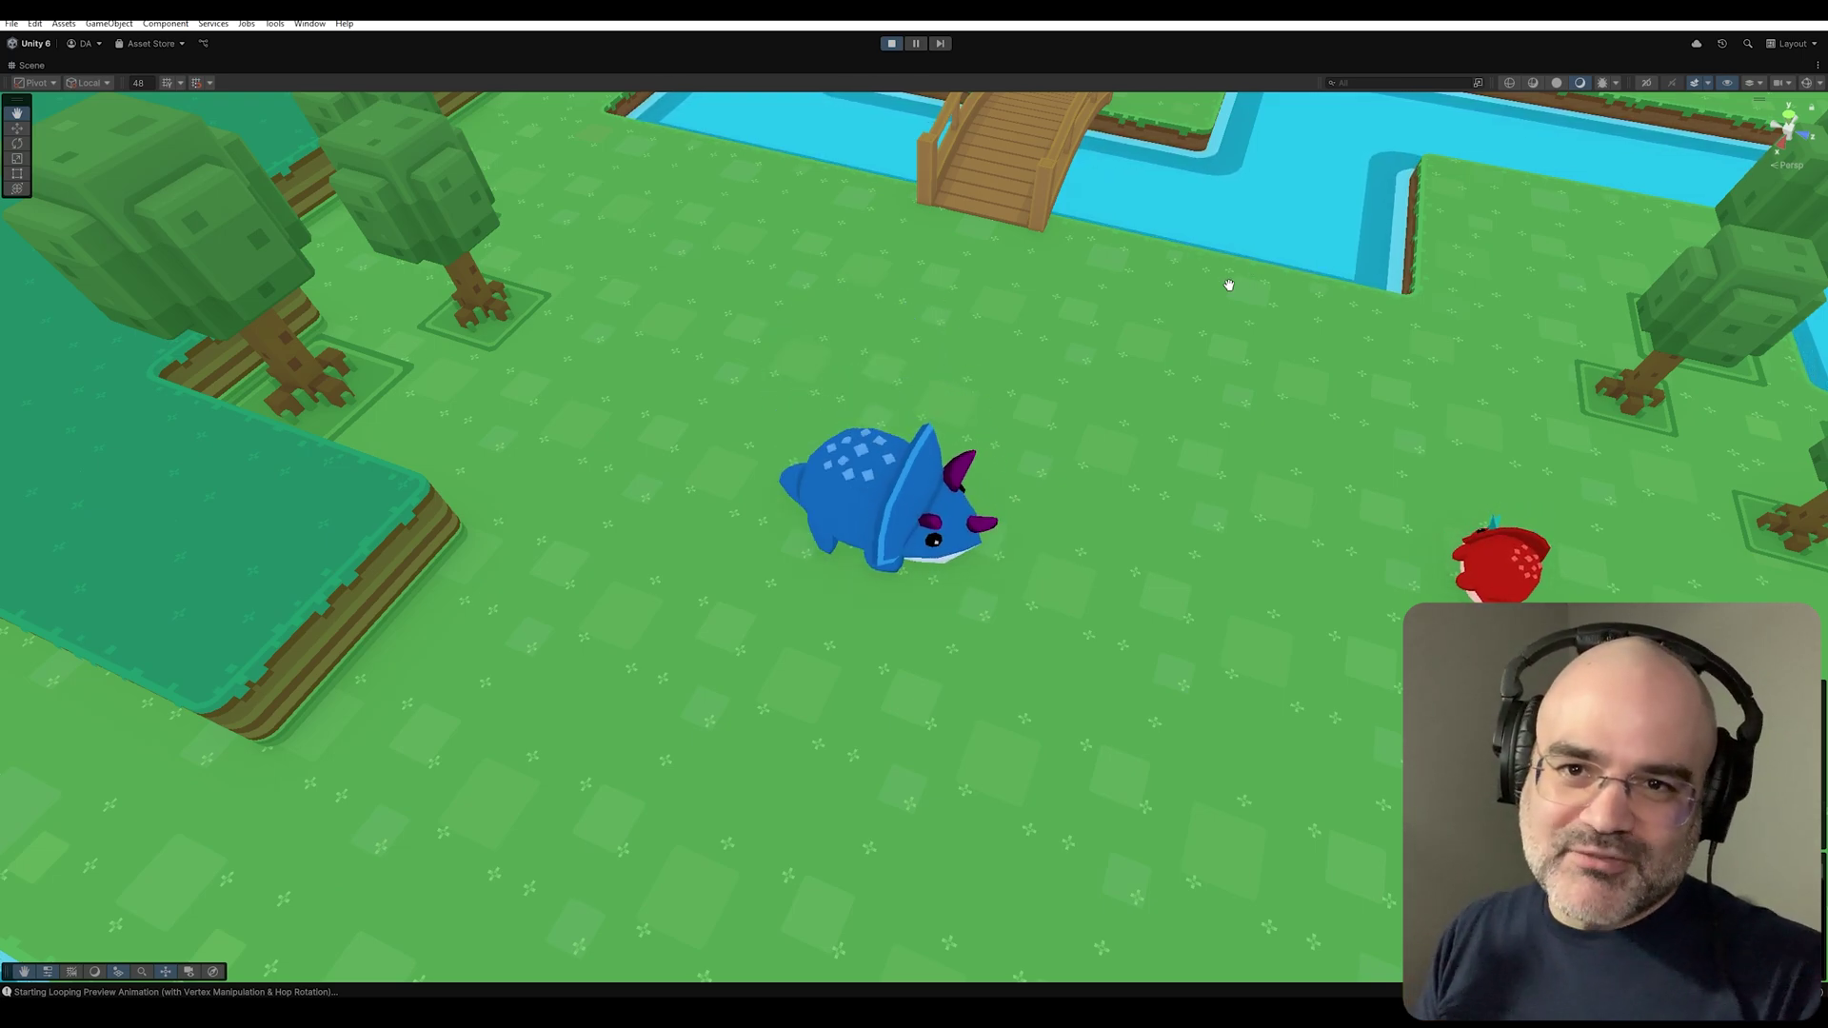
alt+drag(1229, 284, 1237, 82)
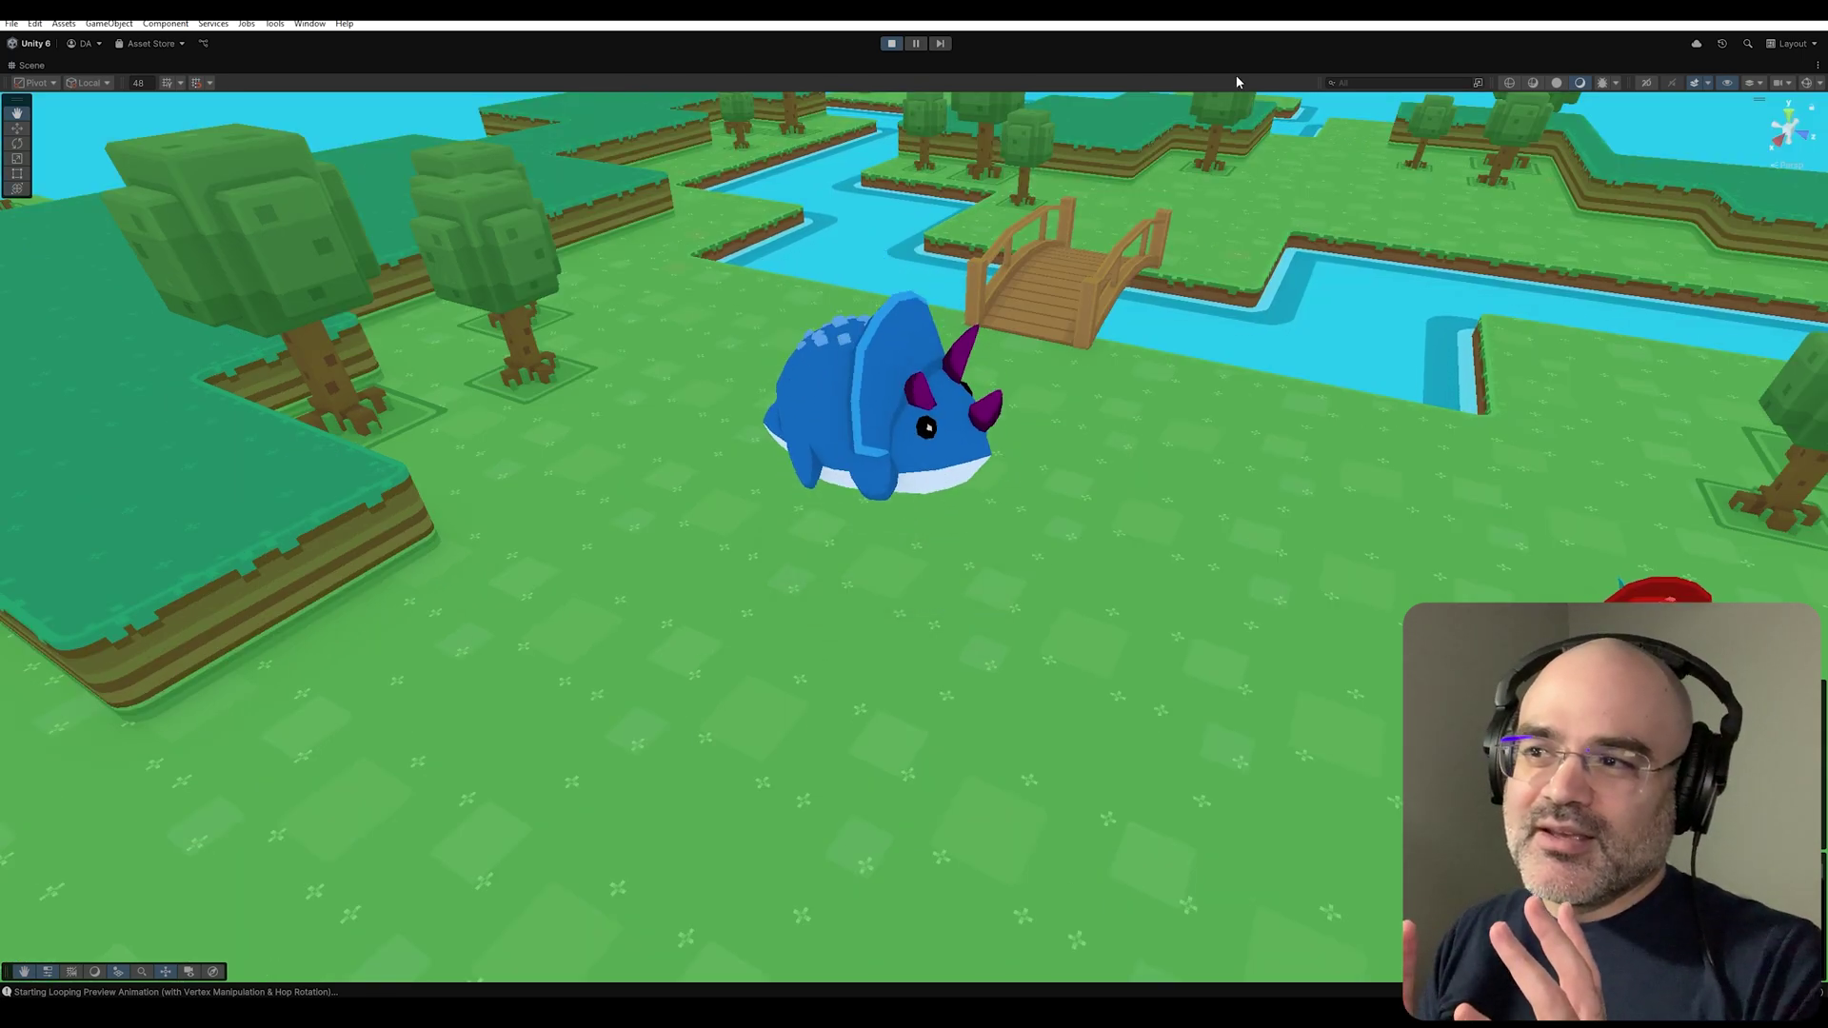
alt+drag(1227, 87, 1215, 118)
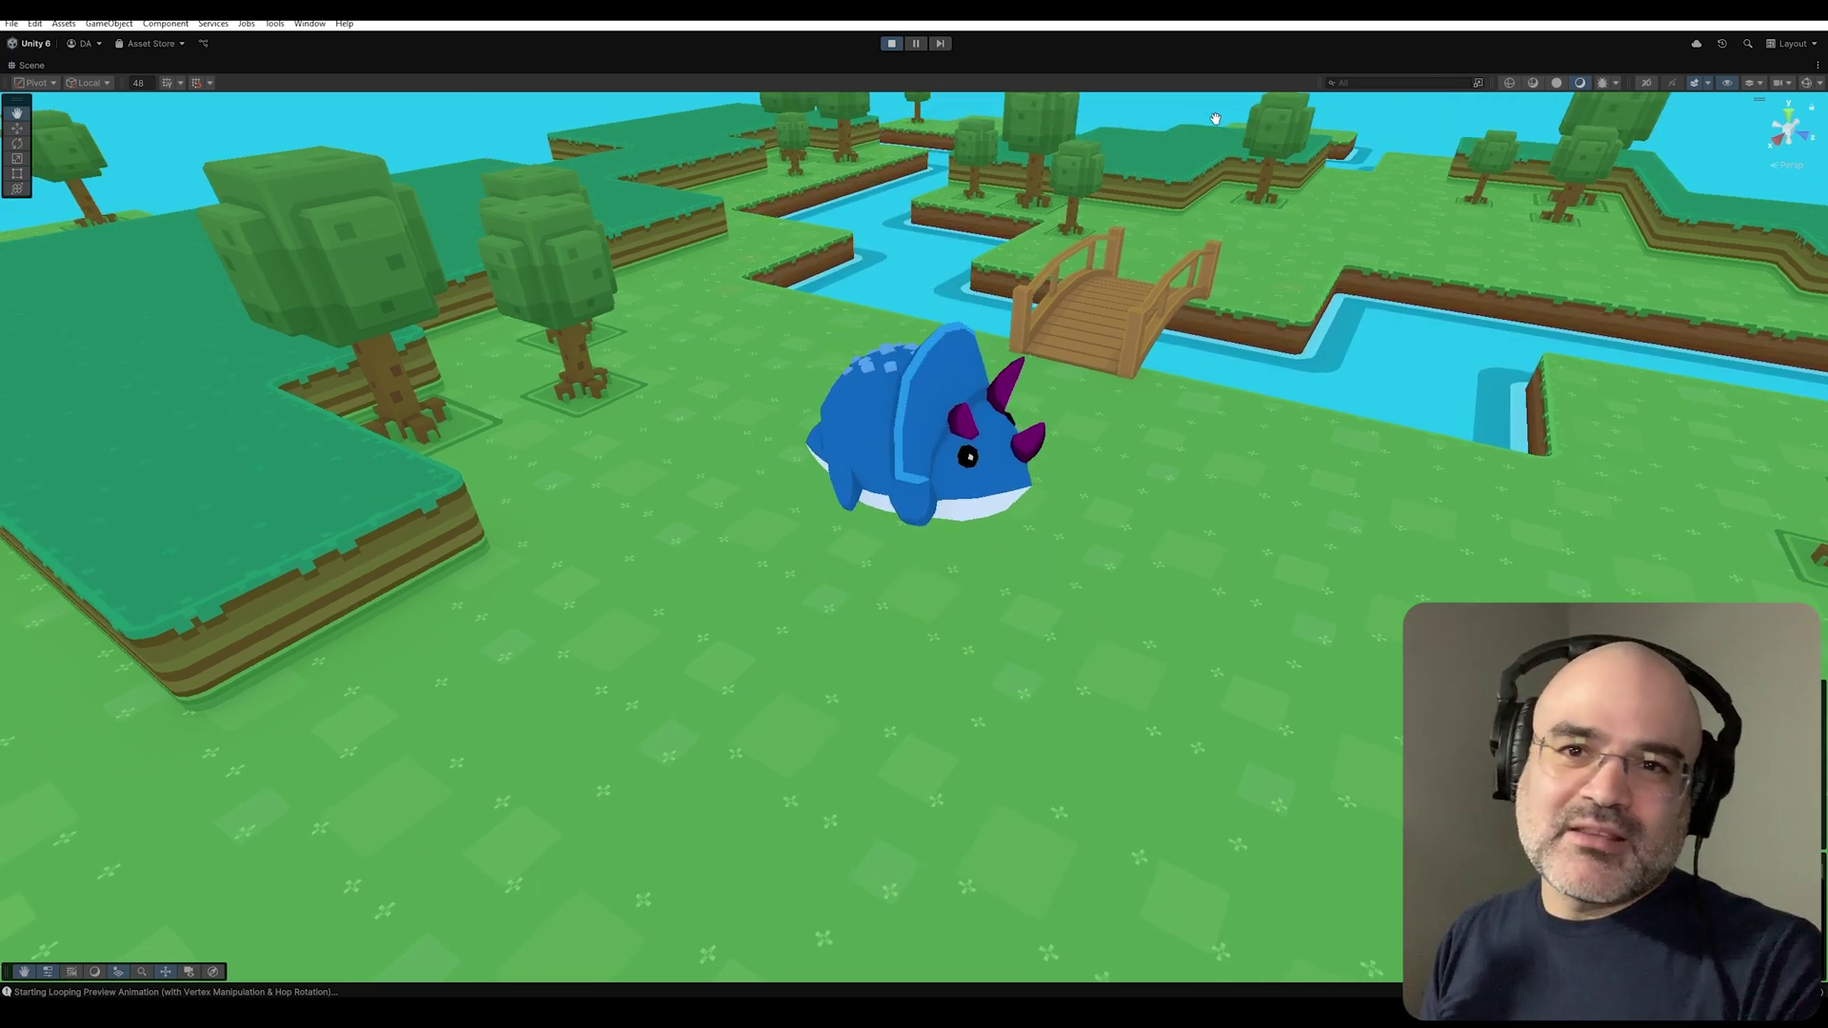
alt+drag(1215, 118, 1332, 118)
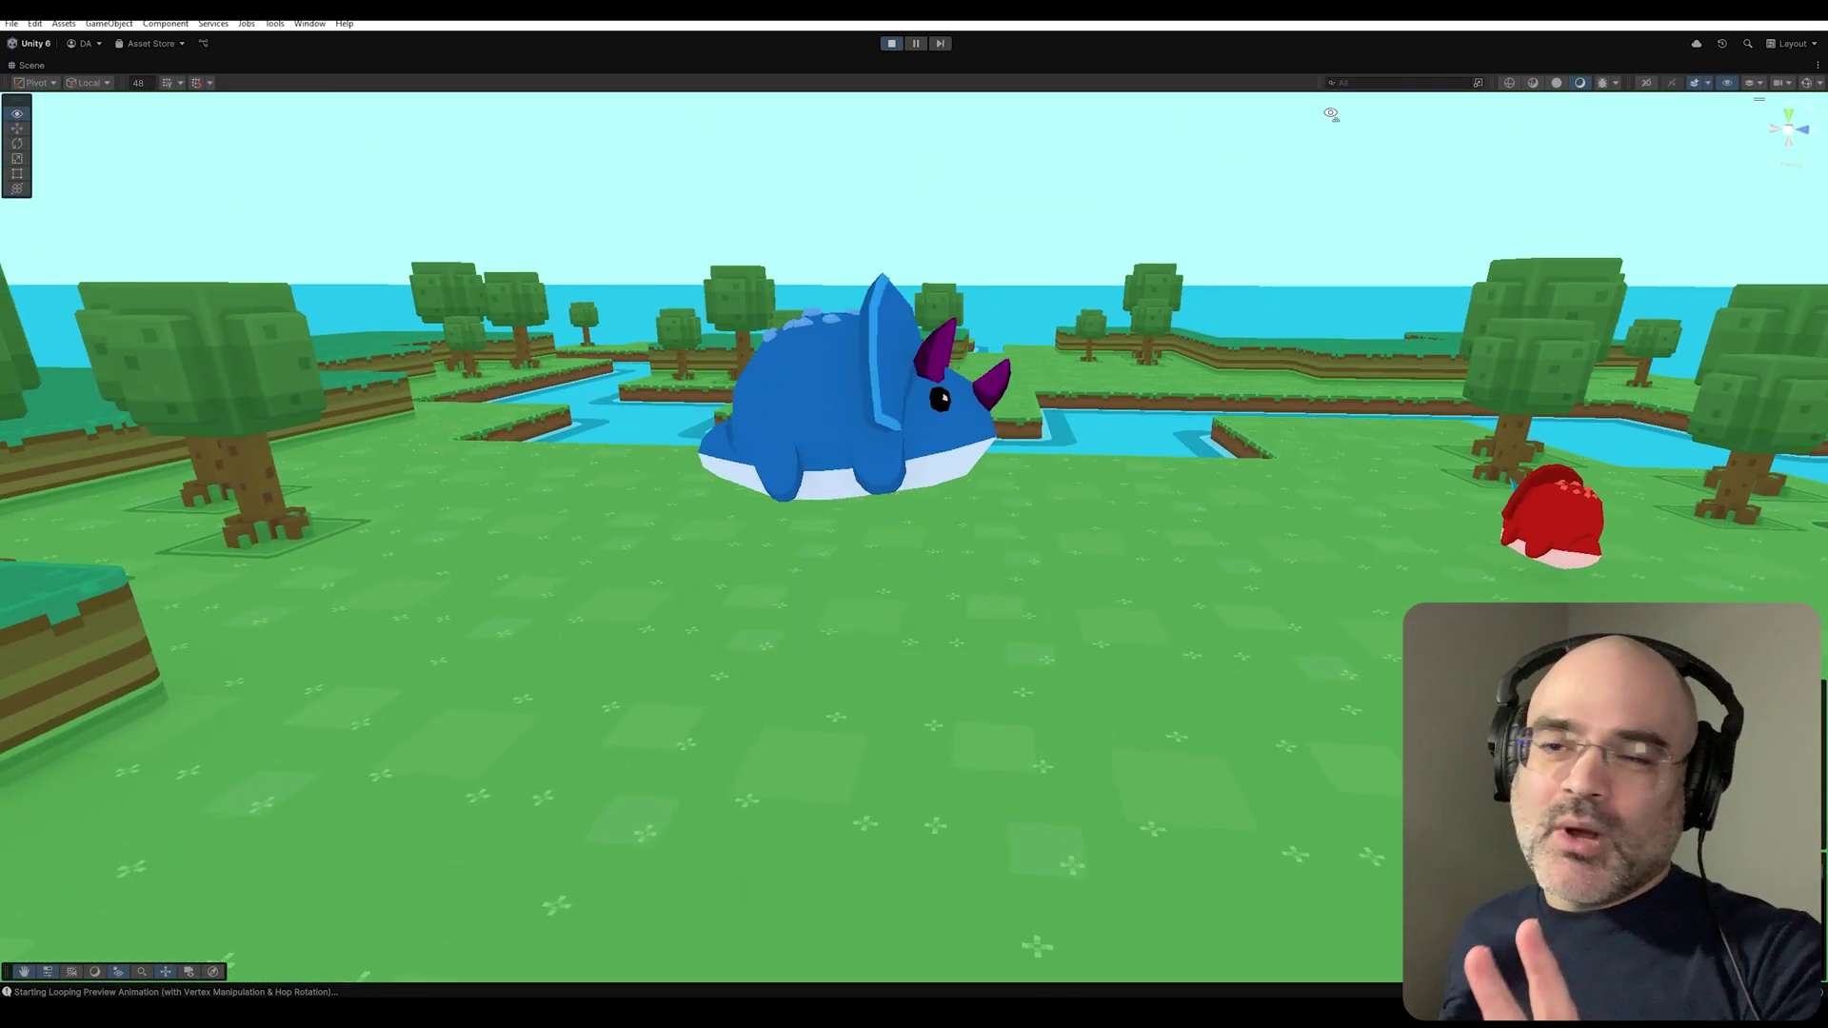
key(f)
alt+drag(1315, 123, 1252, 268)
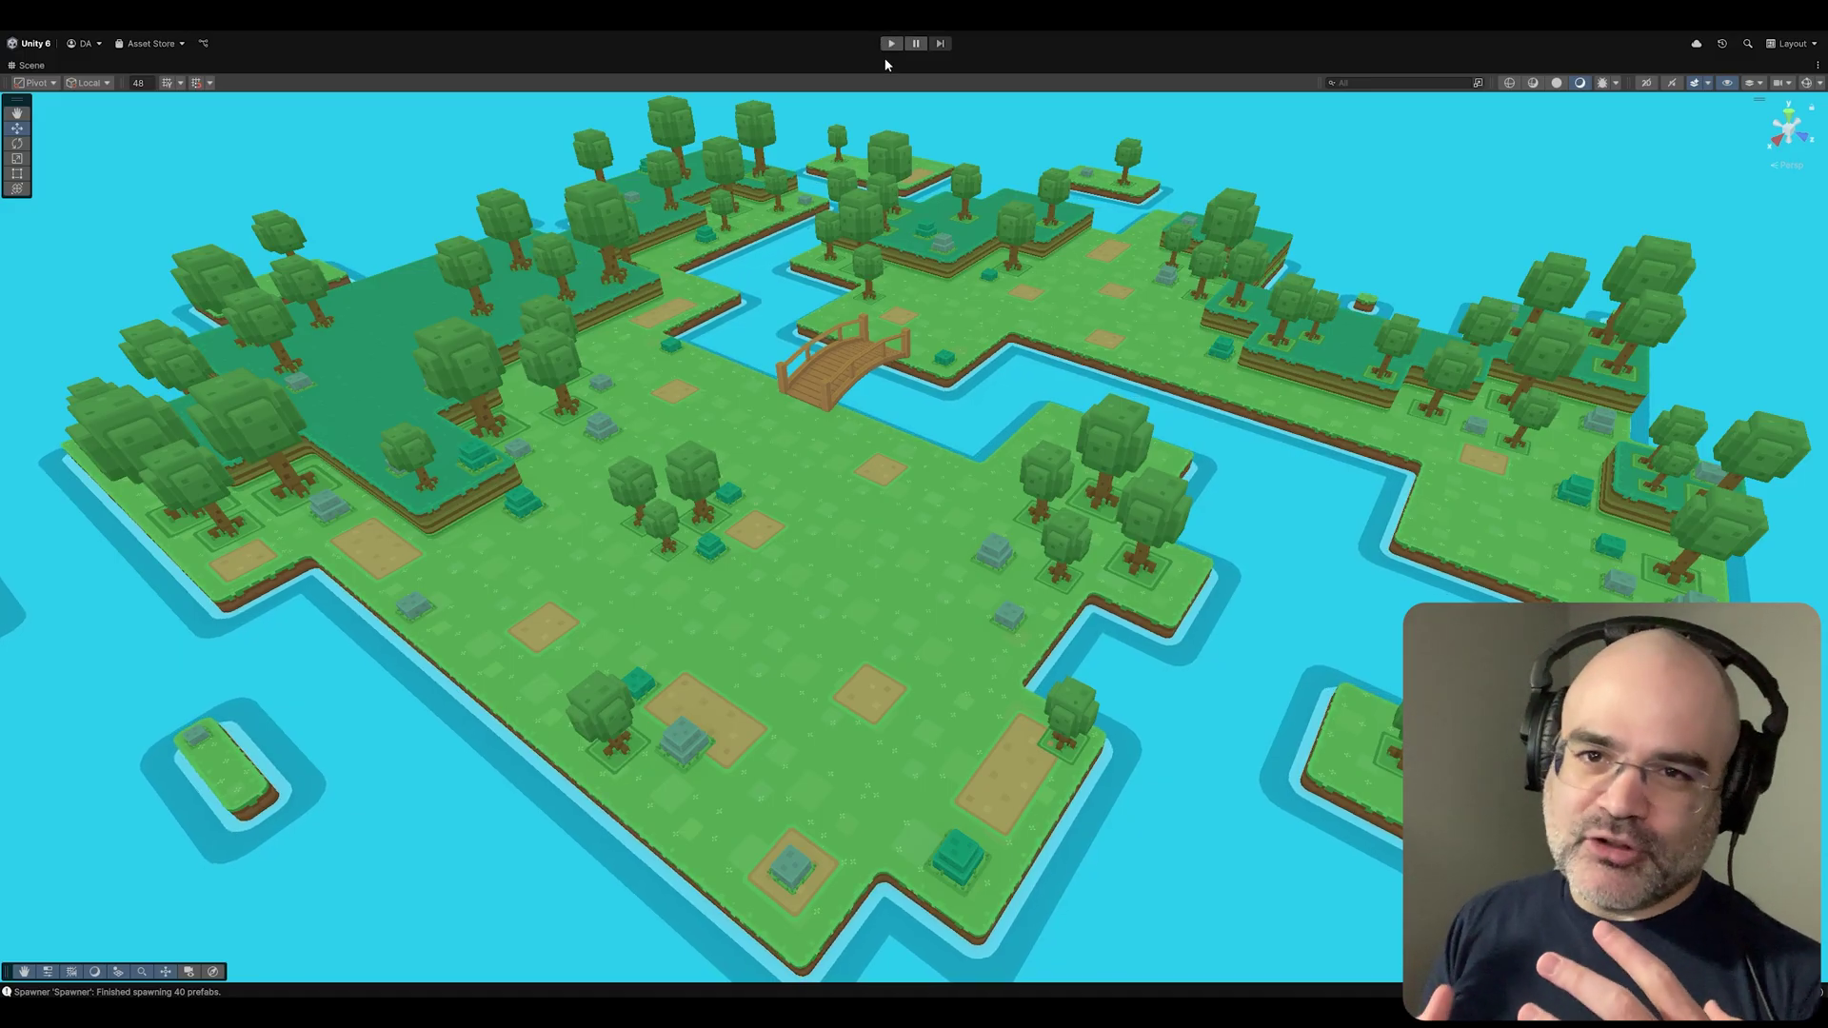
Step: Play the decorated map, watch the spawned triceratops travel over the bridge and water to attack the shoreline, and stop the run
click(891, 43)
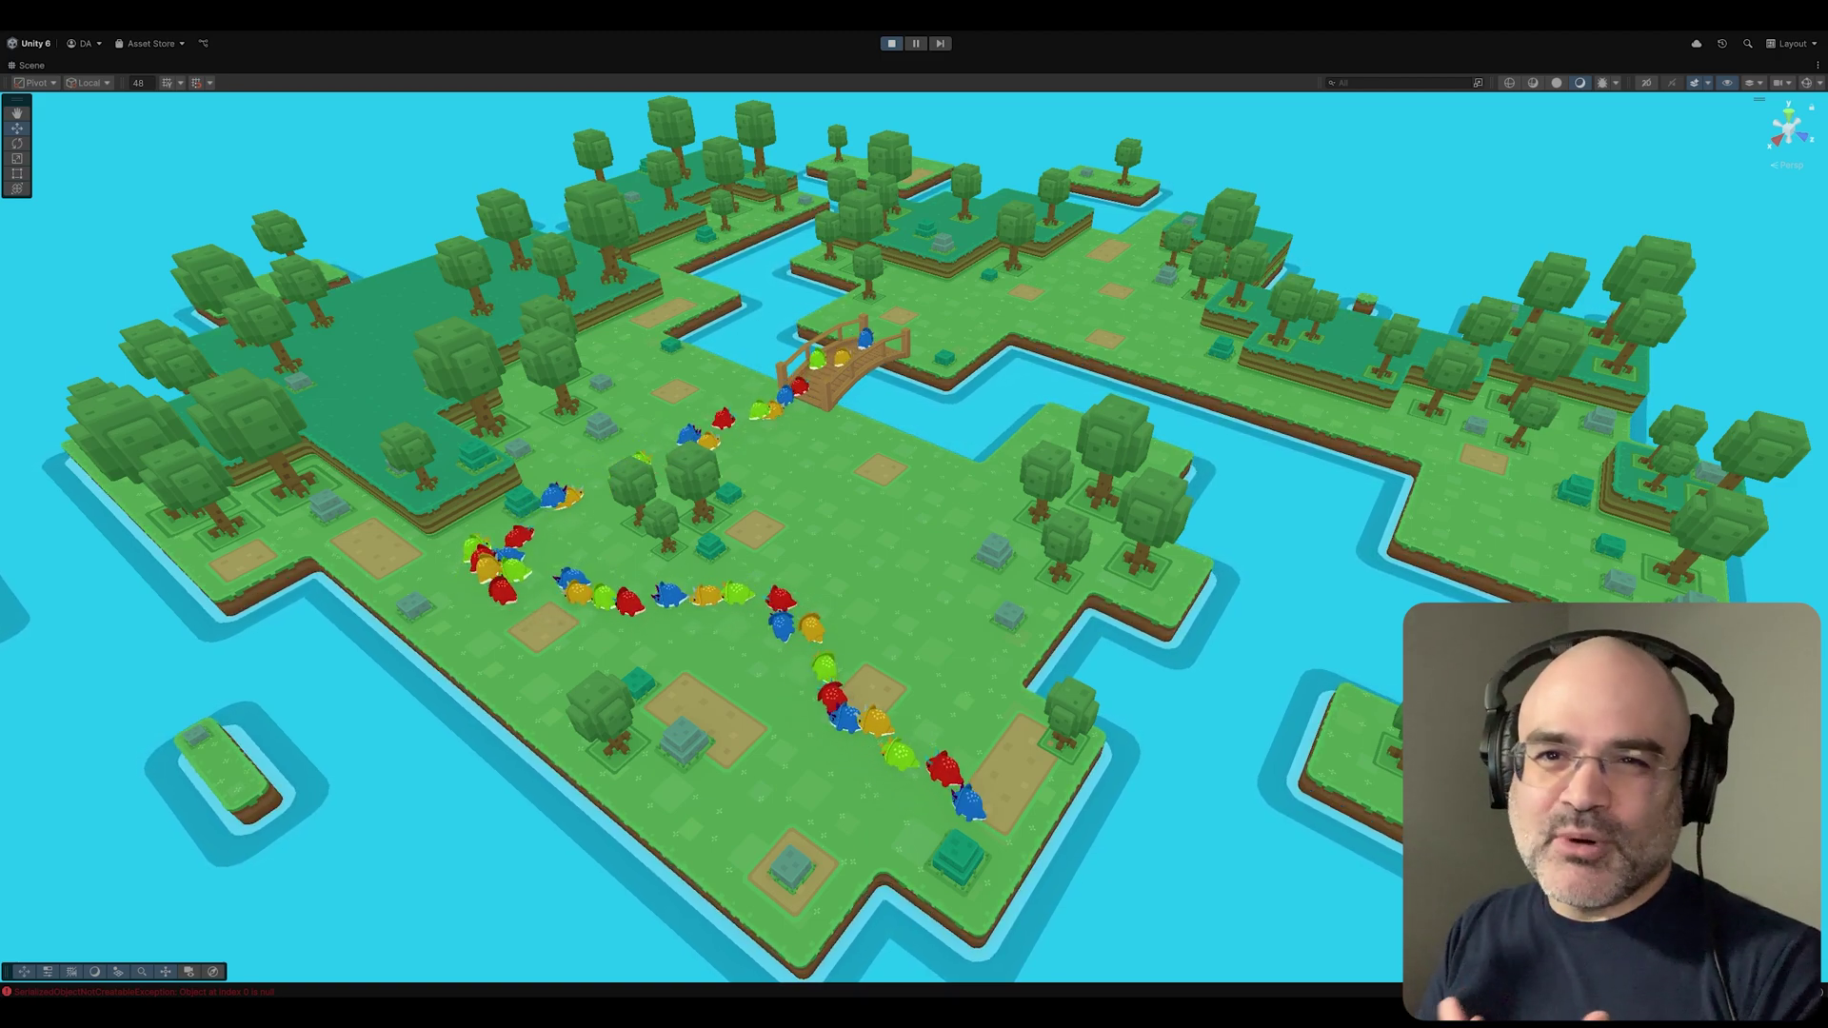
right_drag(1073, 307, 1052, 433)
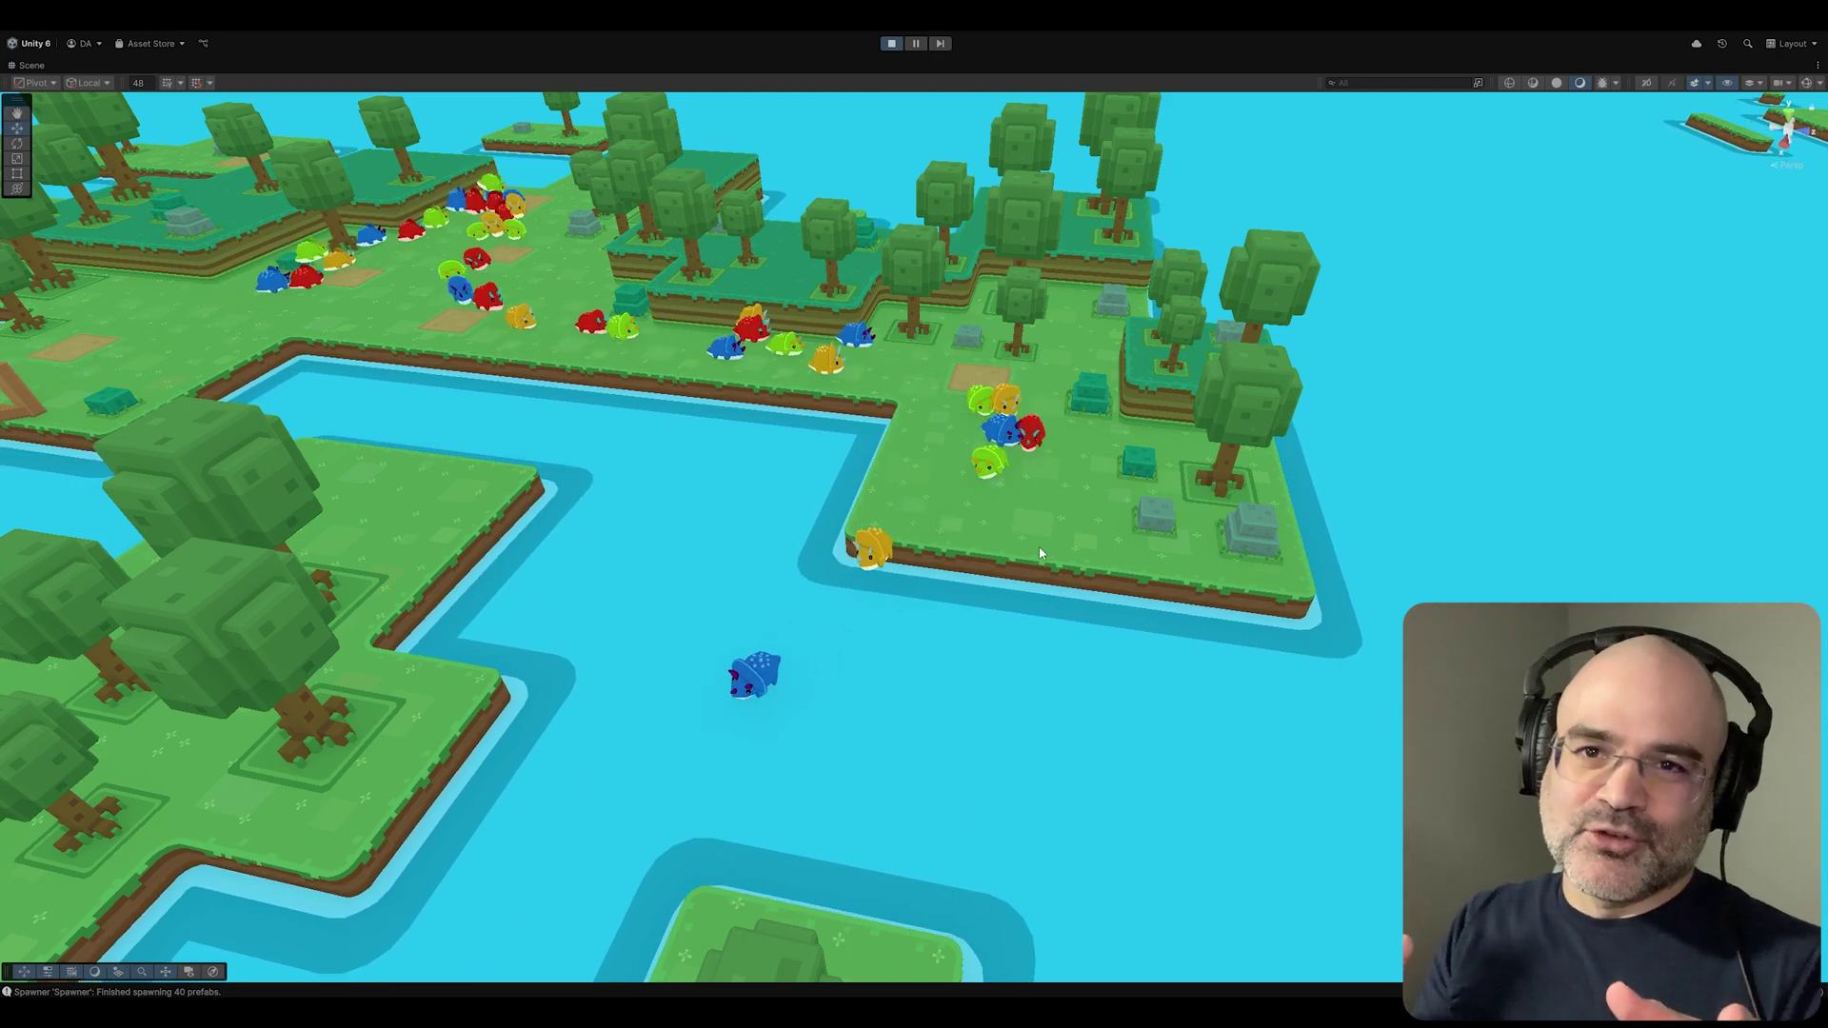
right_drag(1042, 535, 937, 695)
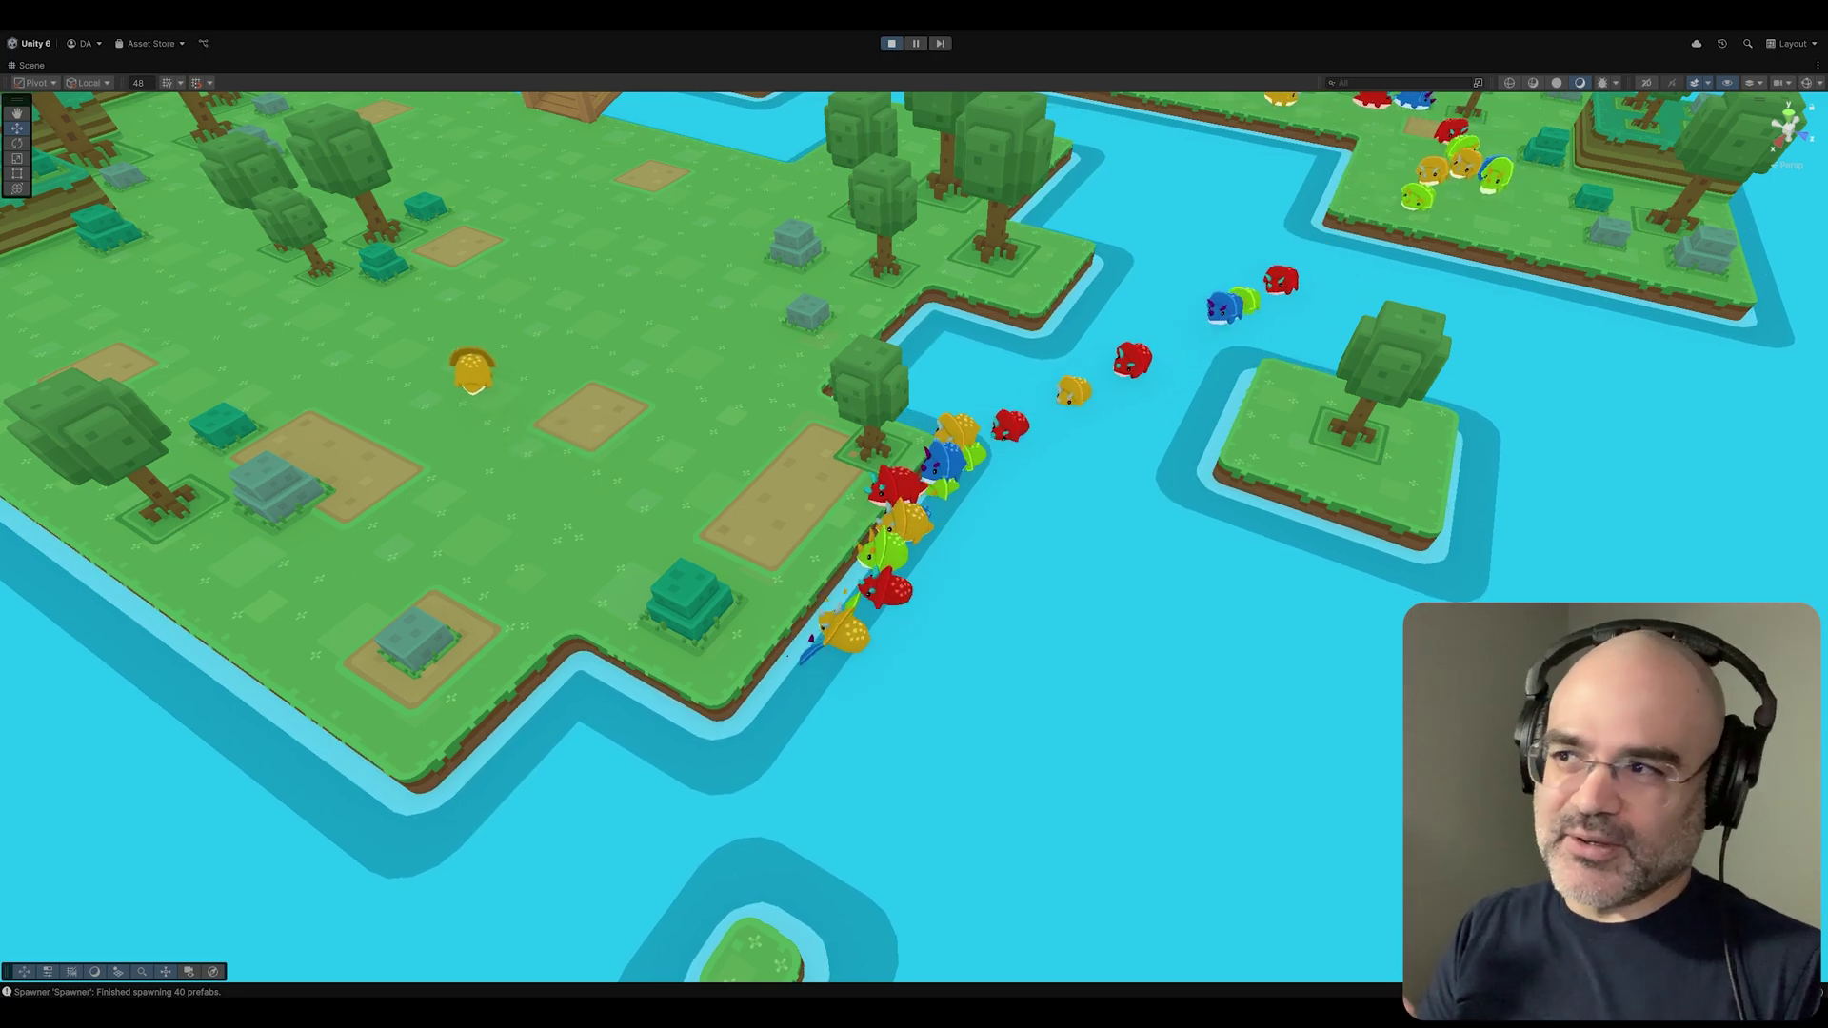
alt+drag(913, 514, 961, 534)
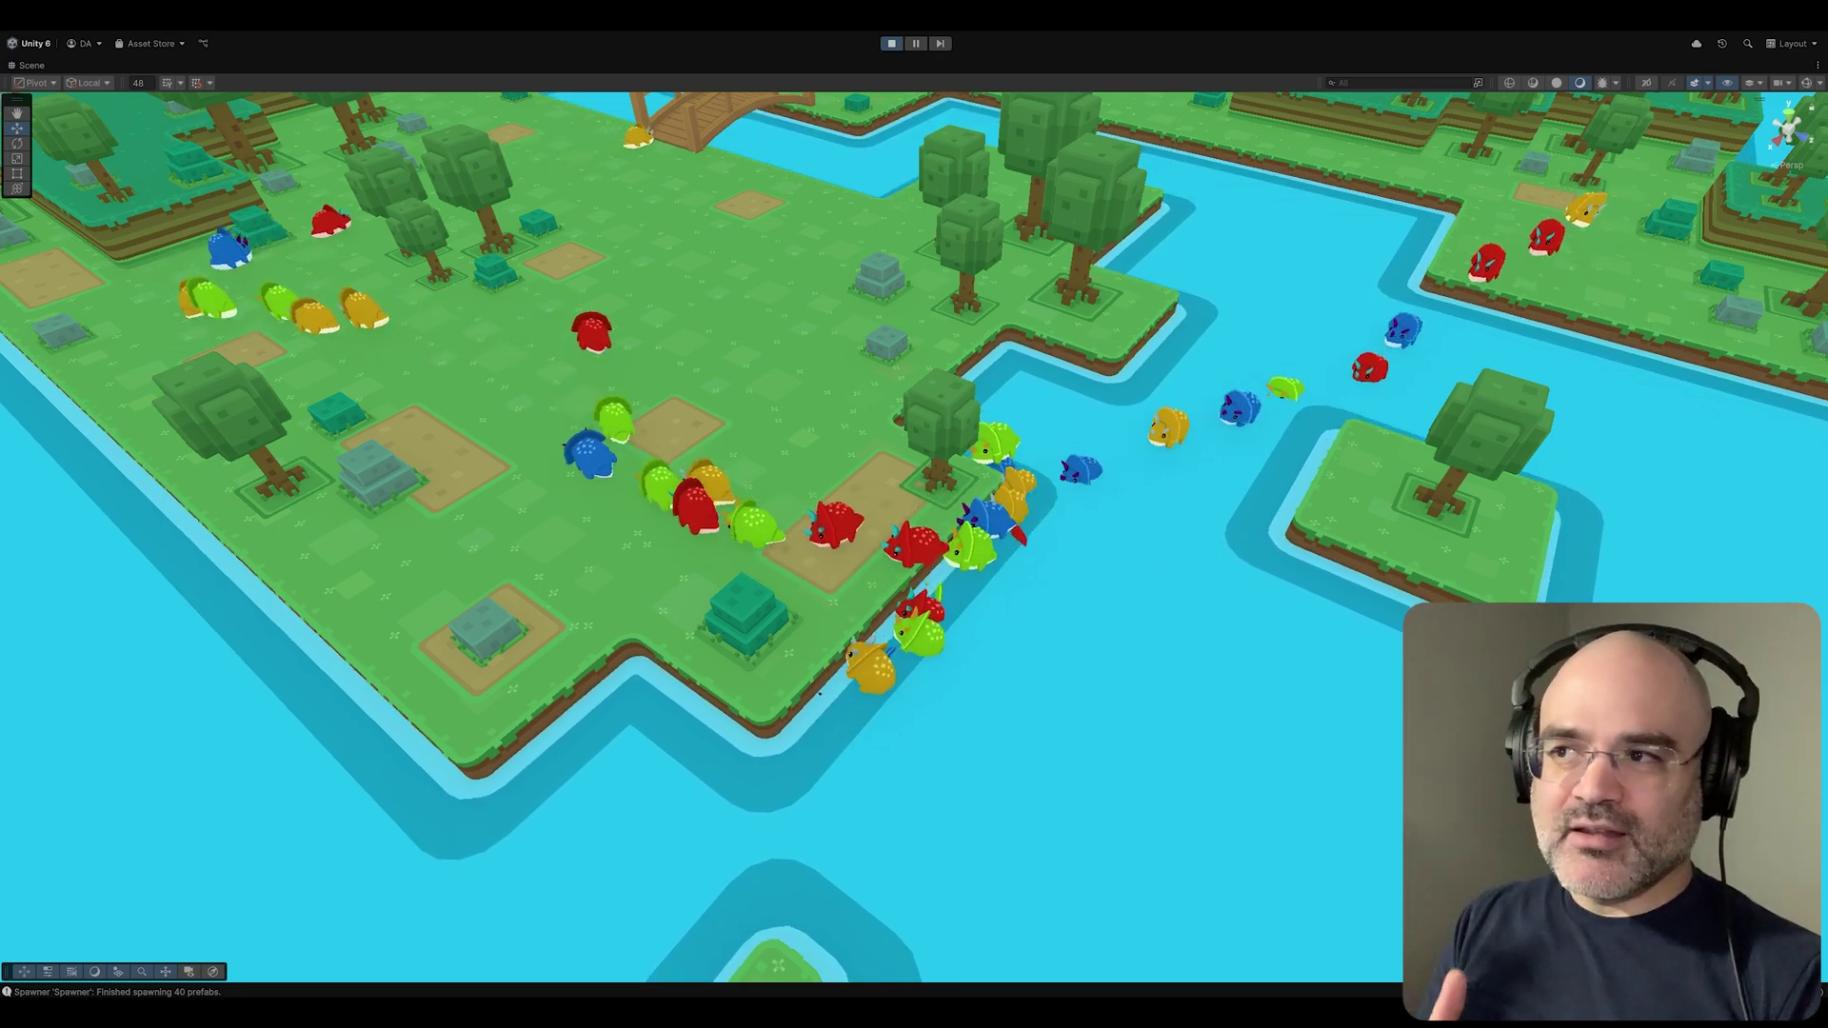
right_drag(952, 523, 992, 561)
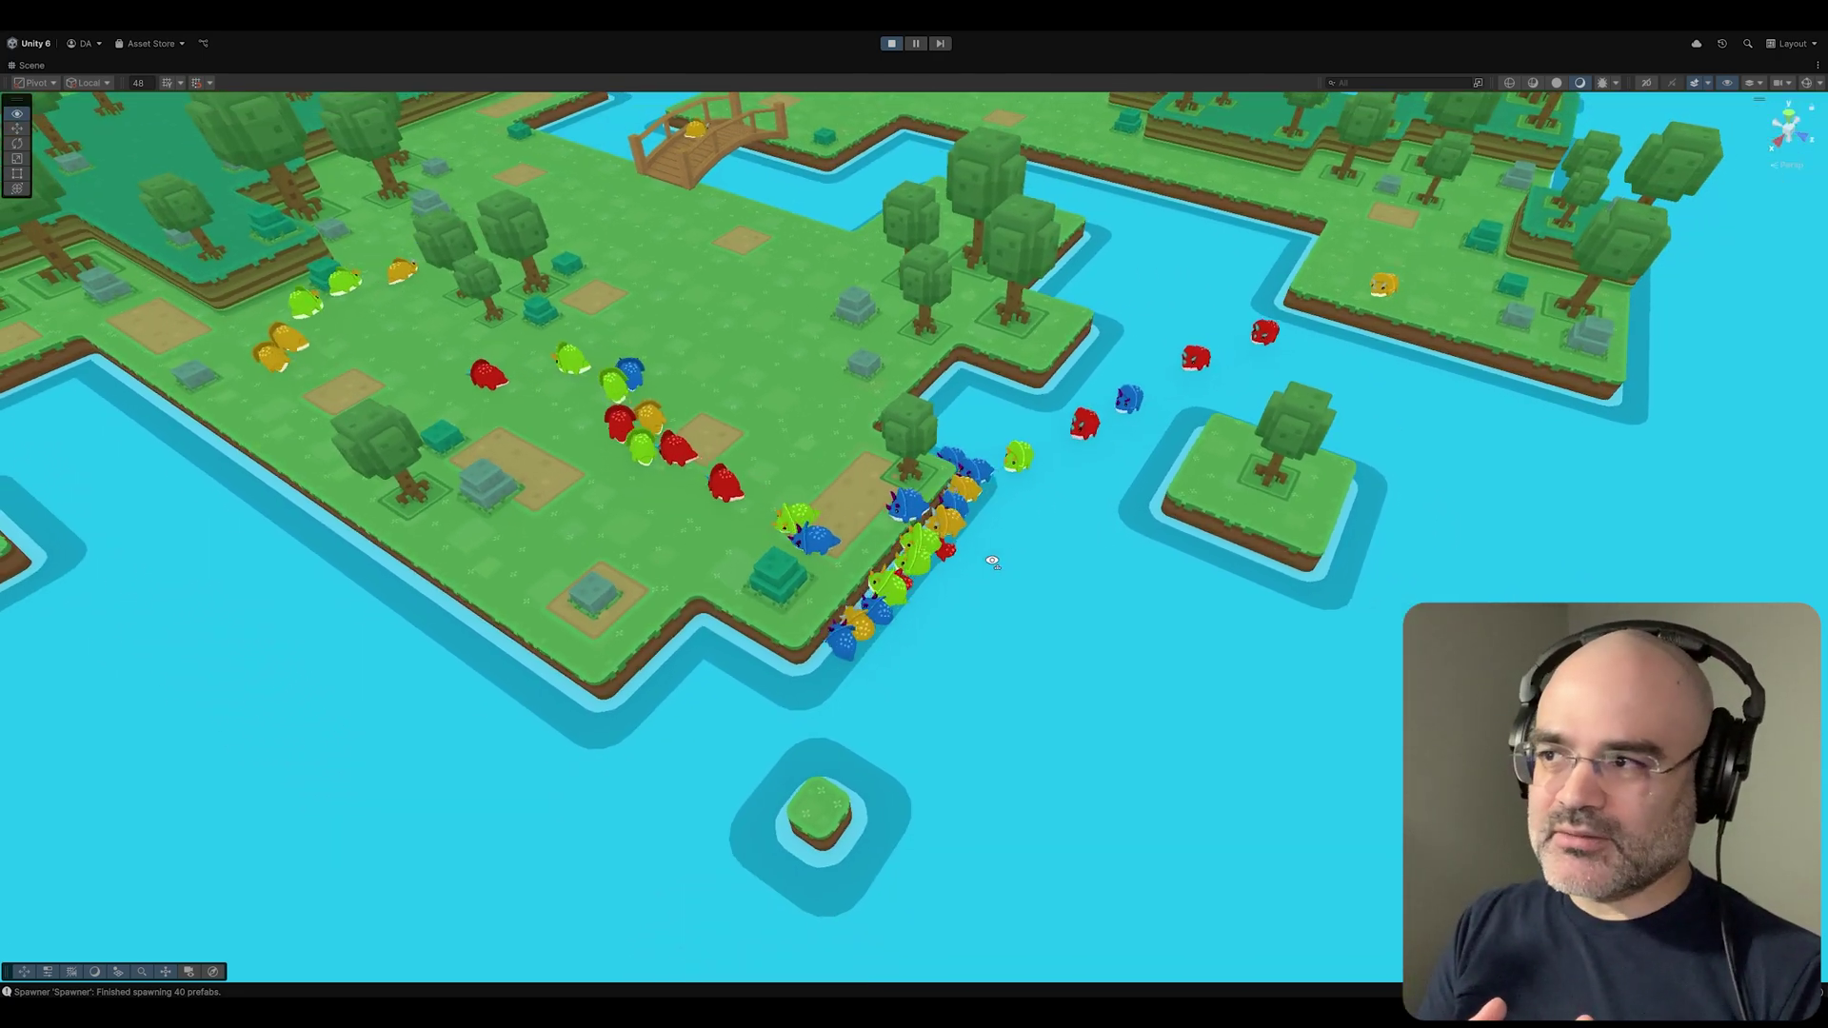
alt+drag(1145, 696, 1389, 698)
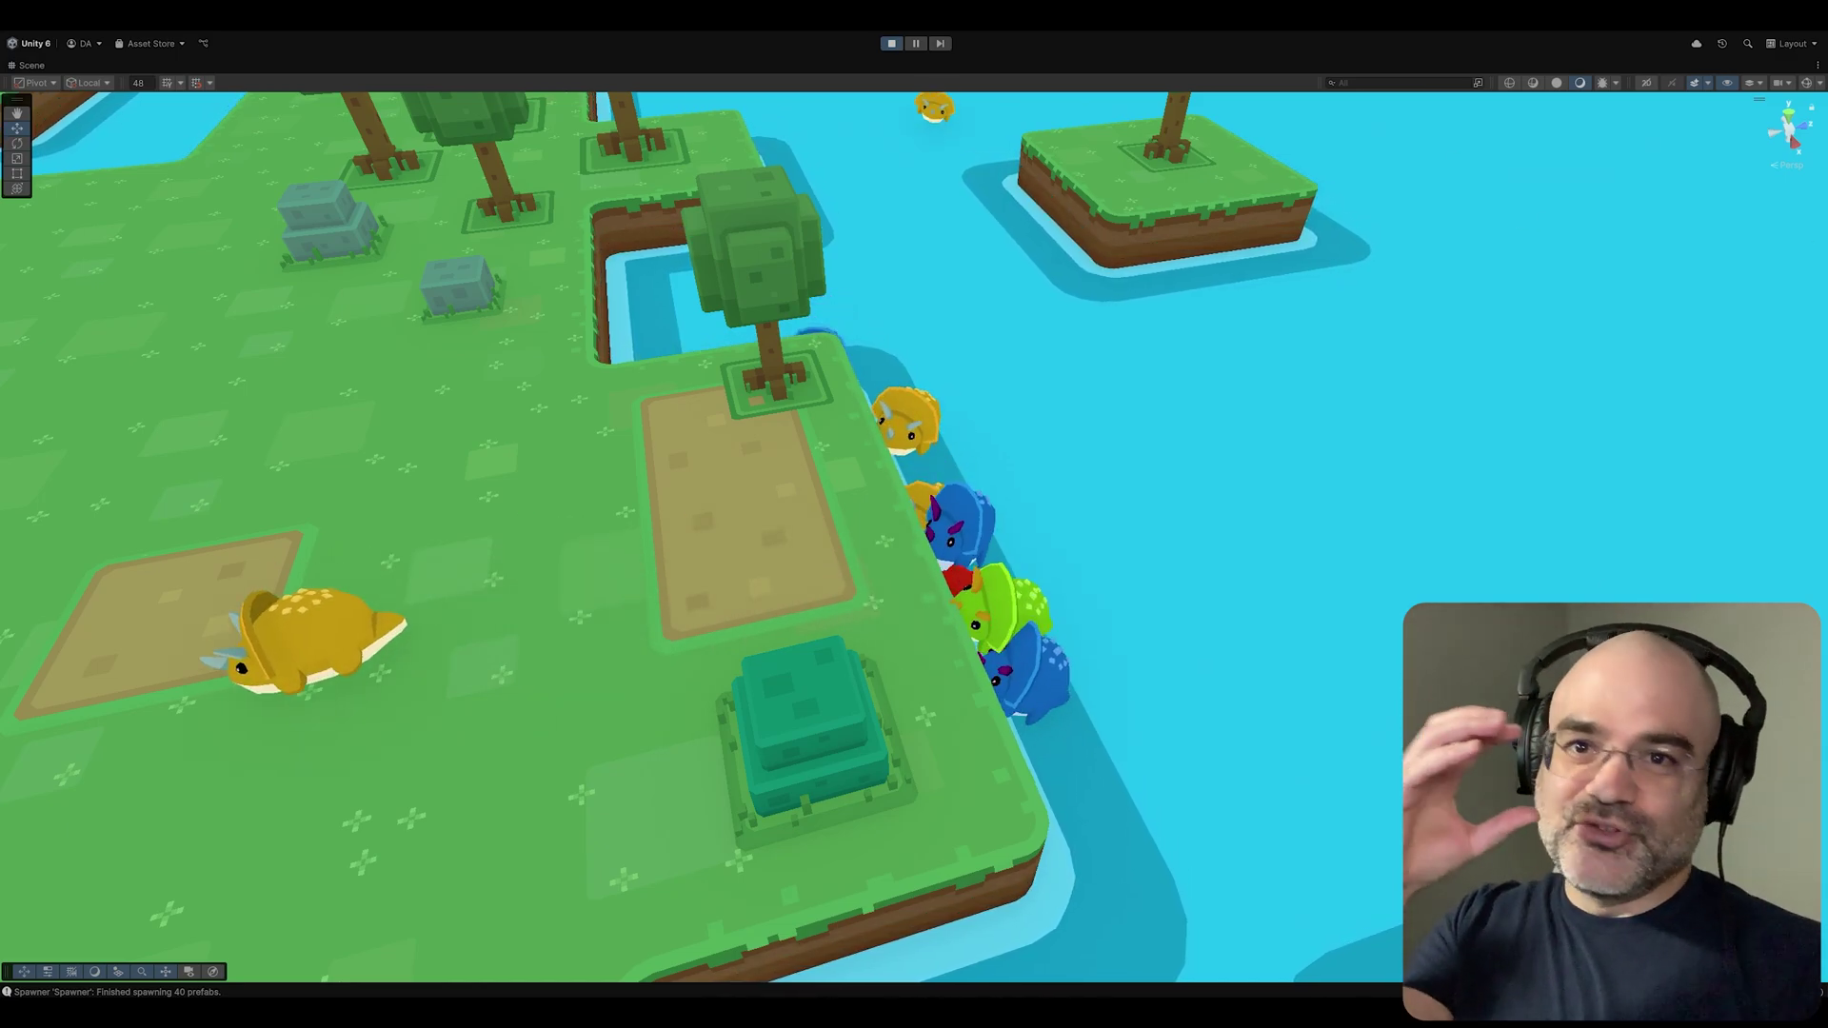
alt+drag(1095, 619, 1152, 683)
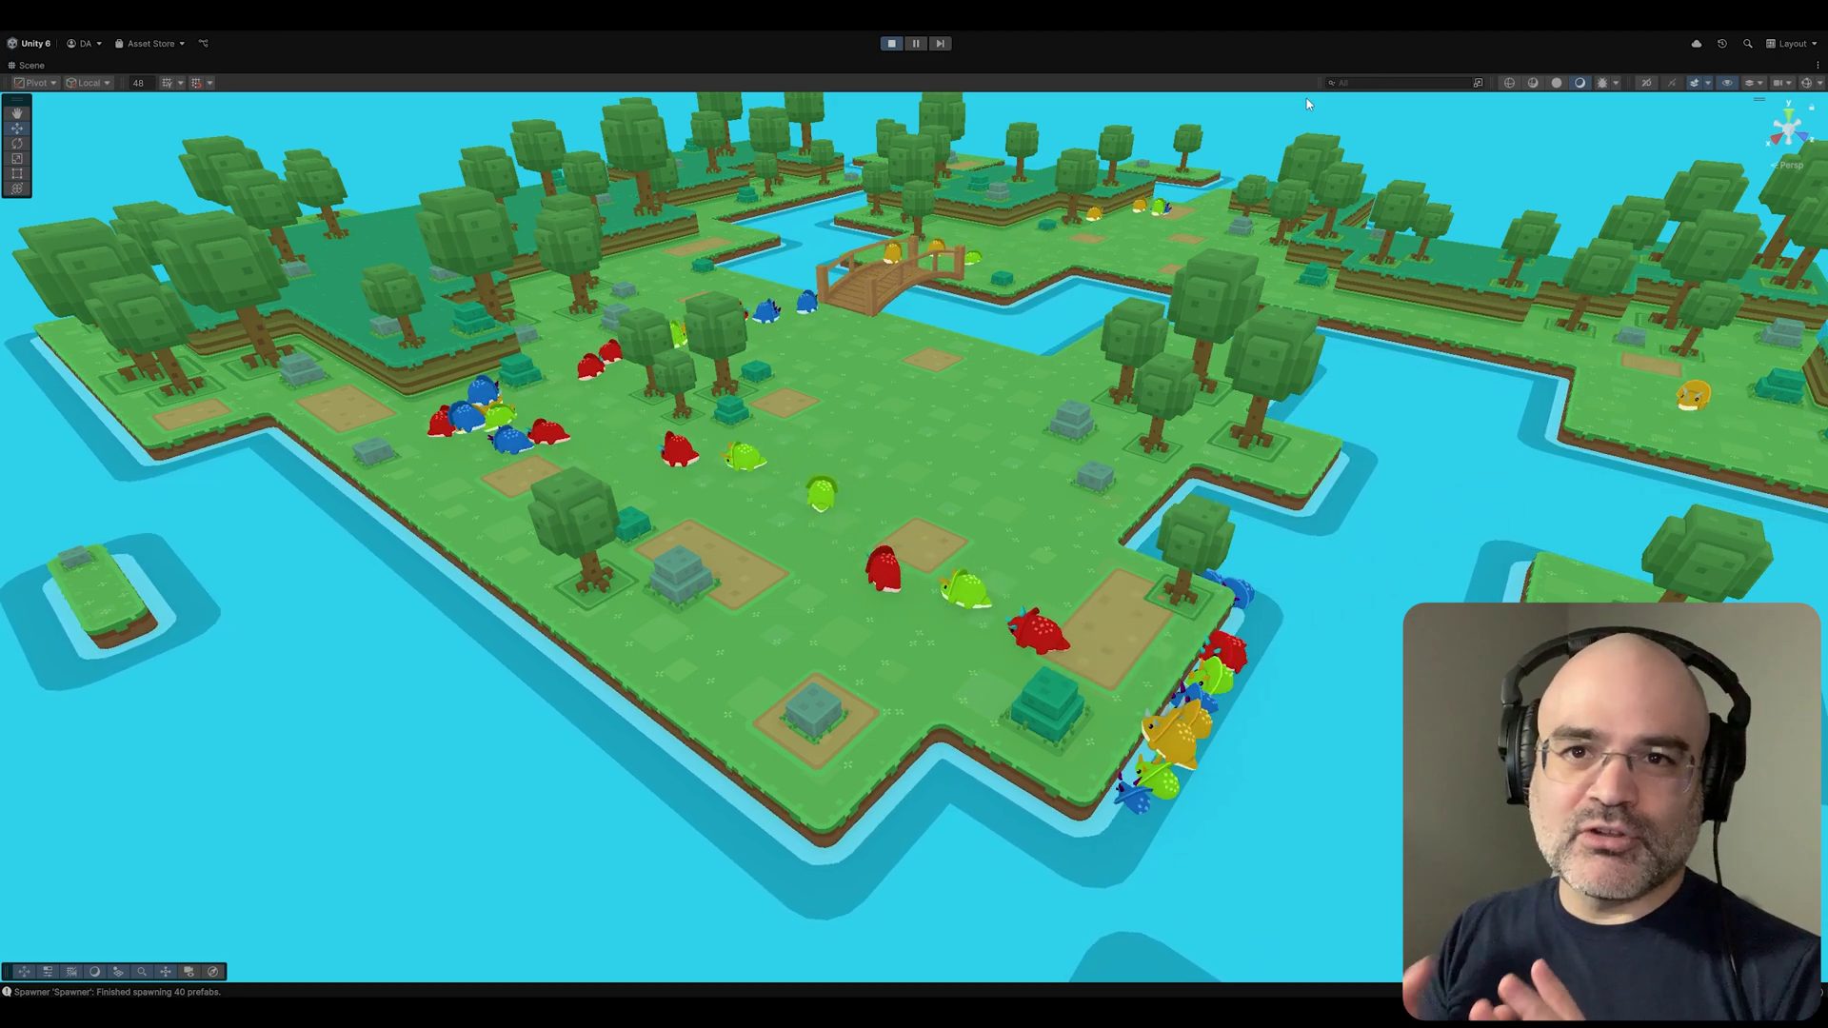
click(889, 44)
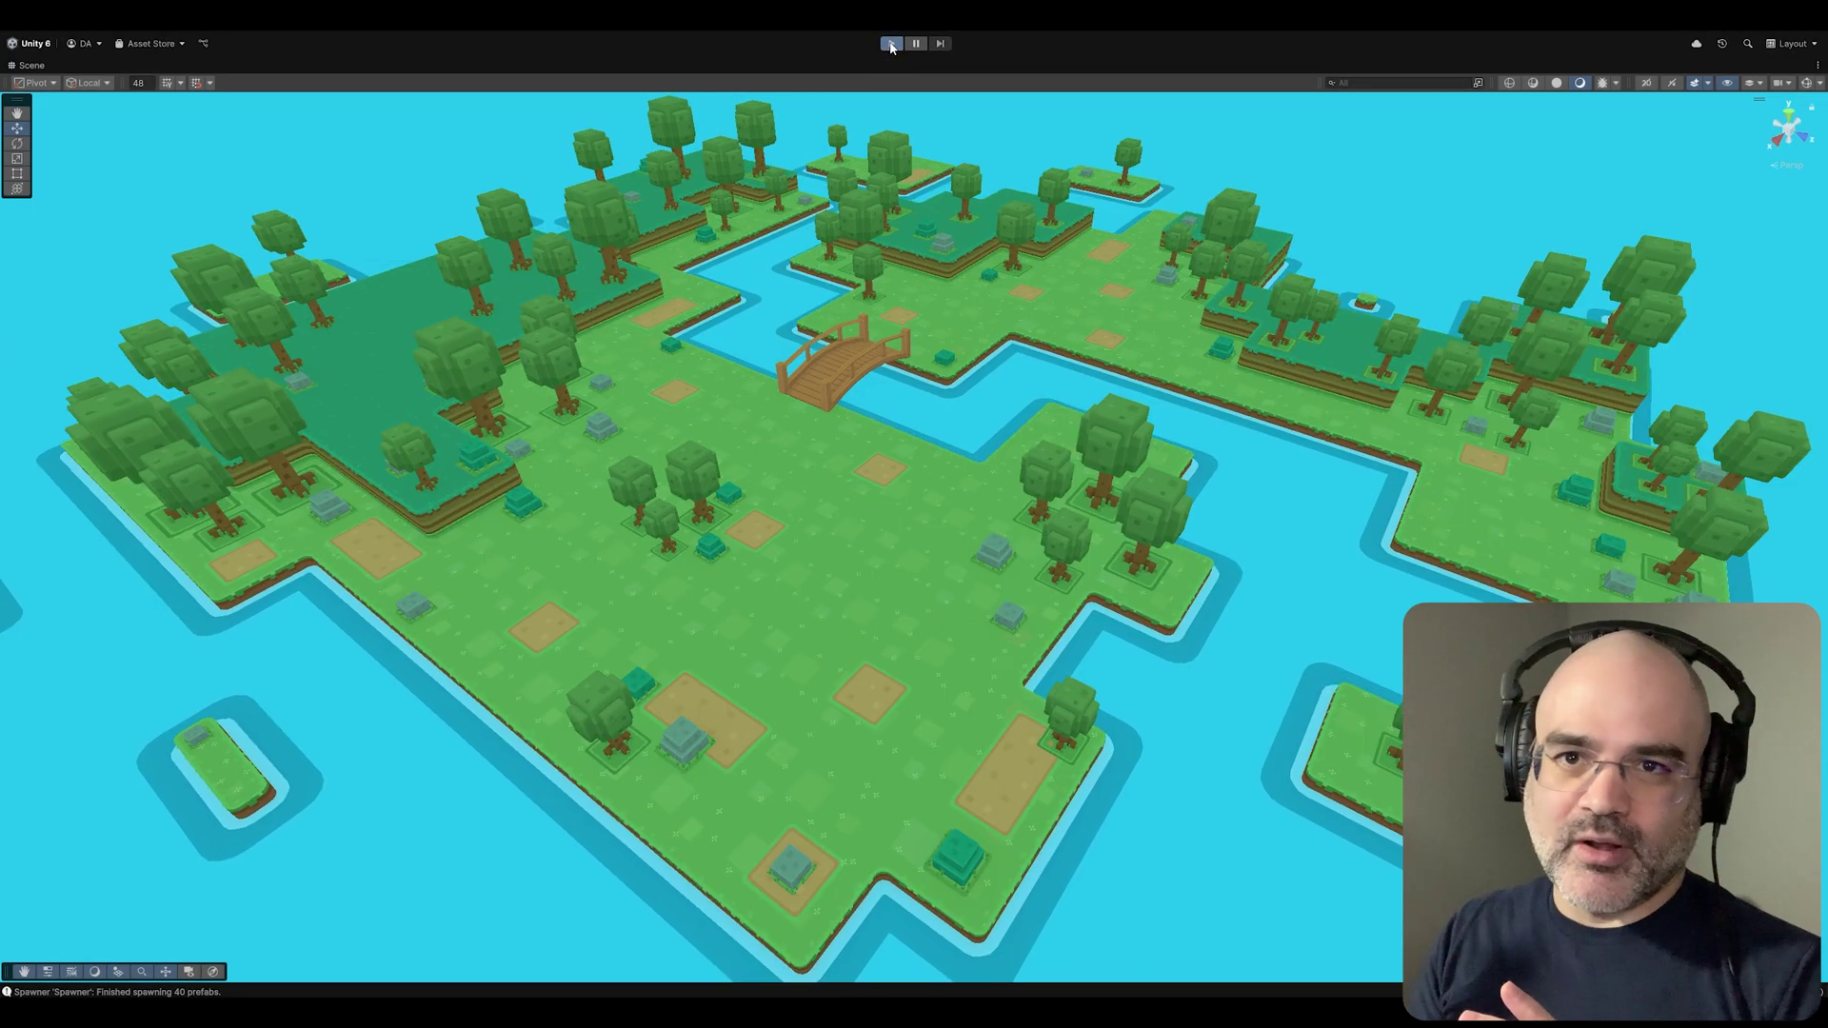
Step: Run the map again and follow the triceratops horde across the water to inspect its attack at the island's edge
click(889, 44)
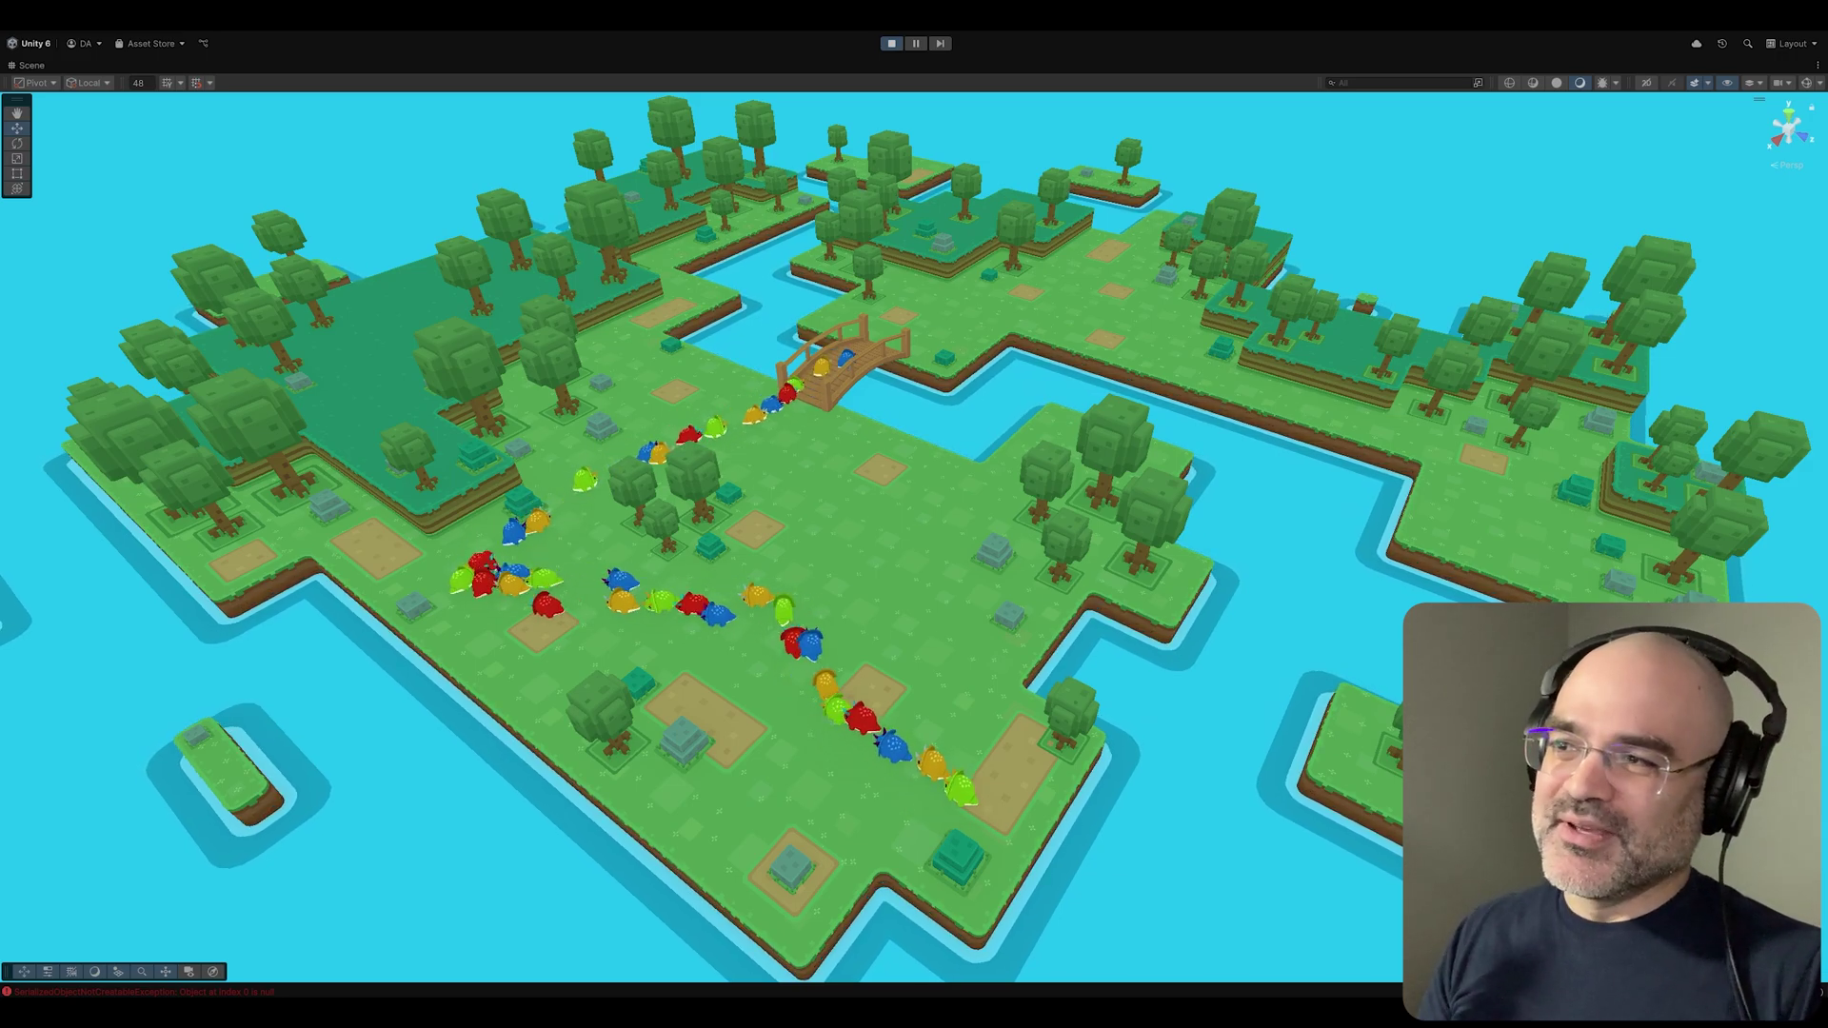
right_drag(997, 378, 1052, 433)
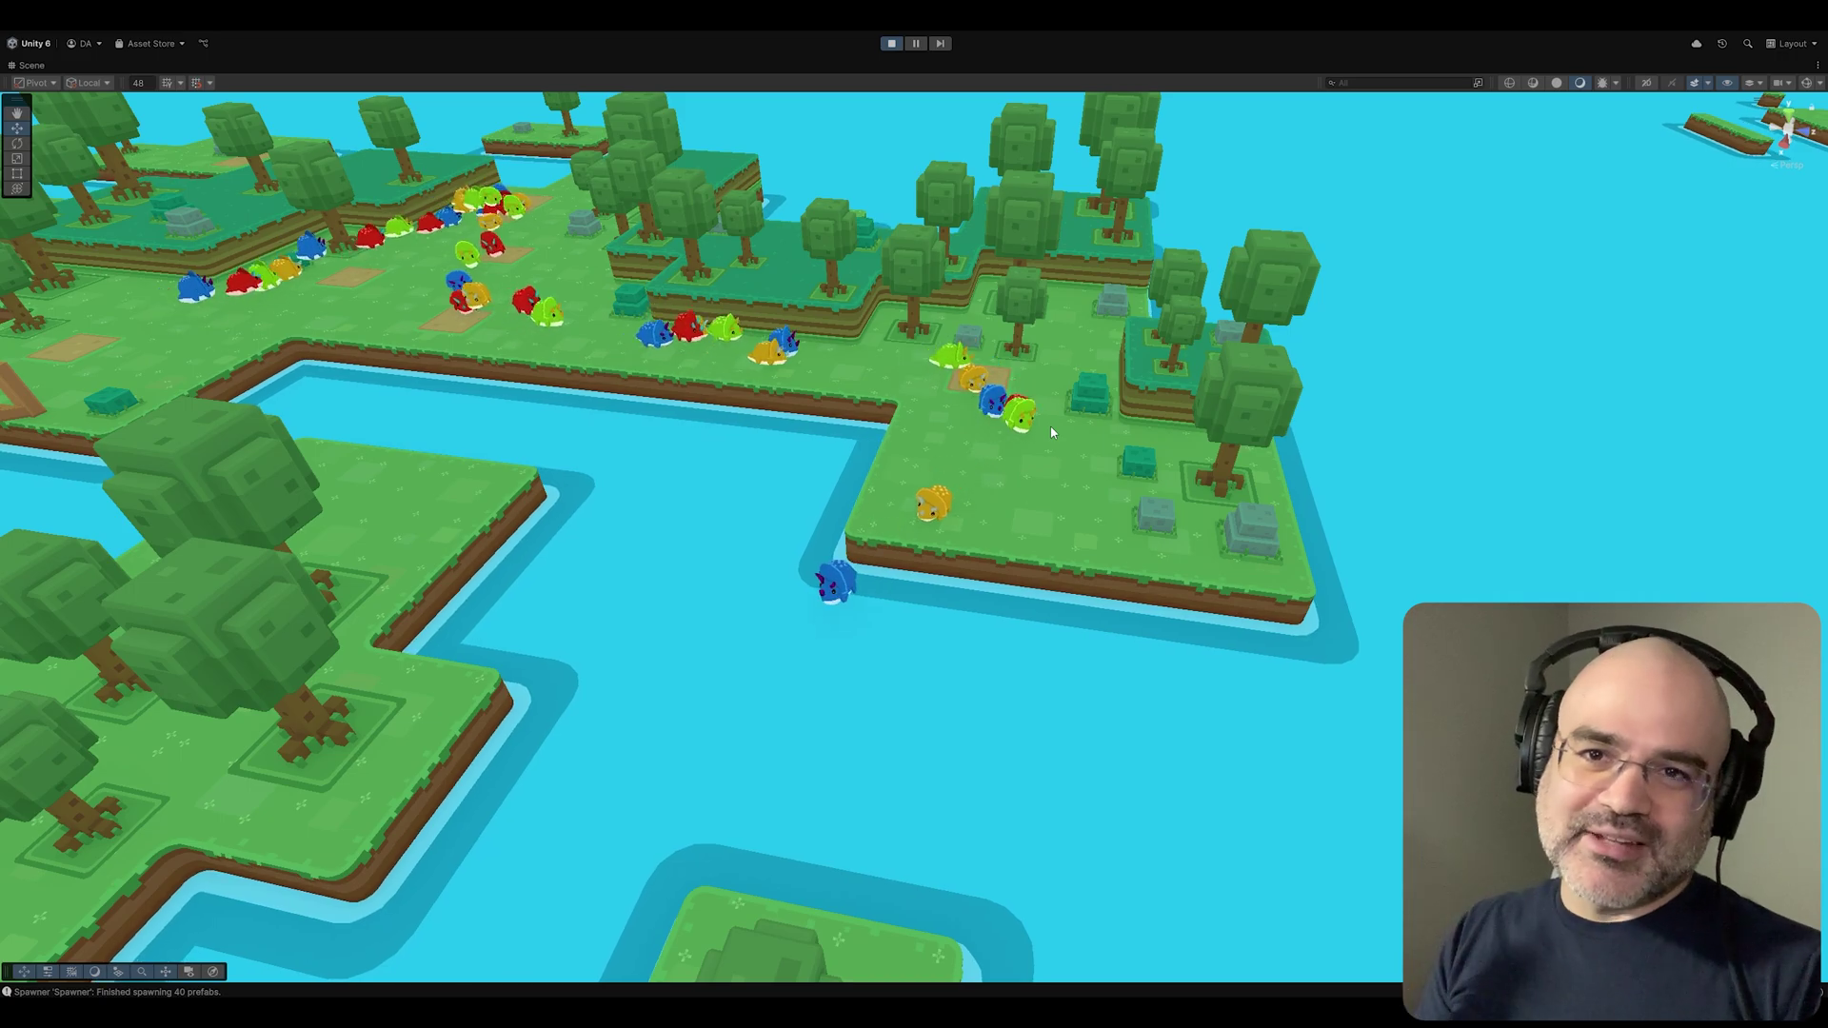
right_drag(1052, 433, 939, 702)
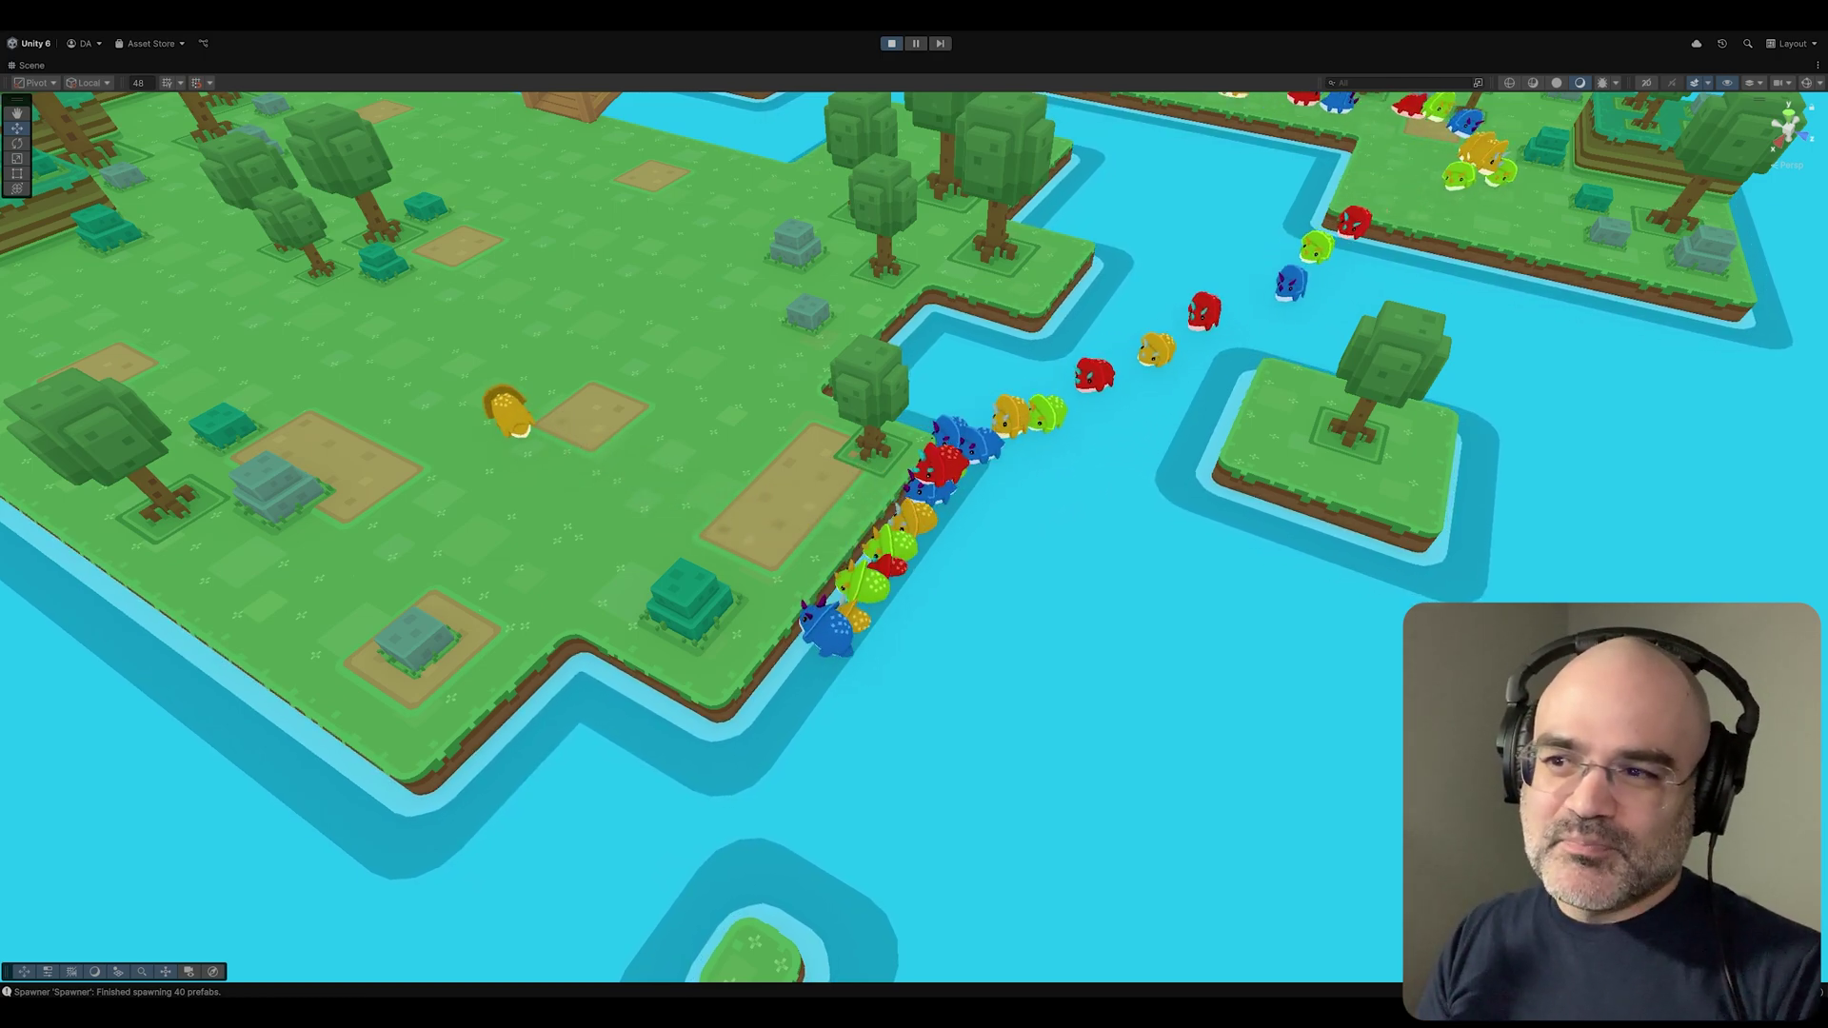
alt+drag(913, 514, 990, 476)
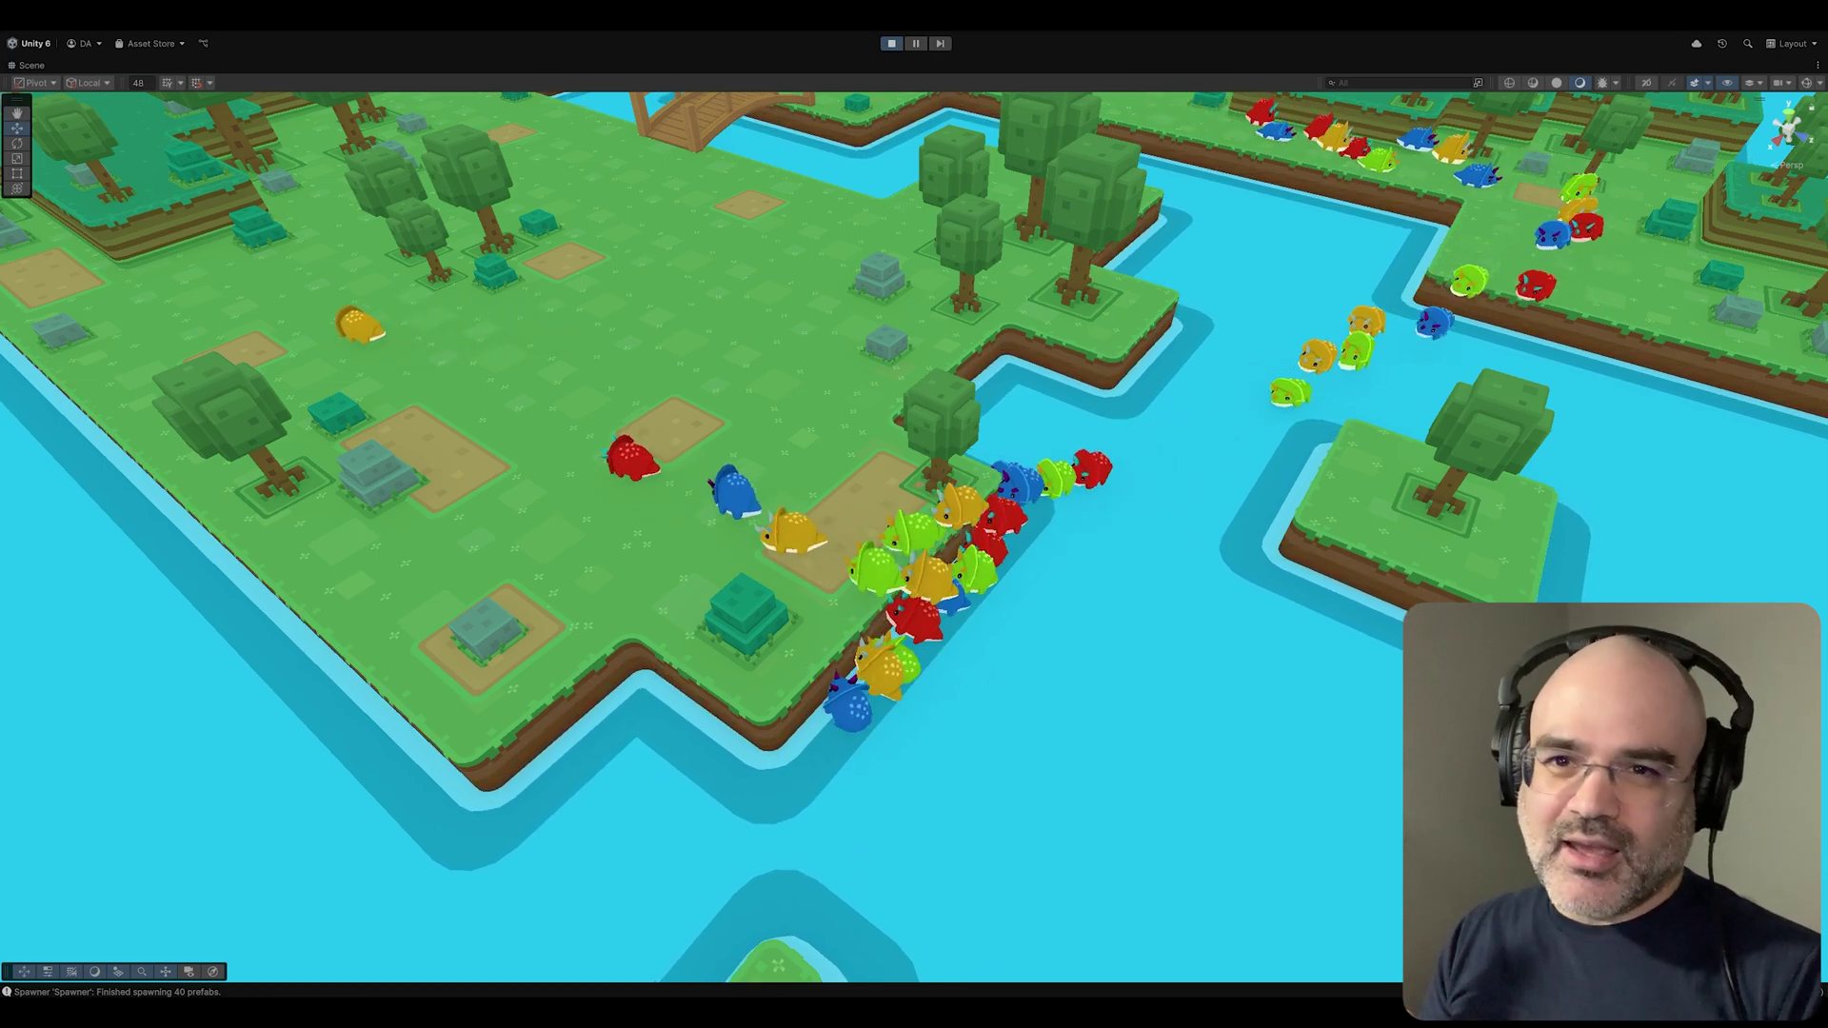